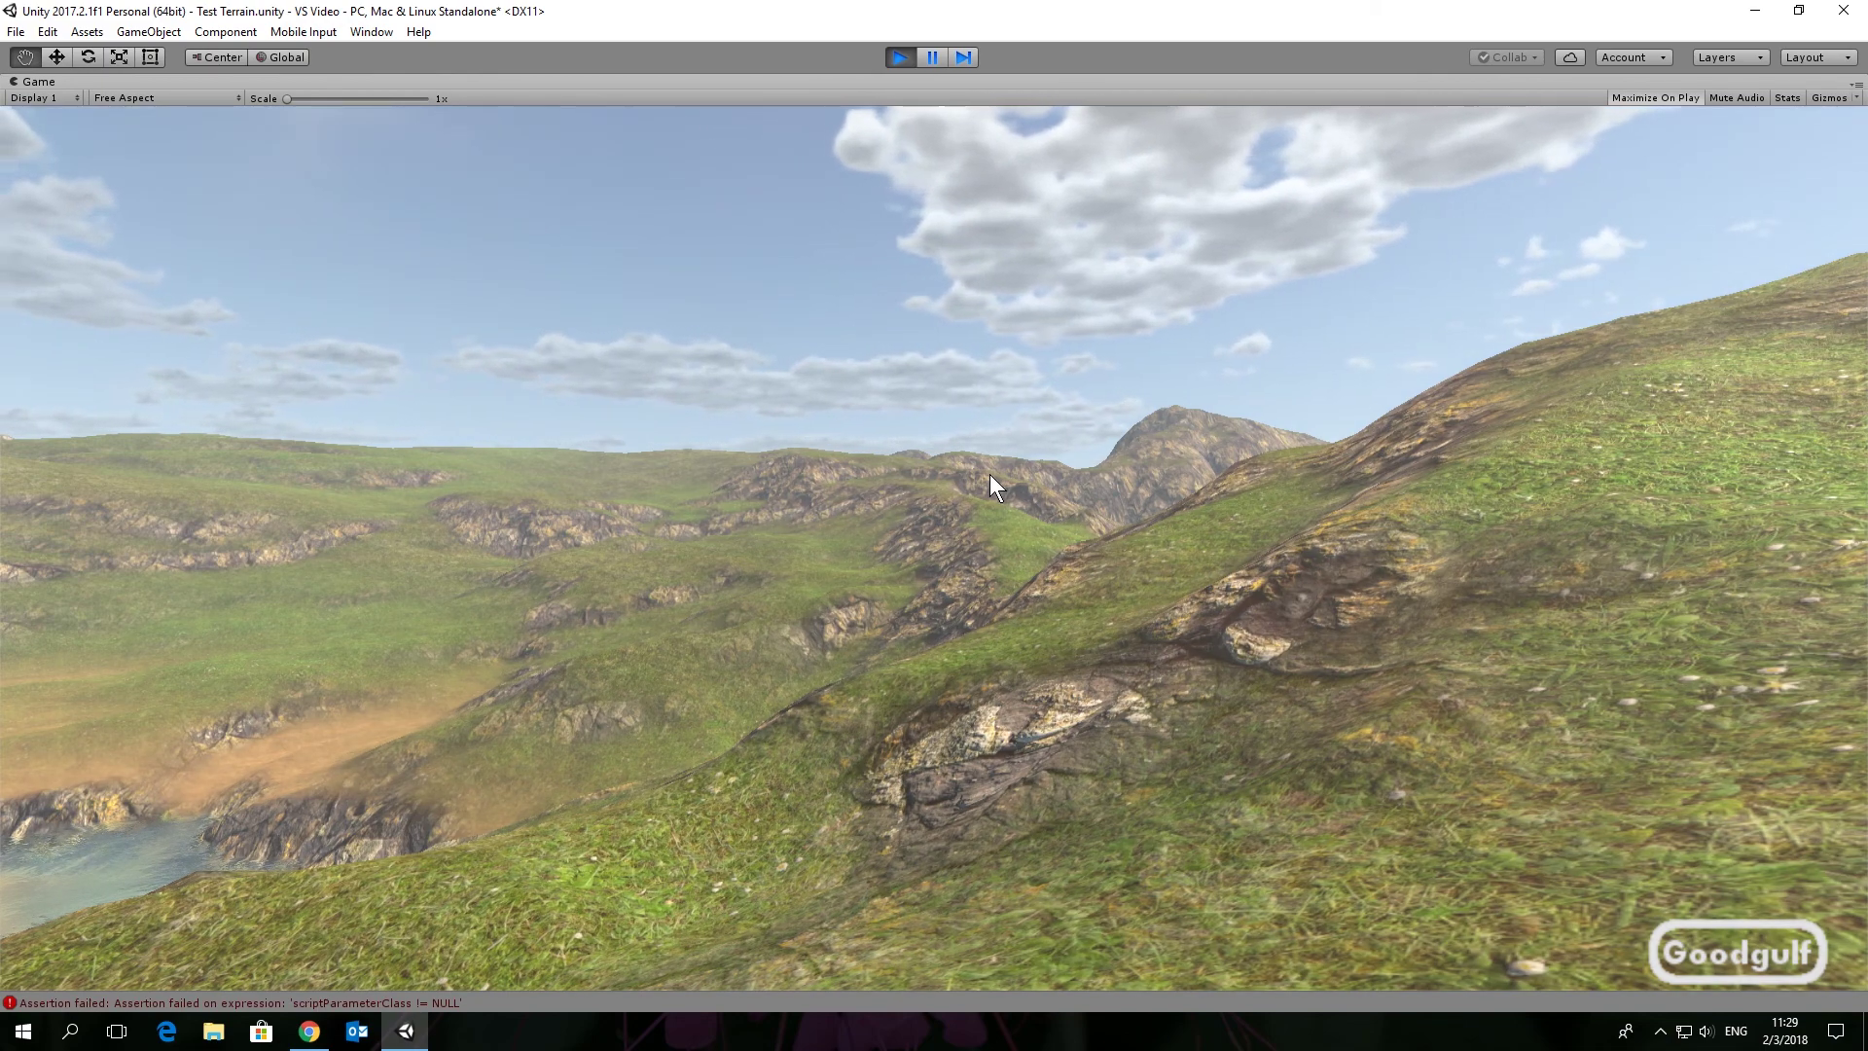
Exit play mode, add Vegetation Studio to the Test Terrain scene, and expand its object in the hierarchy
left_click(902, 60)
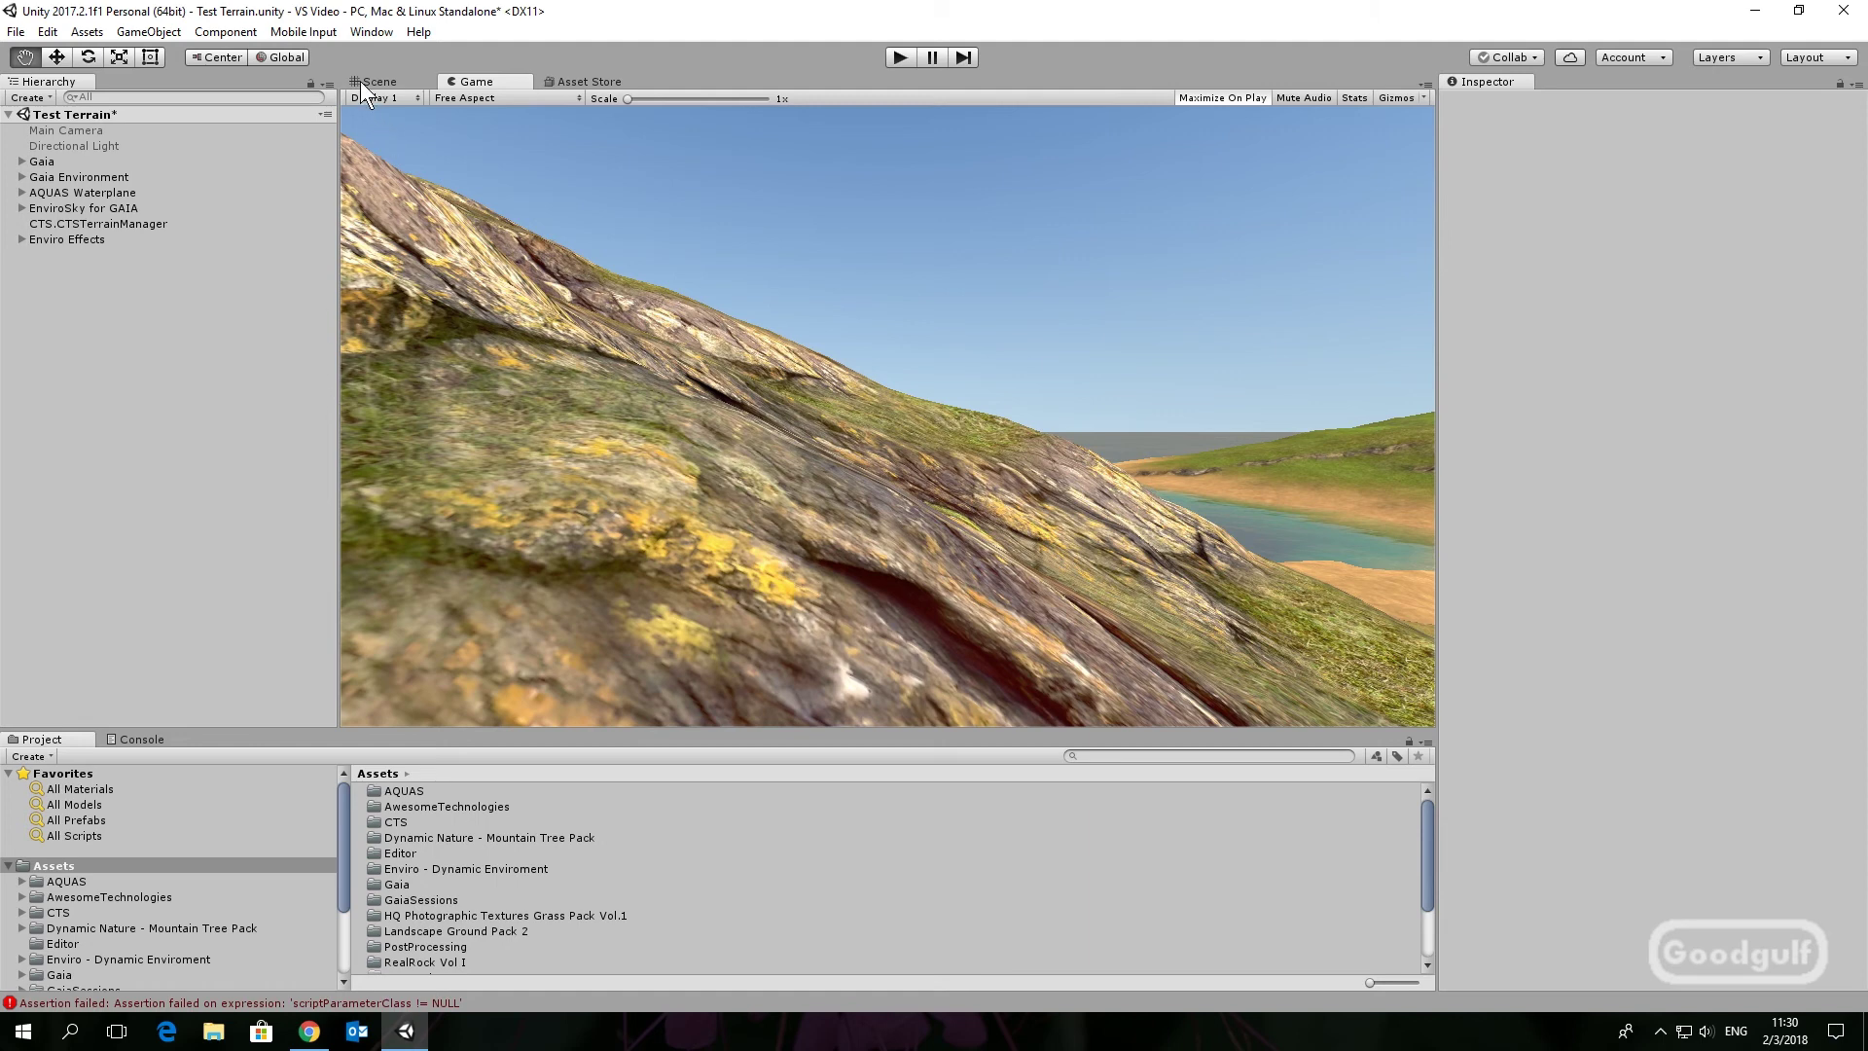
left_click(369, 35)
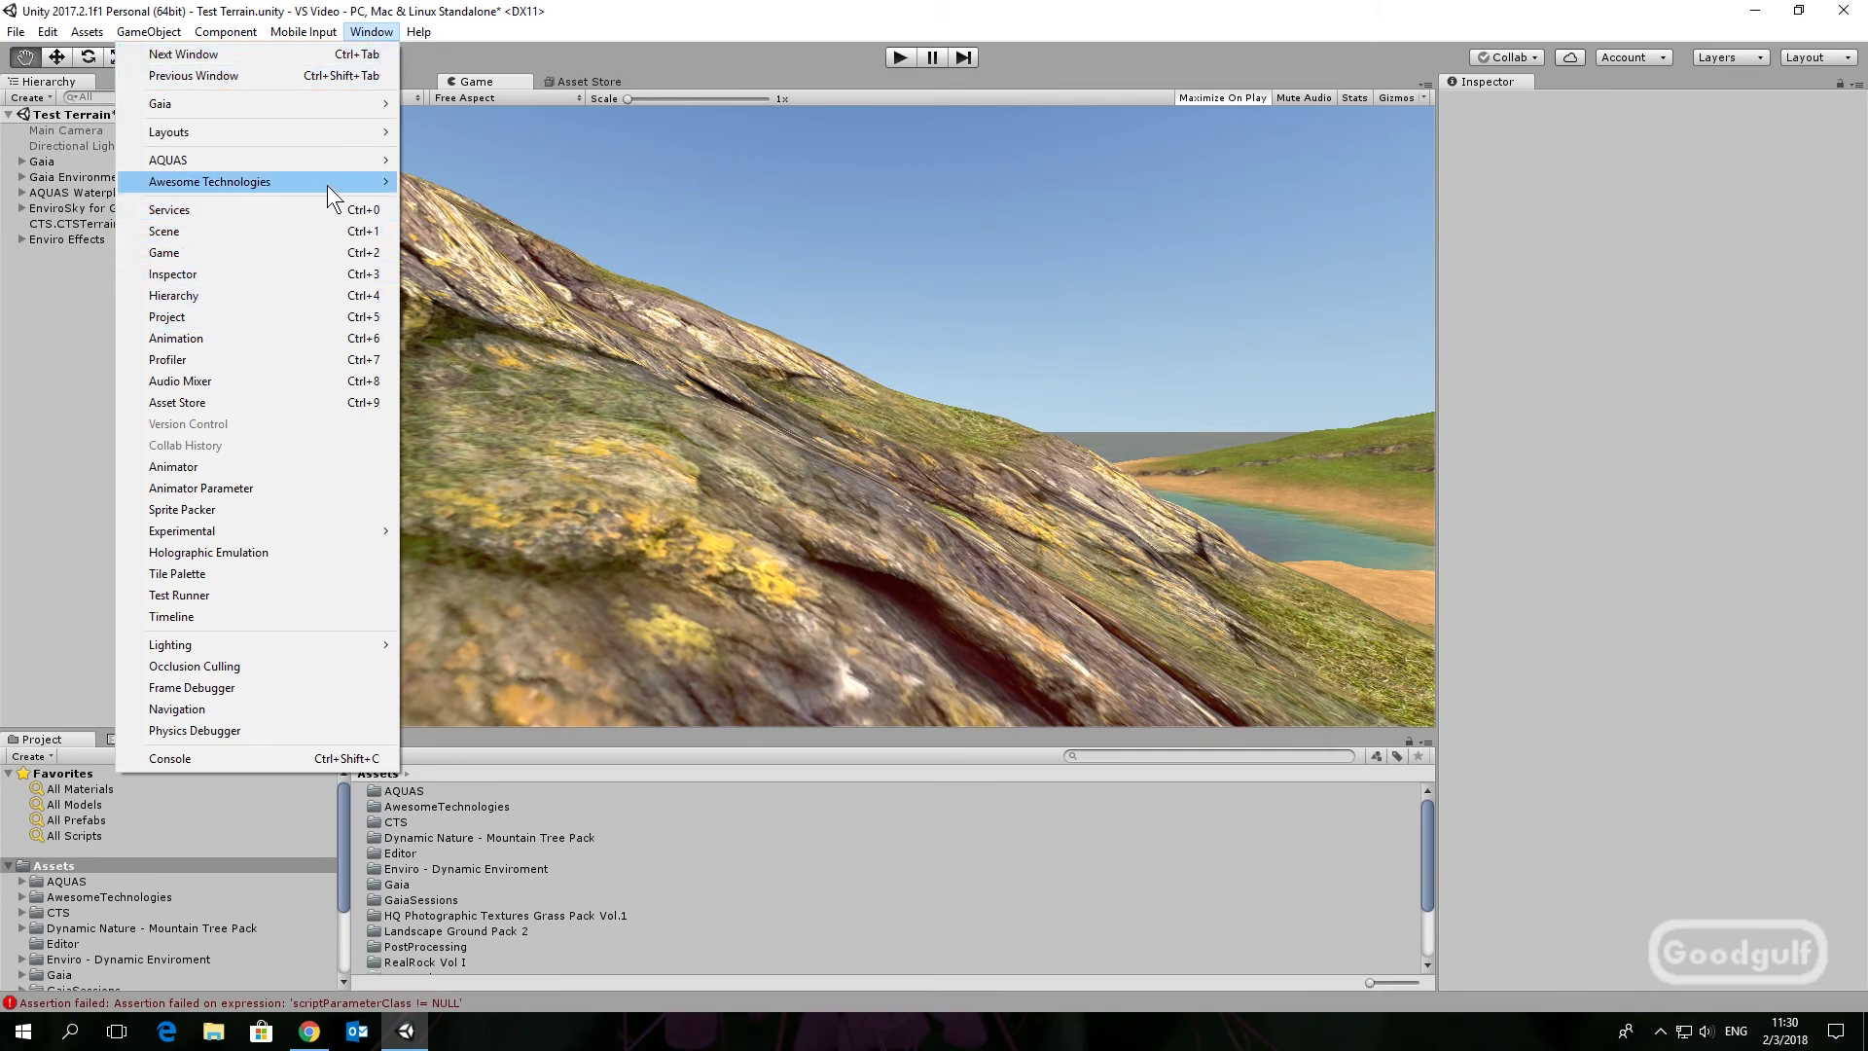
mouse_move(327, 184)
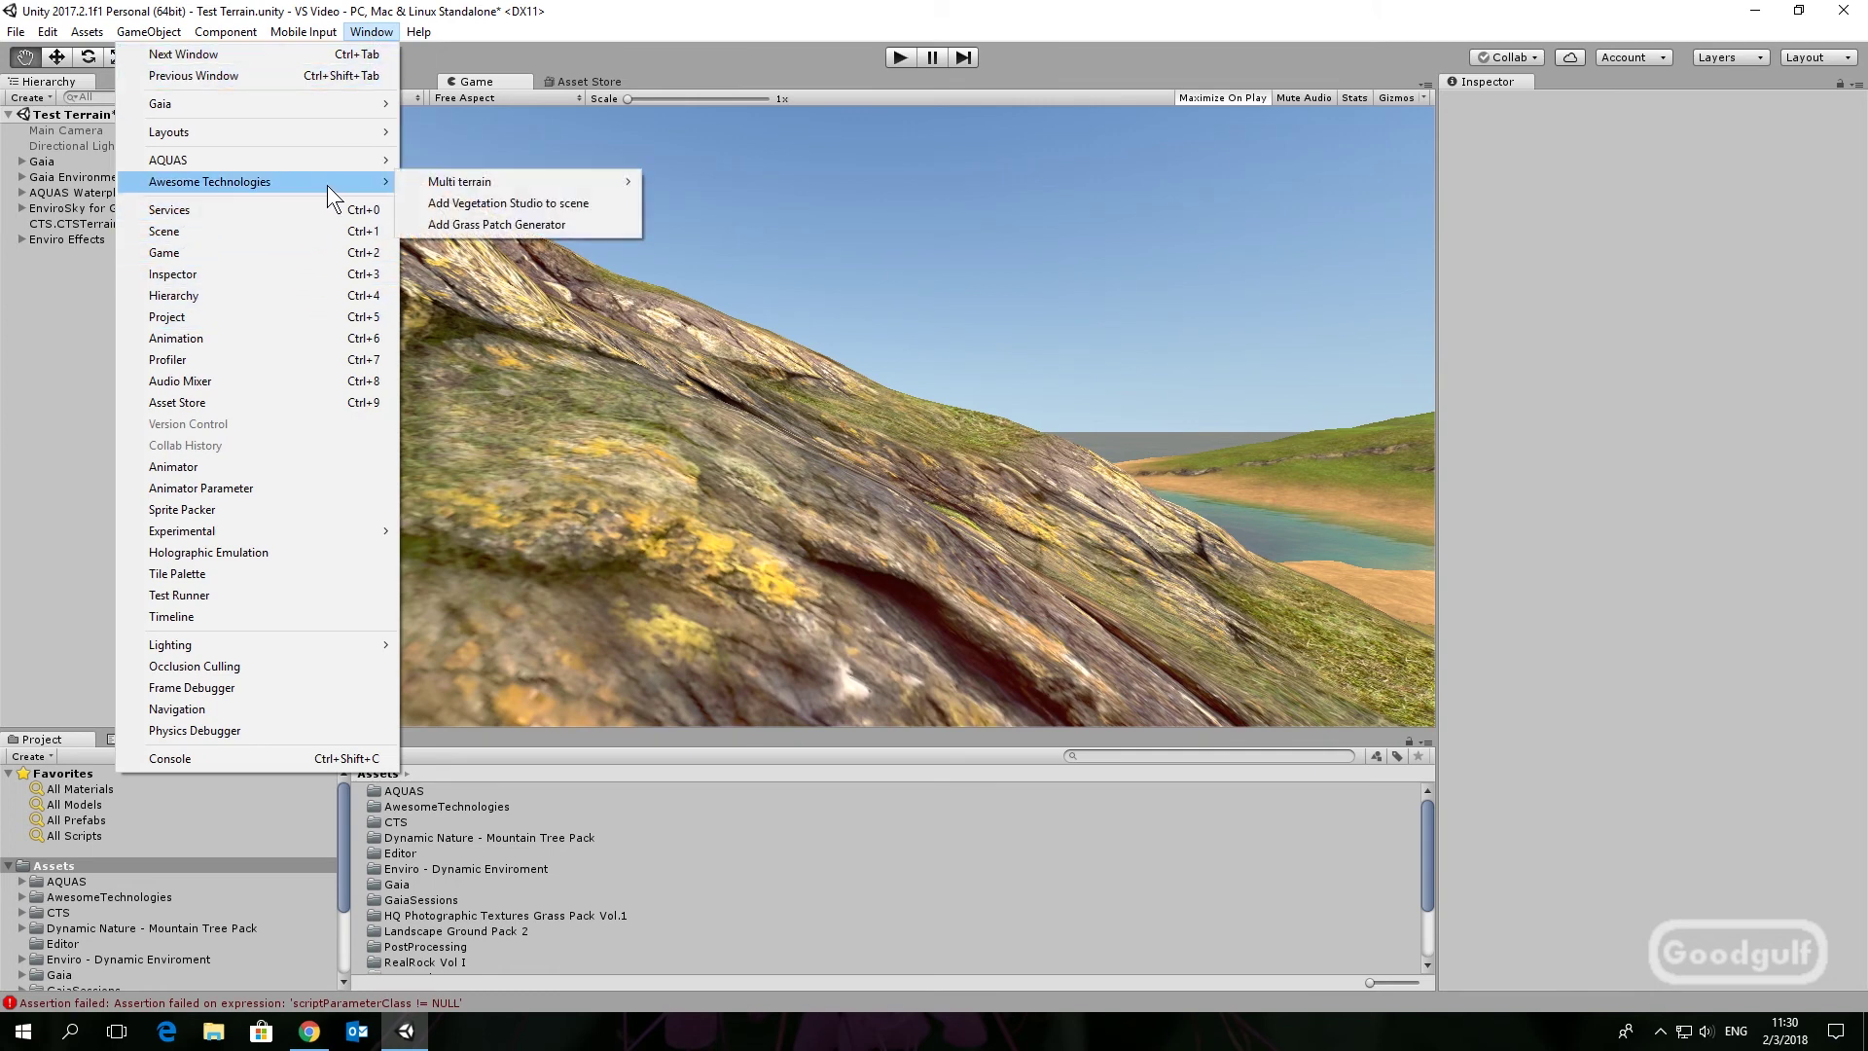
left_click(539, 202)
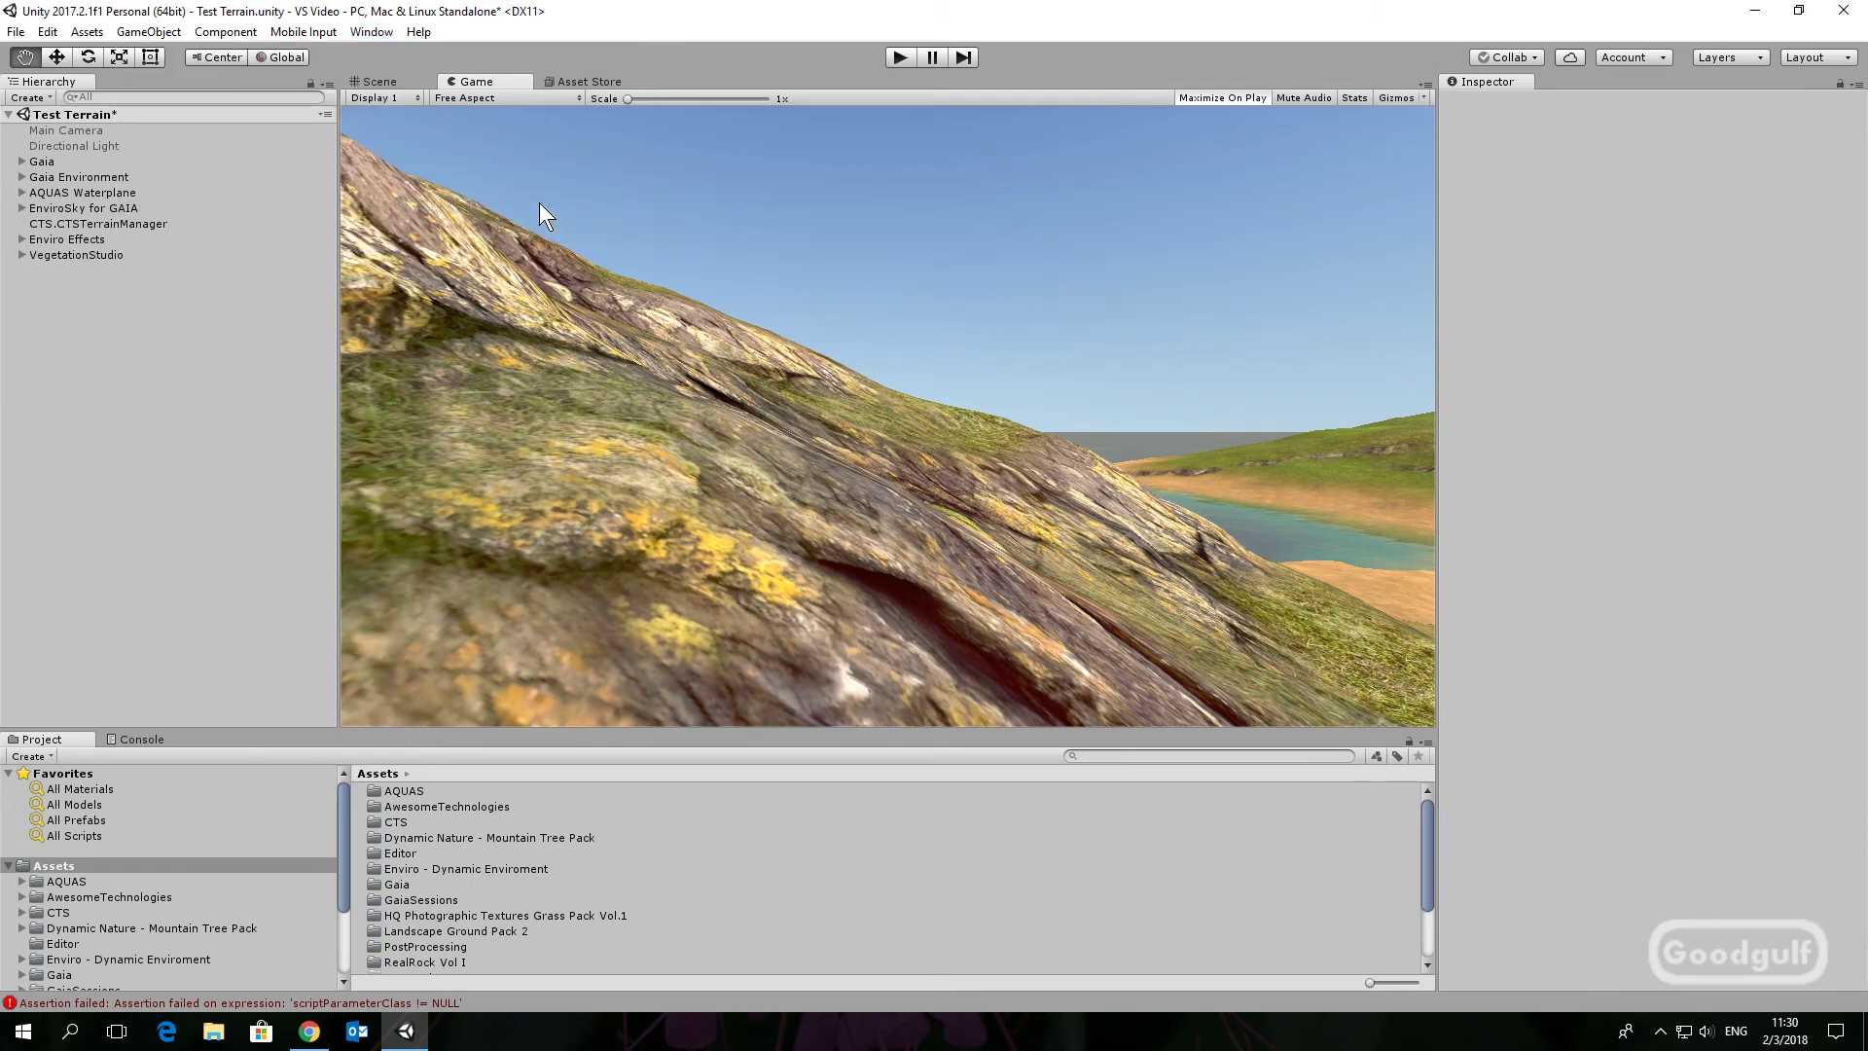
left_click(21, 255)
Create a new Awesome Technologies vegetation package with no textures in the Vegetation assets folder, keeping its default file name
left_click_drag(338, 866, 340, 918)
scroll(206, 930, "down", 1)
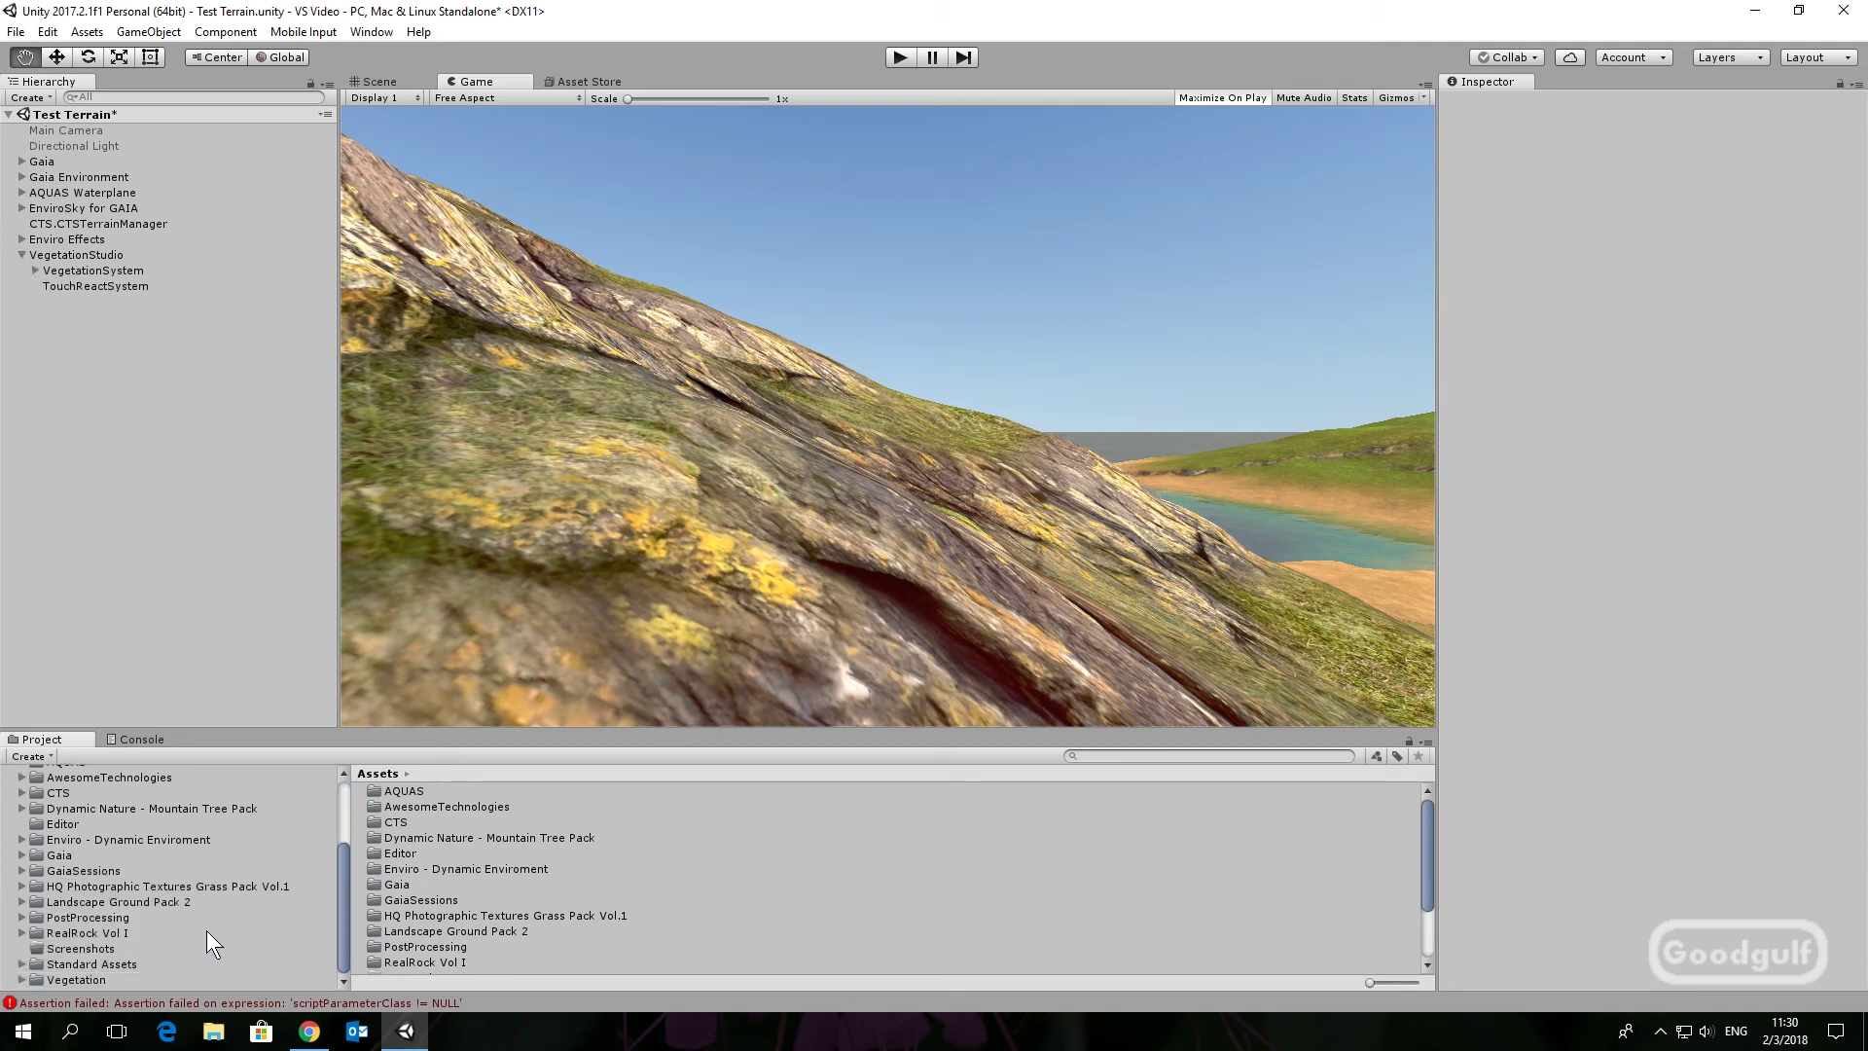
left_click(70, 980)
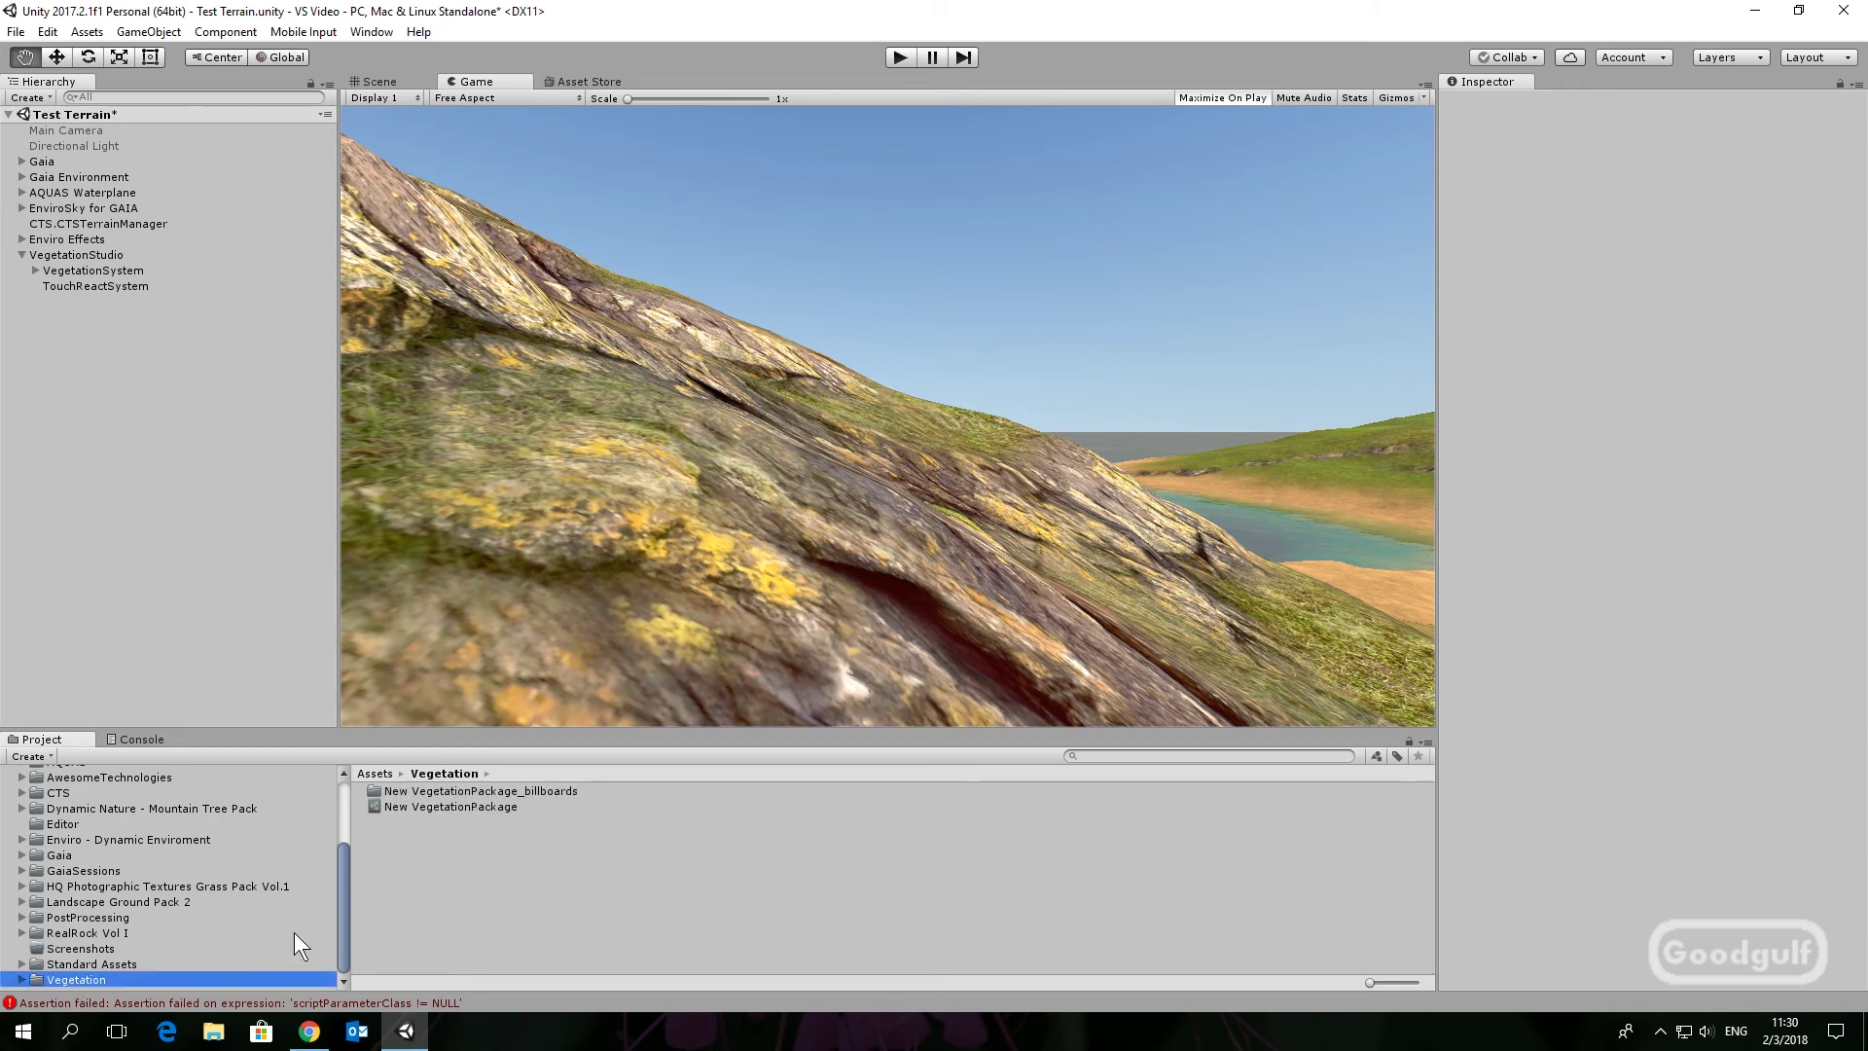
right_click(428, 860)
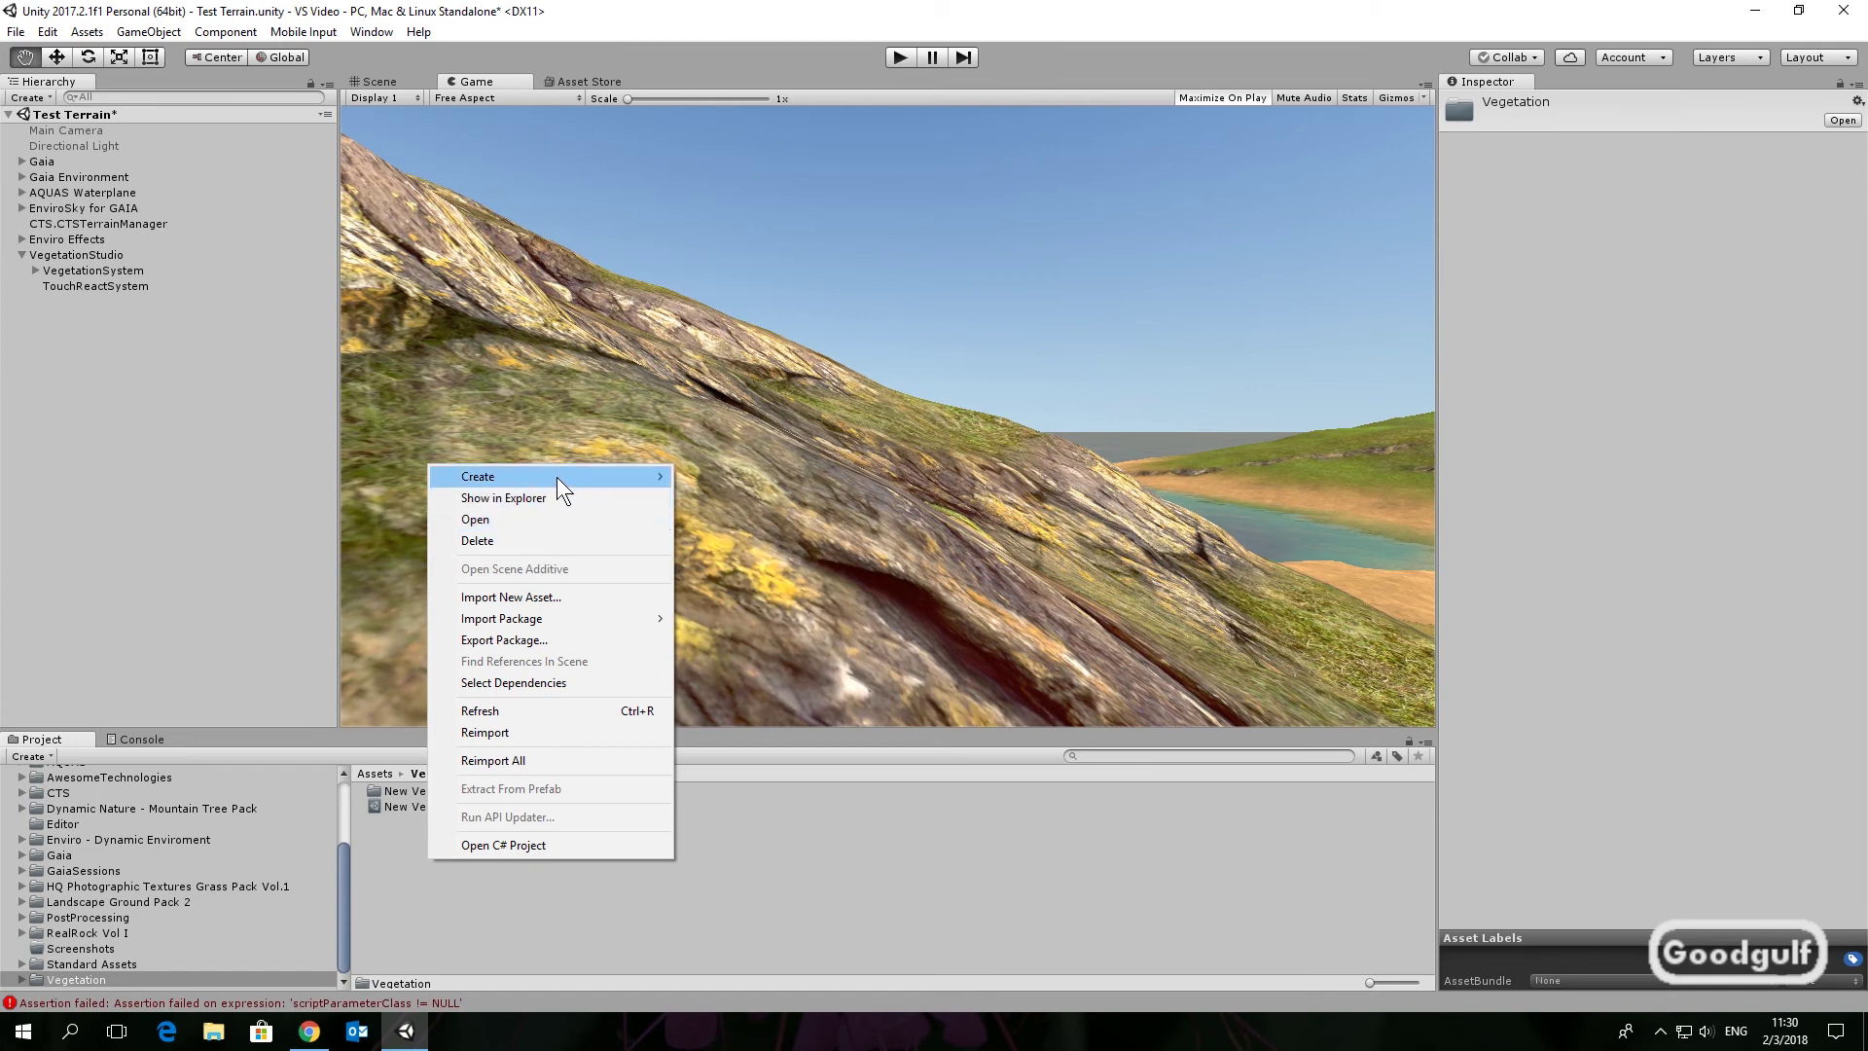
mouse_move(556, 477)
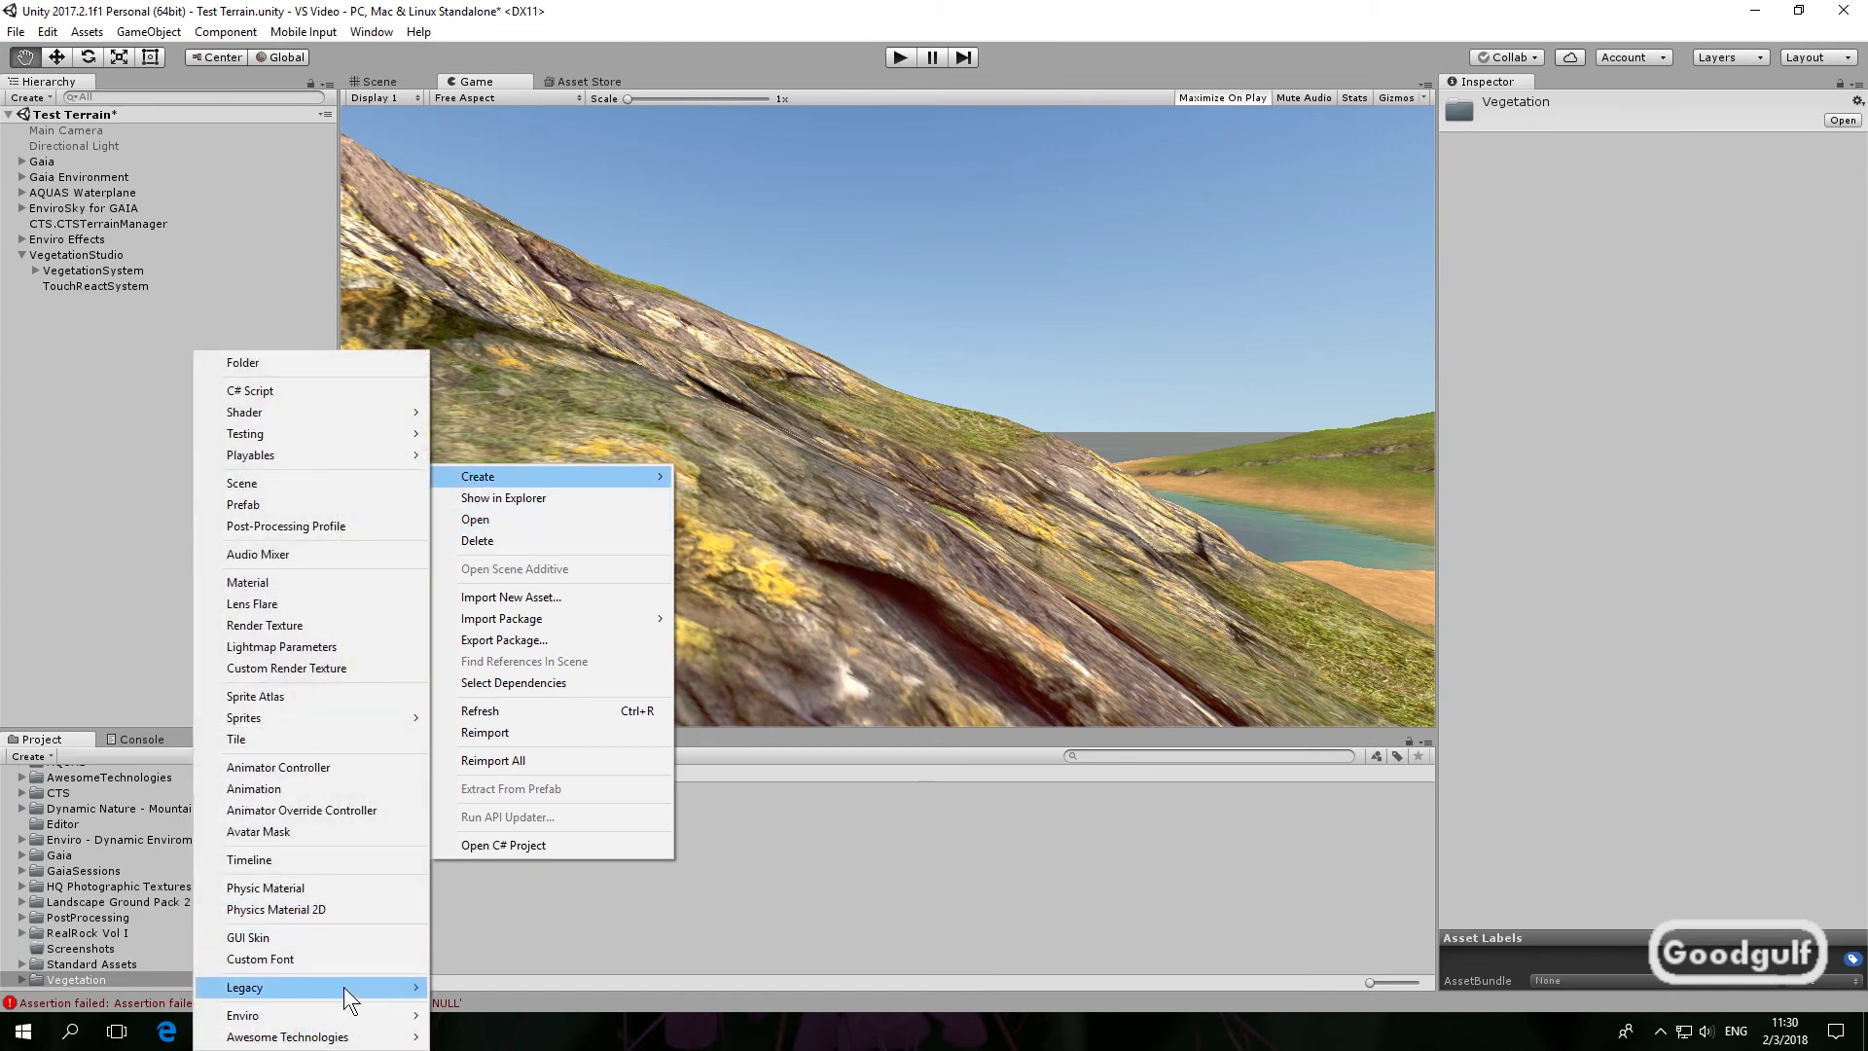
mouse_move(375, 1039)
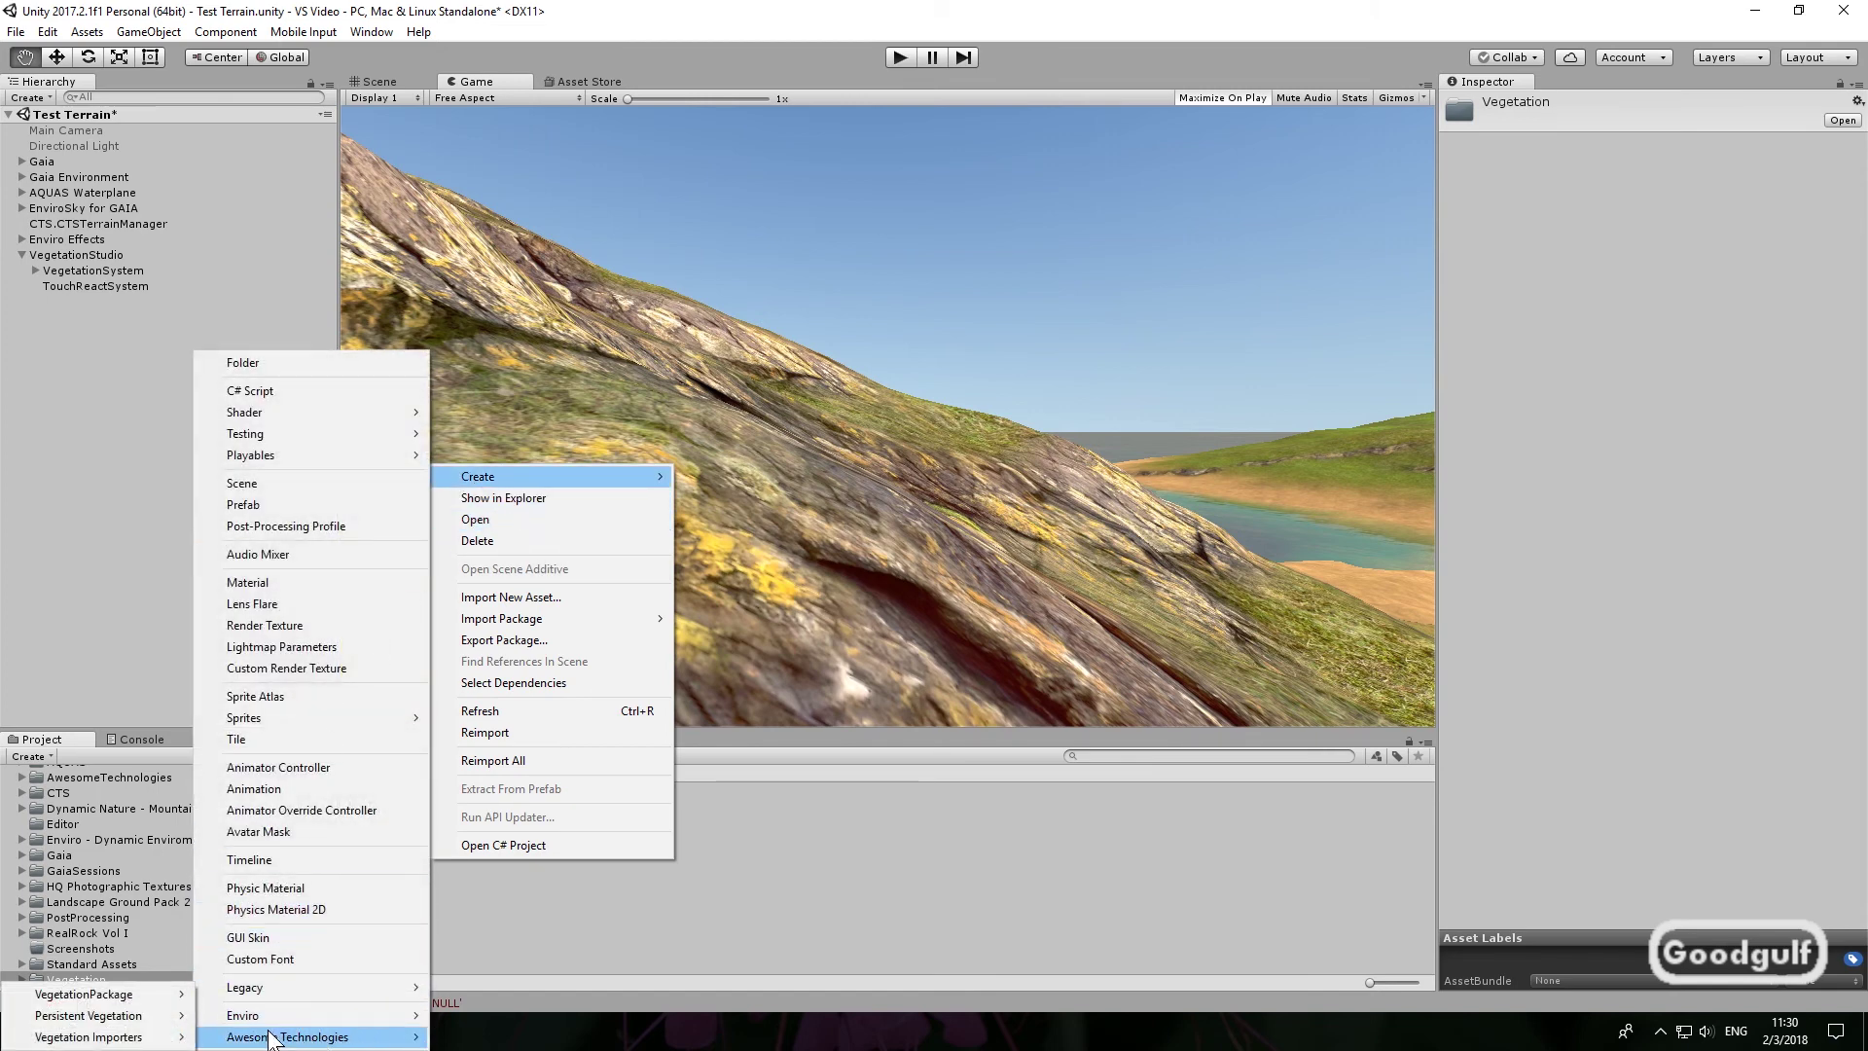
mouse_move(152, 996)
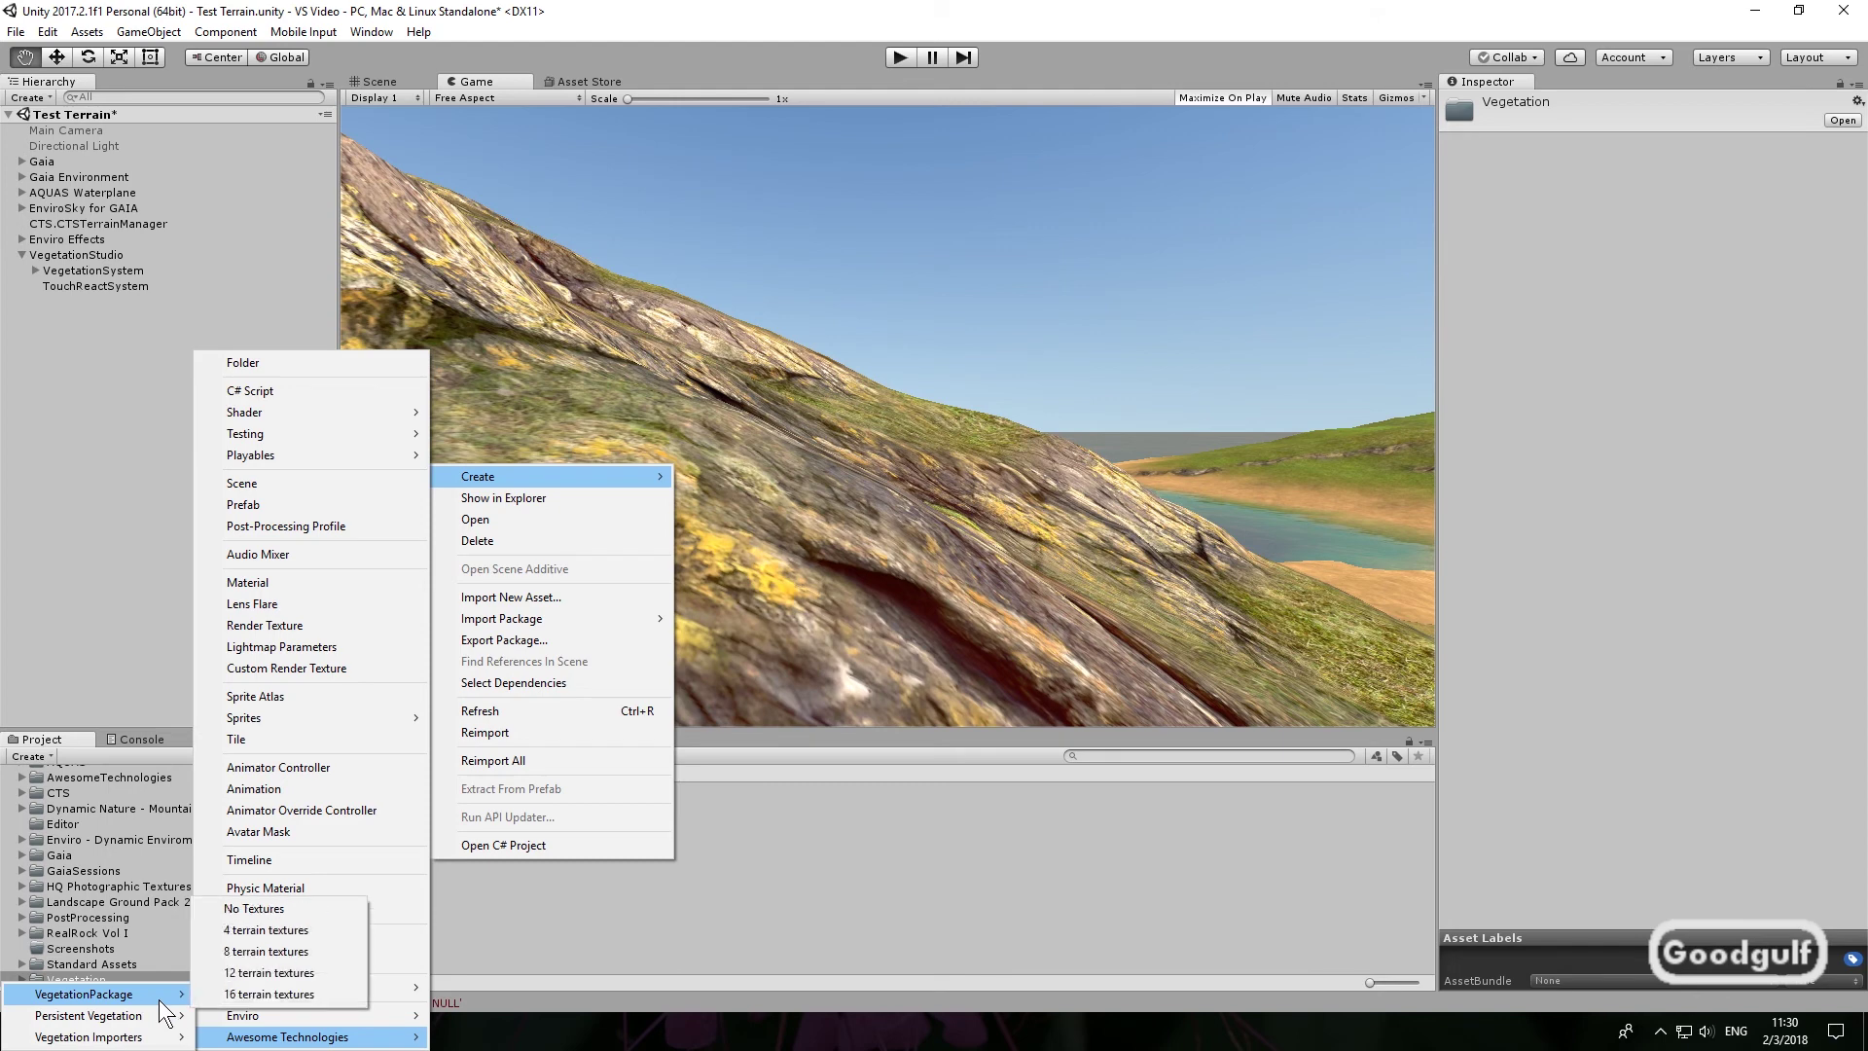
left_click(283, 913)
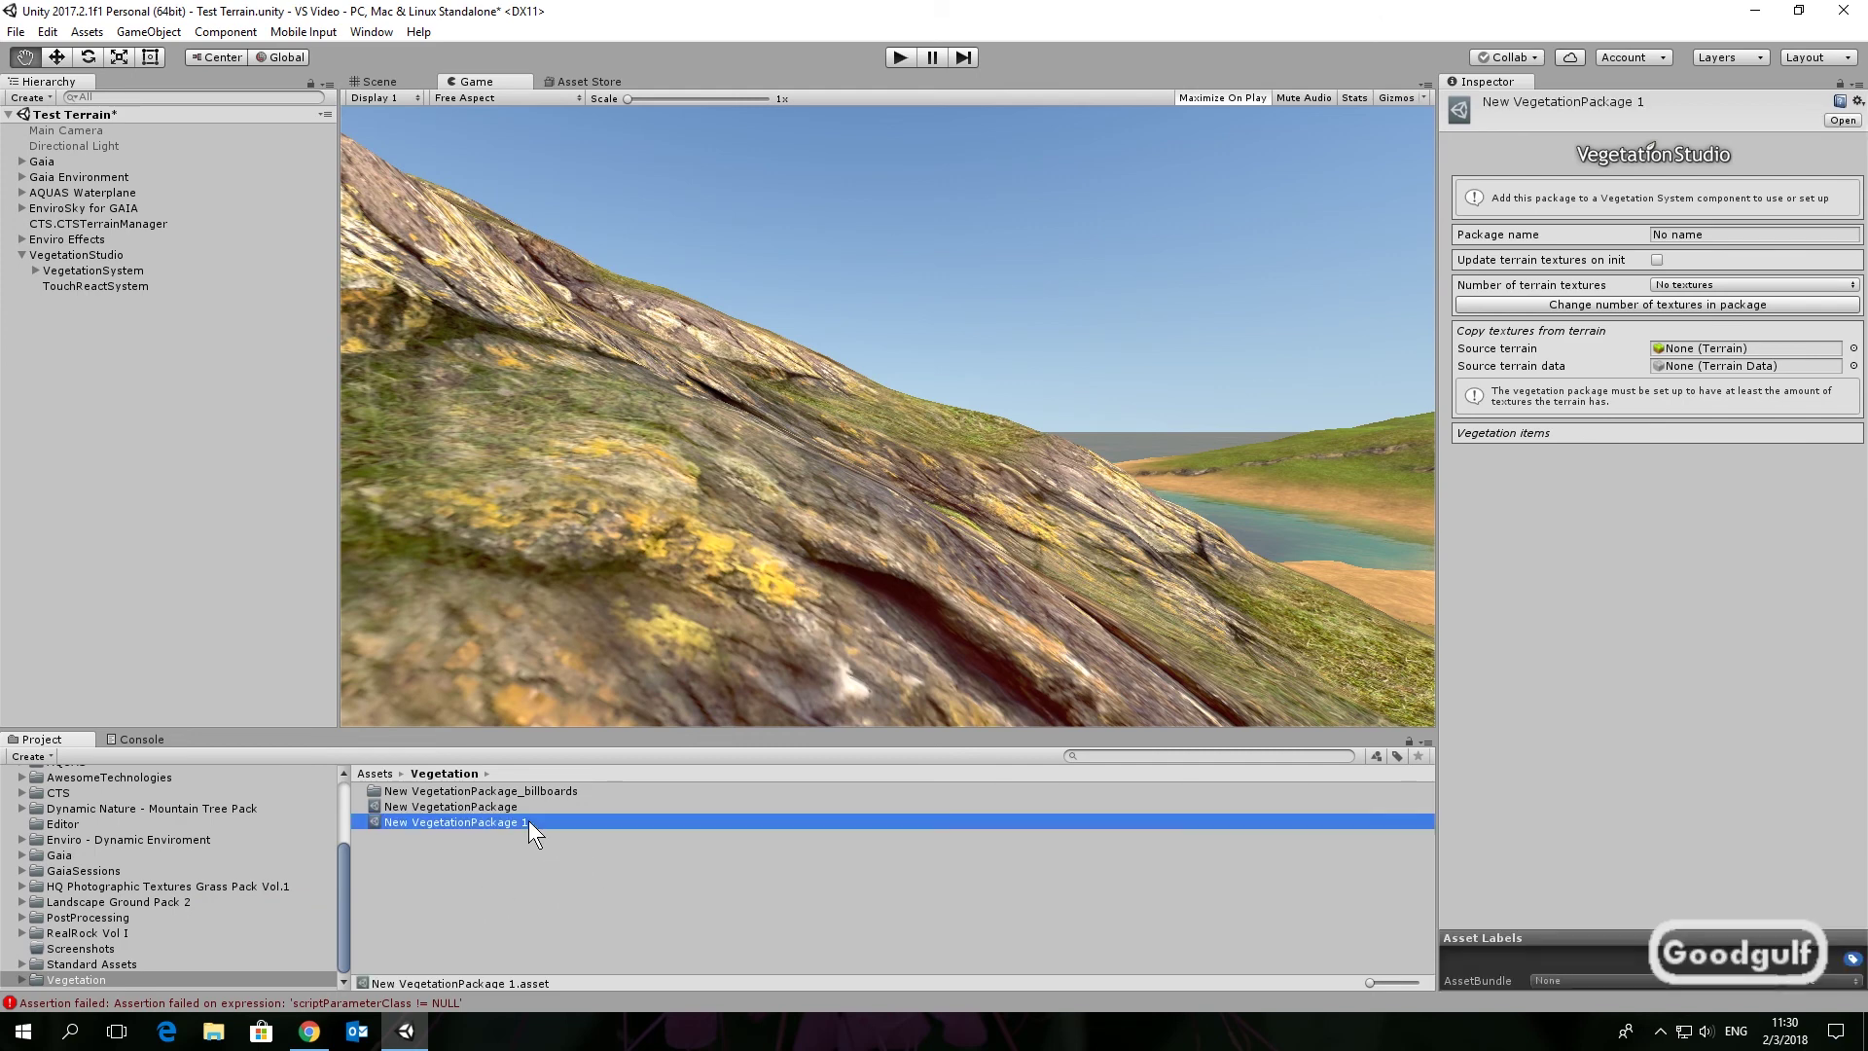
key("Return")
Set the new vegetation package's package name to Vegetation 1
left_click(1723, 232)
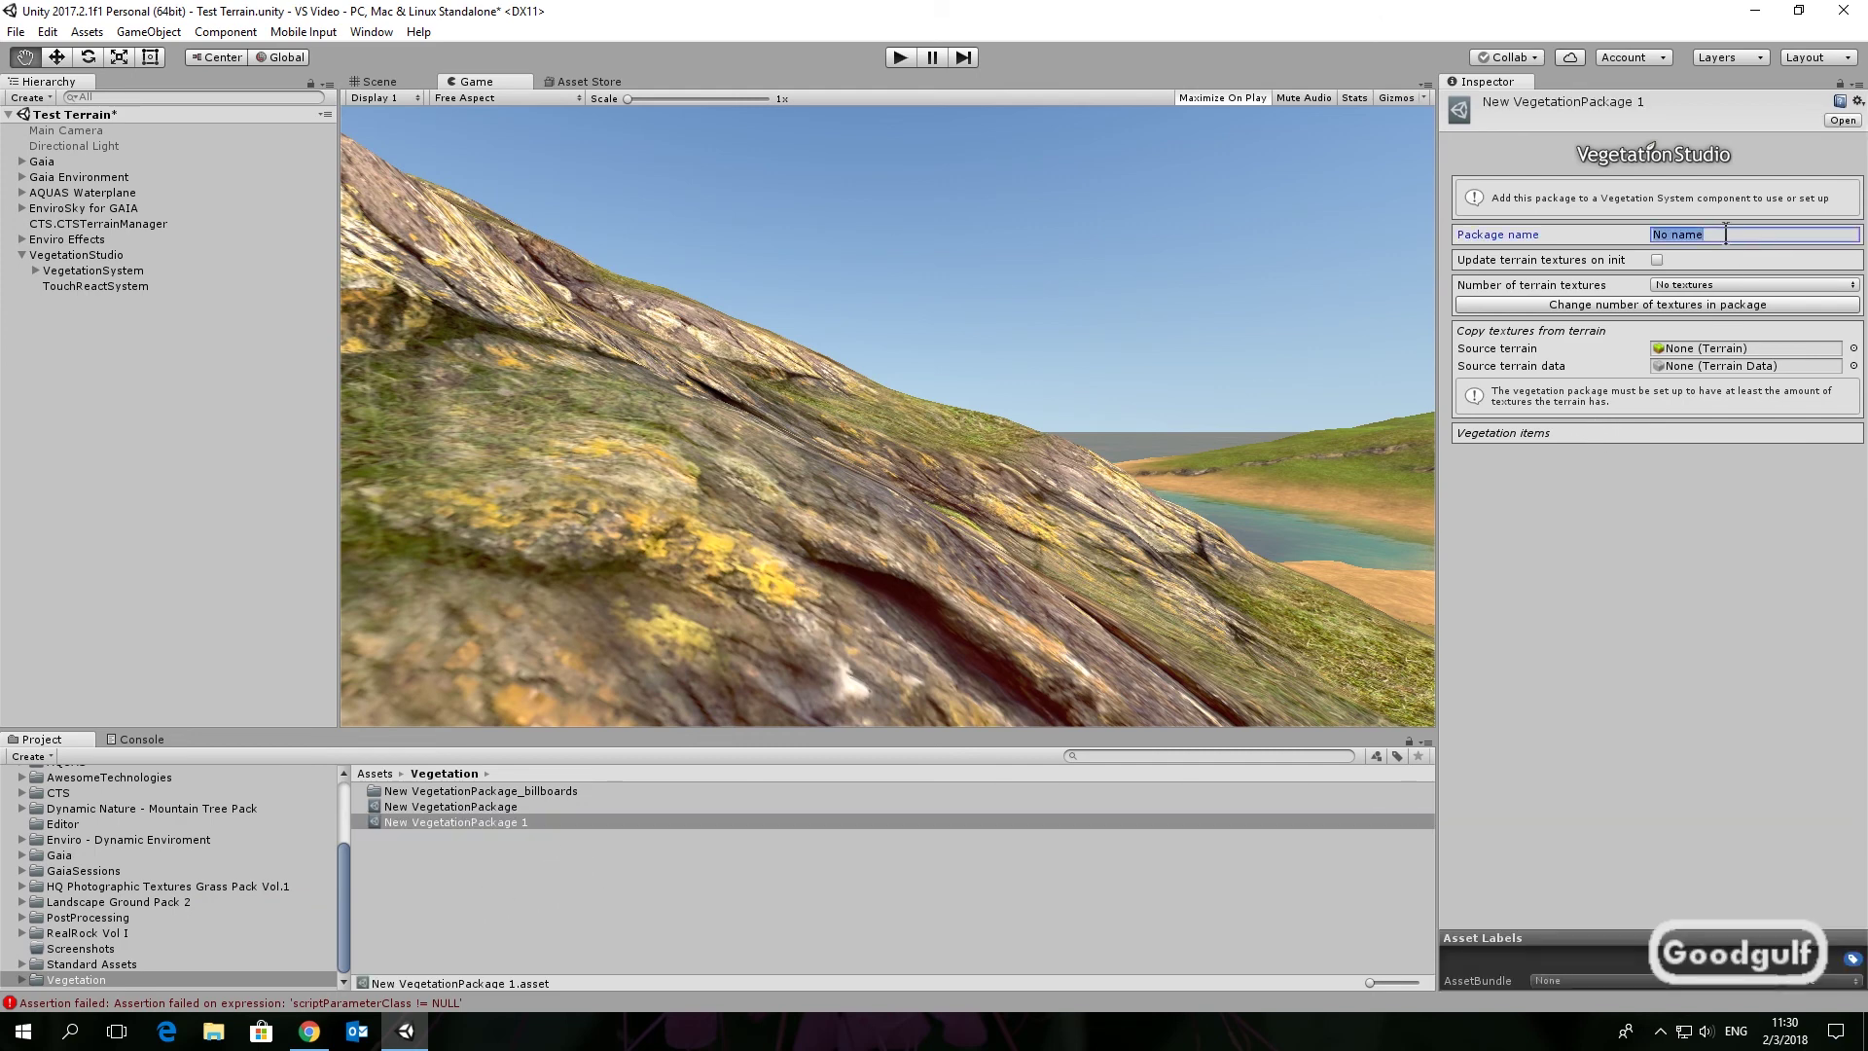
type("Vegetation 1")
key("ctrl+a")
Start the VegetationSystem object's vegetation system and assign New VegetationPackage 1 as its package
left_click(134, 272)
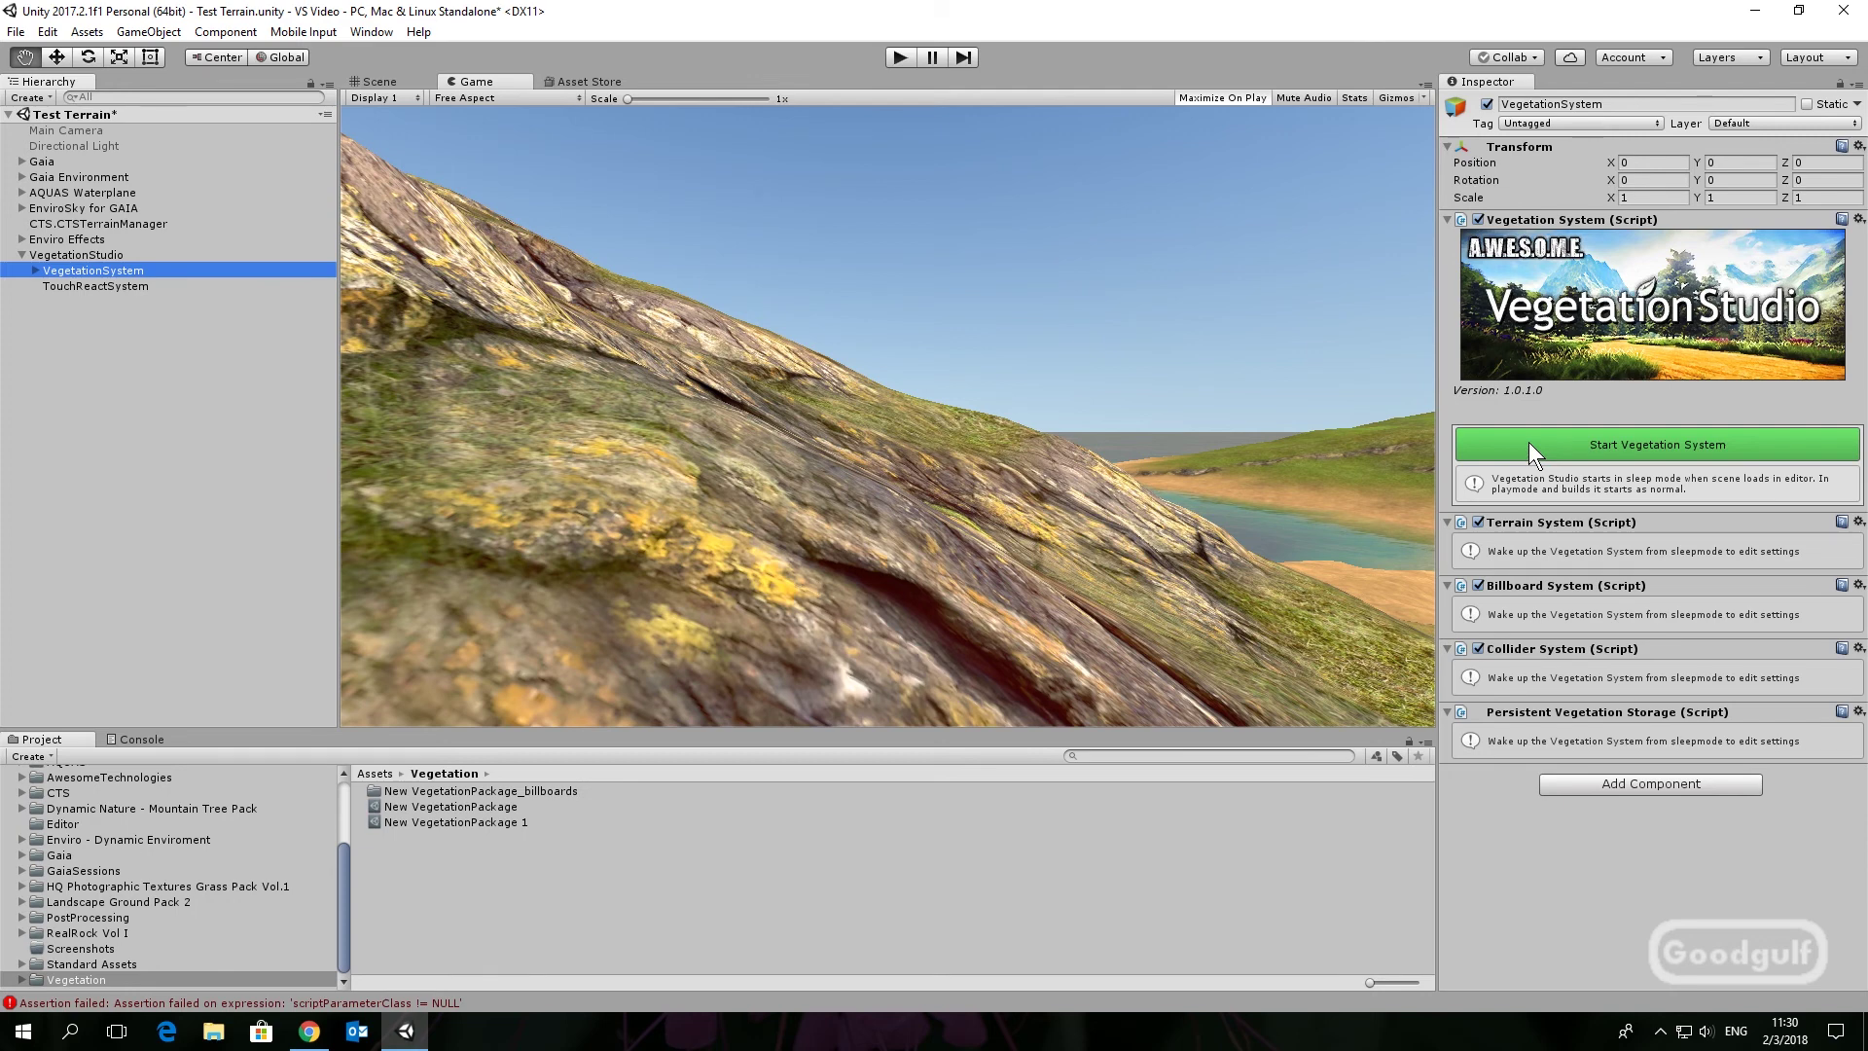
left_click(1528, 442)
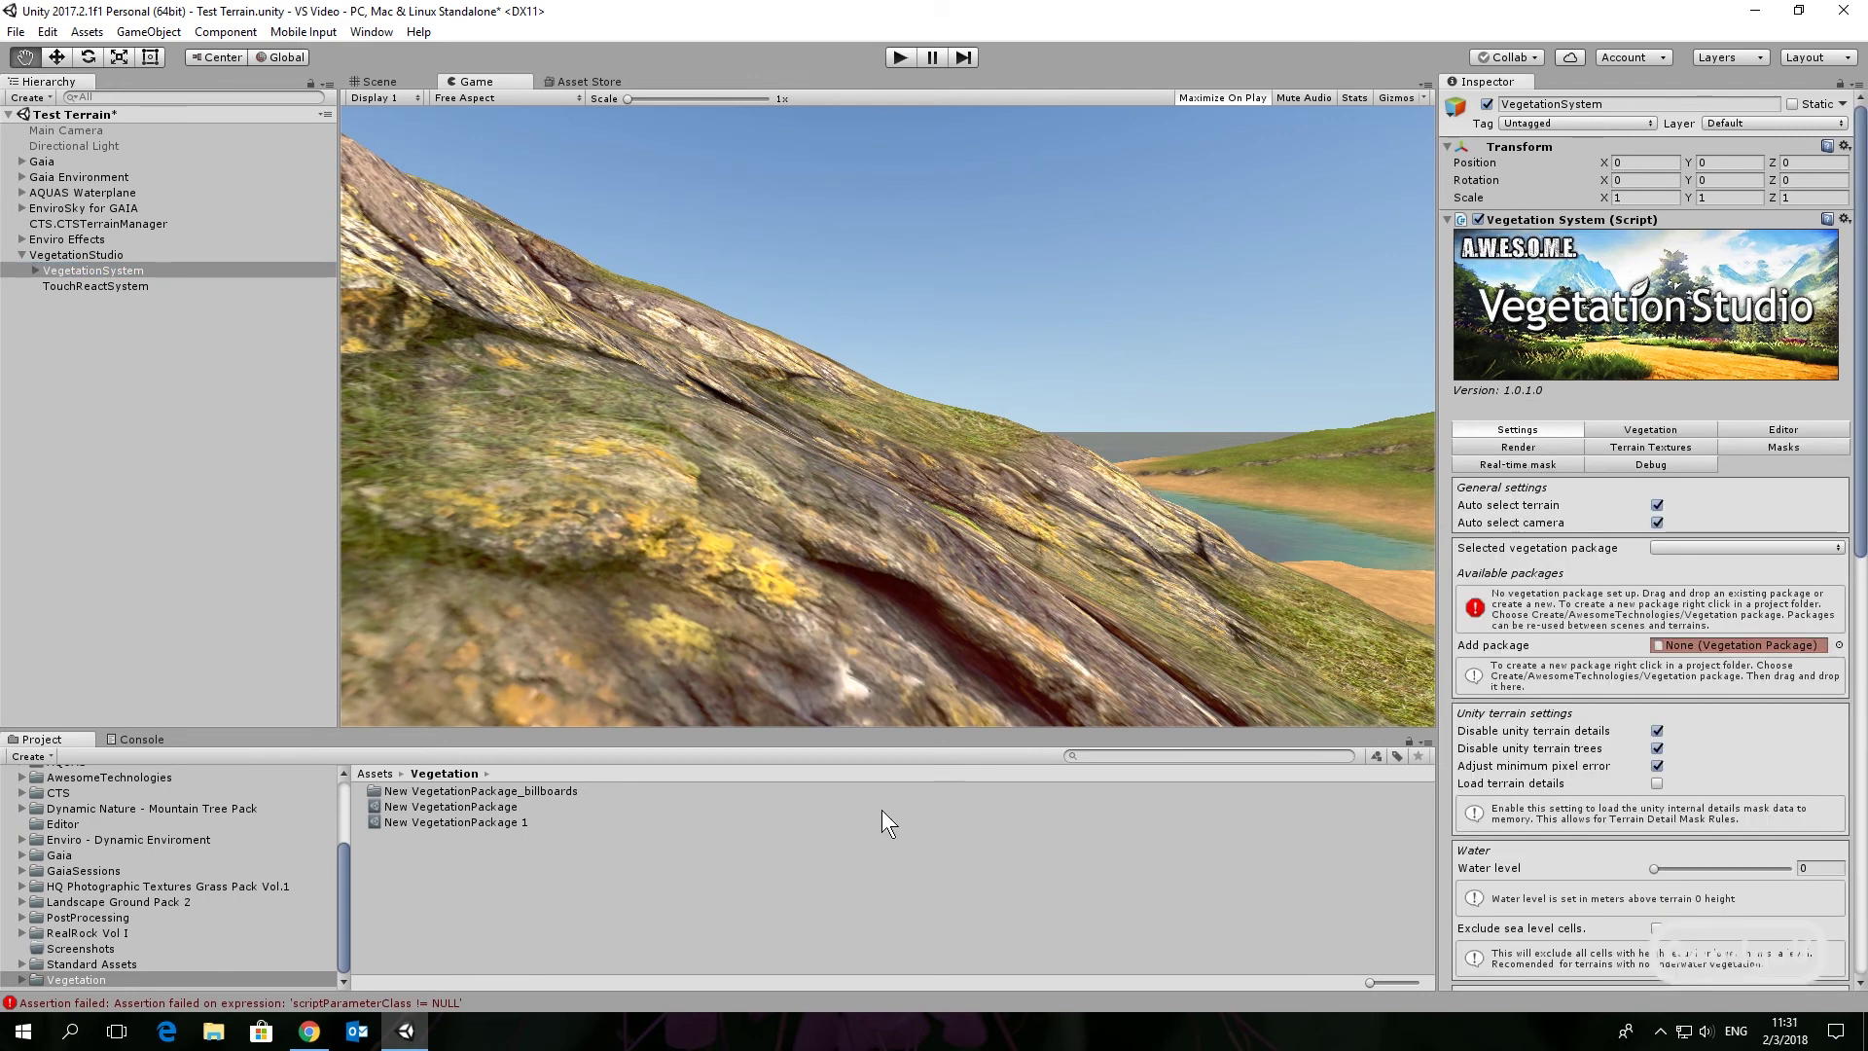
left_click_drag(476, 825, 1695, 648)
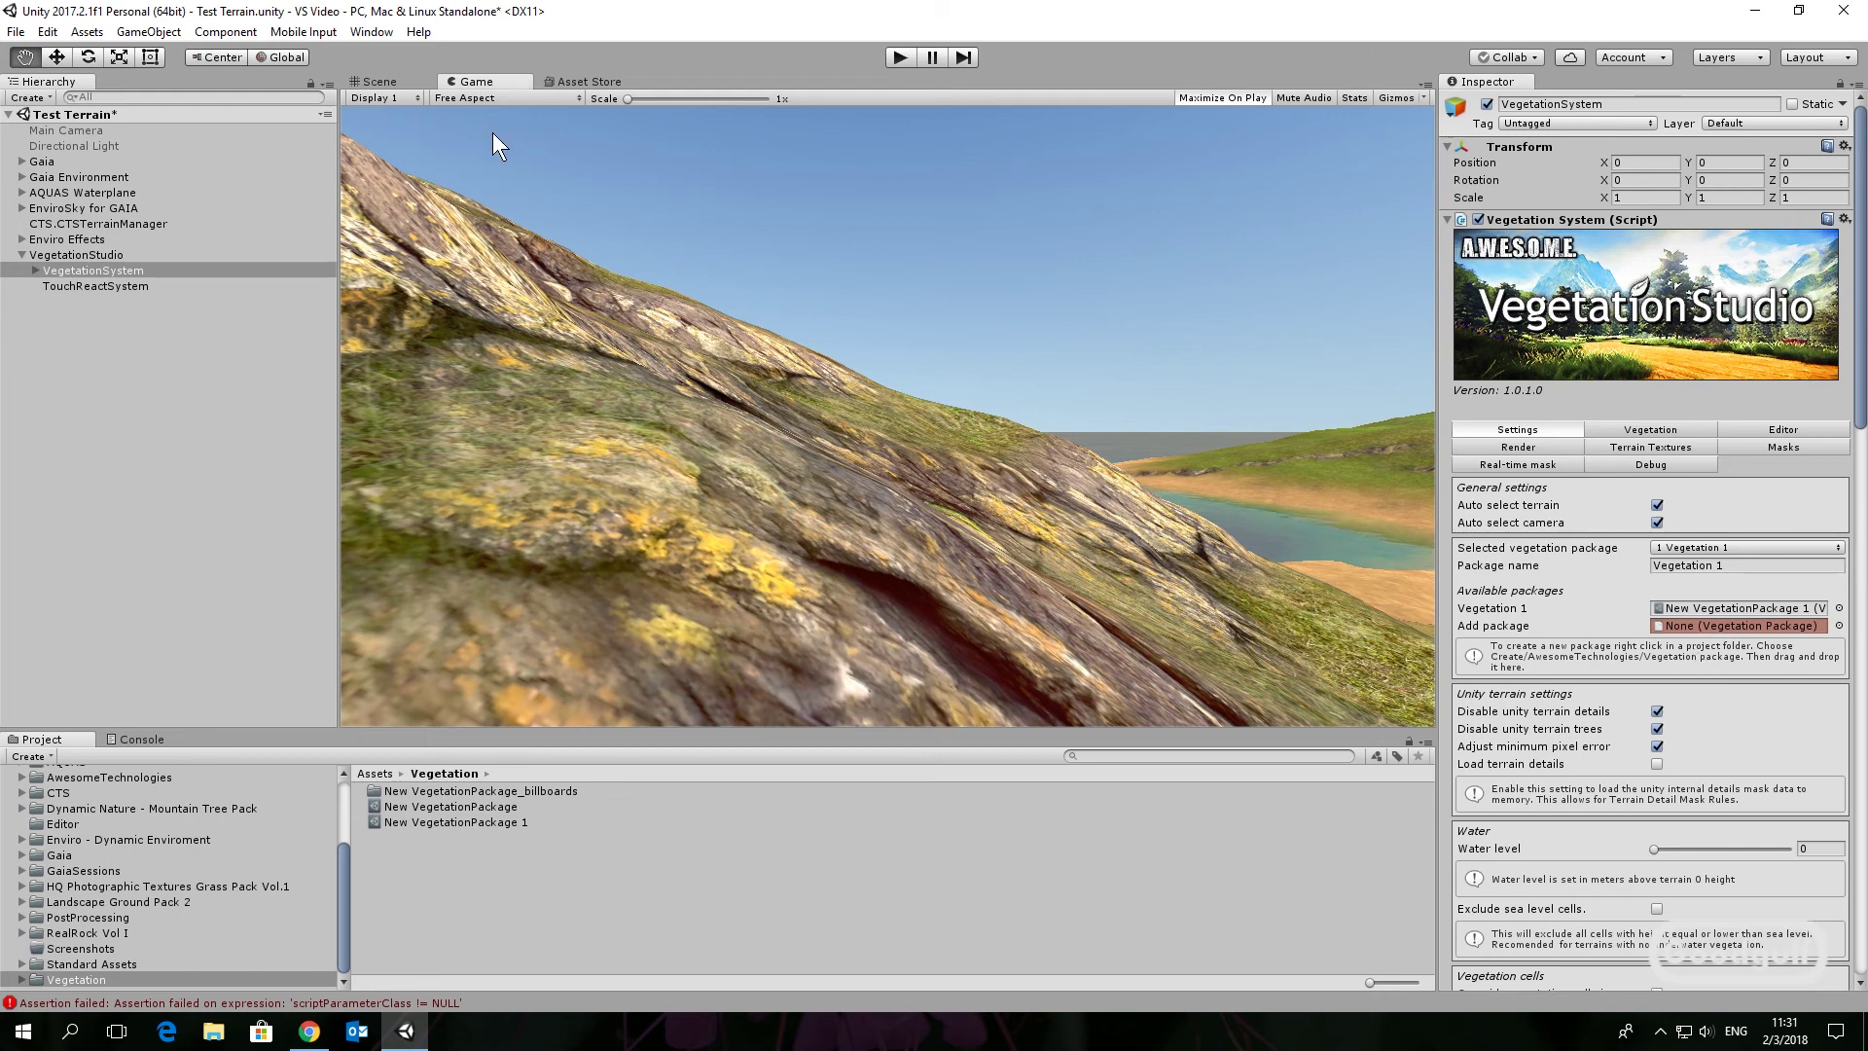
Show the terrain up close in the Scene view and open the vegetation system's options for adding vegetation items
left_click(383, 83)
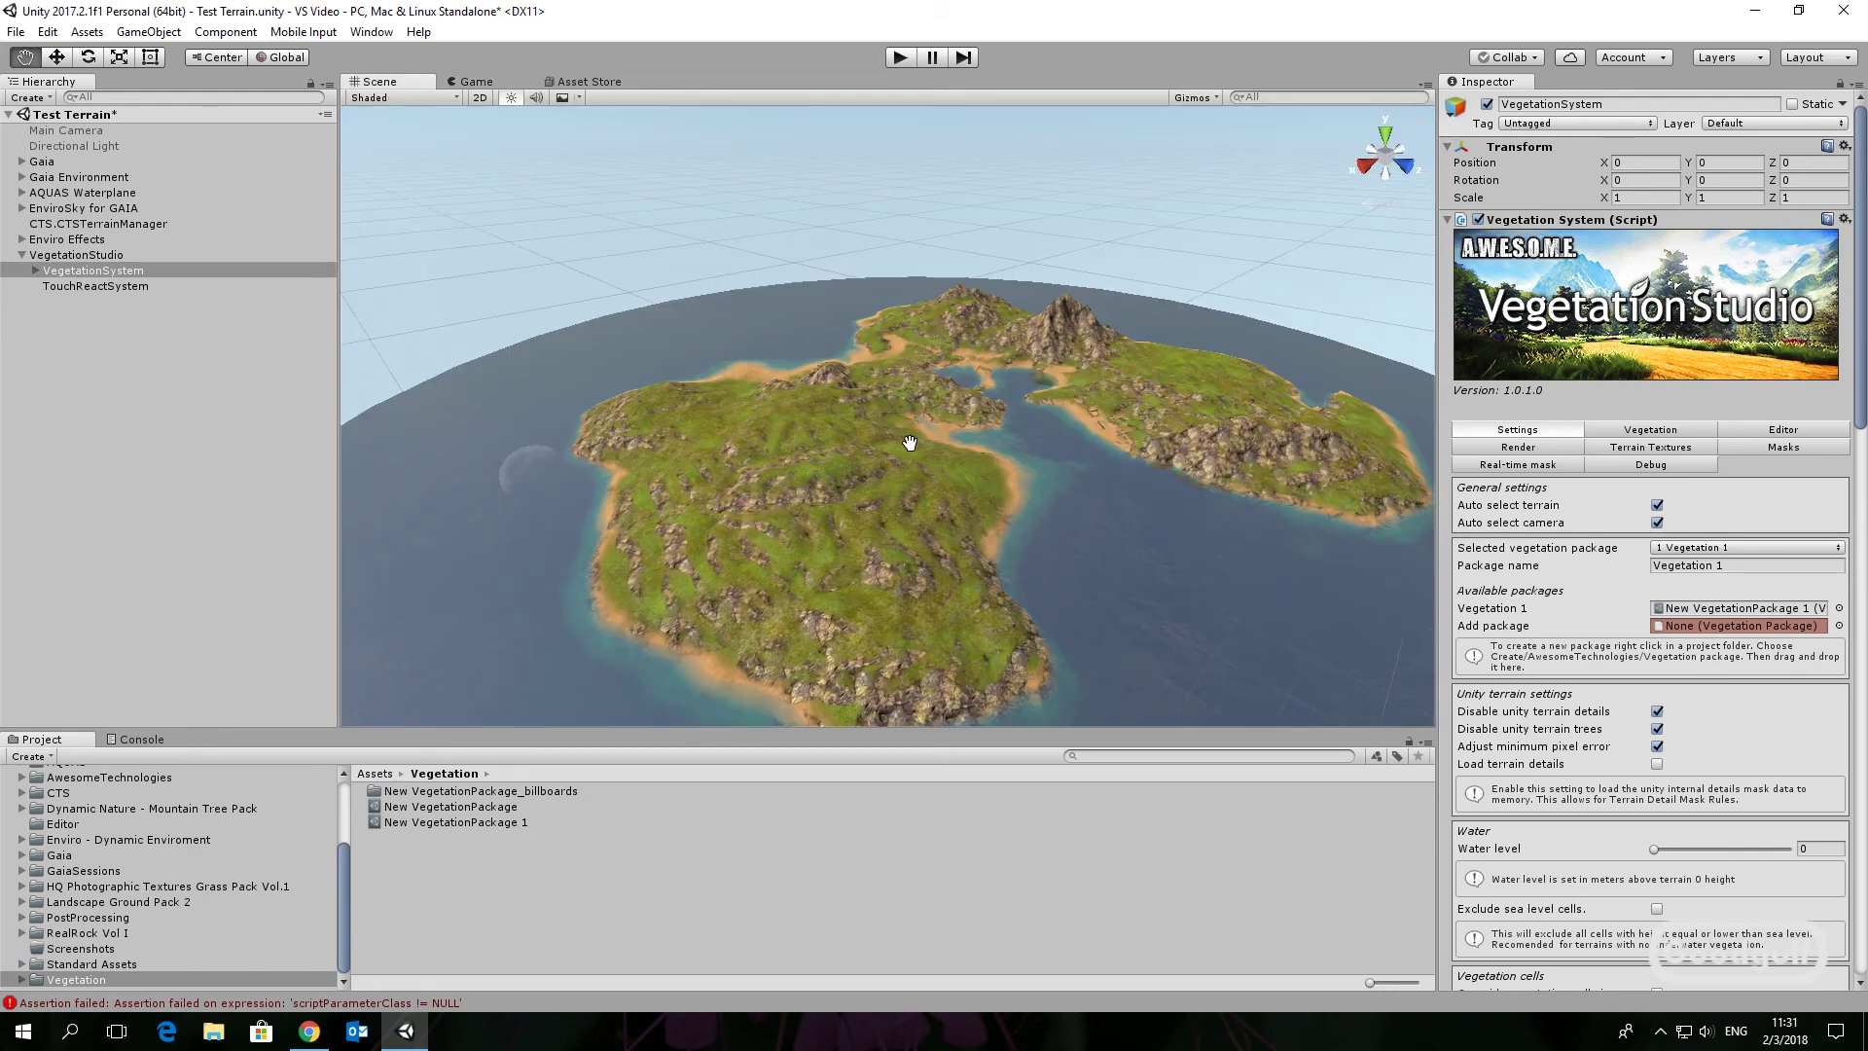
scroll(929, 552, "up", 5)
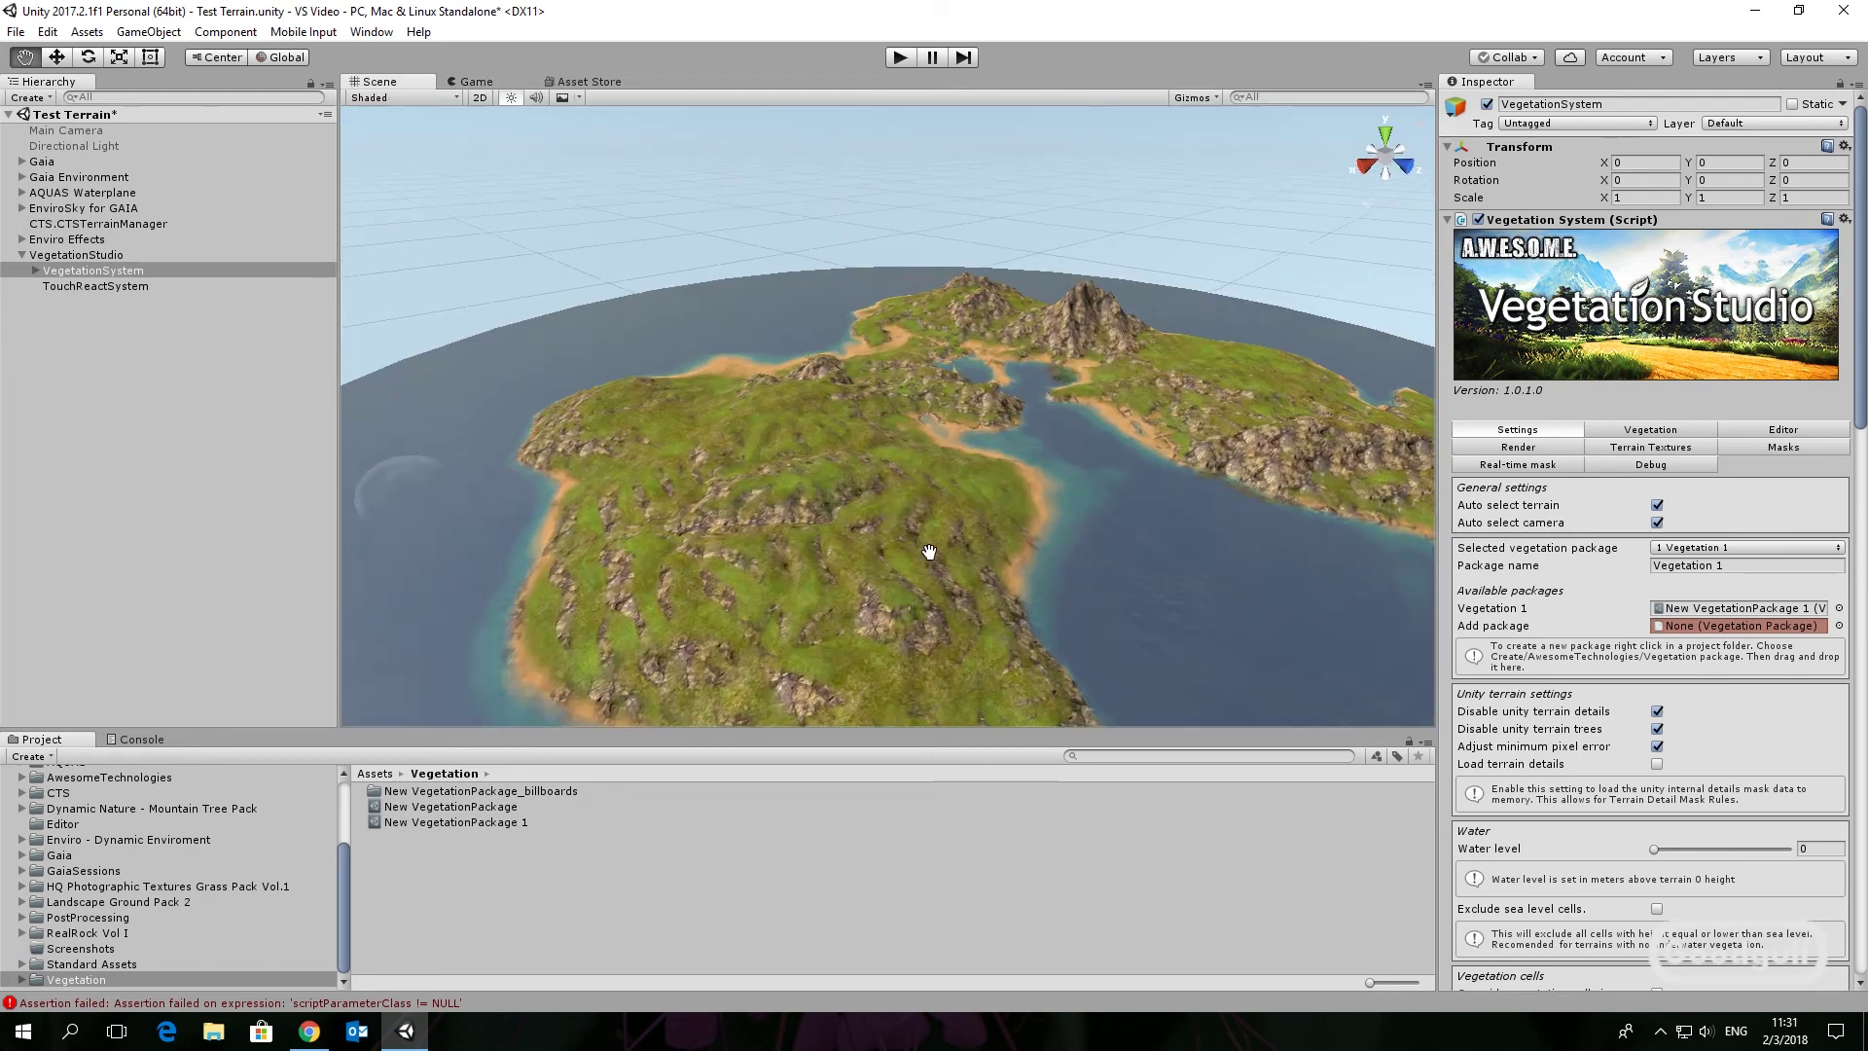
scroll(929, 553, "up", 8)
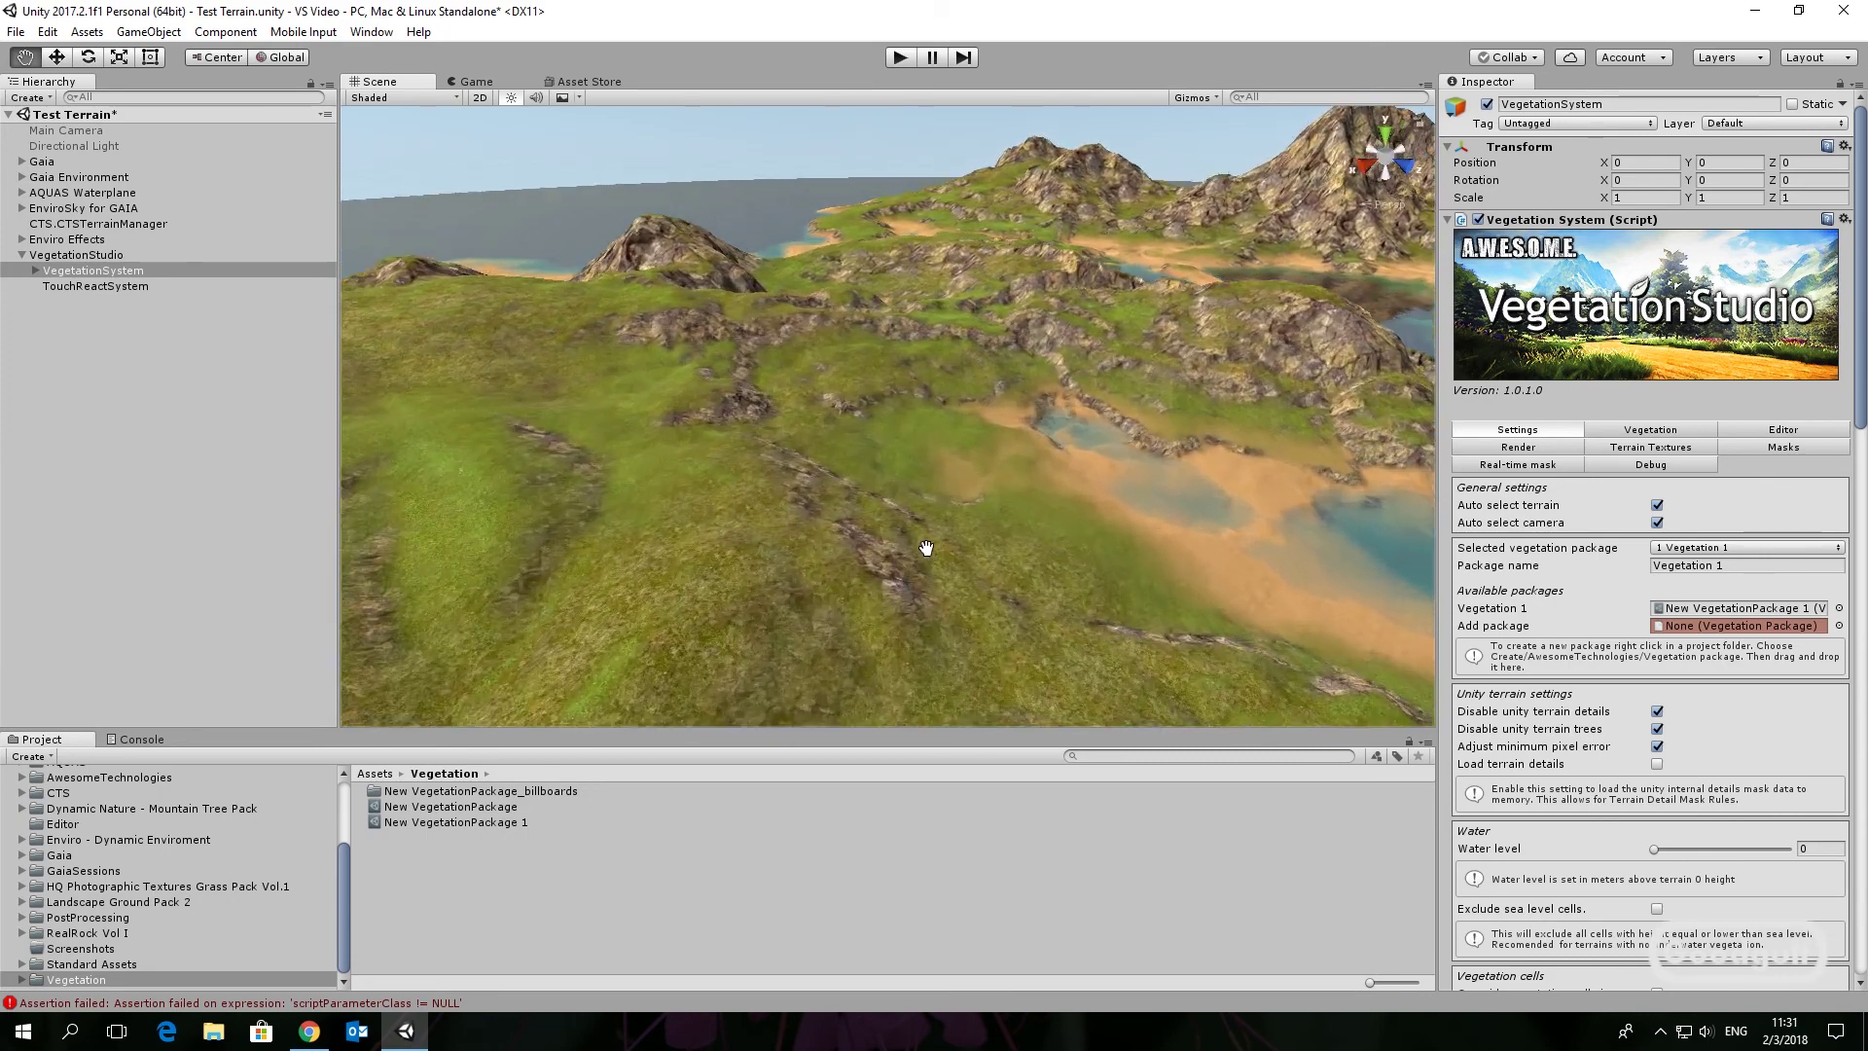
scroll(925, 548, "up", 3)
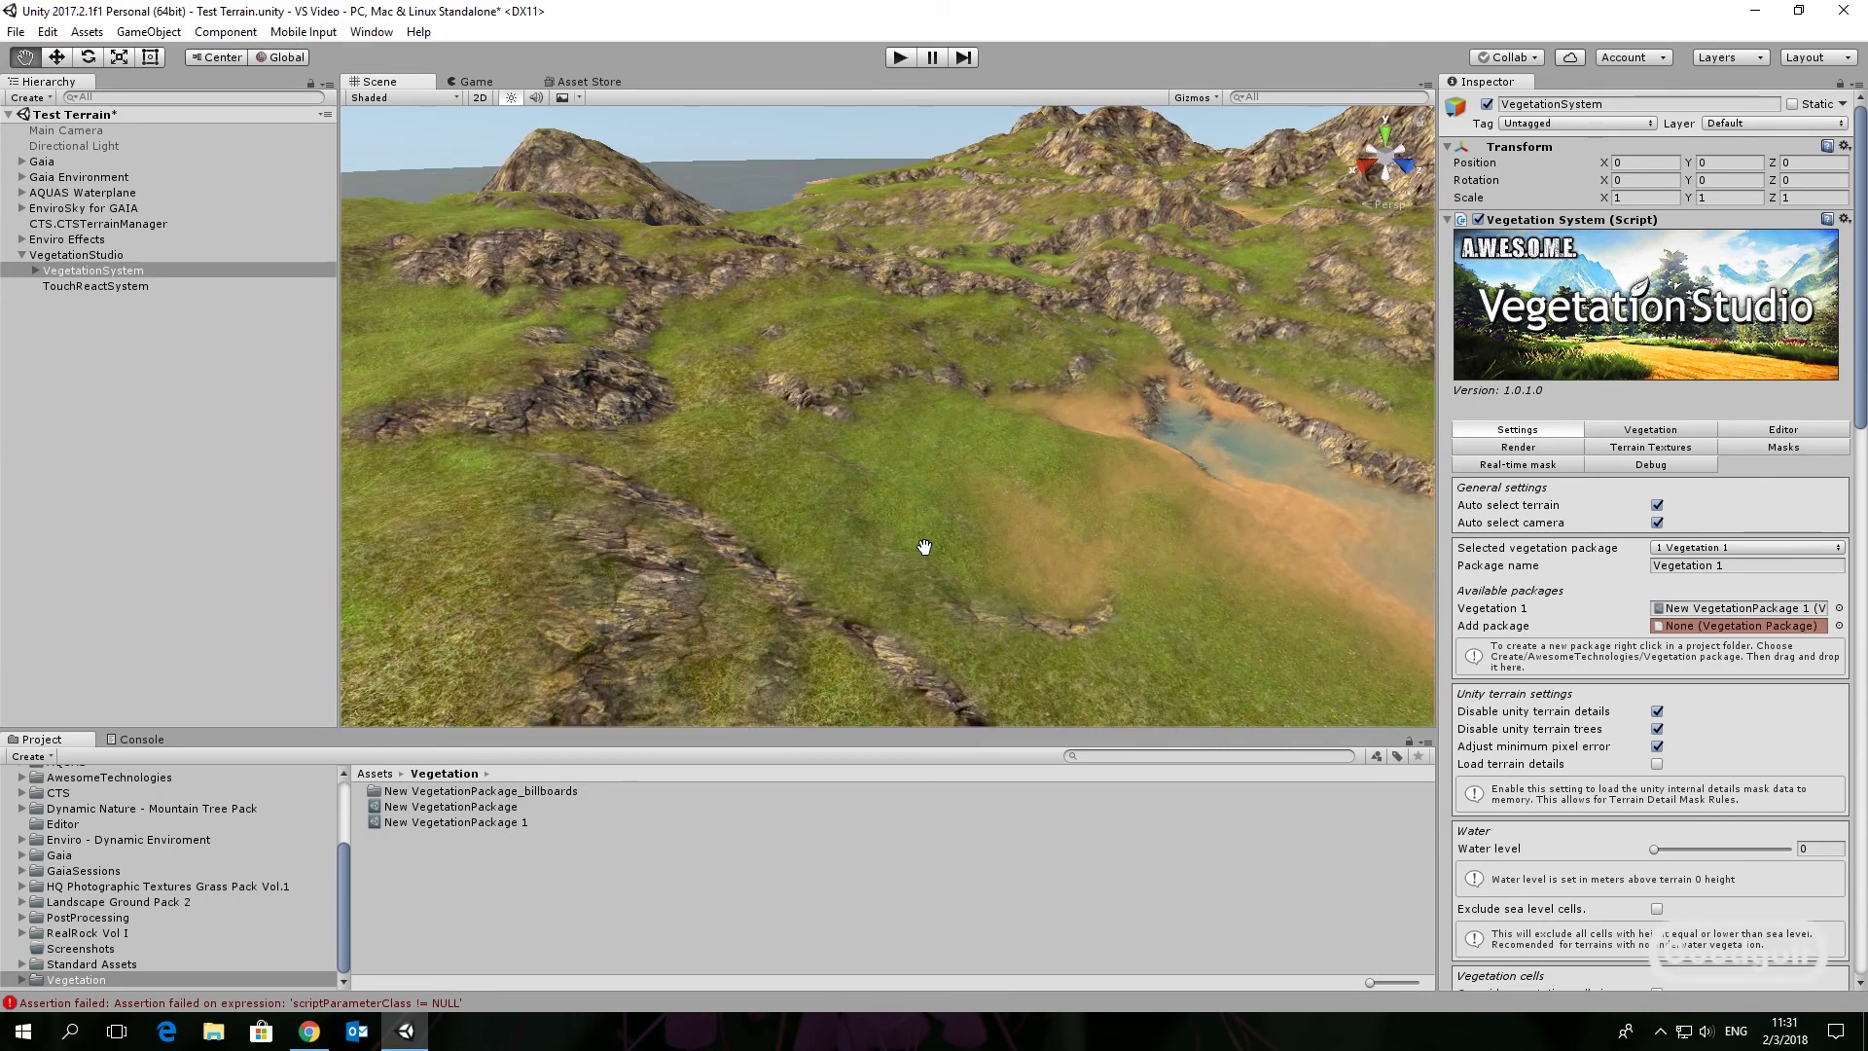
left_click(1650, 429)
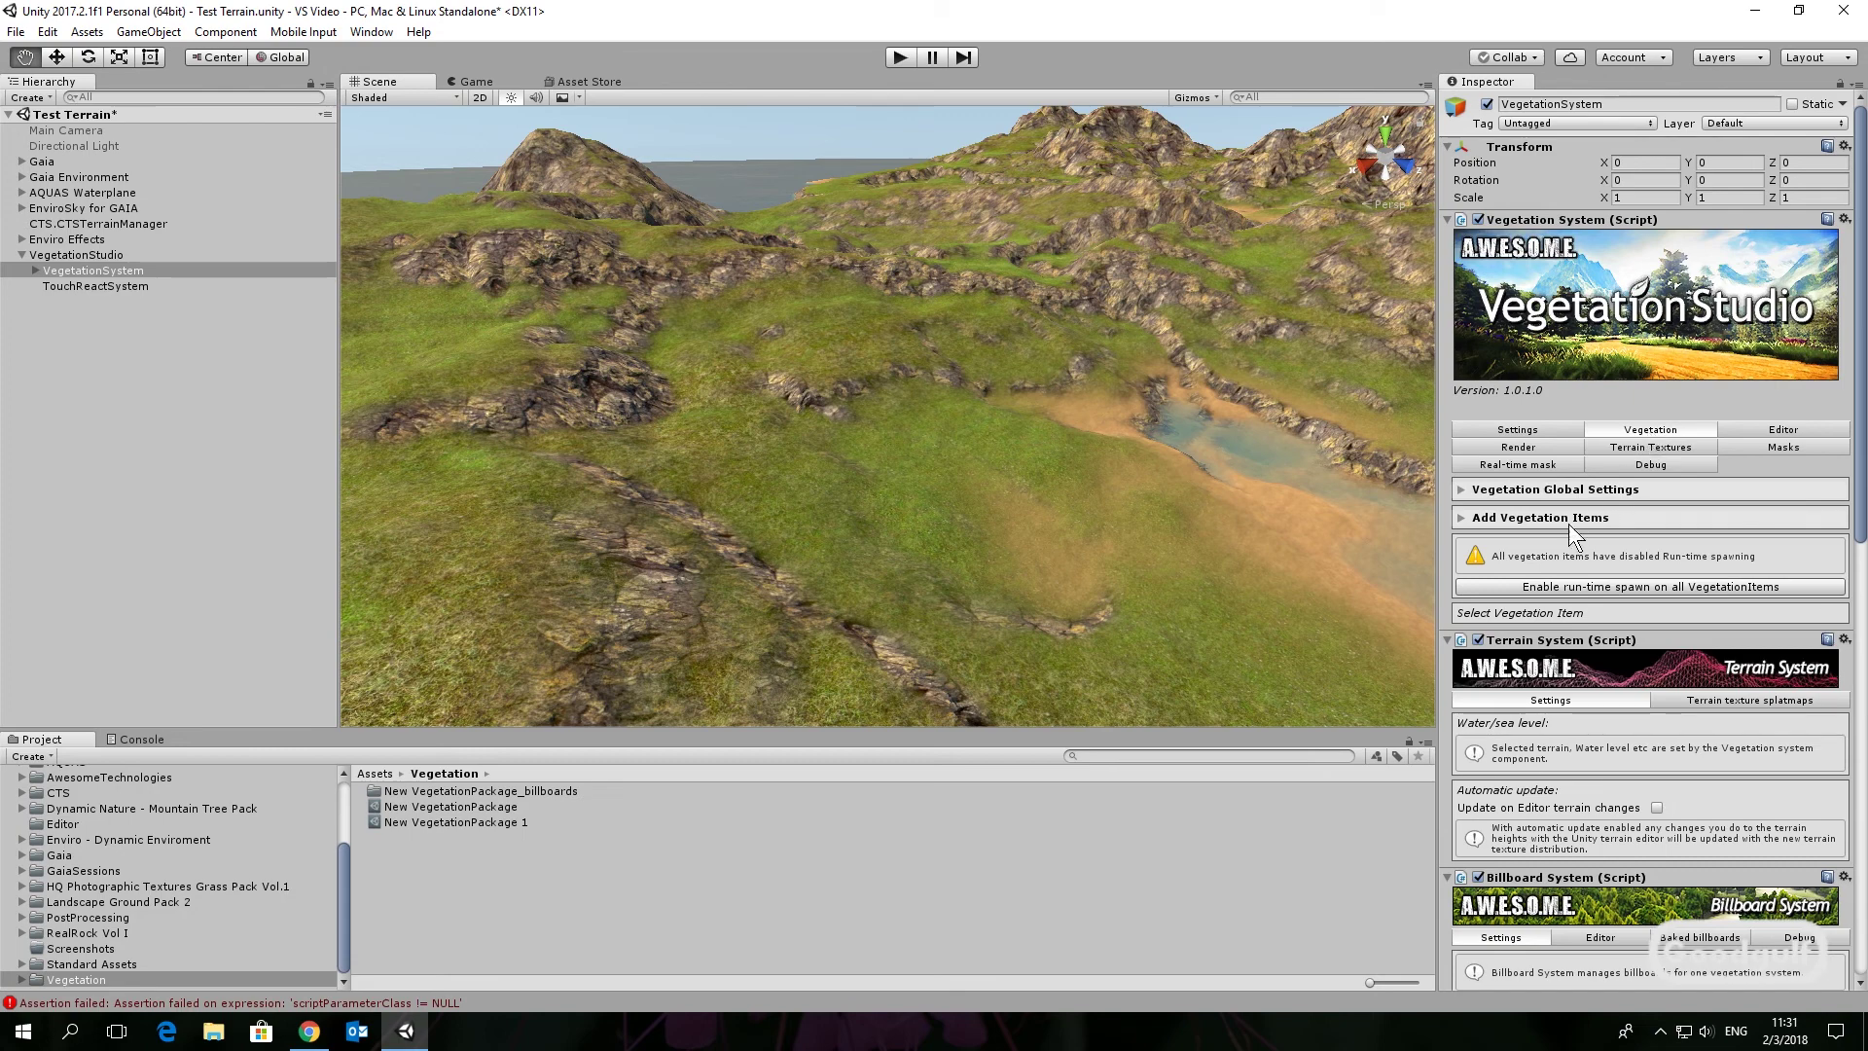
left_click(1458, 517)
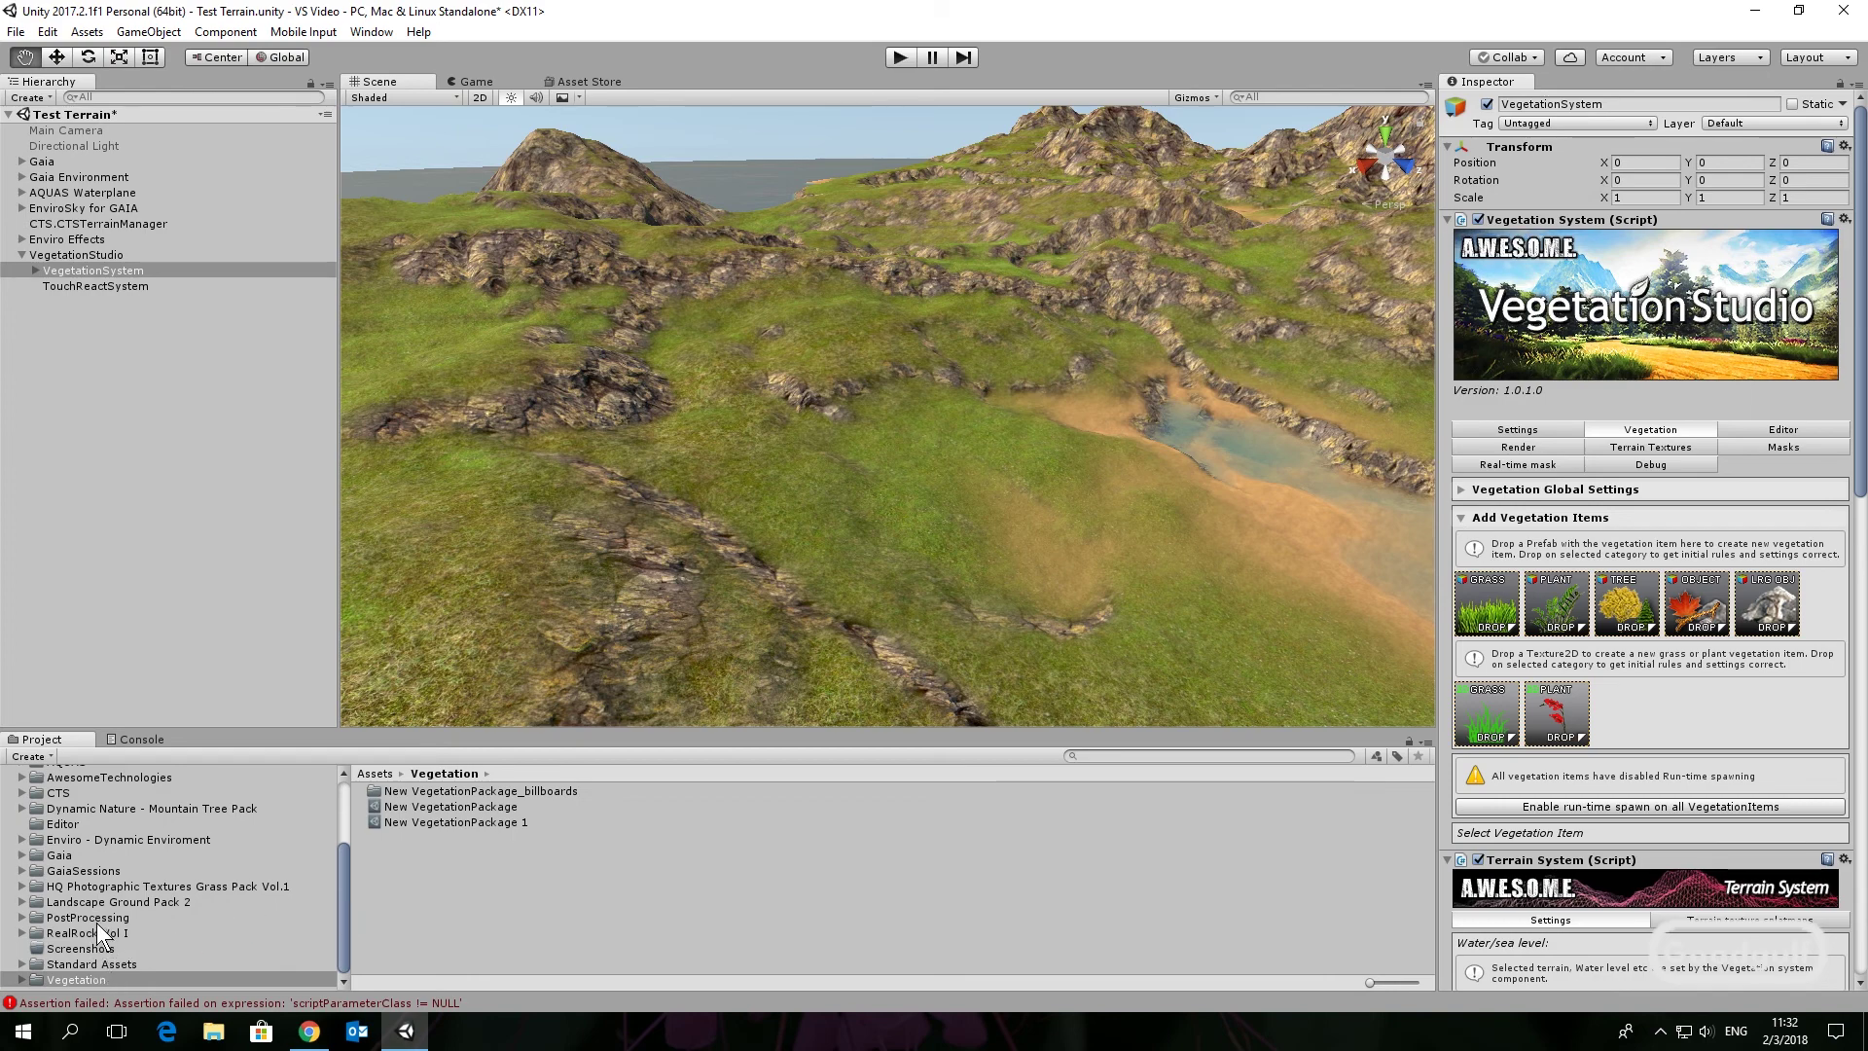
Add the Acorus_02 and Green Grass Narrow Mixed_02 textures from the HQ Photographic Textures Grass Pack as grass items
left_click(22, 885)
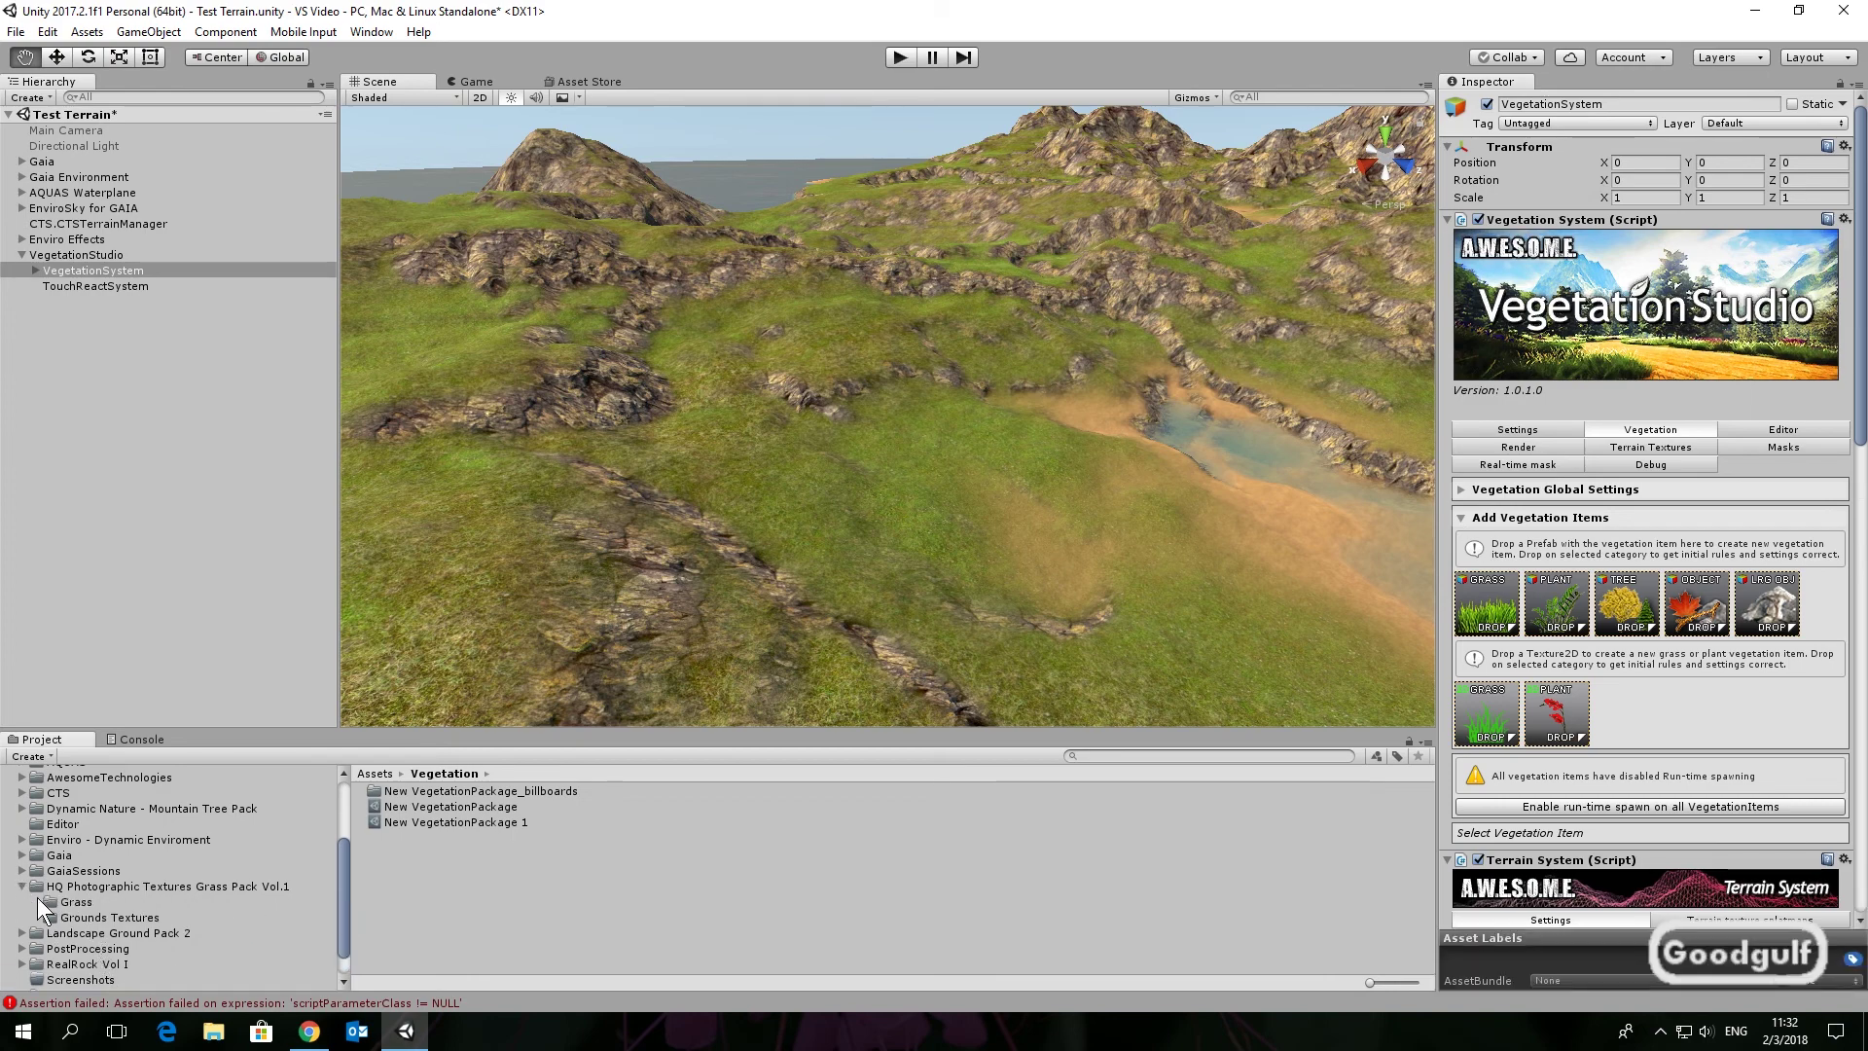
left_click(62, 901)
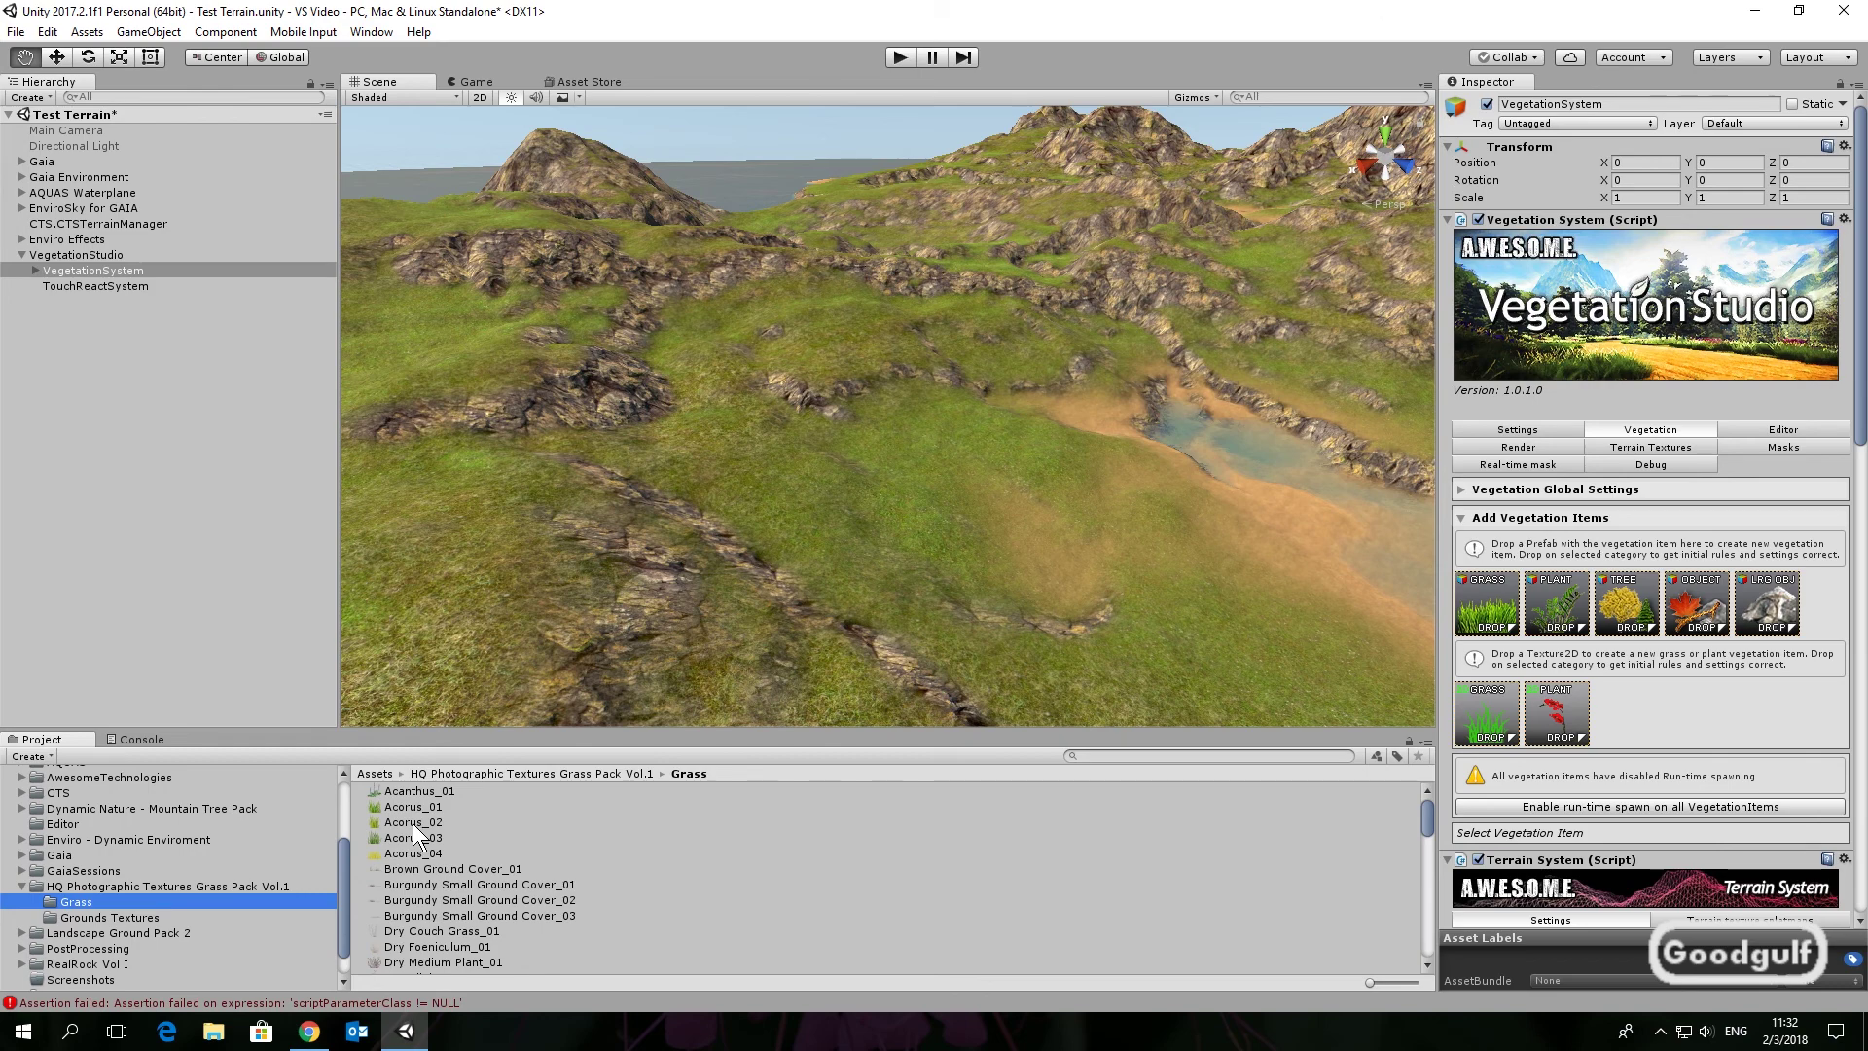
left_click_drag(413, 823, 1490, 714)
scroll(457, 906, "down", 4)
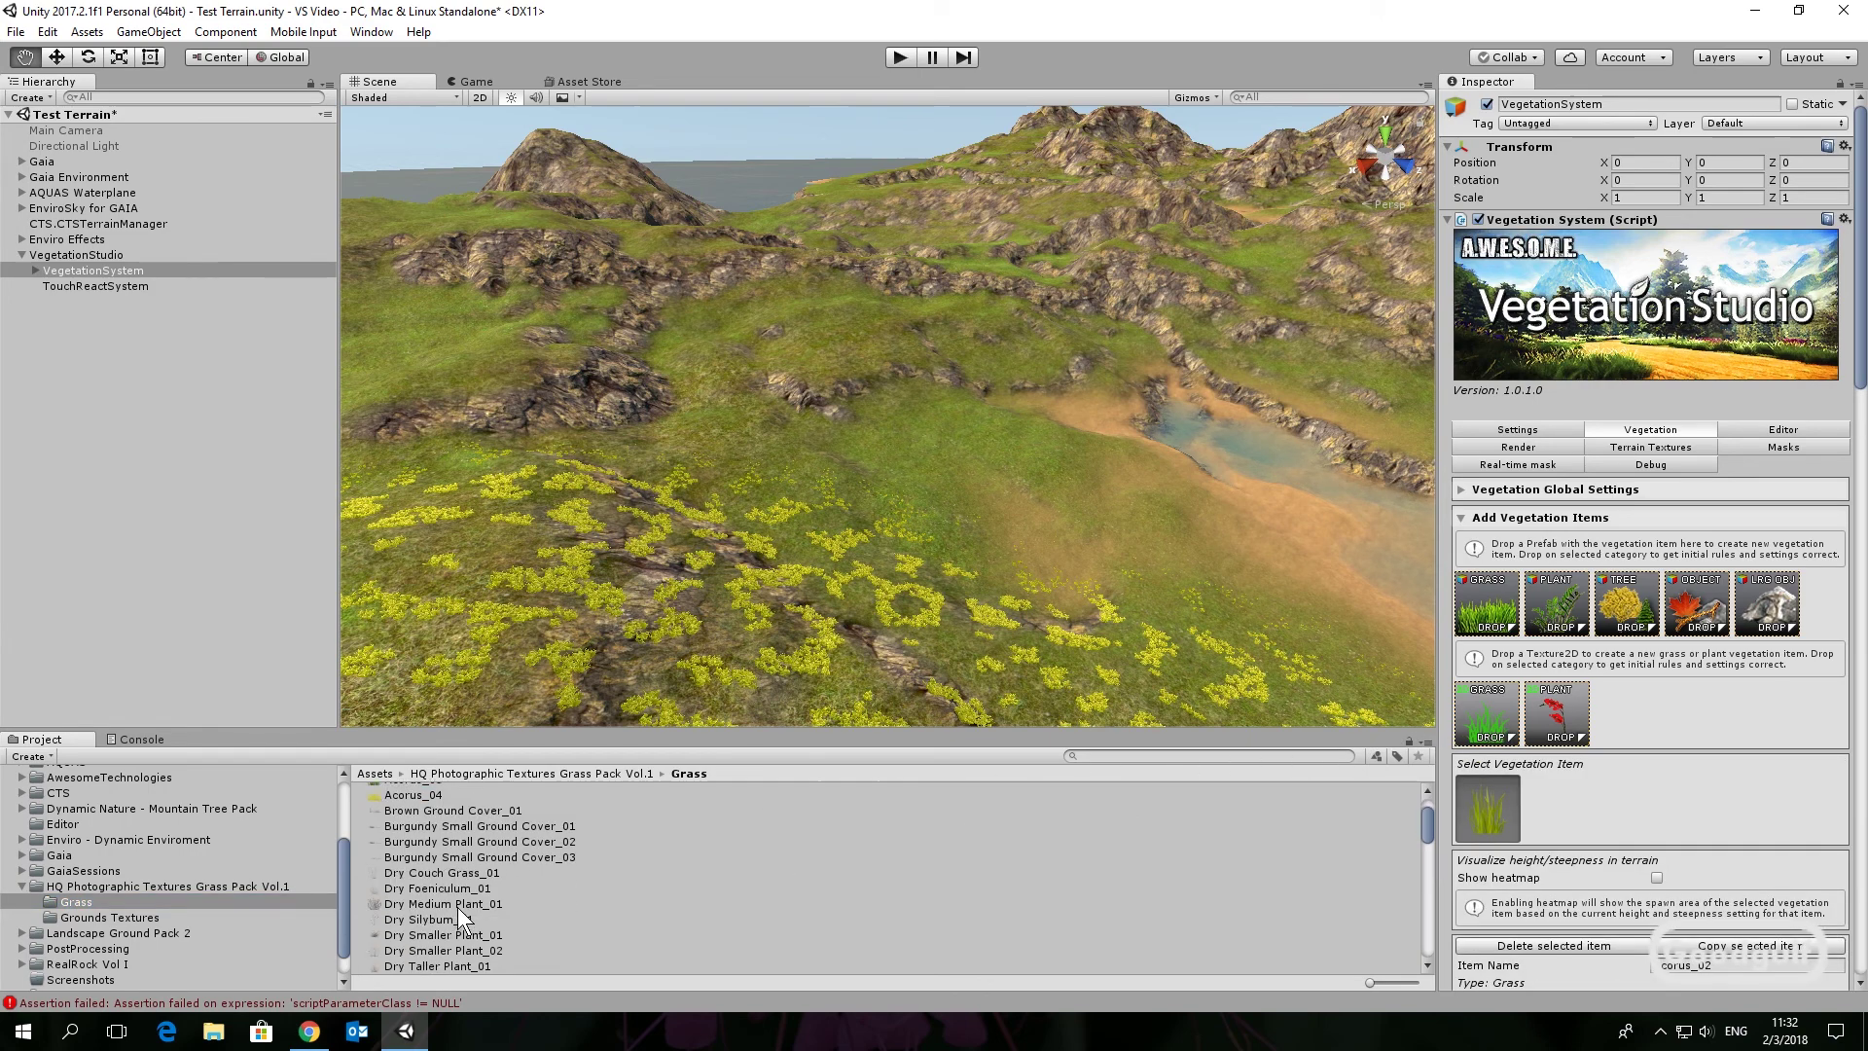
scroll(436, 885, "down", 3)
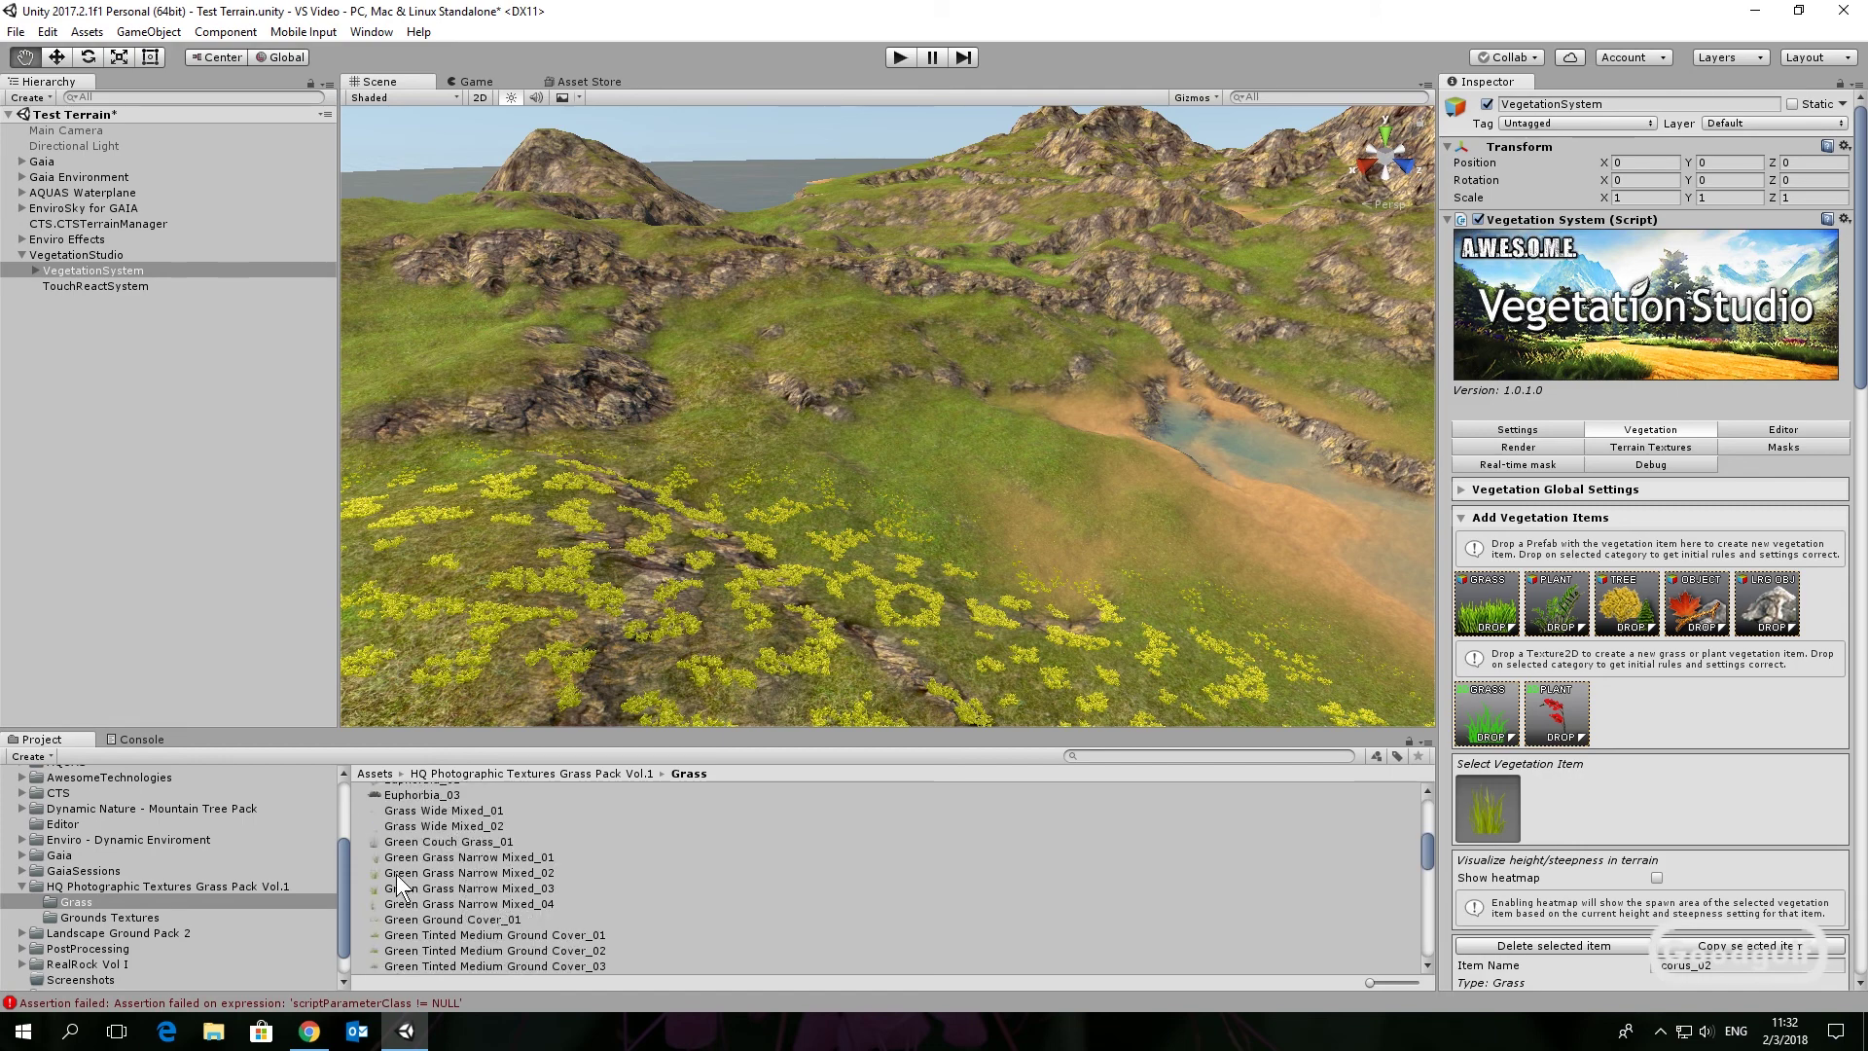
left_click_drag(395, 874, 1487, 718)
Add the Salvia_01 and Smaller Poppies Mixed_01 textures from the same grass folder as grass items
scroll(527, 885, "down", 3)
scroll(528, 885, "down", 6)
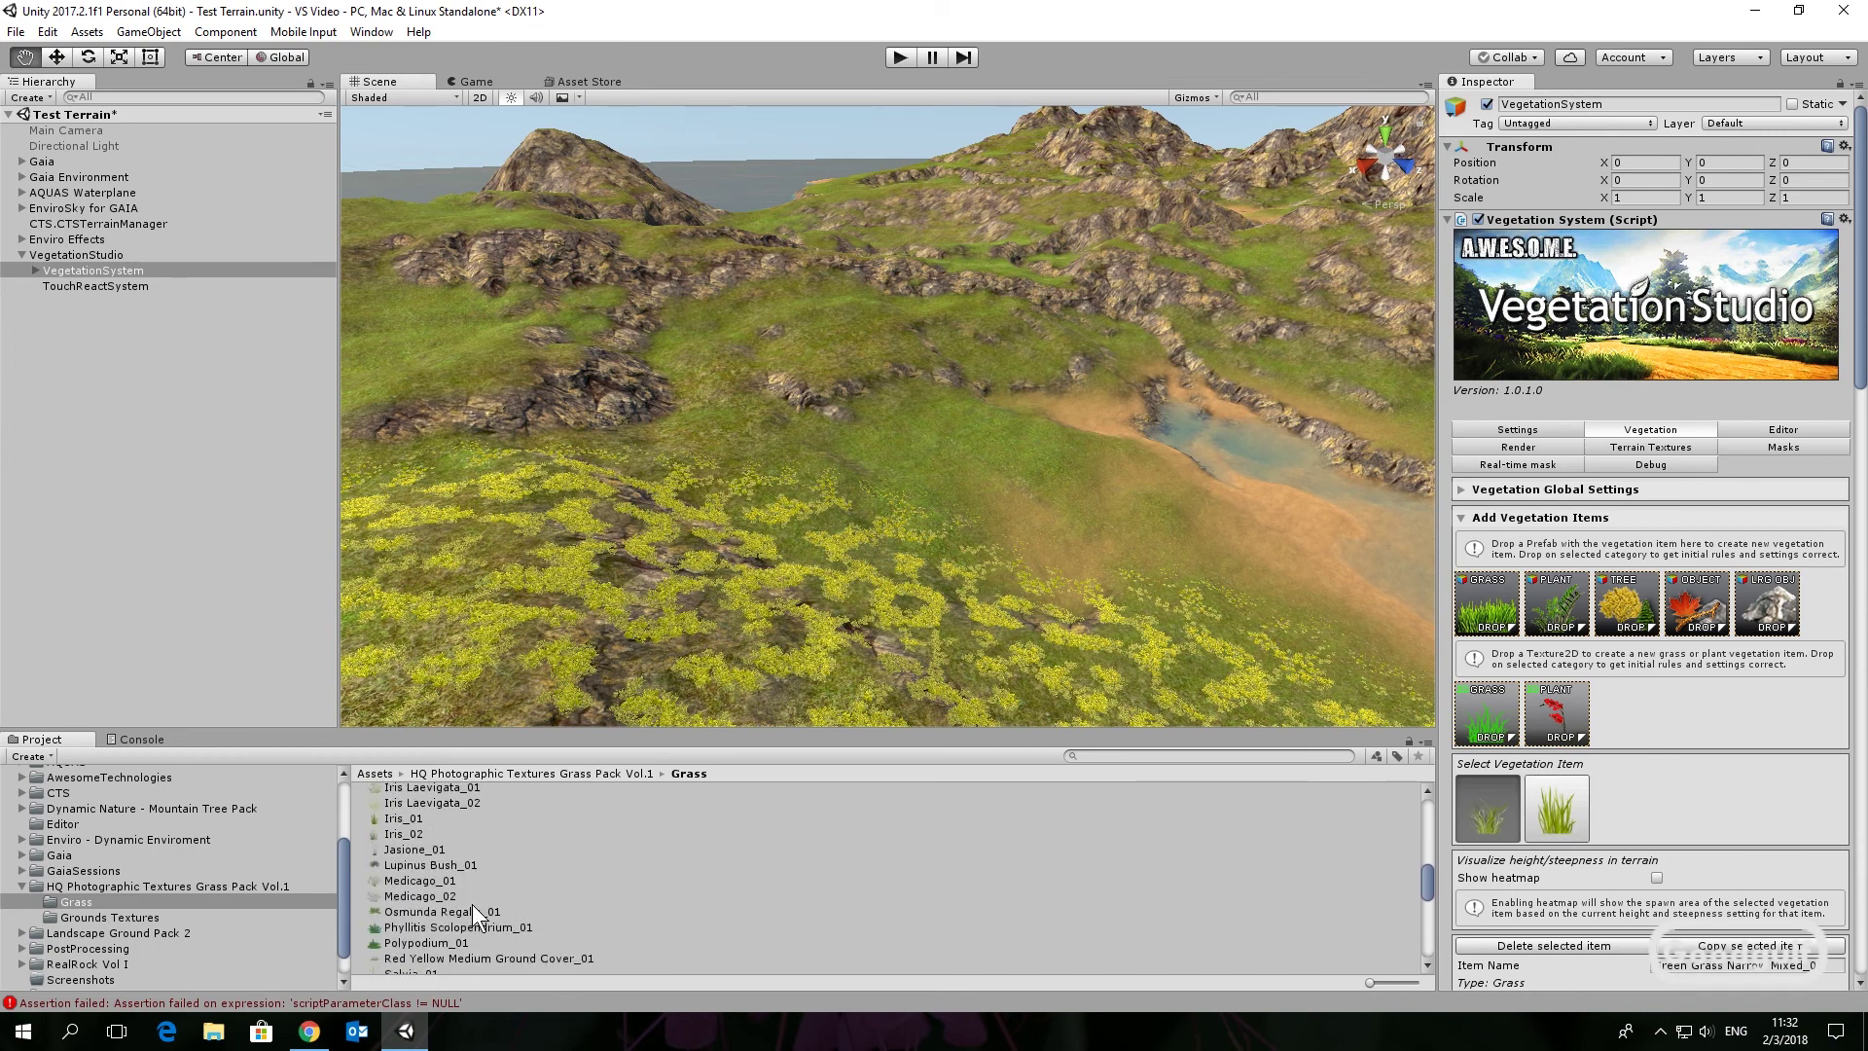
scroll(431, 879, "down", 3)
left_click_drag(435, 856, 1513, 736)
scroll(516, 878, "down", 8)
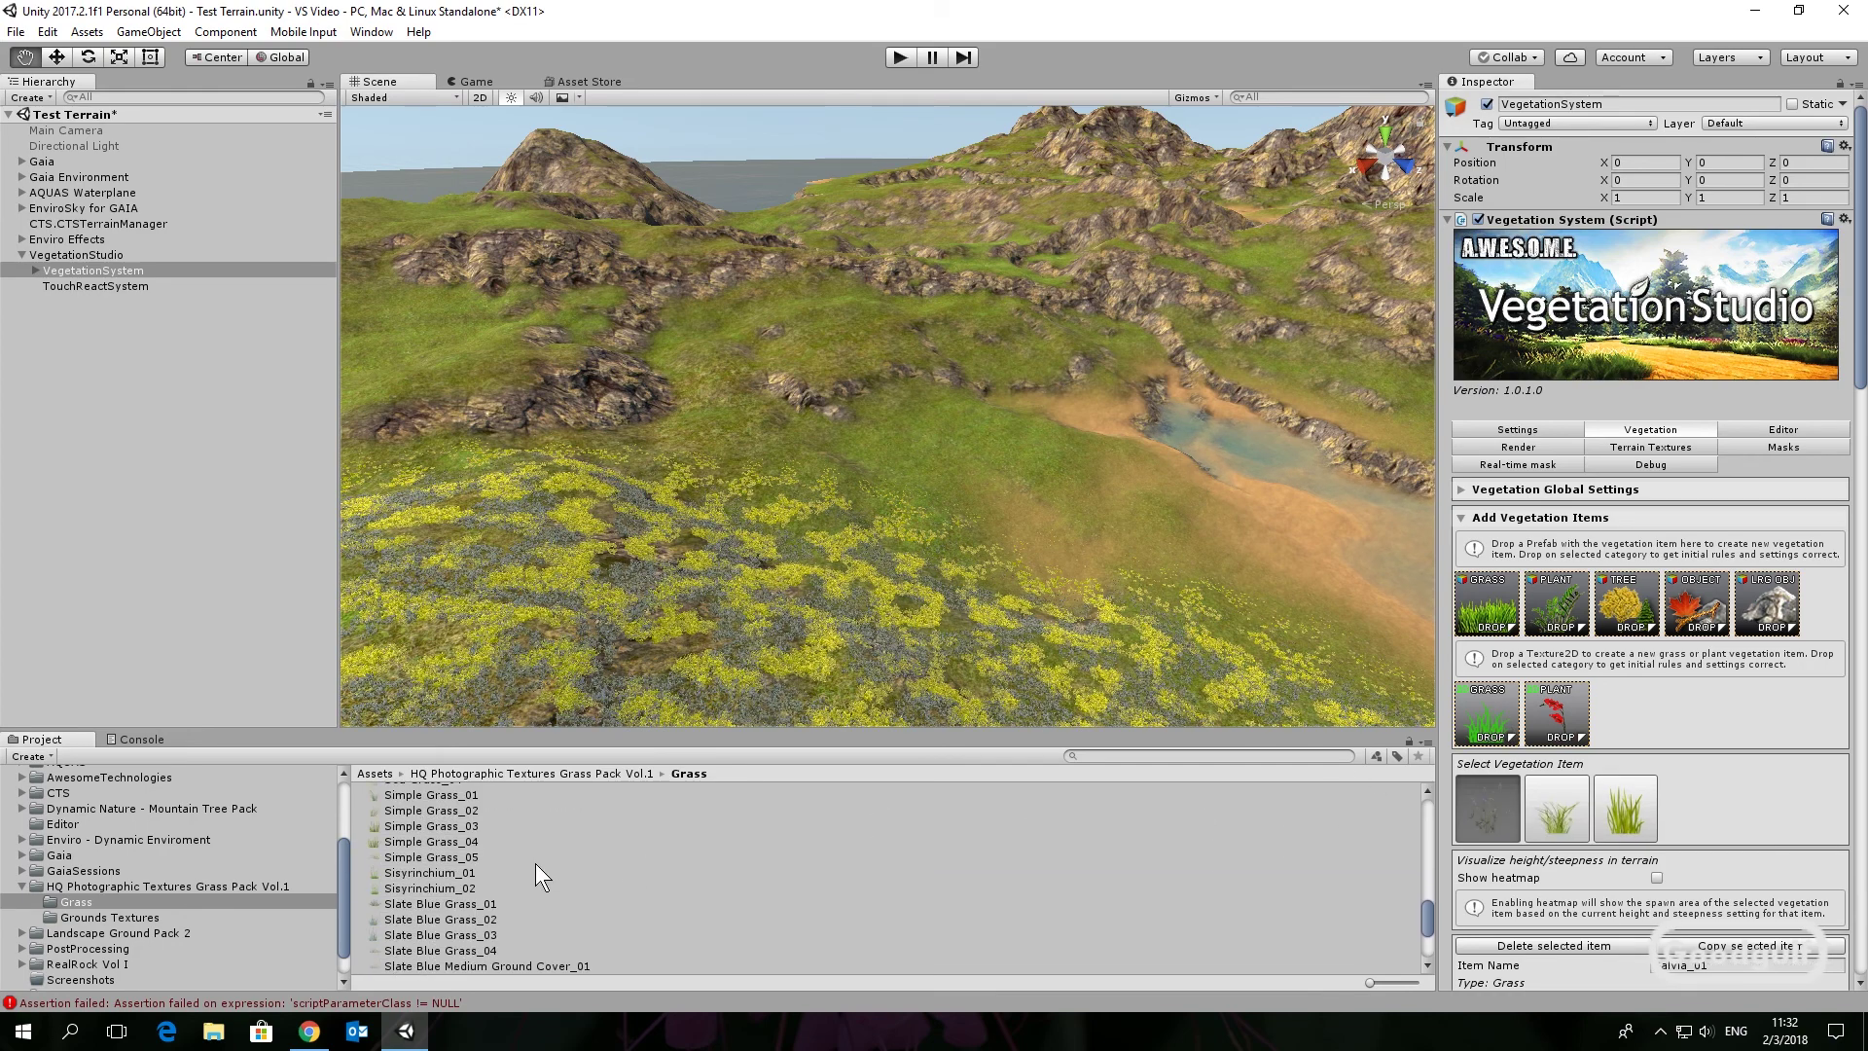
left_click_drag(529, 842, 1492, 712)
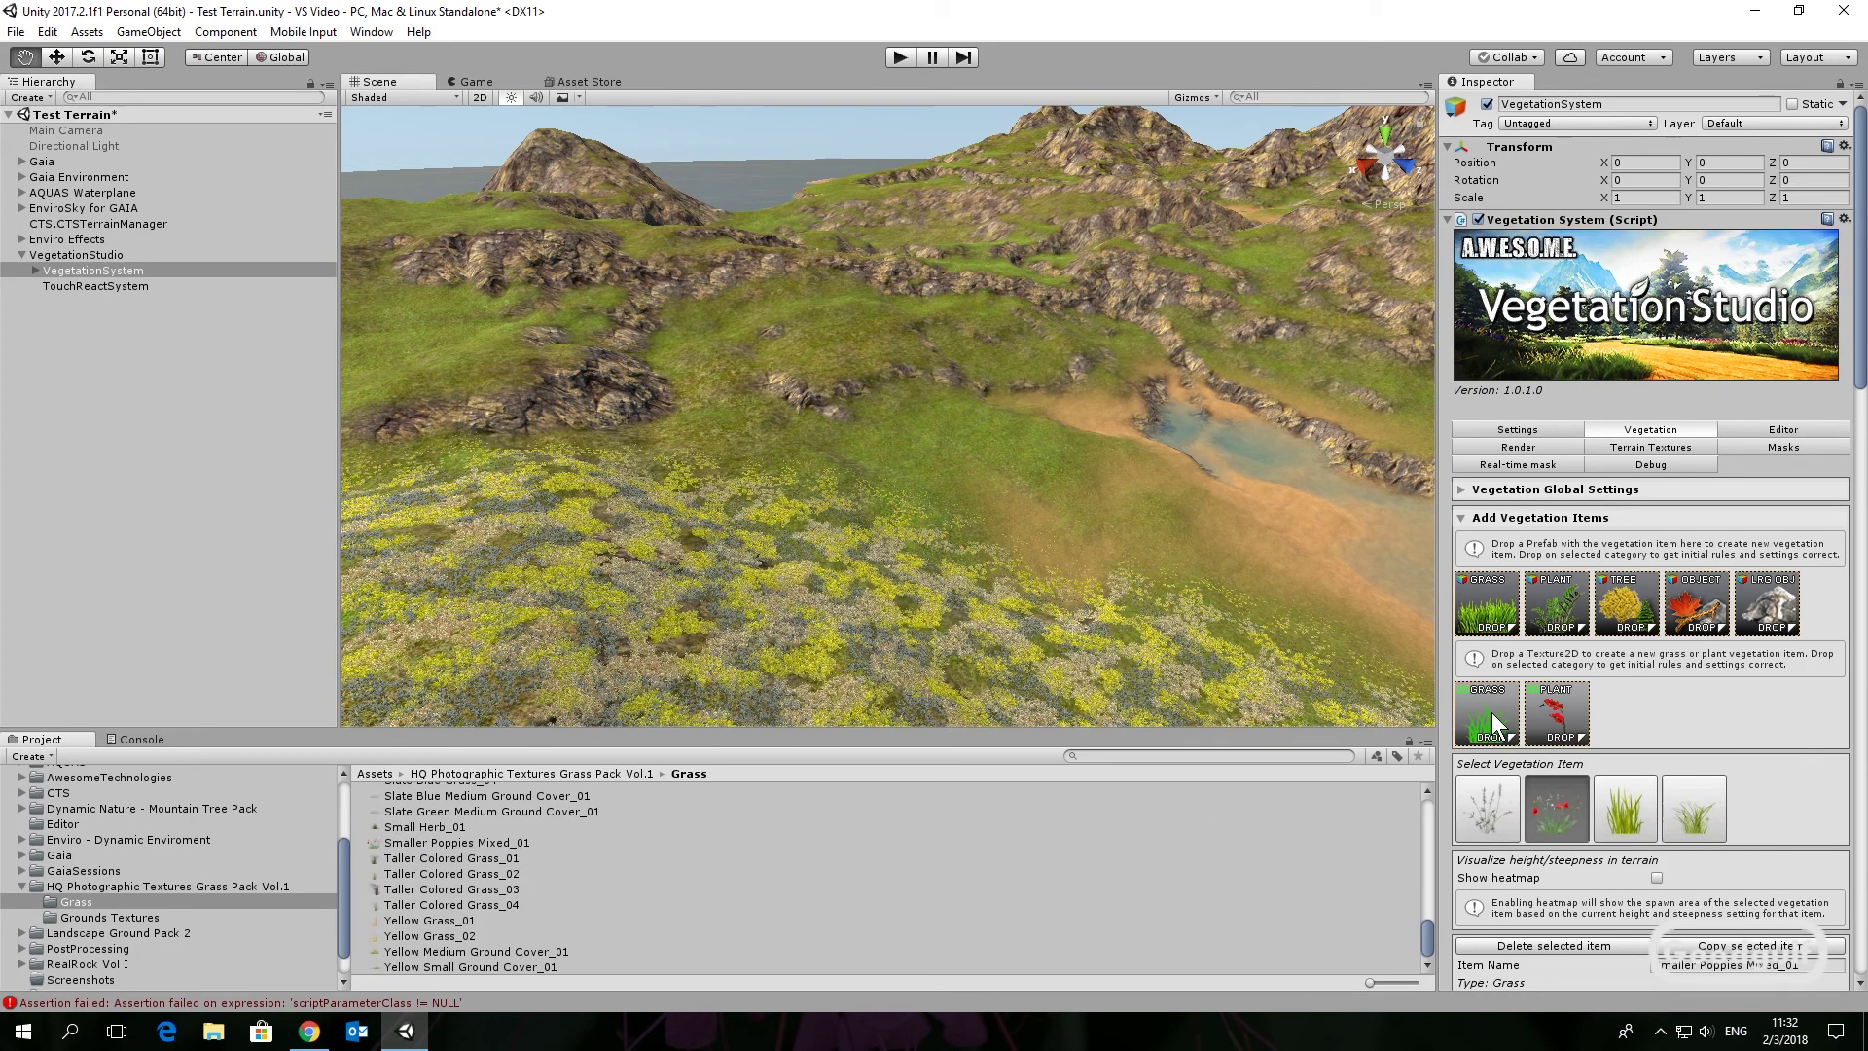
scroll(766, 594, "up", 10)
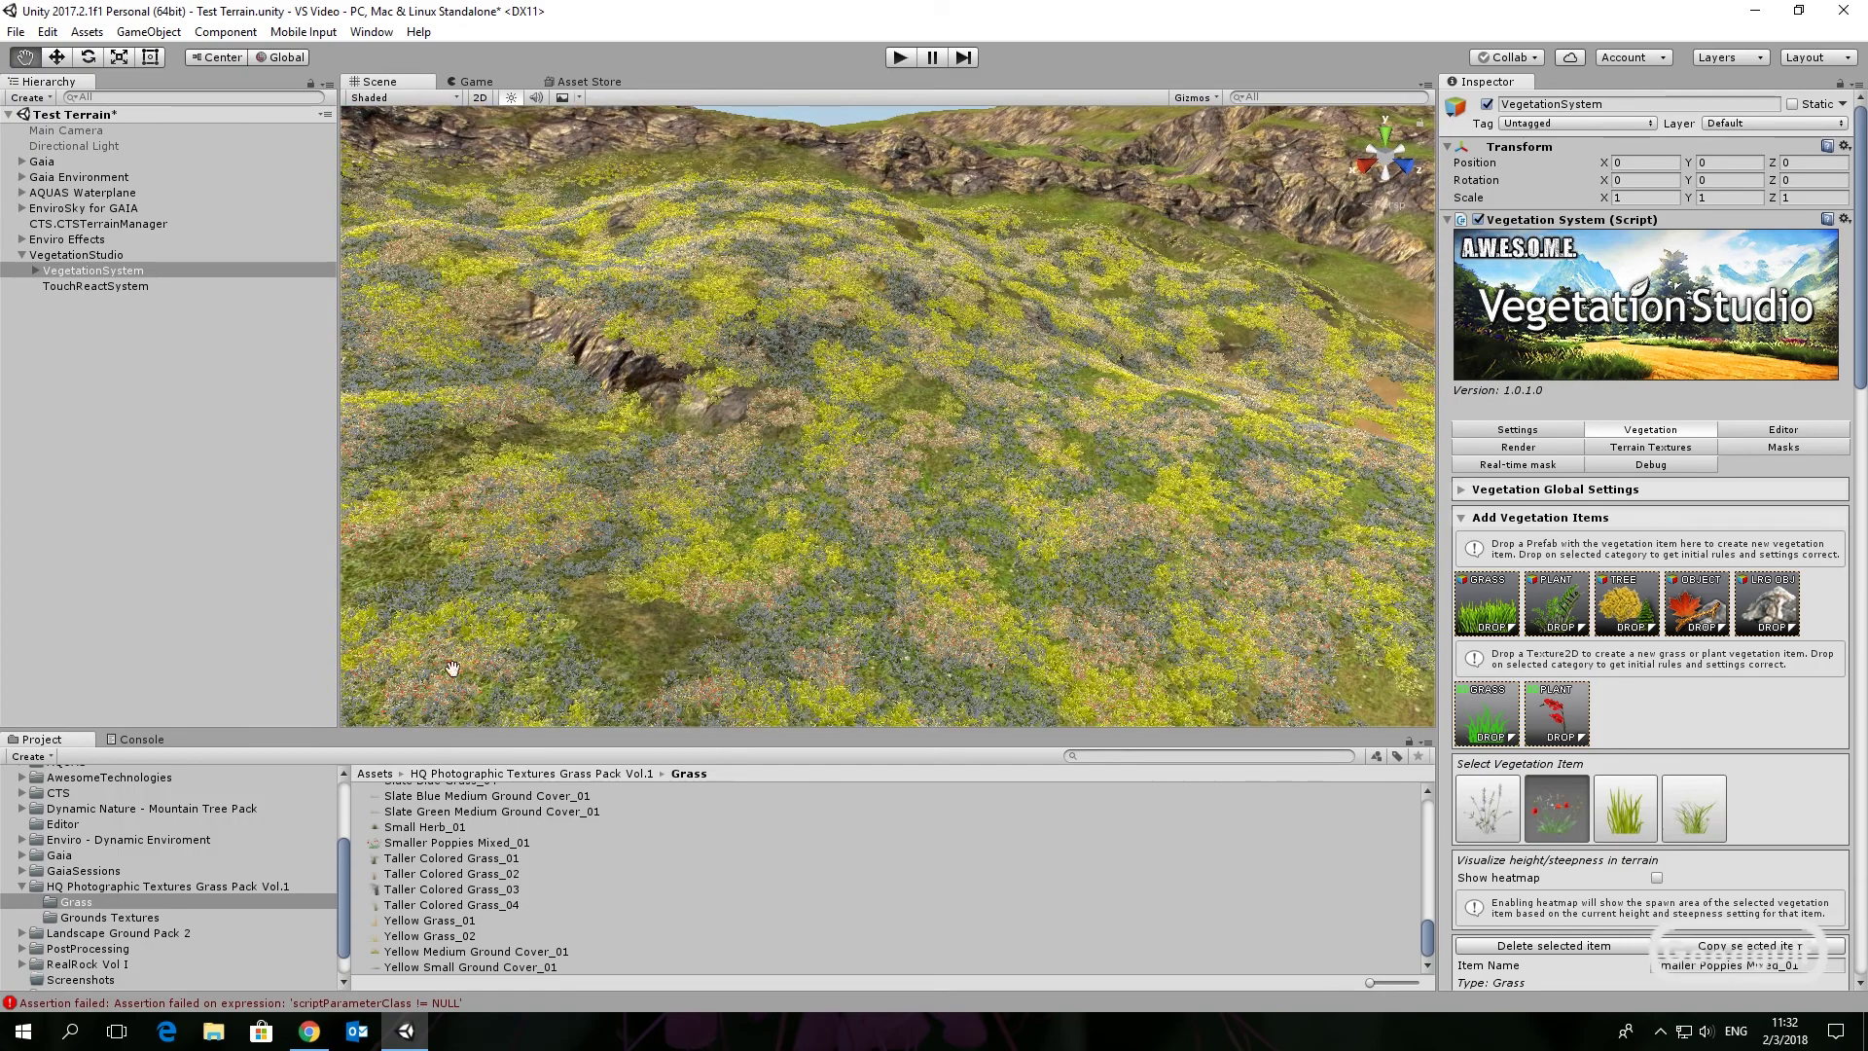
Add the rock4 lod, rock8 lod and rock9 lod prefabs from RealRock Vol I's Lod prefab folder as large object items
left_click(21, 885)
double_click(57, 934)
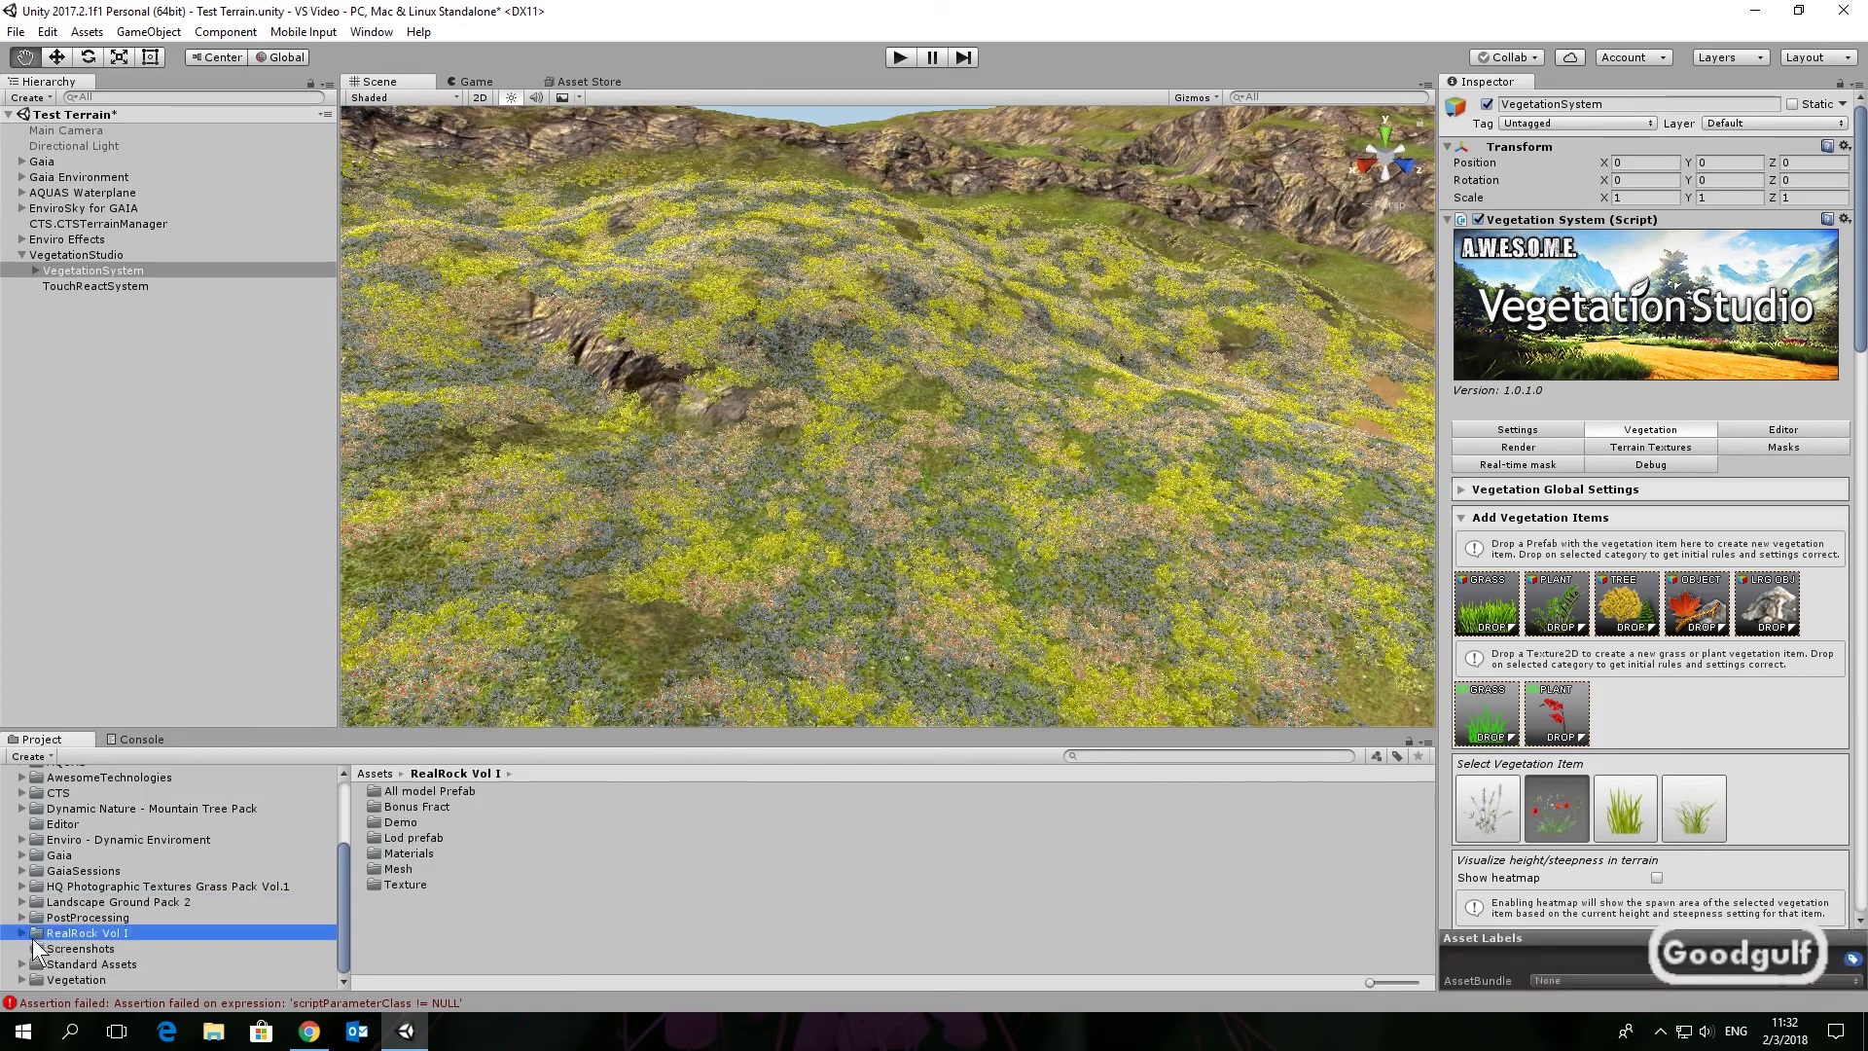
scroll(83, 968, "down", 3)
left_click(83, 885)
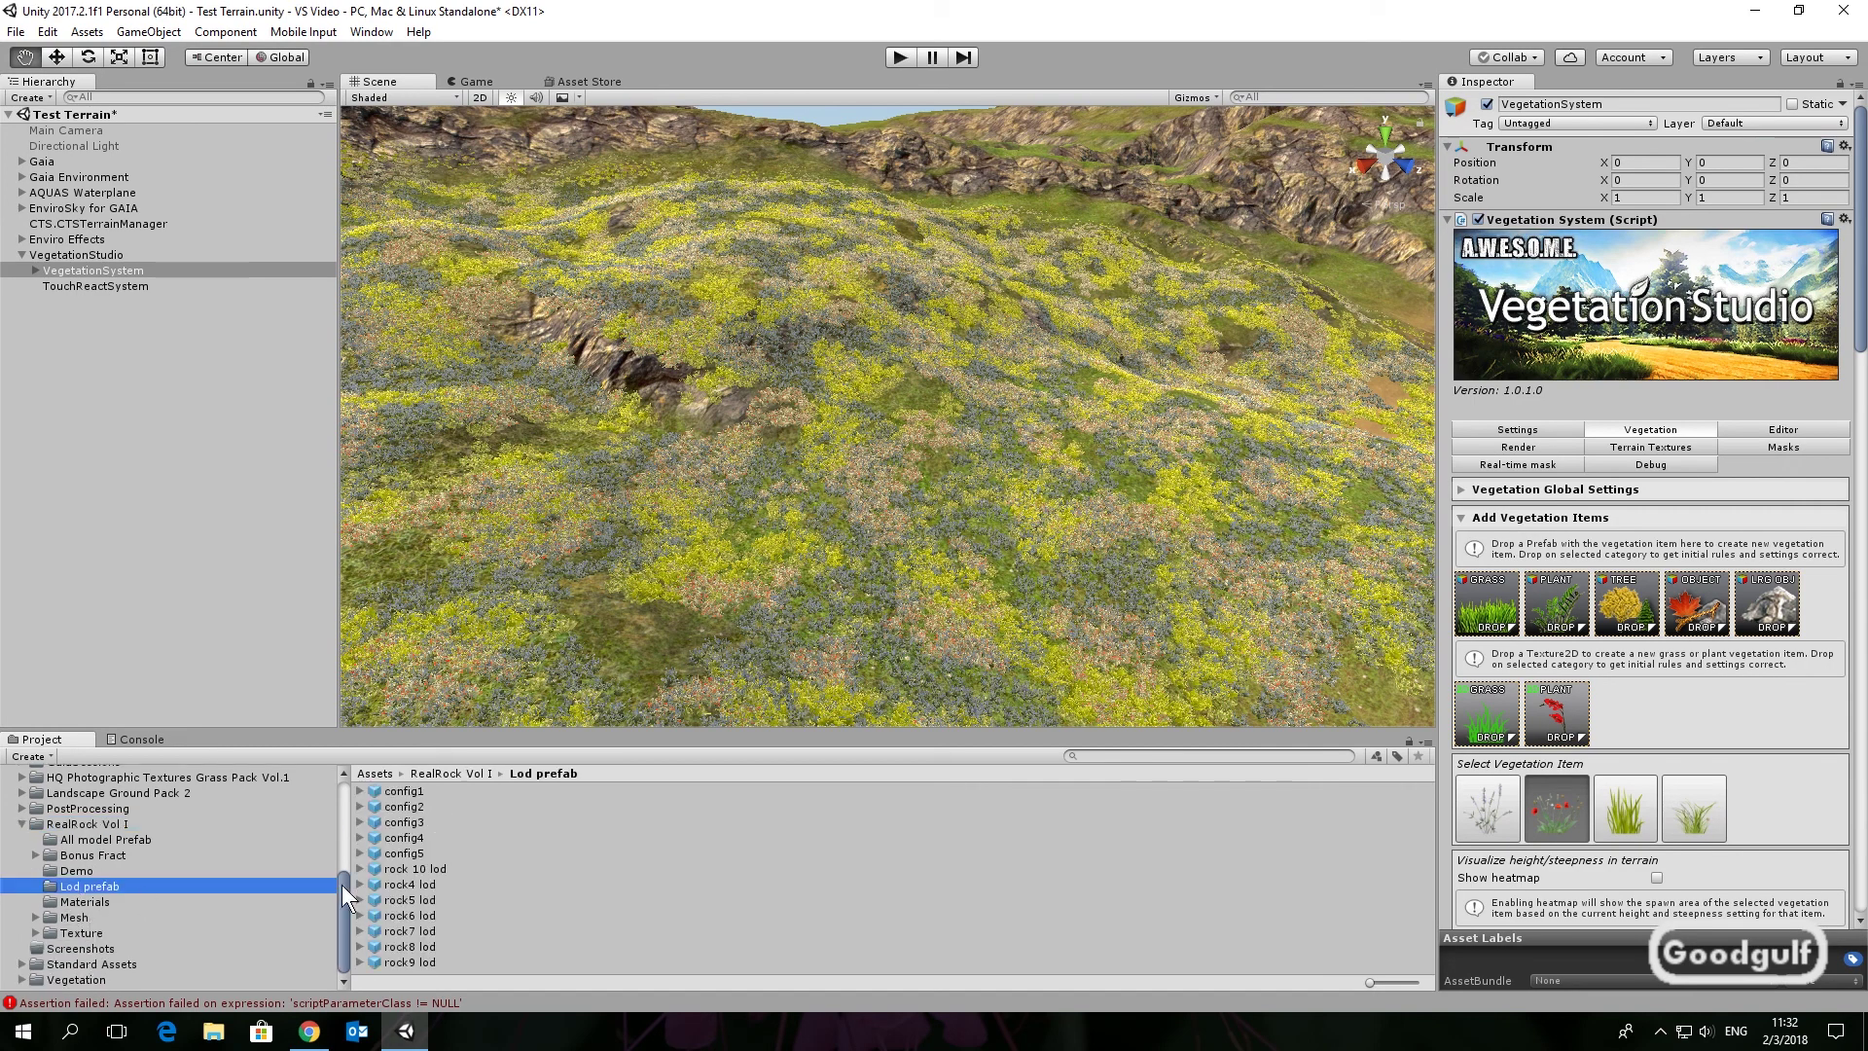
left_click_drag(405, 884, 1769, 608)
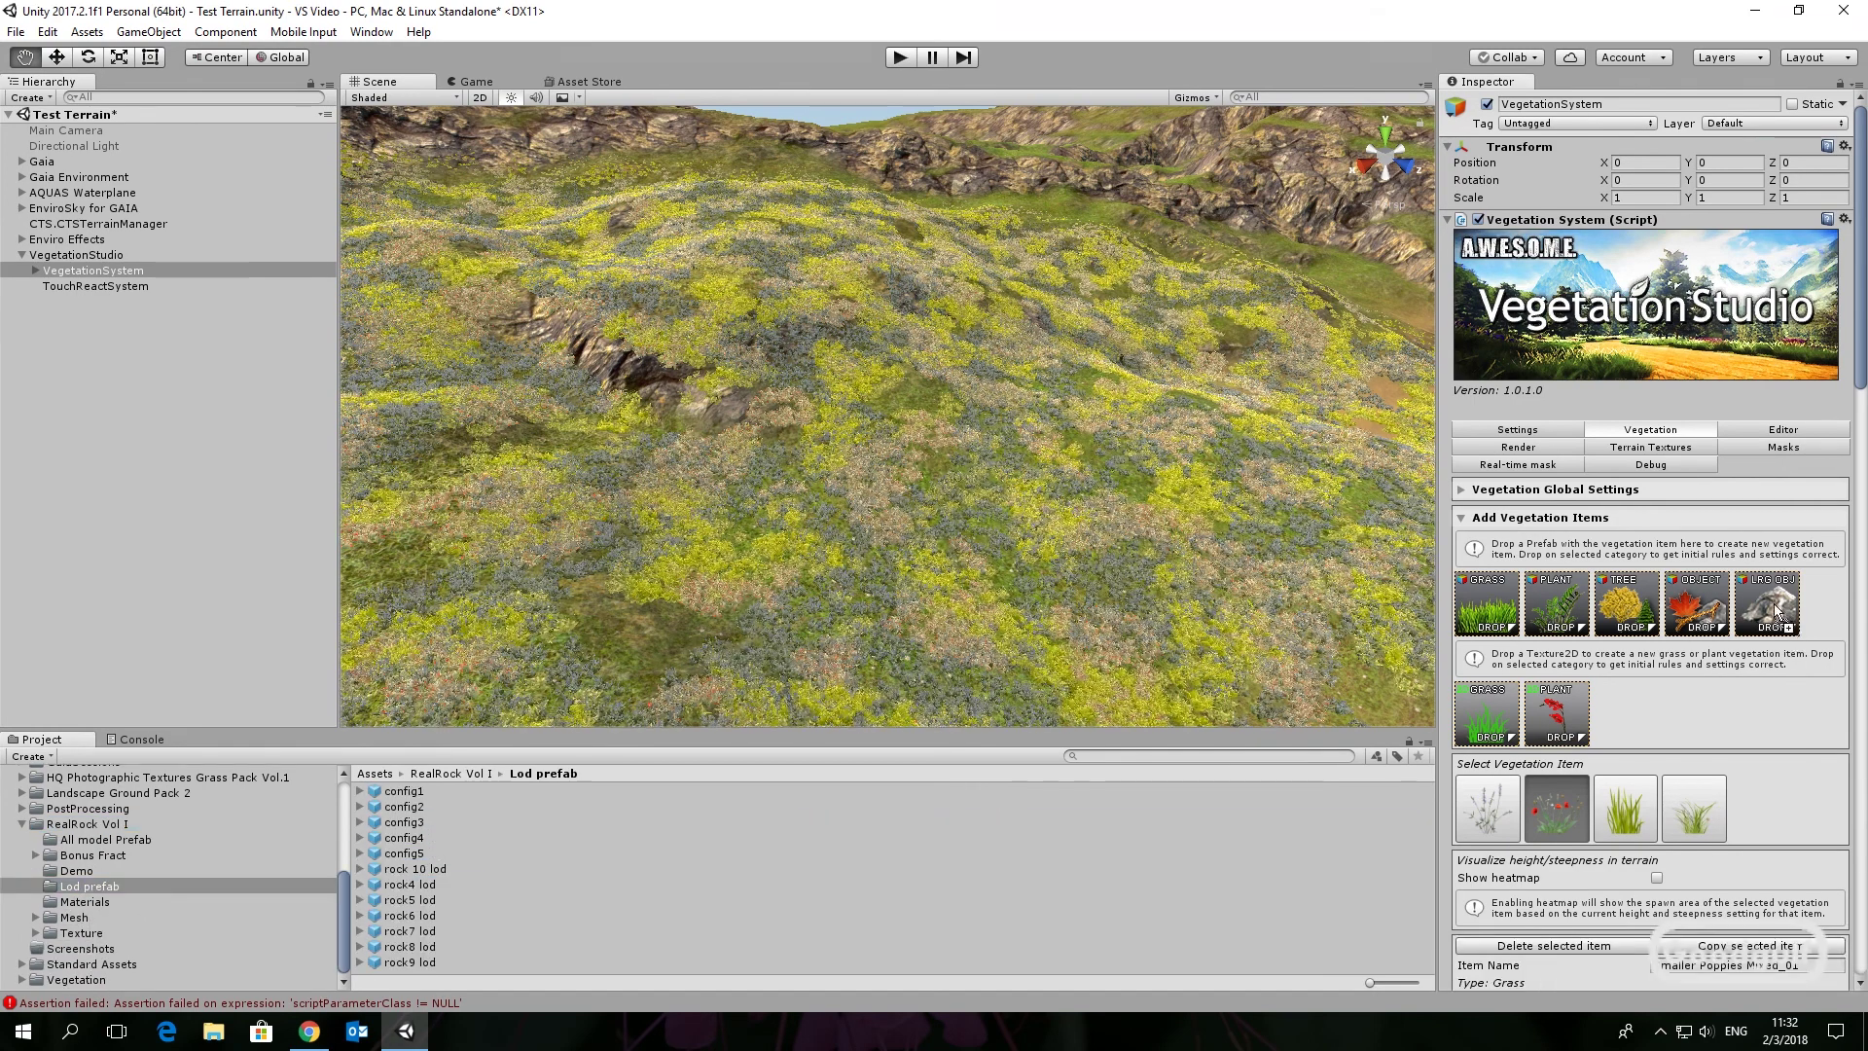
left_click_drag(410, 947, 1773, 627)
left_click_drag(428, 963, 1776, 613)
Add the Fir_01_Plant and Fir_03_Medium prefabs from the Dynamic Nature - Mountain Tree Pack as tree items
left_click(23, 824)
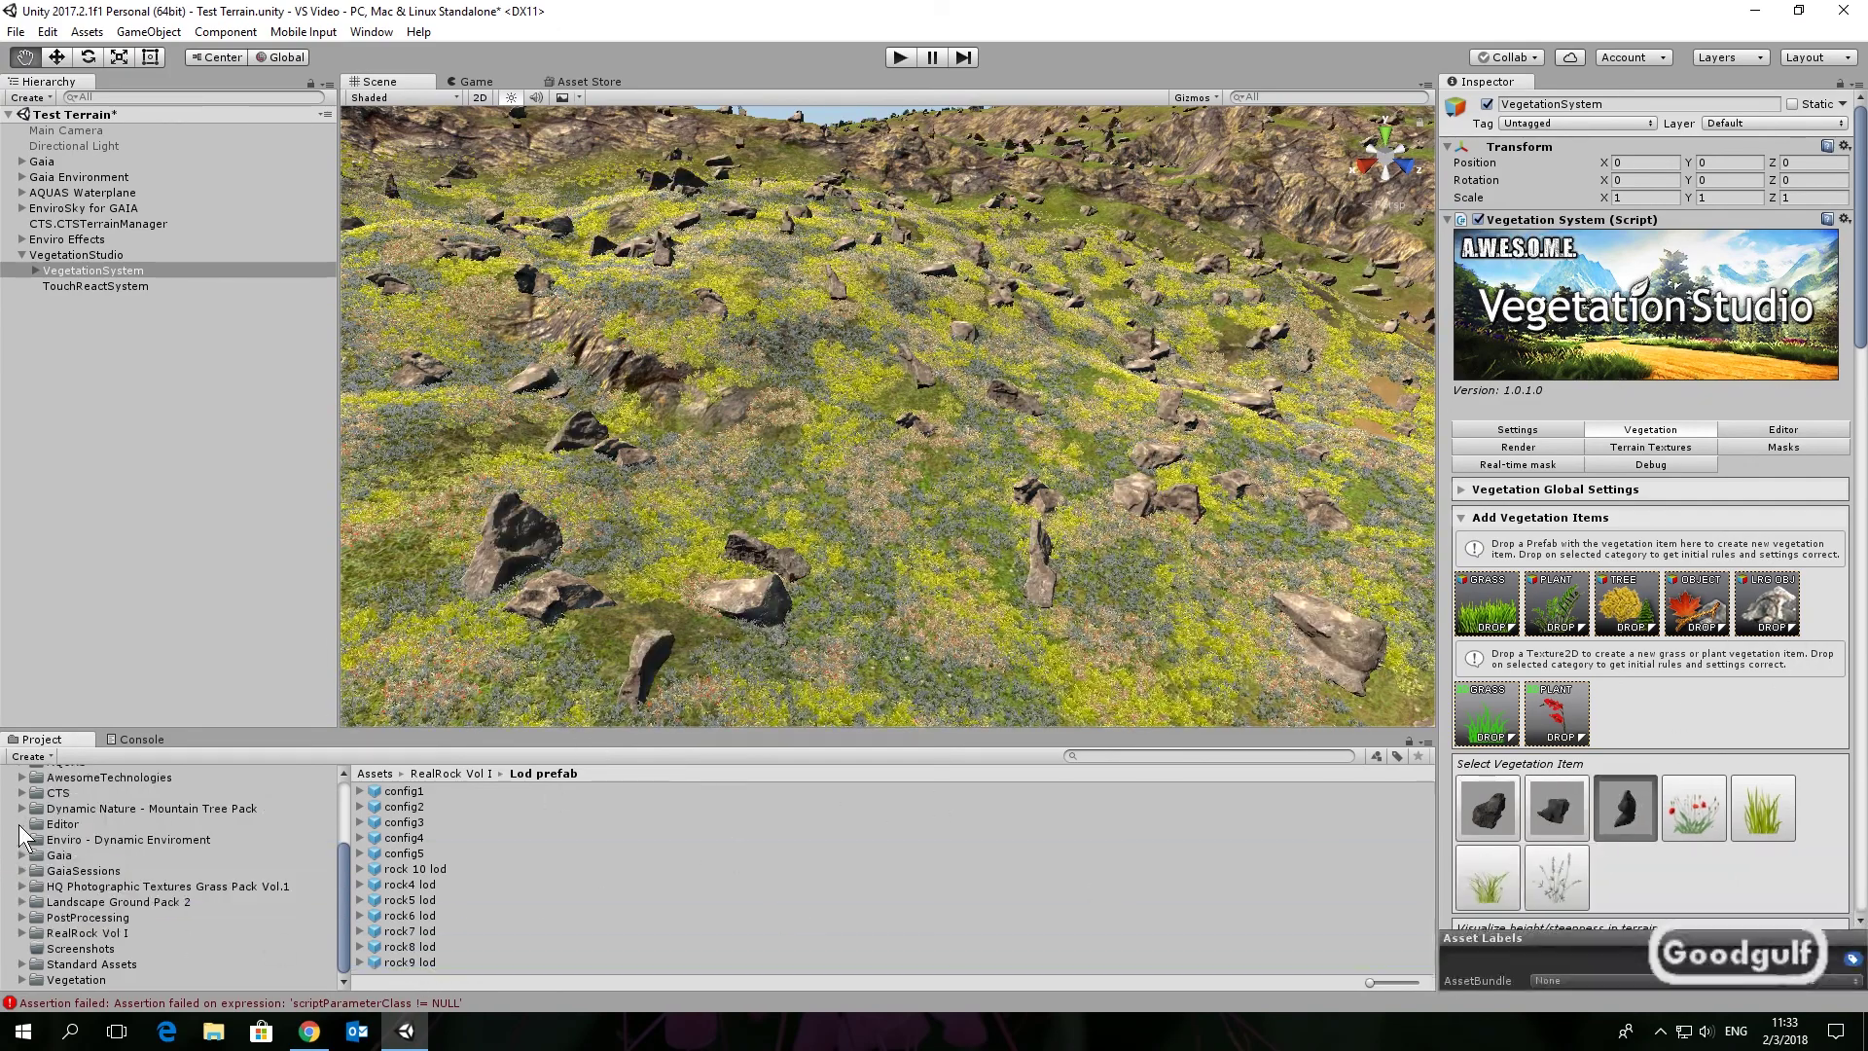
left_click(23, 808)
left_click(80, 855)
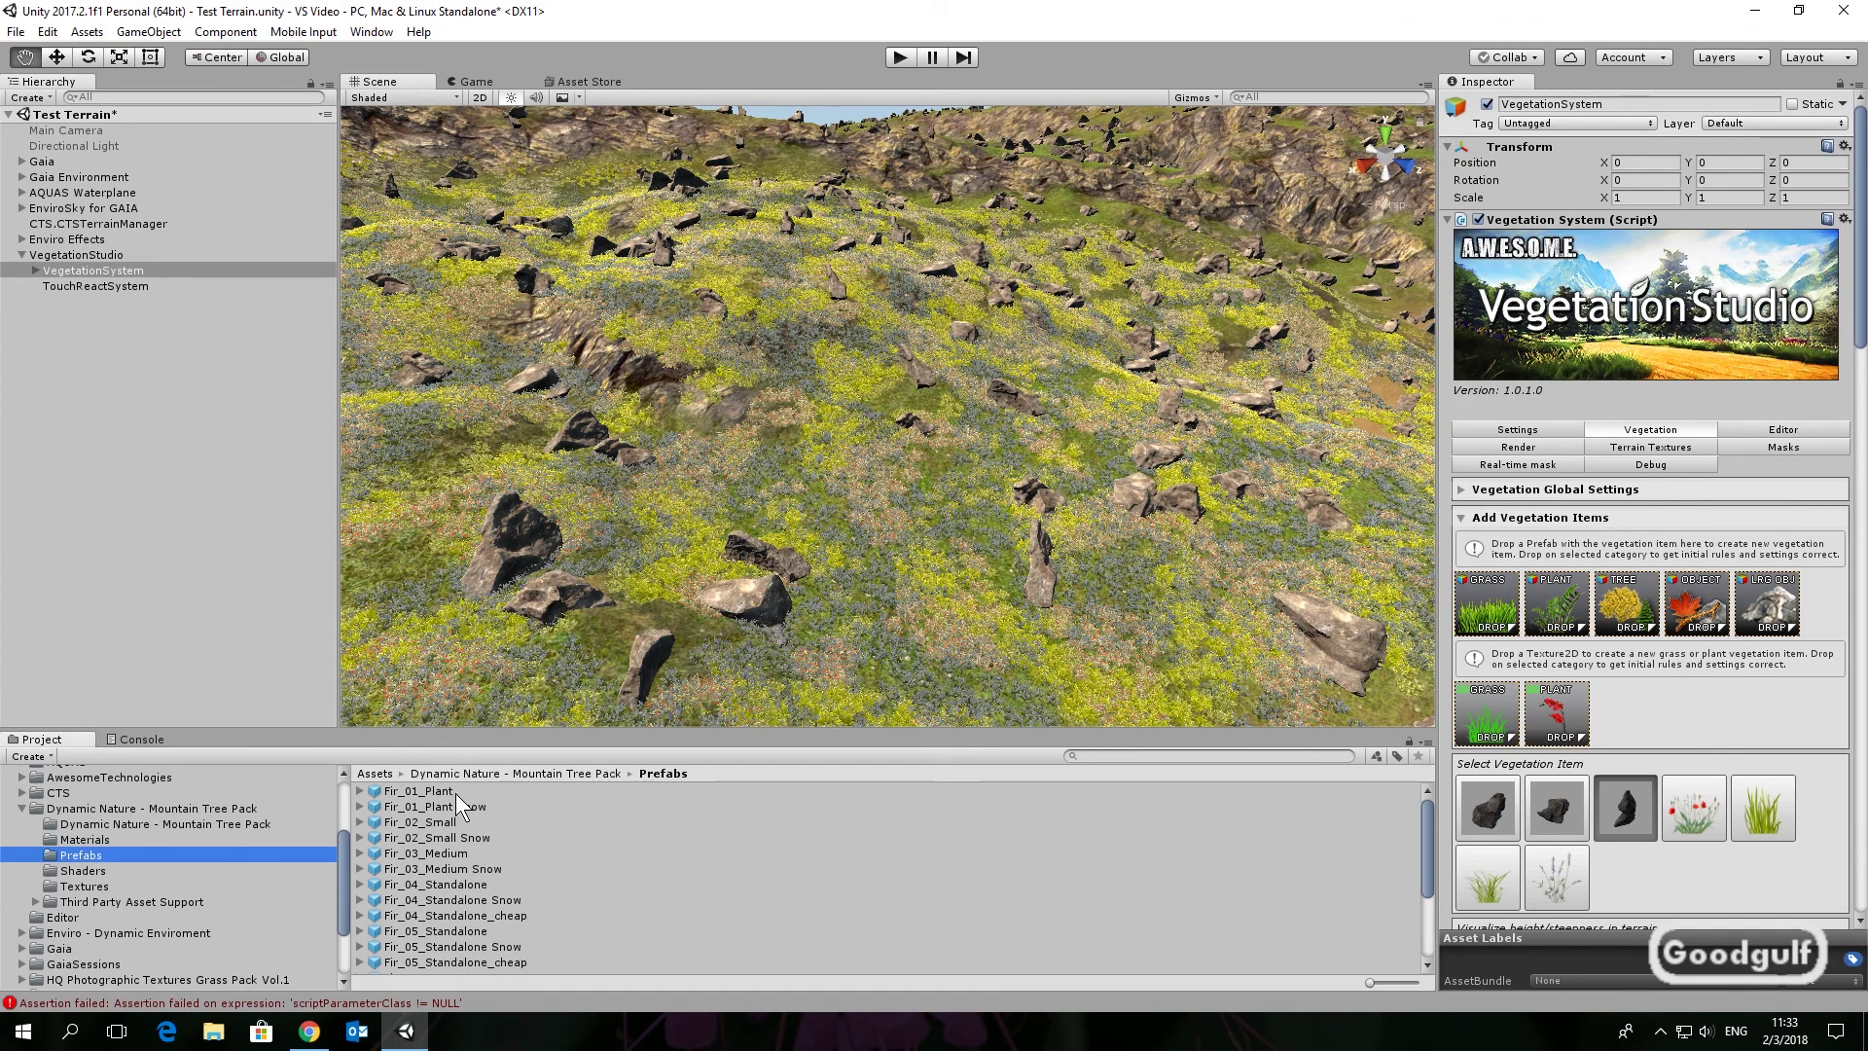
left_click_drag(455, 792, 1632, 612)
left_click(464, 855)
left_click_drag(464, 854, 1624, 603)
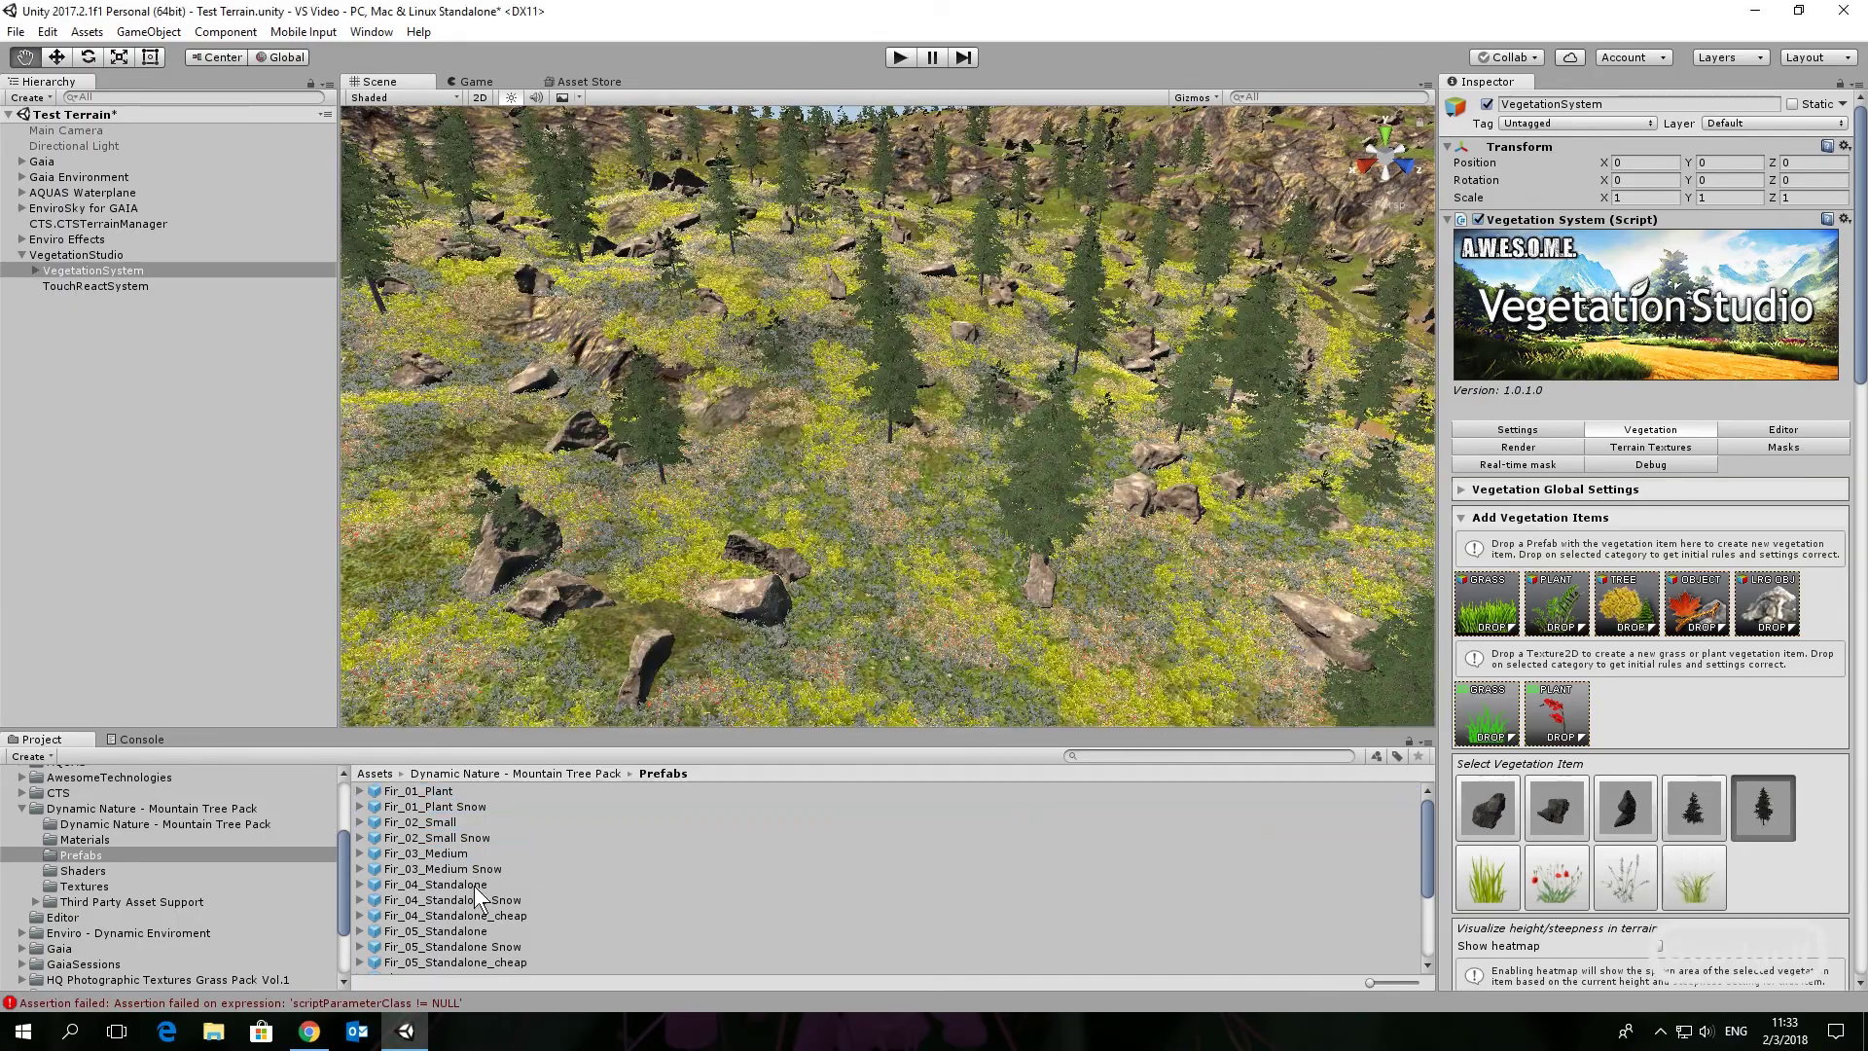
Add the Fir_04_Standalone, Fir_06_Forest and Fir_08_Dead_Forest prefabs from the Mountain Tree Pack as tree items
left_click_drag(473, 885, 1631, 611)
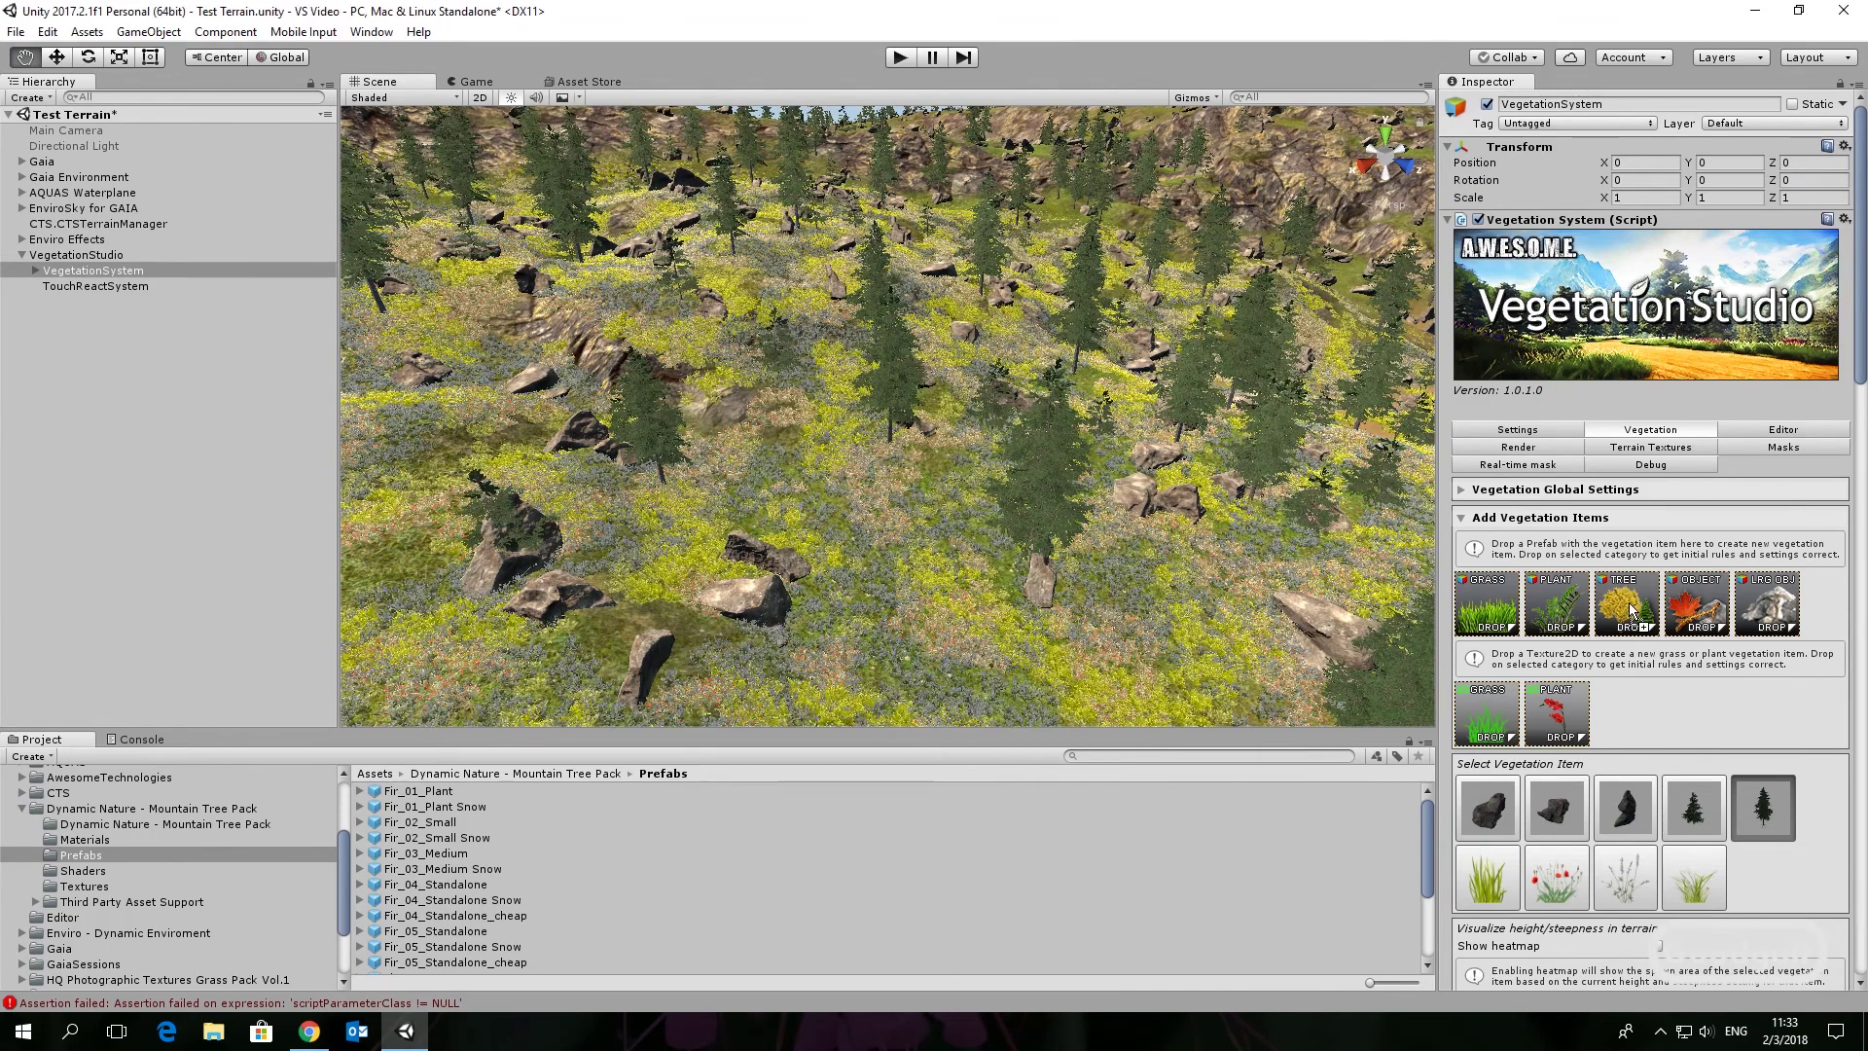
scroll(615, 924, "down", 3)
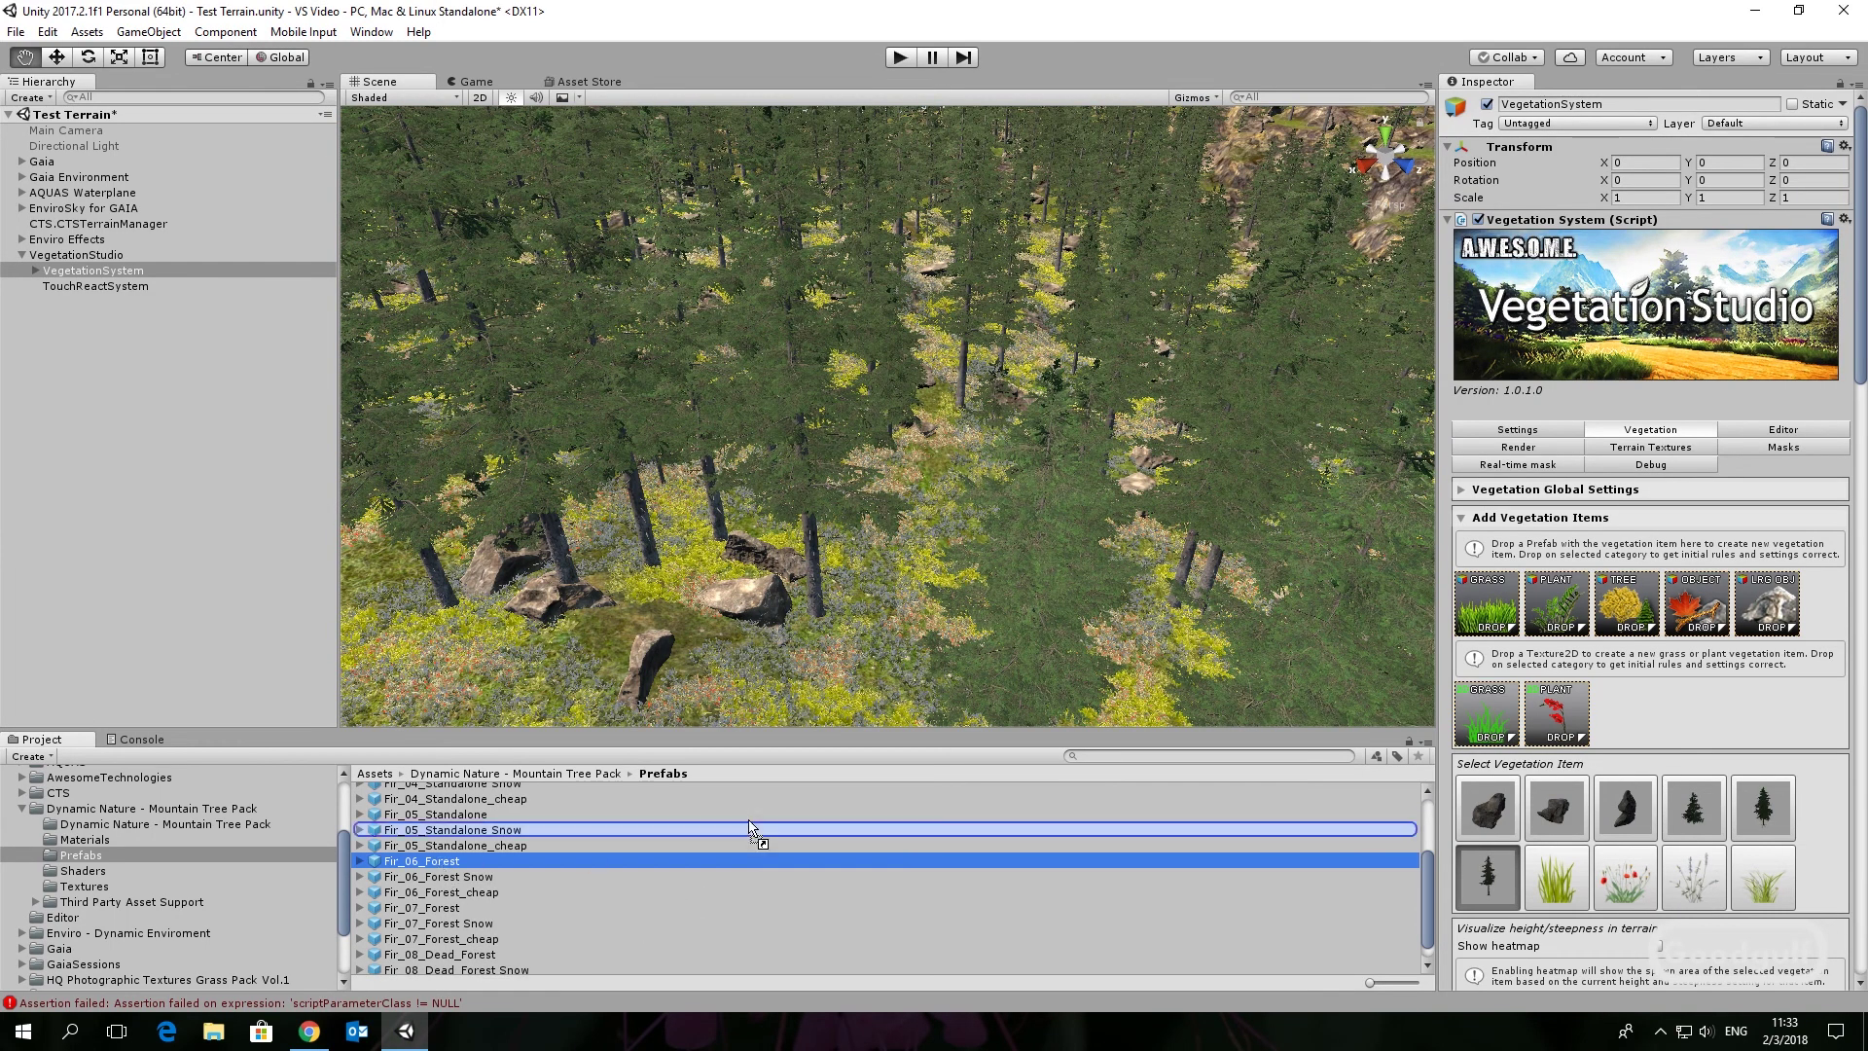
left_click_drag(749, 827, 1624, 605)
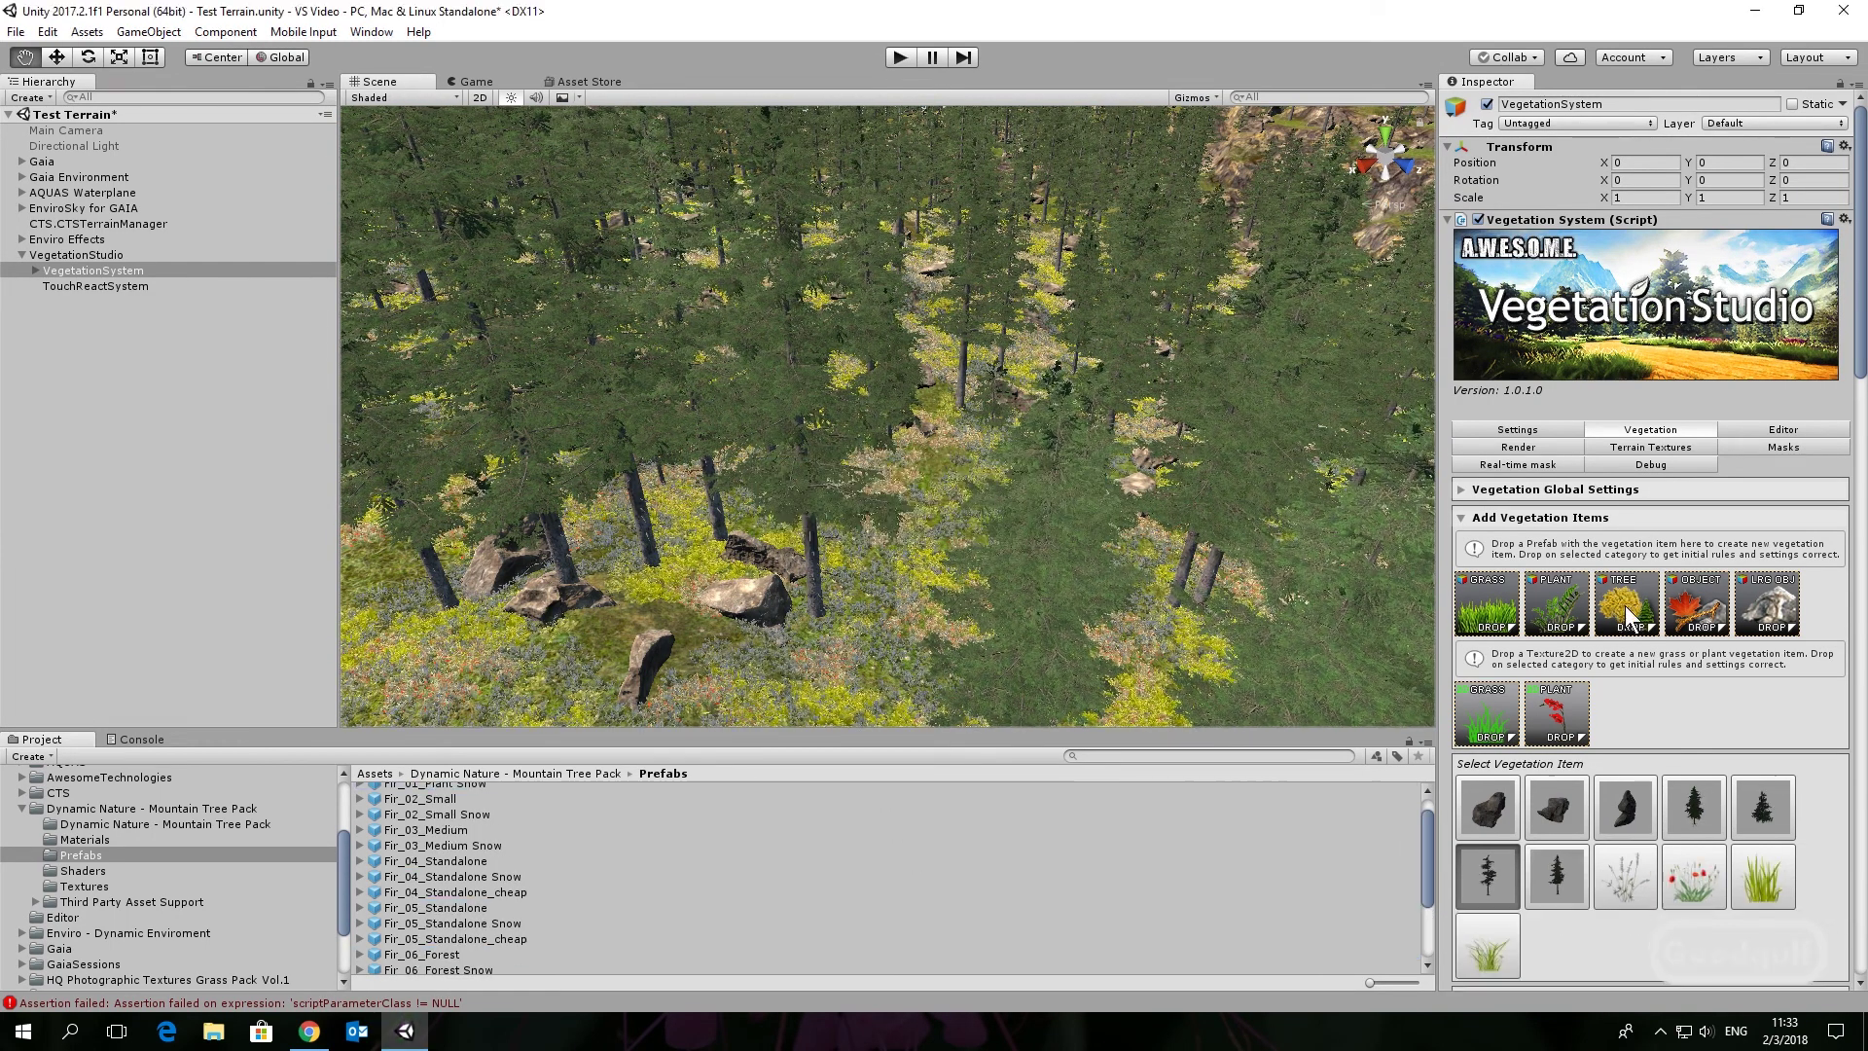
scroll(544, 918, "down", 3)
left_click_drag(457, 936, 1626, 605)
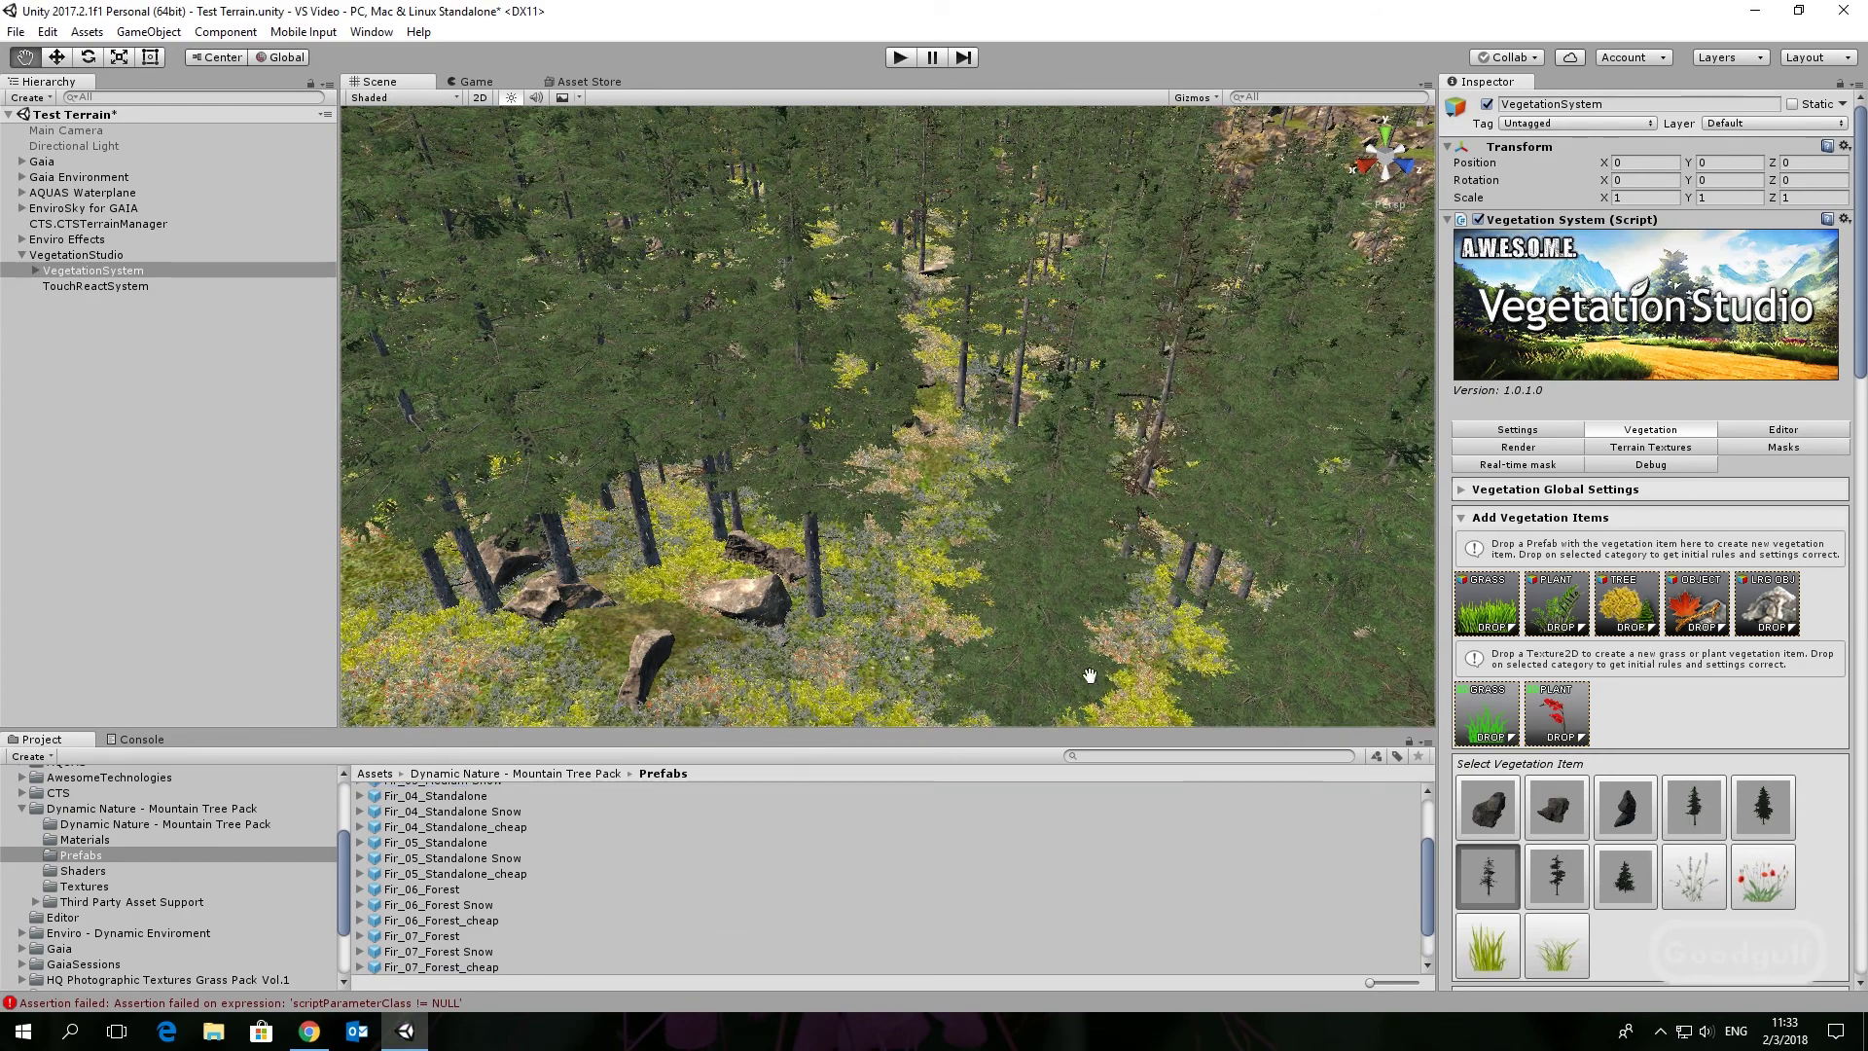
Set the vegetation system's water level to 50 meters in its general settings
left_click(1518, 429)
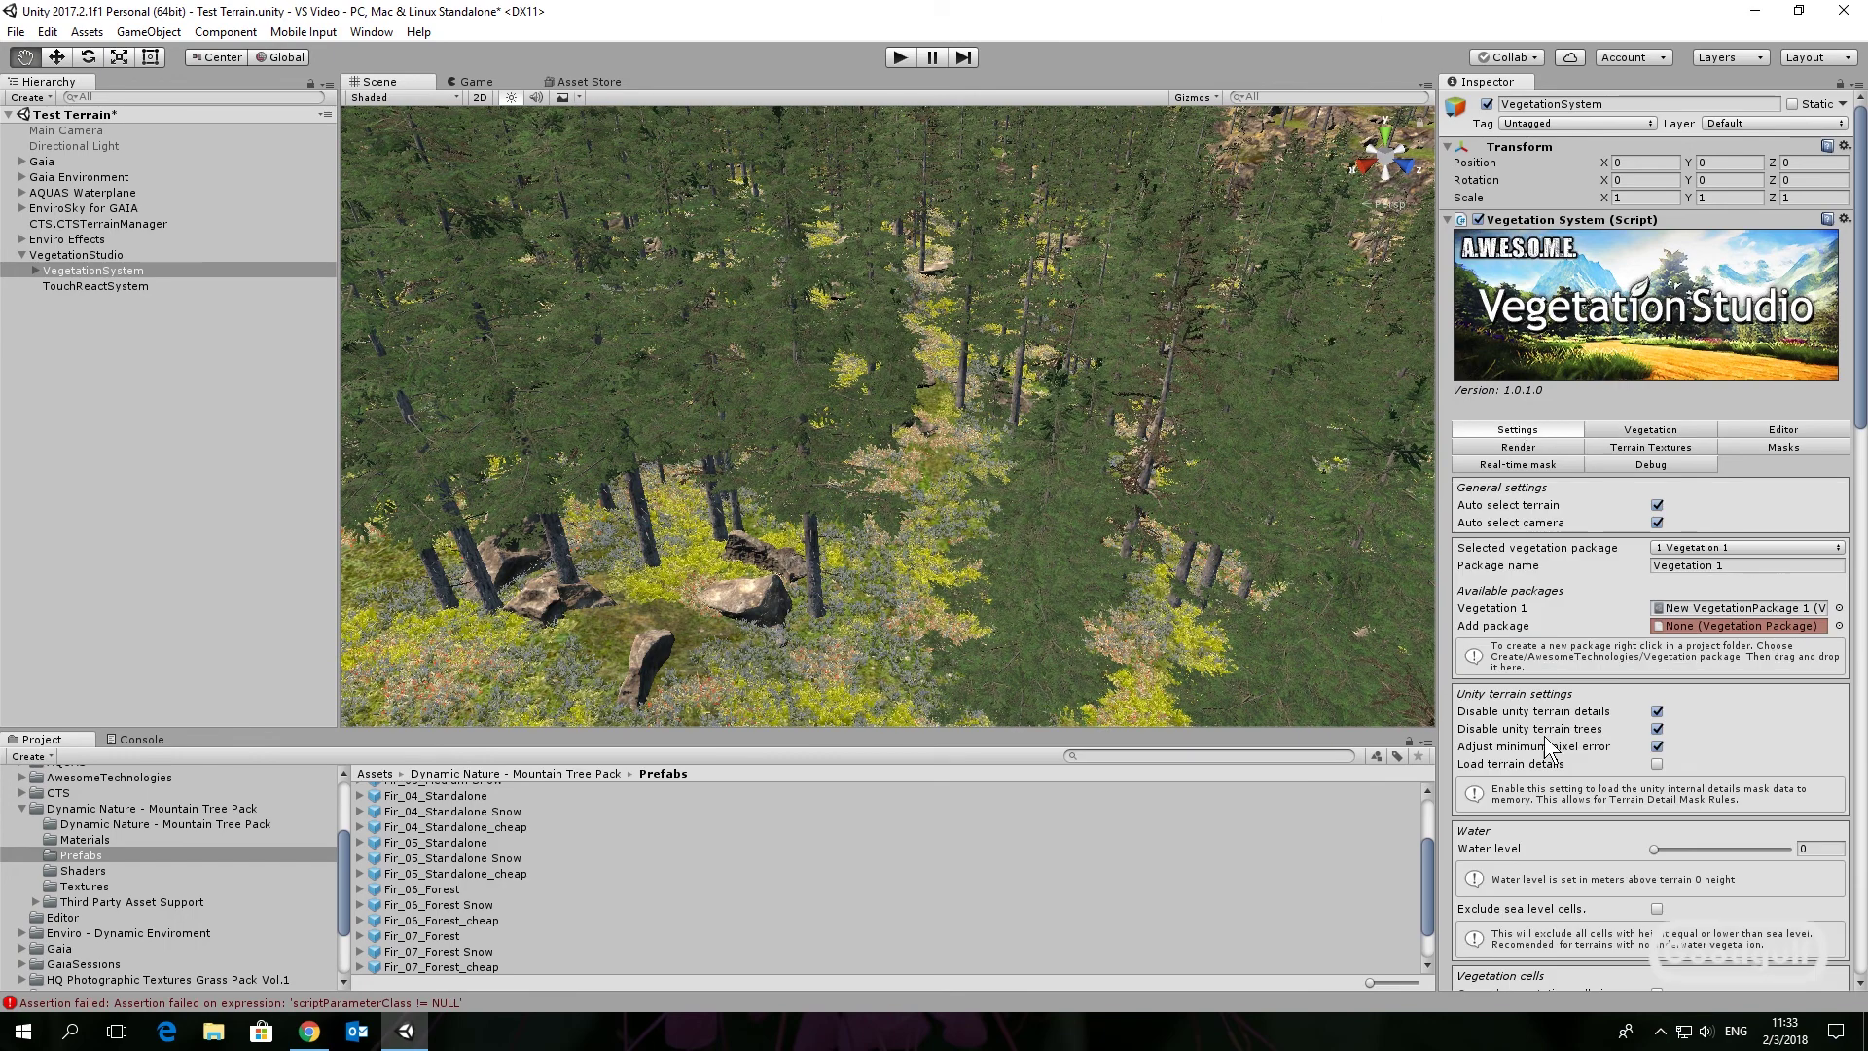
scroll(1542, 768, "down", 3)
left_click(1799, 731)
type("50")
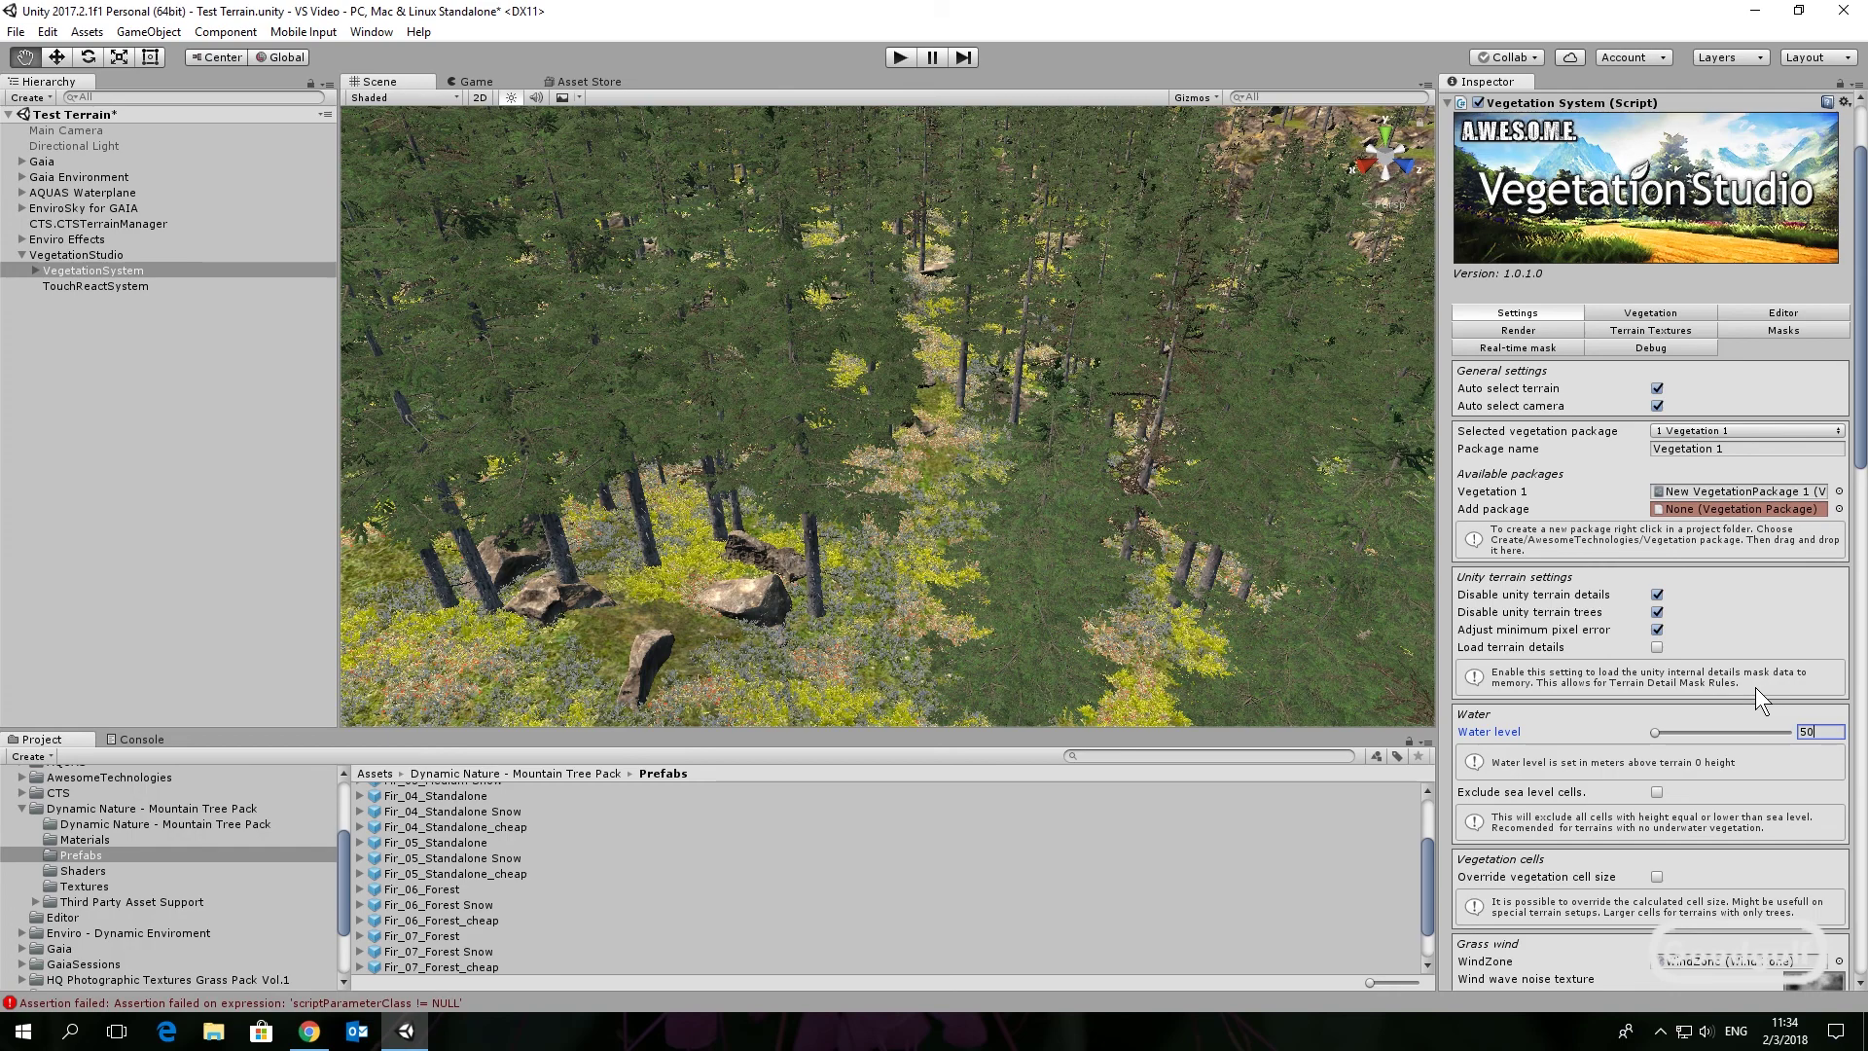
Set the rotation mode of the rock4 lod vegetation item to Rotate XYZ
left_click(1653, 313)
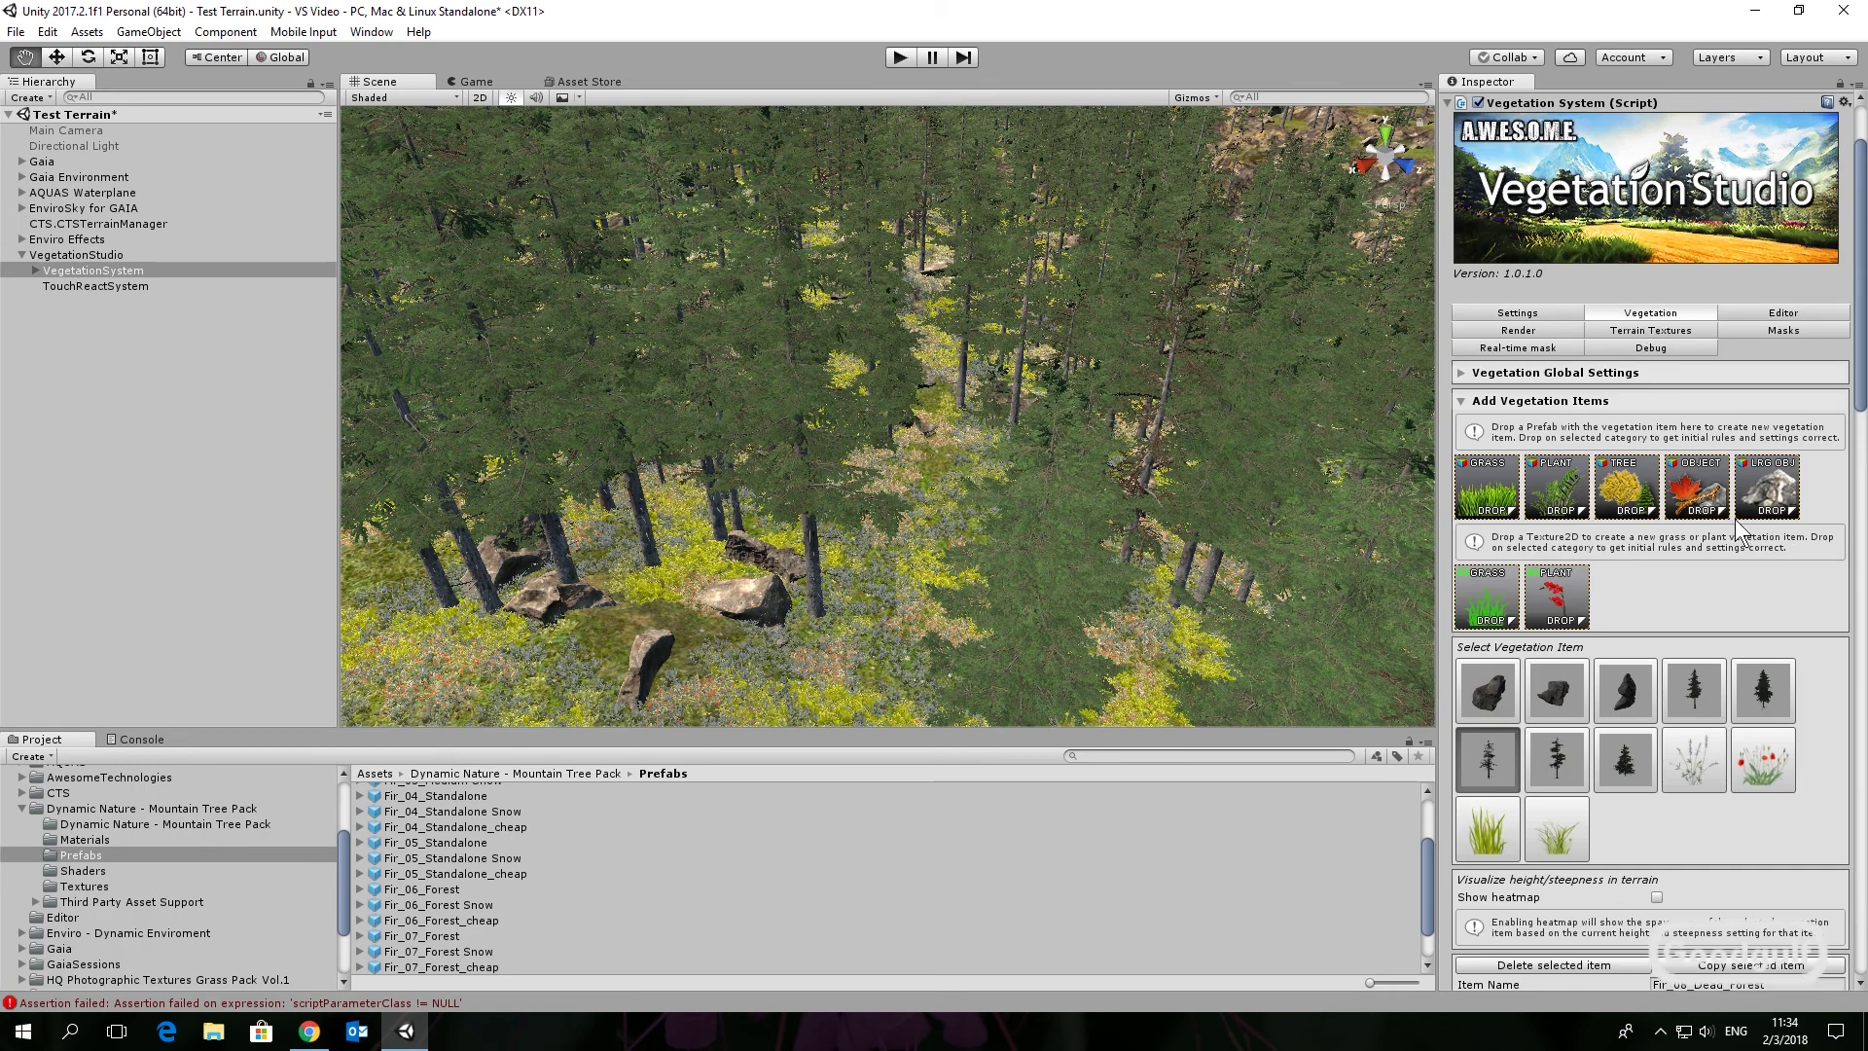
scroll(1715, 562, "down", 4)
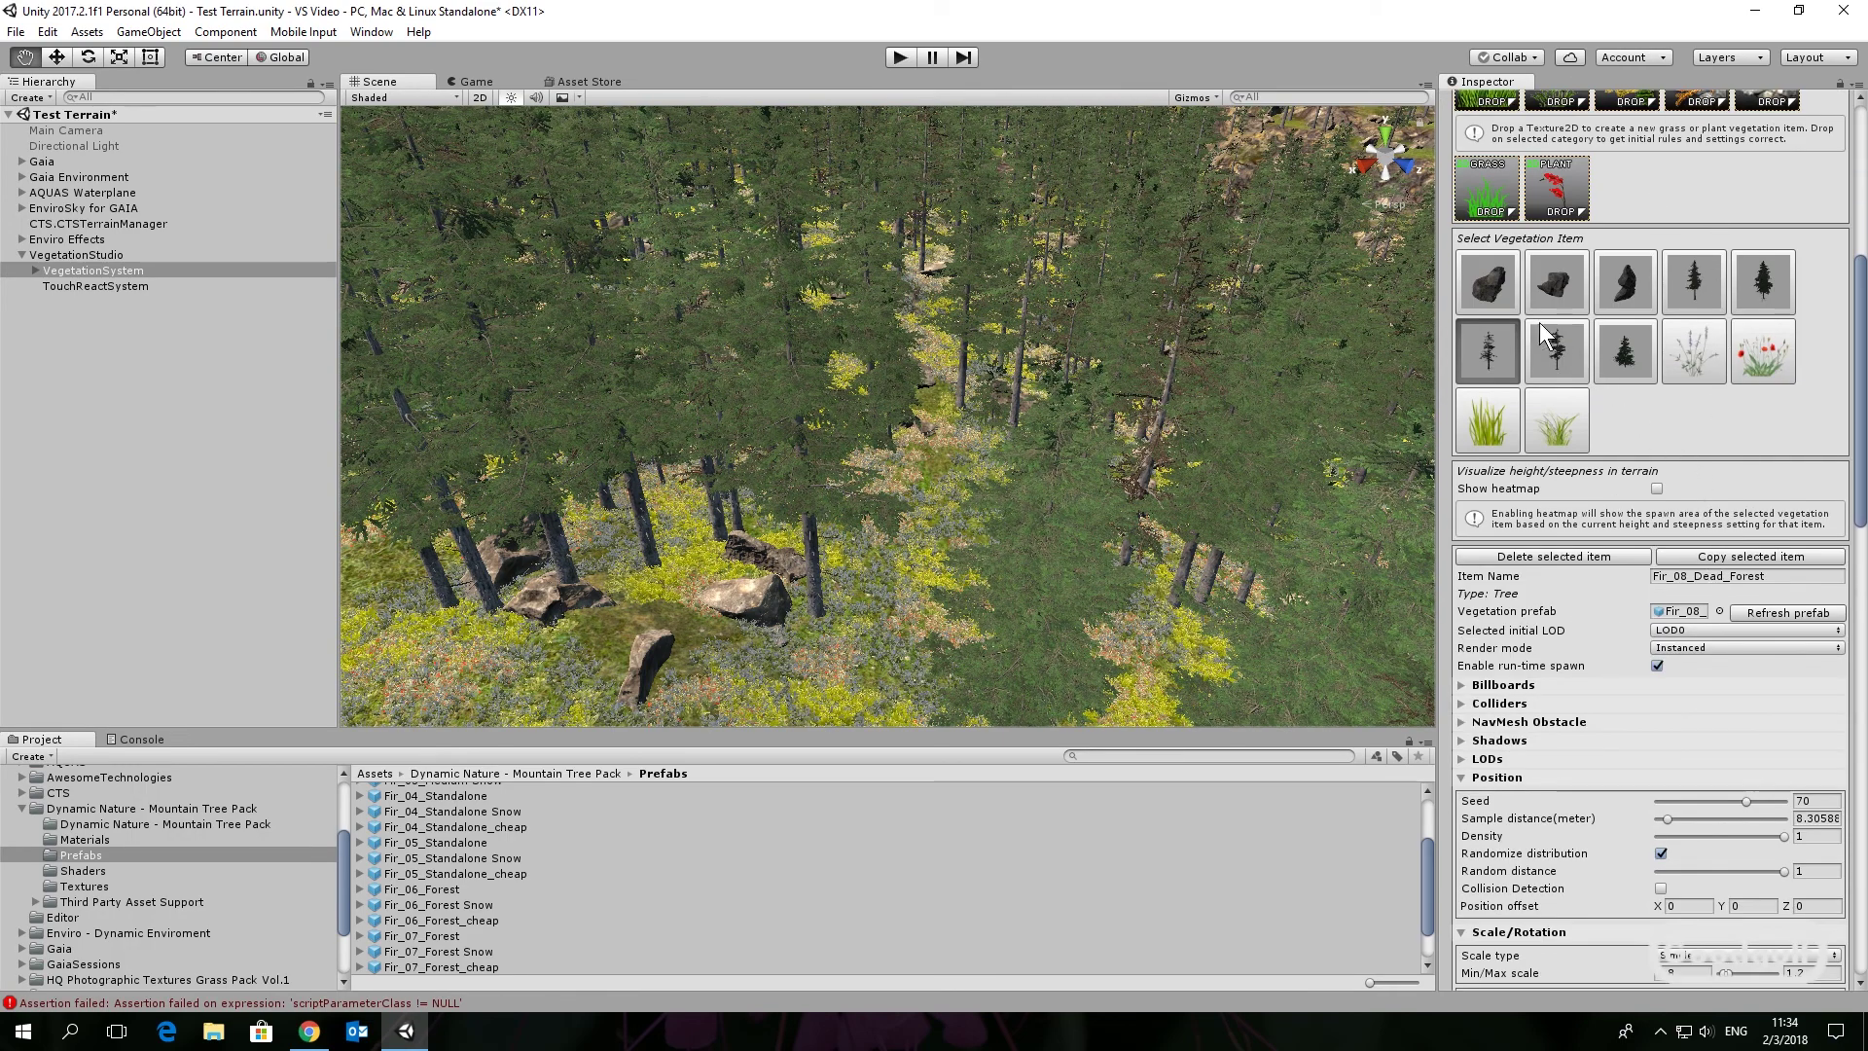
left_click(1500, 288)
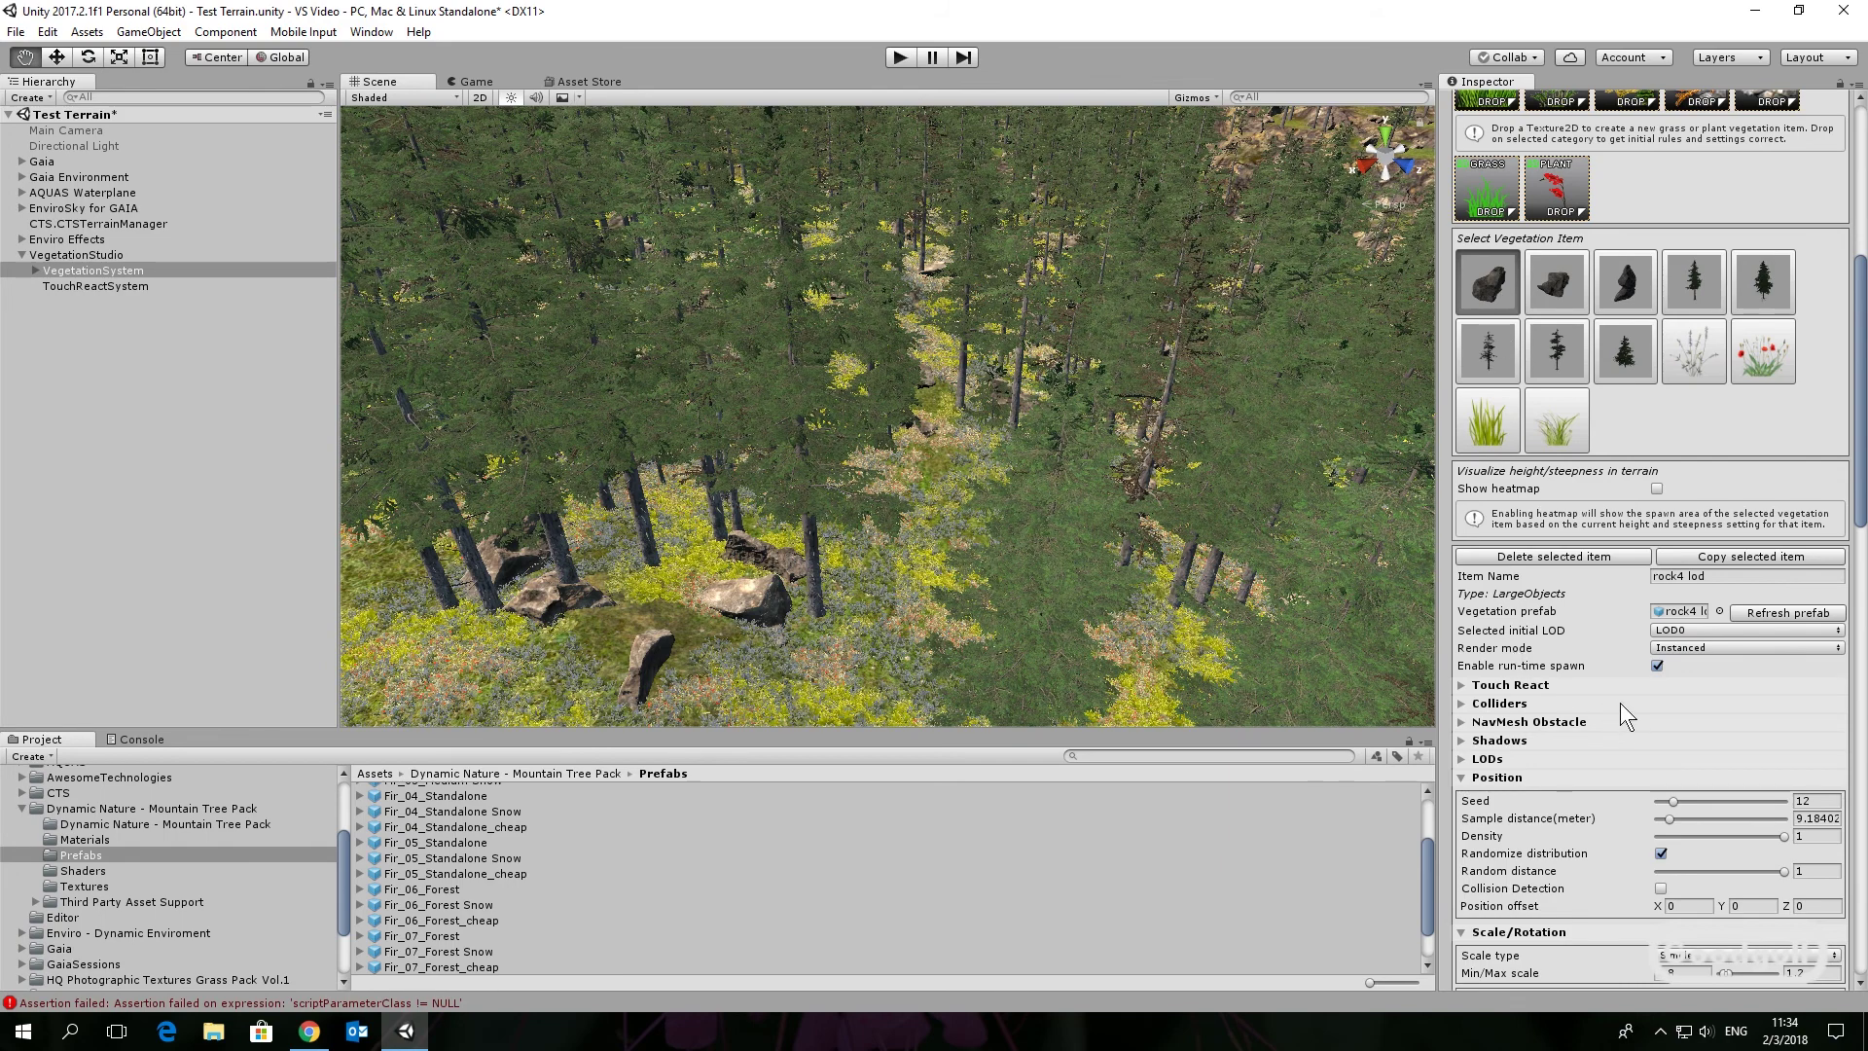
scroll(1620, 702, "down", 1)
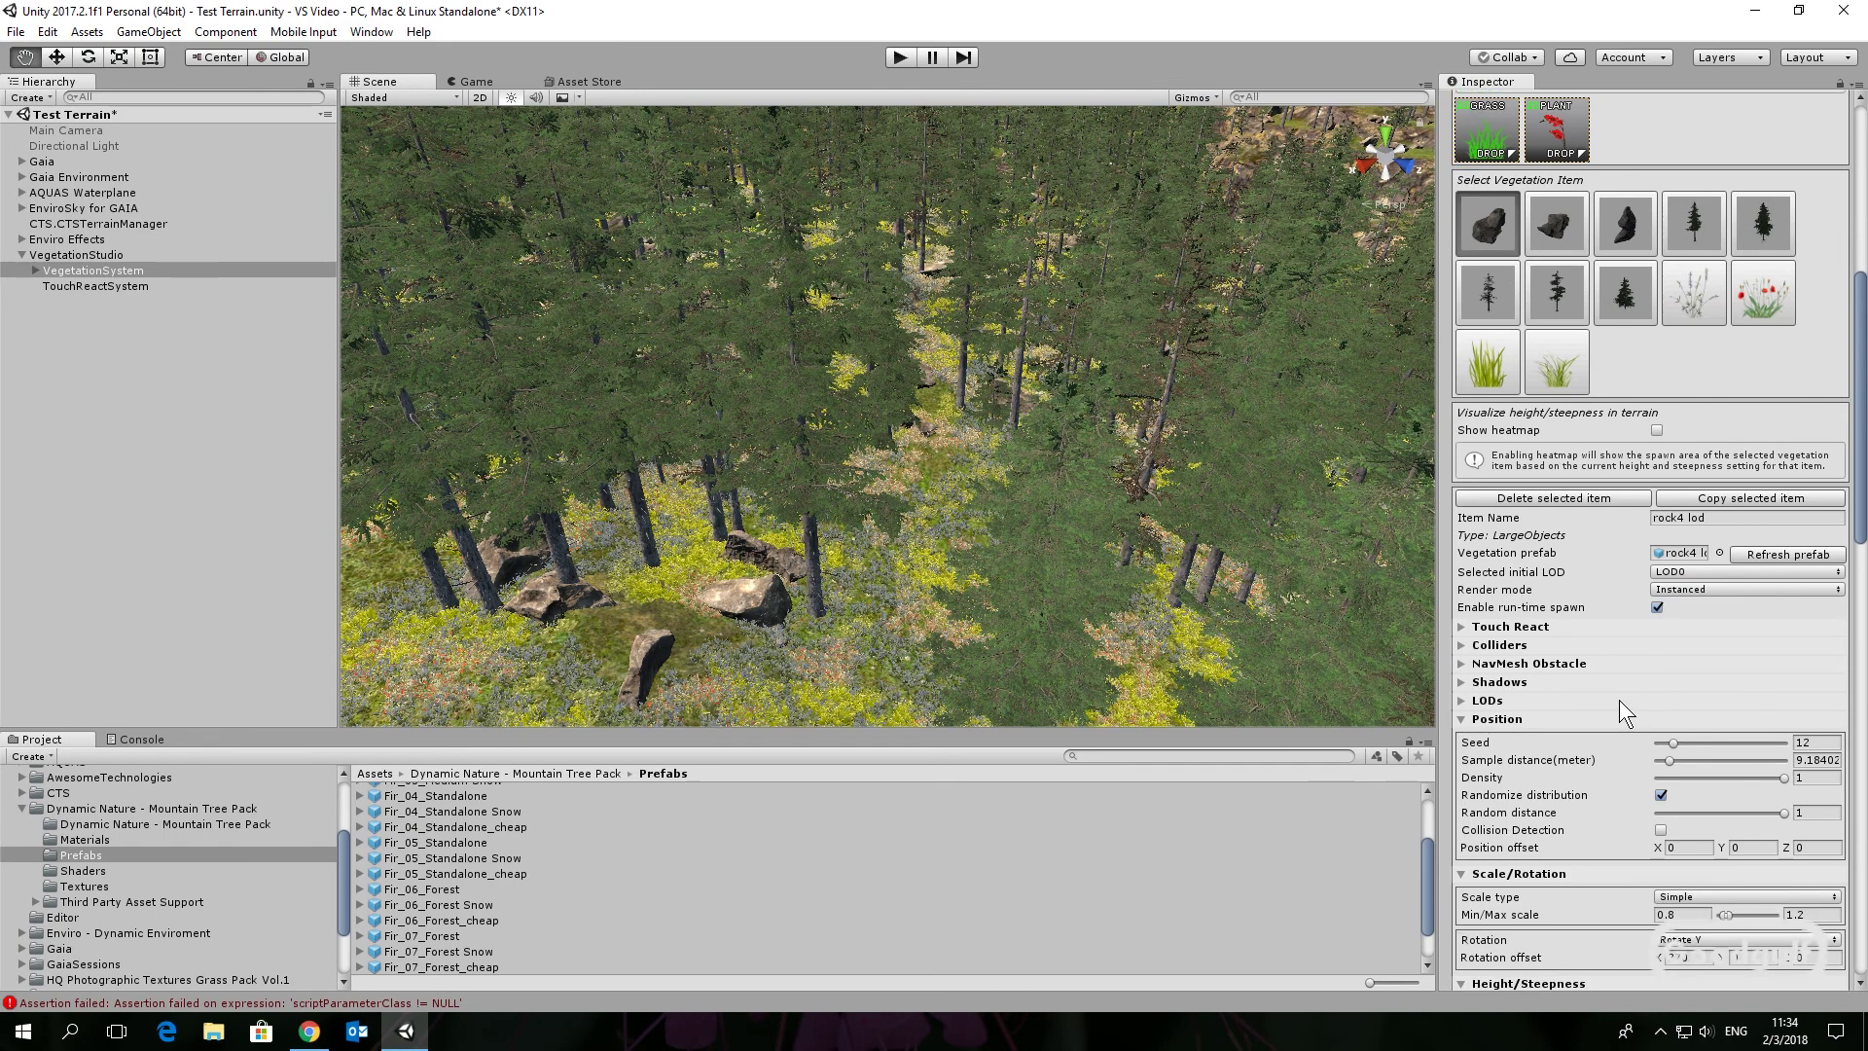
scroll(1618, 699, "down", 3)
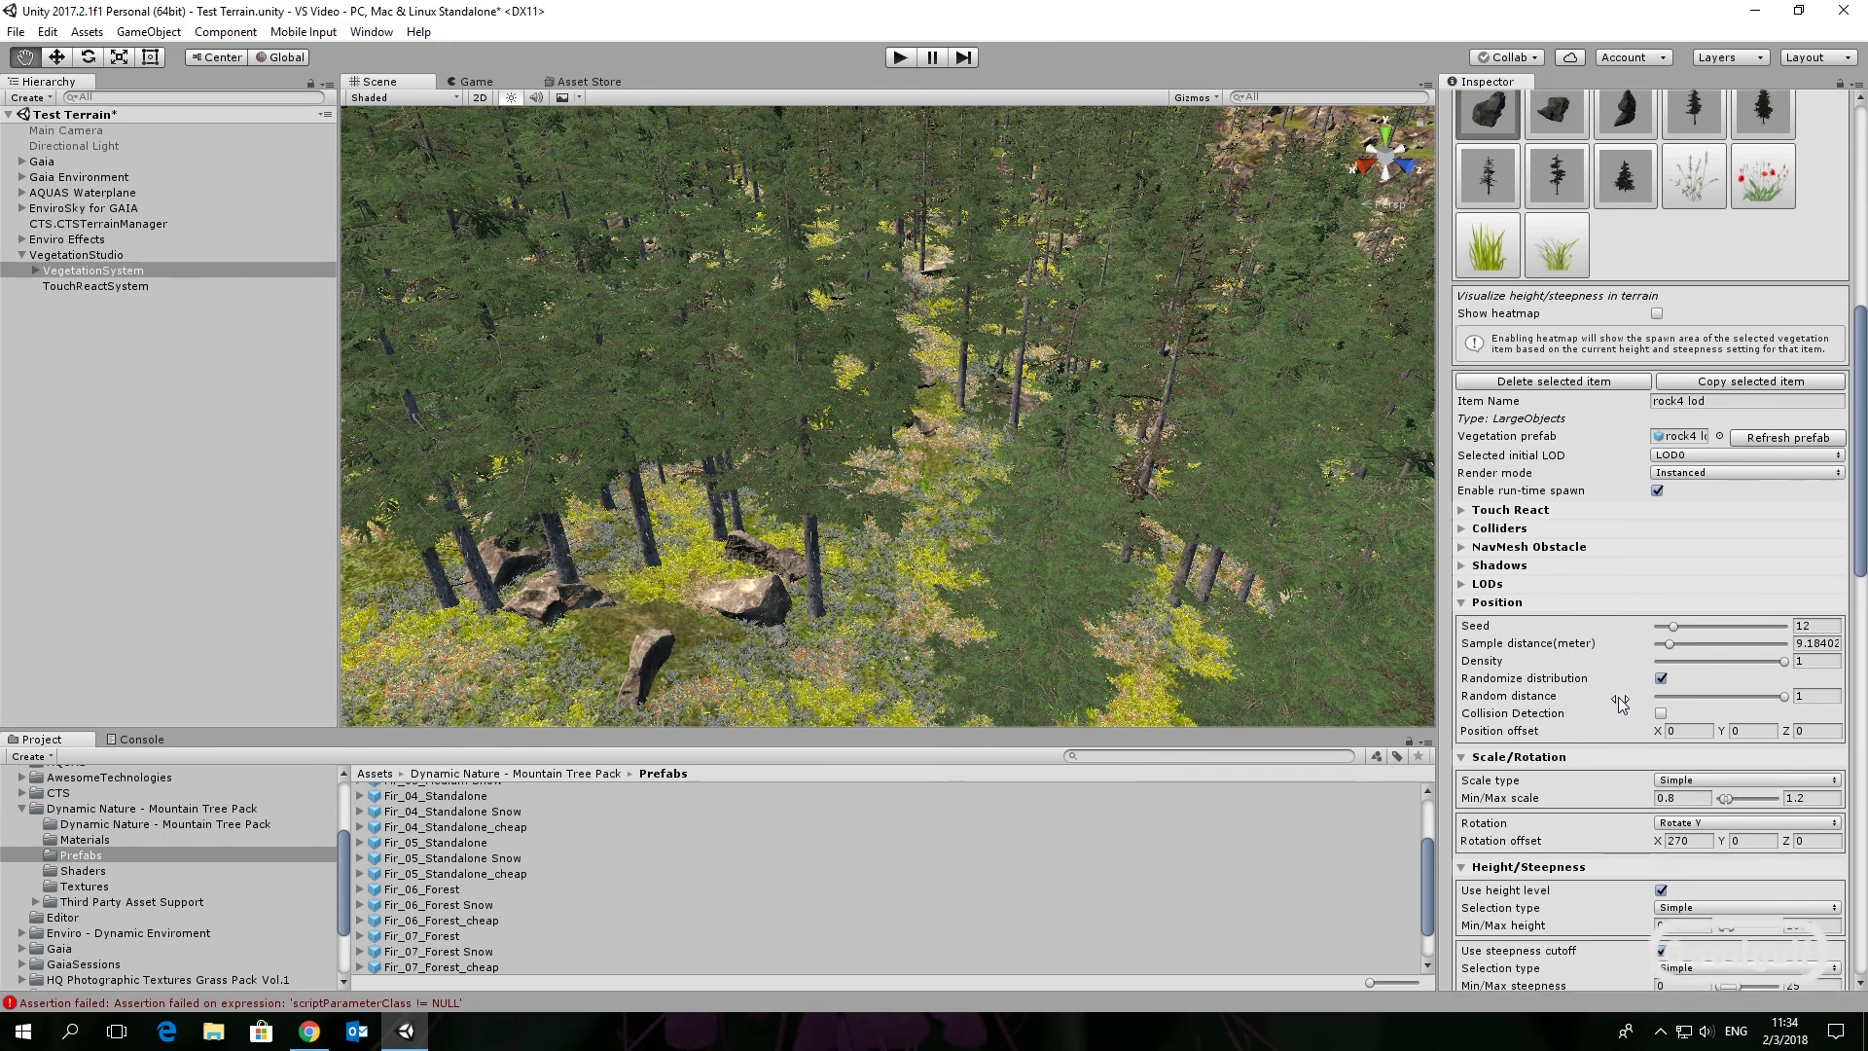
scroll(1615, 694, "down", 1)
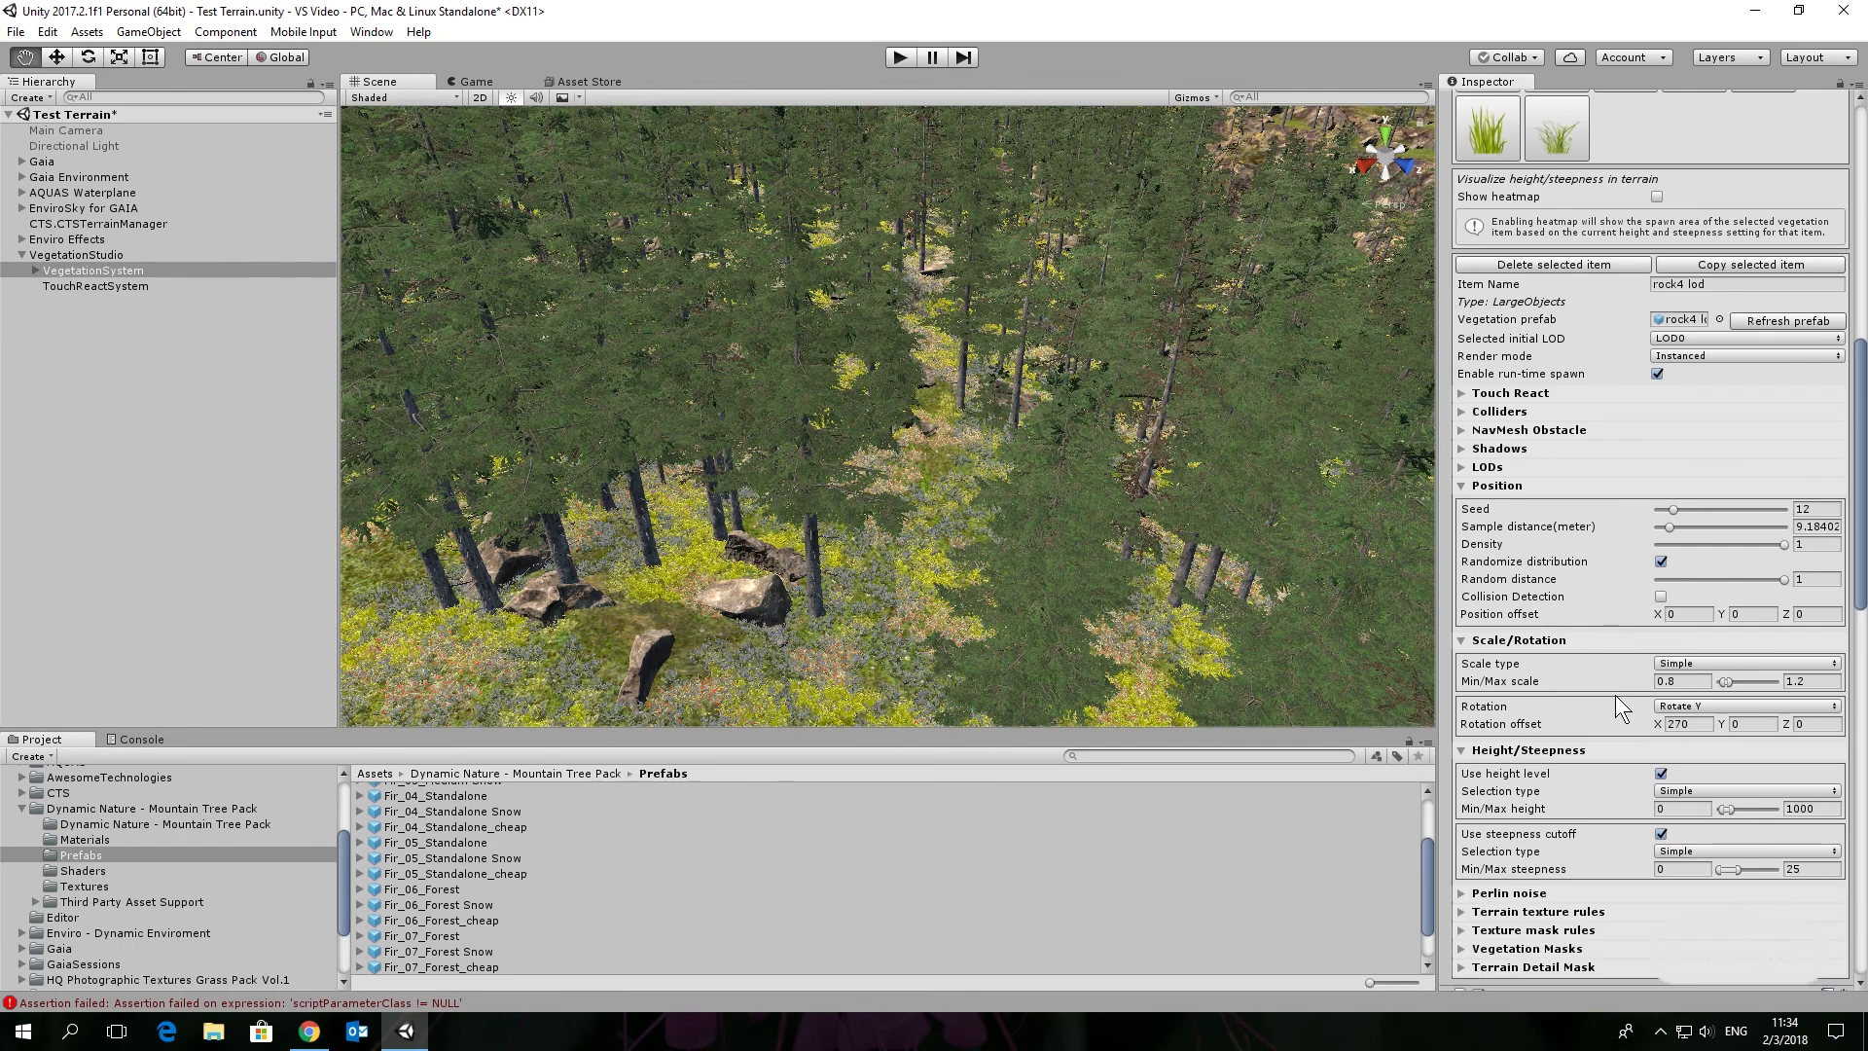
left_click(1702, 705)
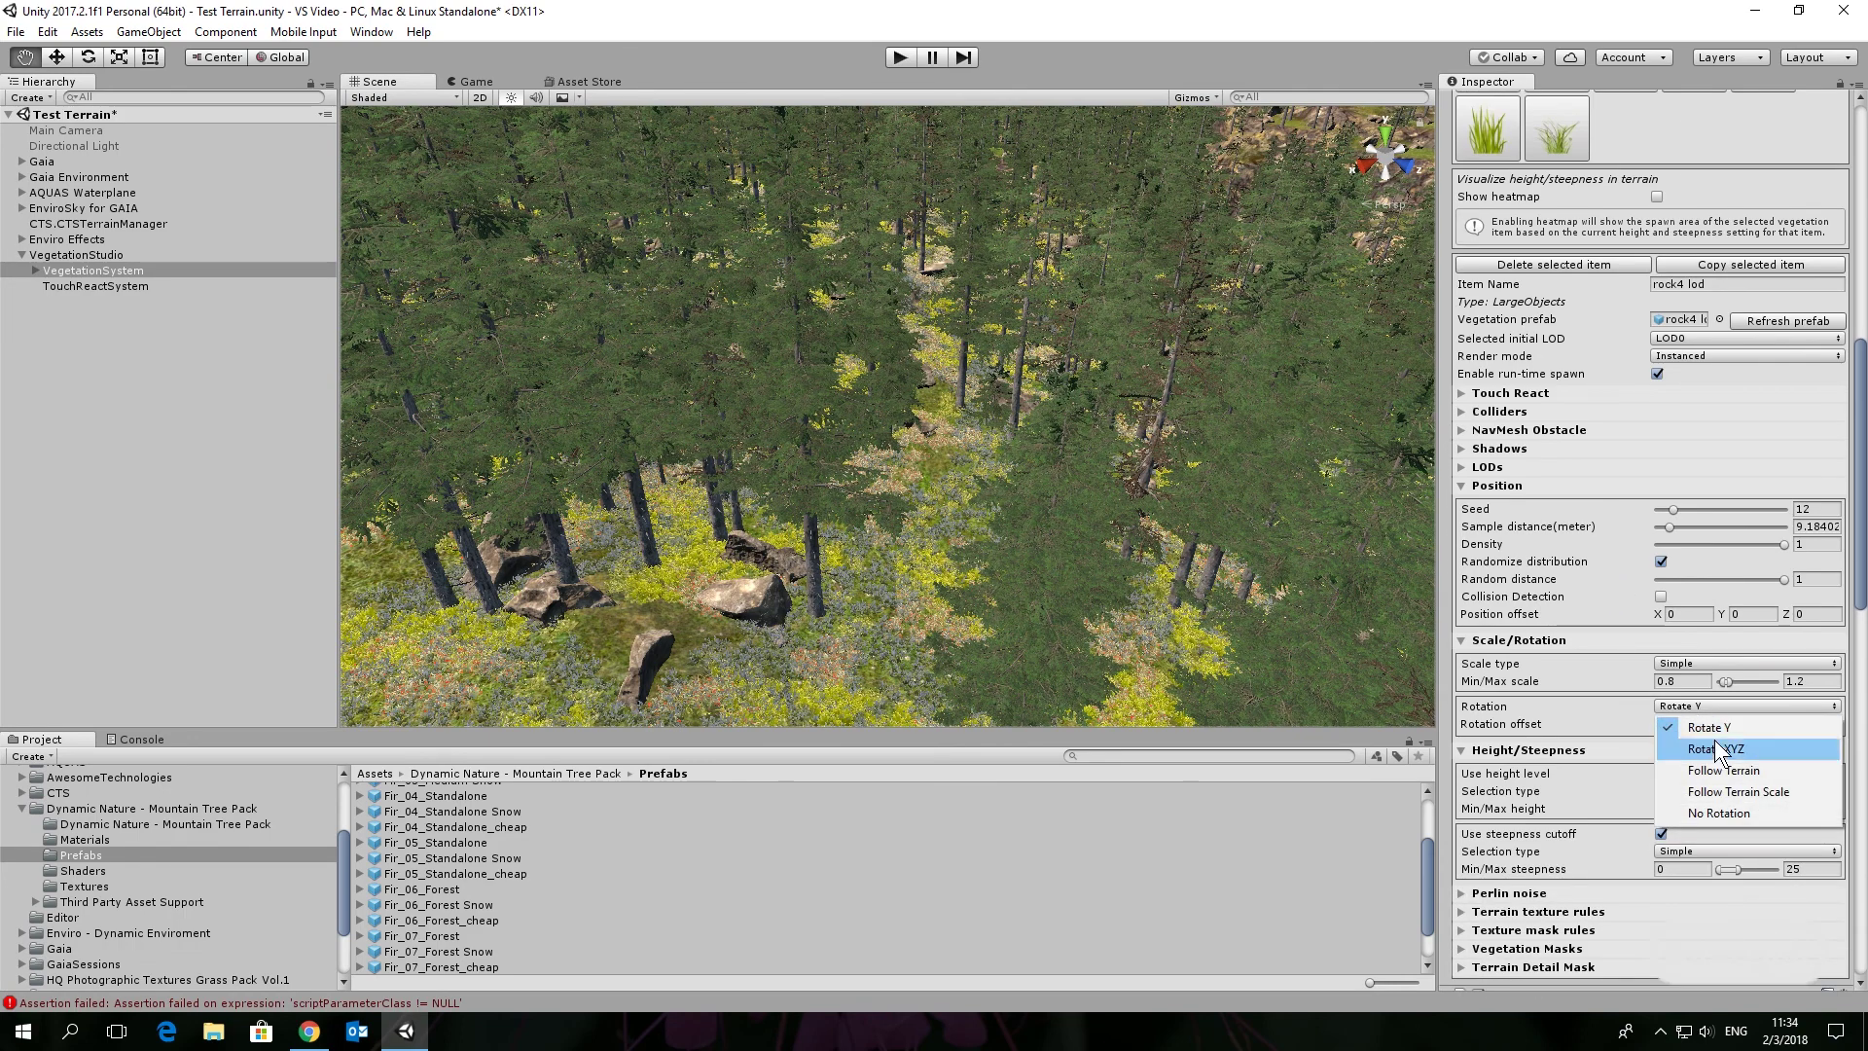
left_click(1714, 748)
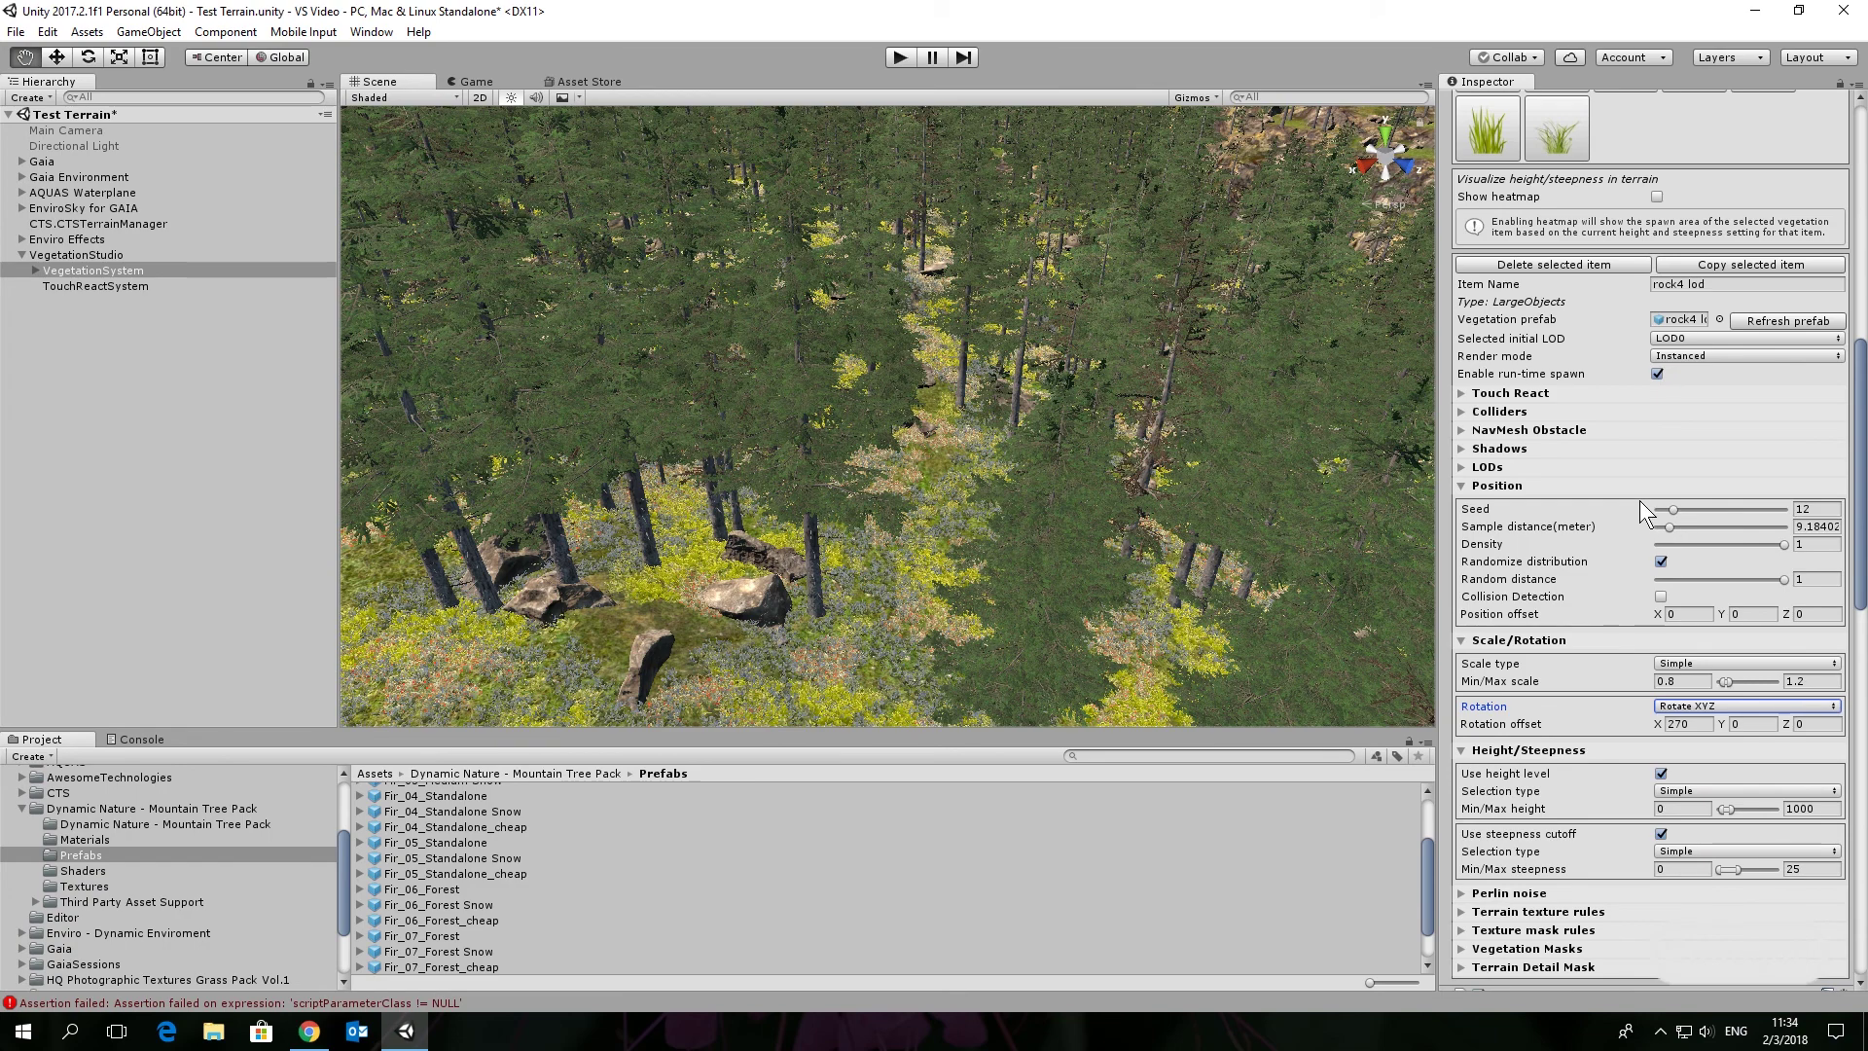
Set the rotation mode of the rock7 lod and rock9 lod items to Rotate XYZ
scroll(1638, 500, "up", 4)
left_click(1560, 226)
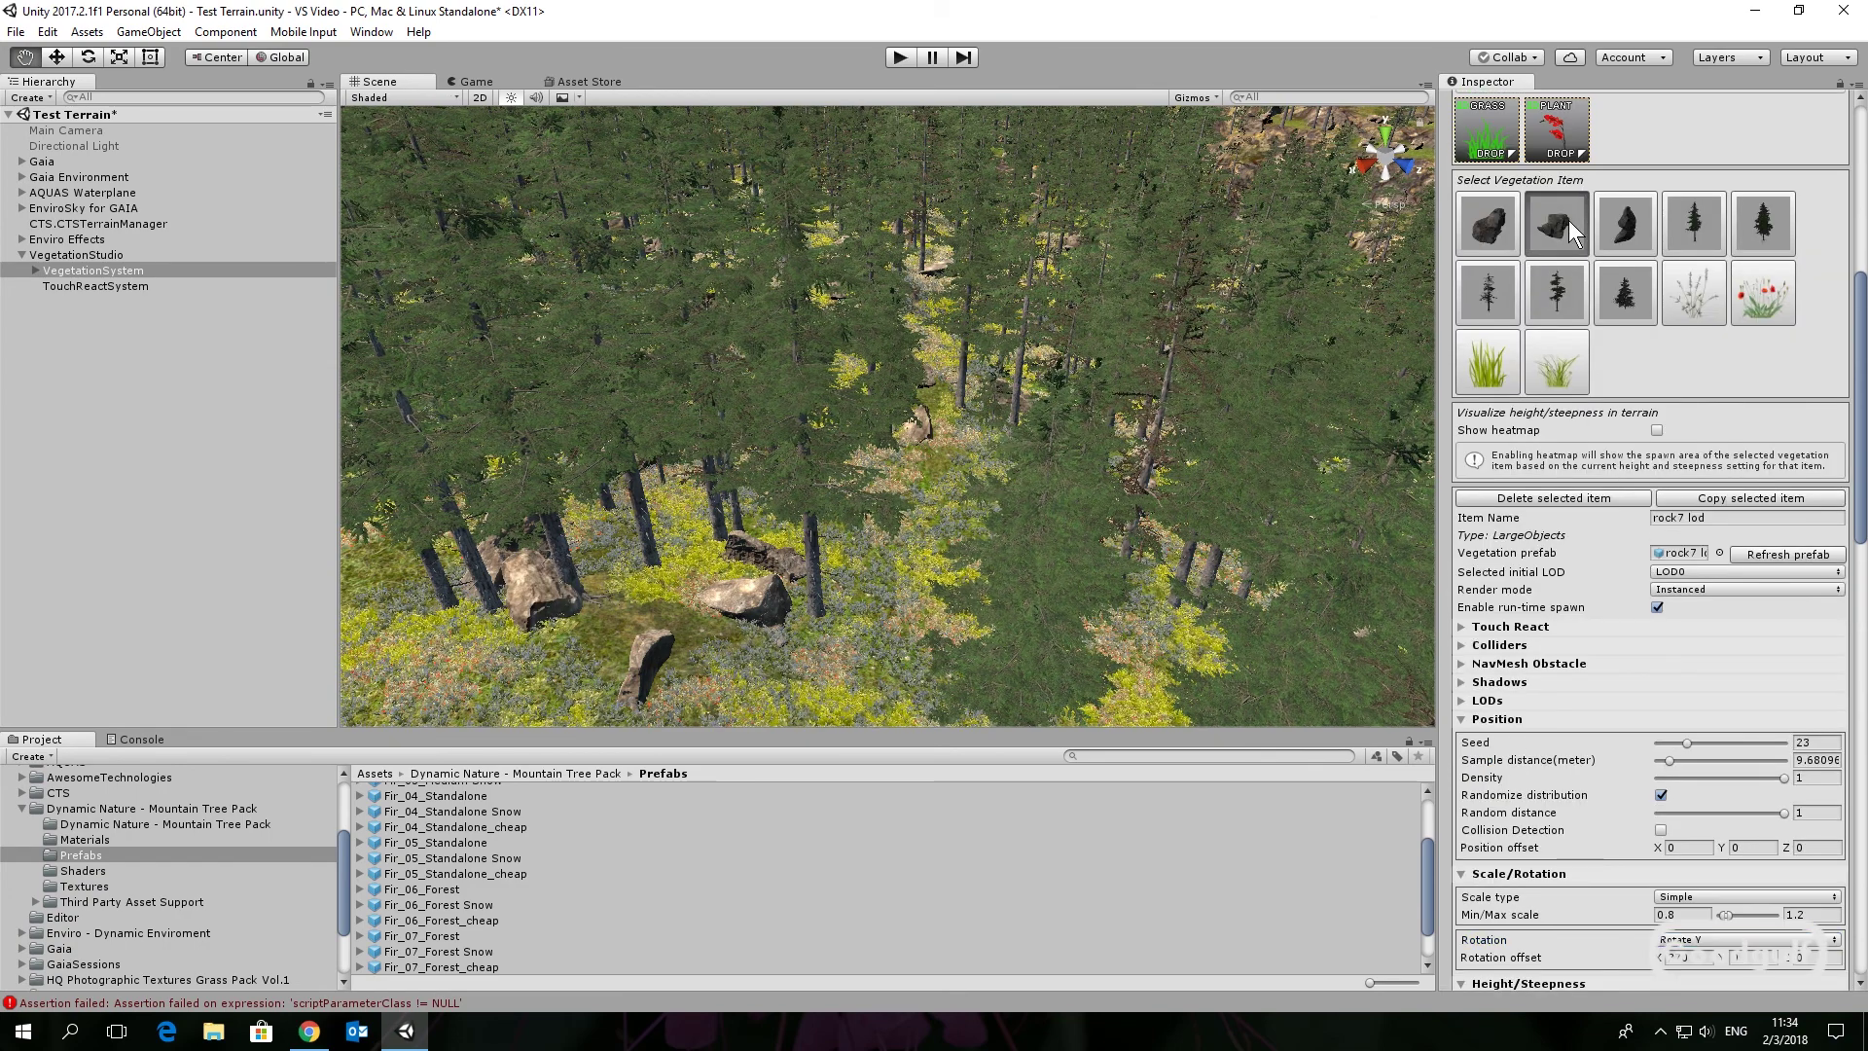
left_click(1683, 941)
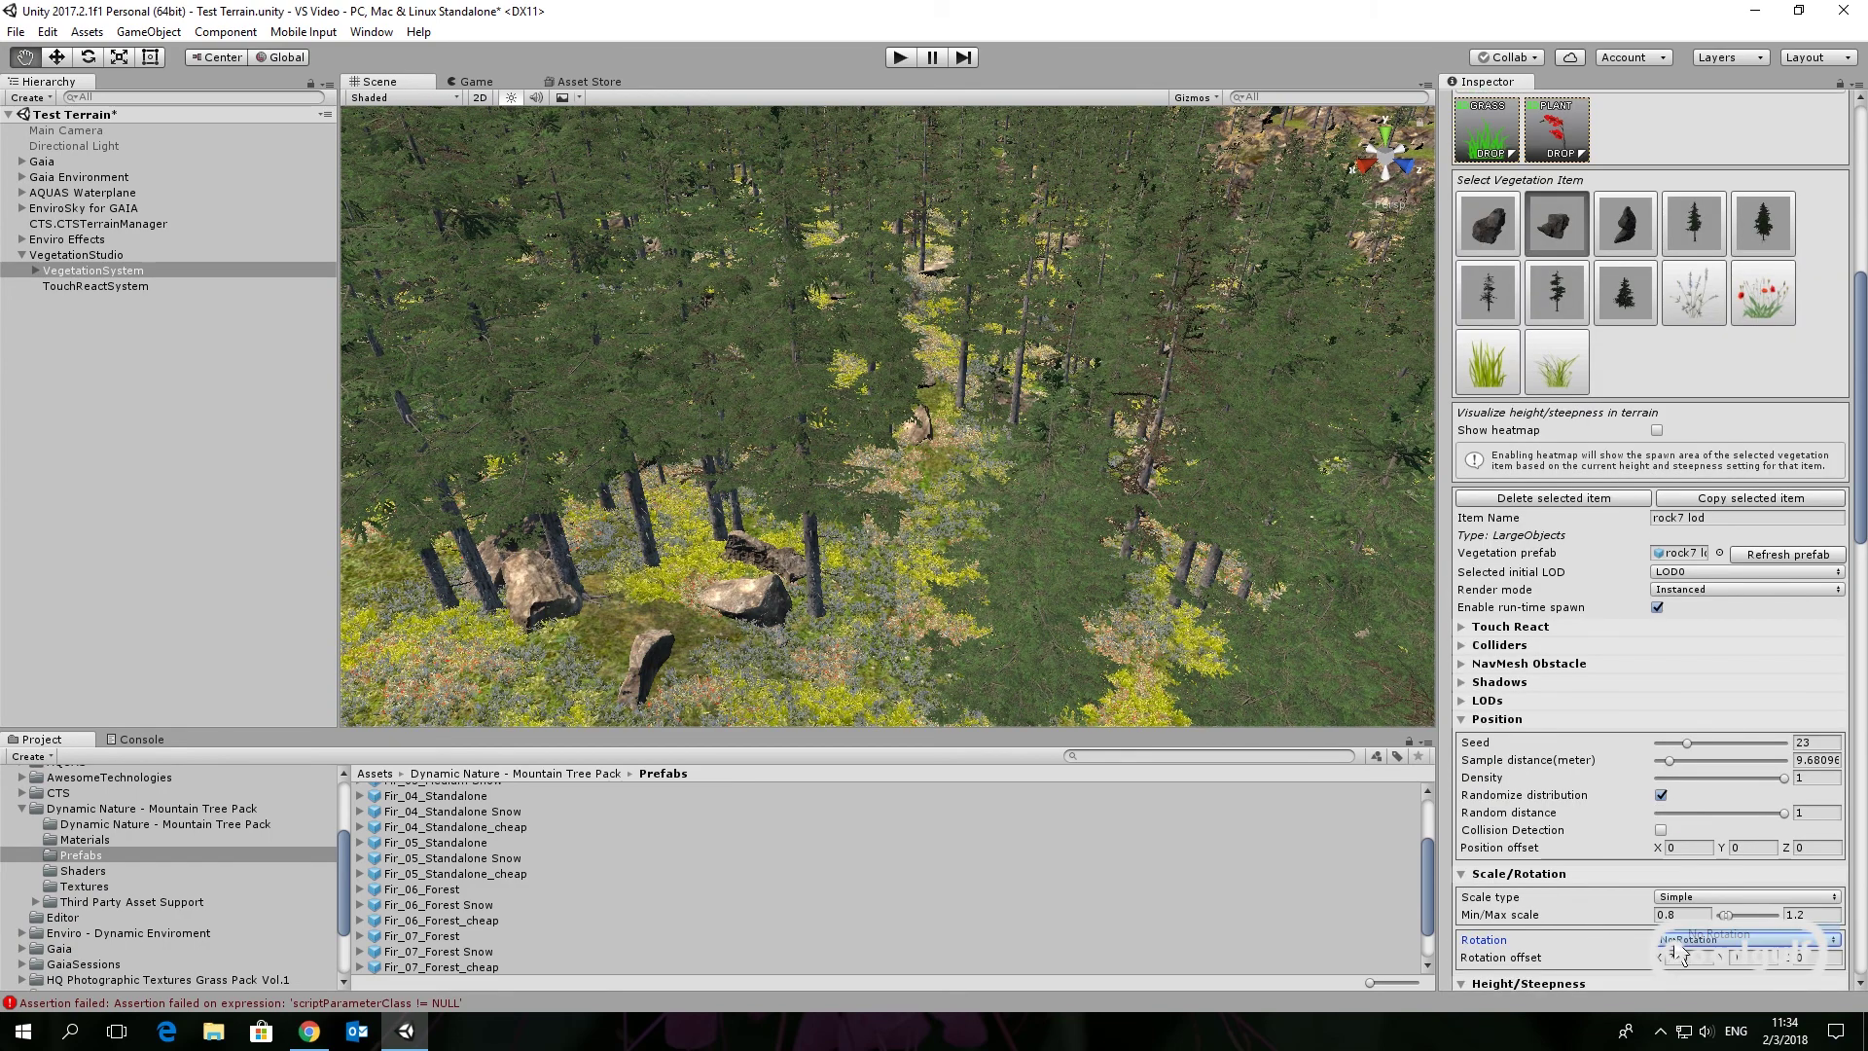
left_click(1697, 876)
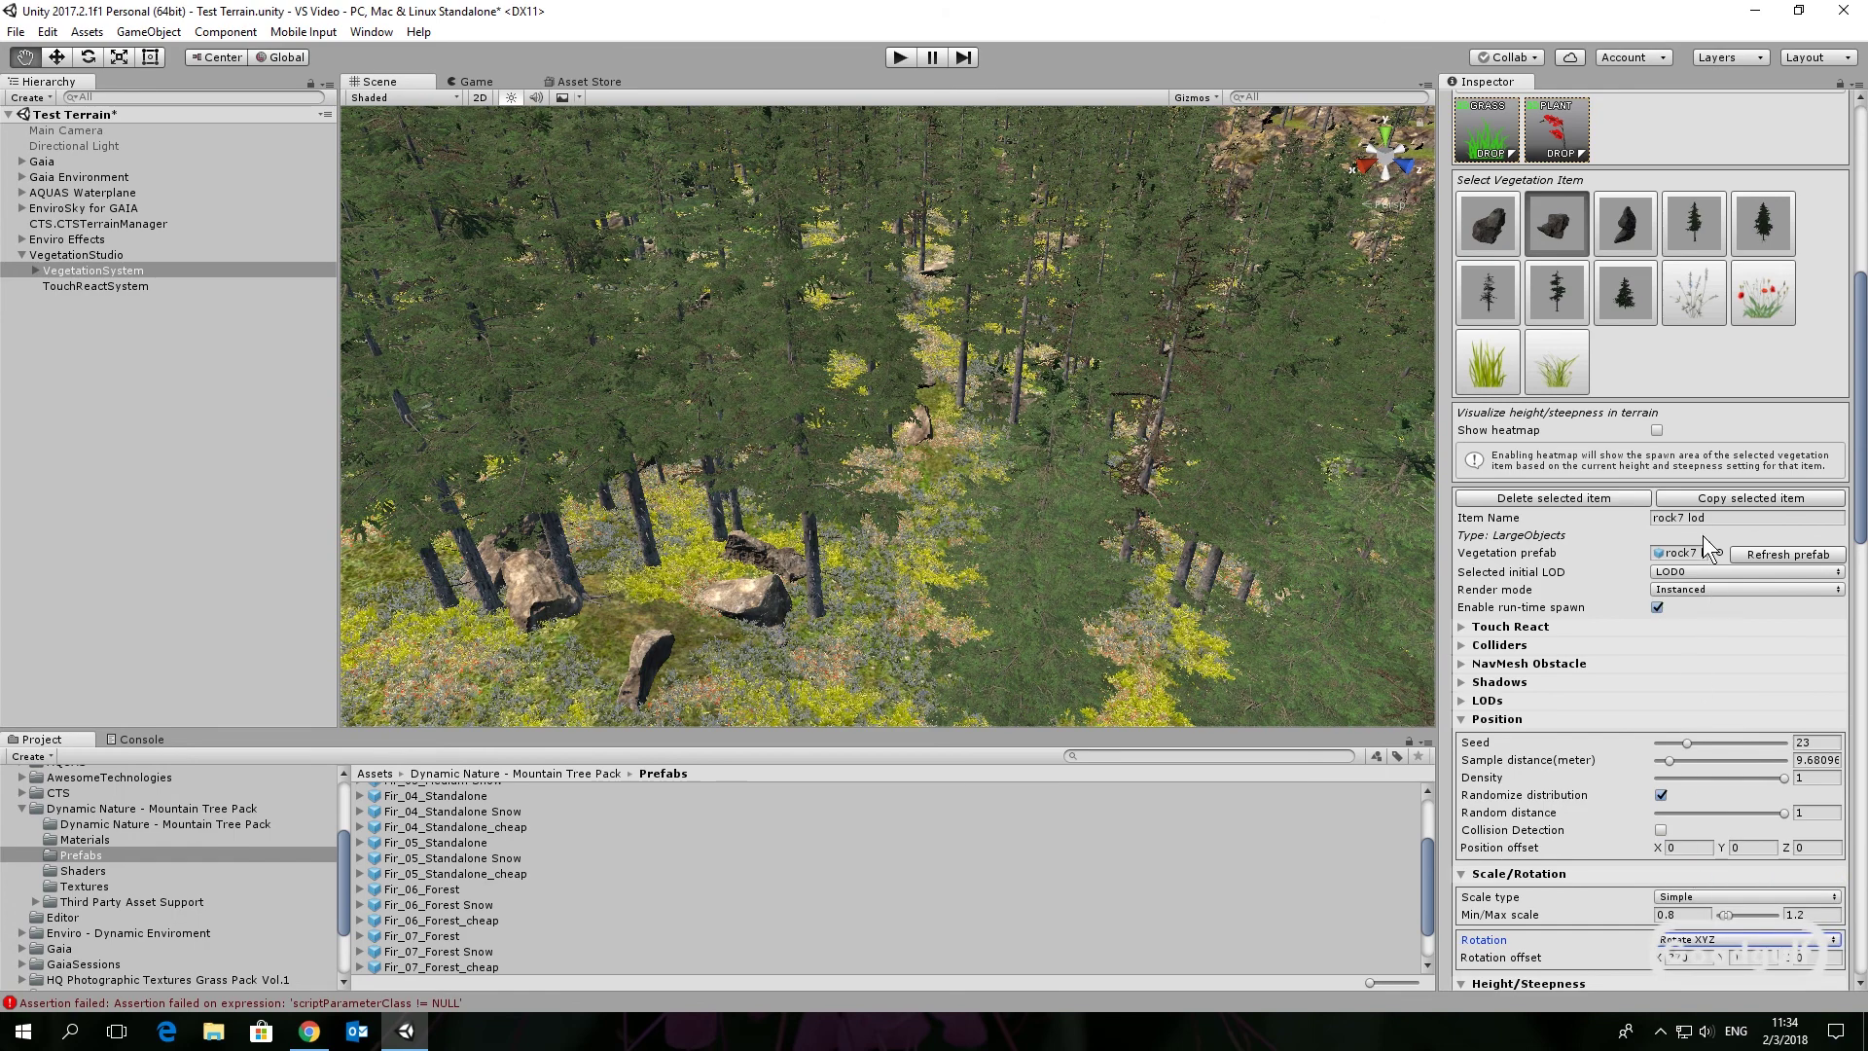
left_click(1623, 233)
left_click(1687, 941)
left_click(1702, 869)
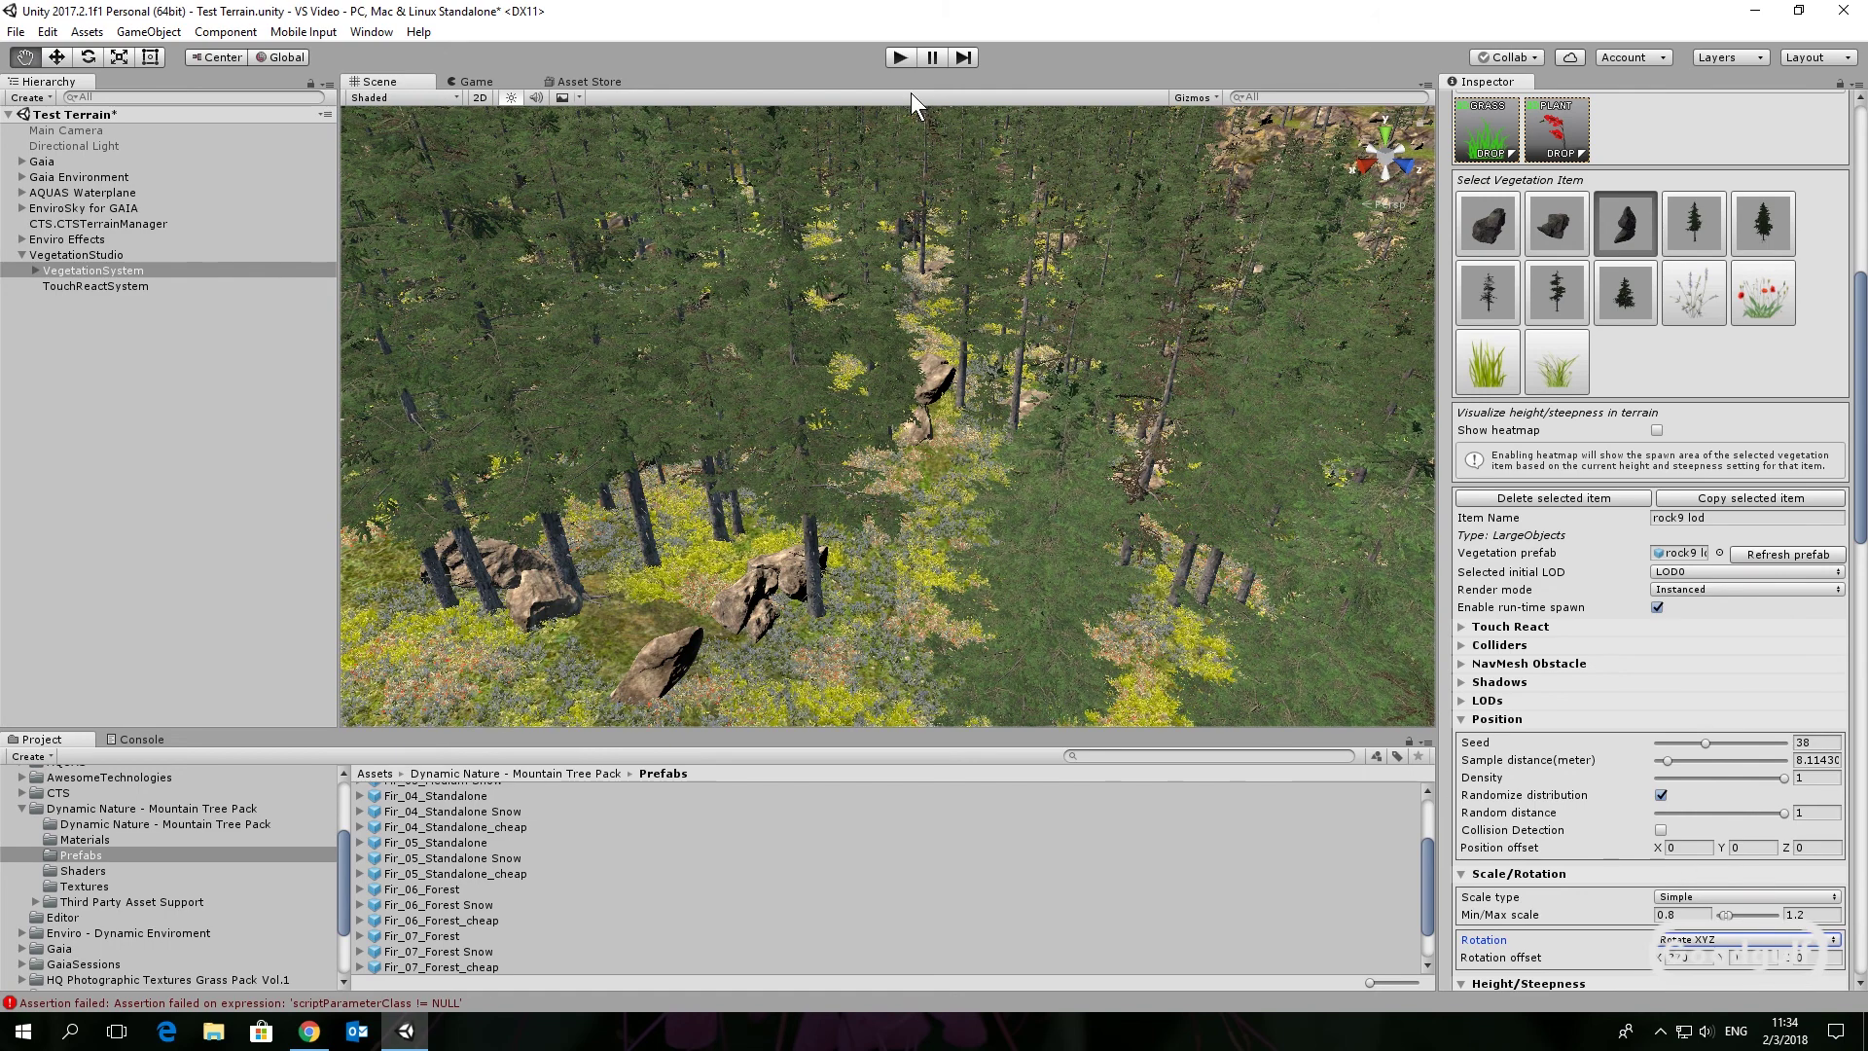
Test the scene in play mode, stop it and restart the vegetation system in the editor
left_click(899, 59)
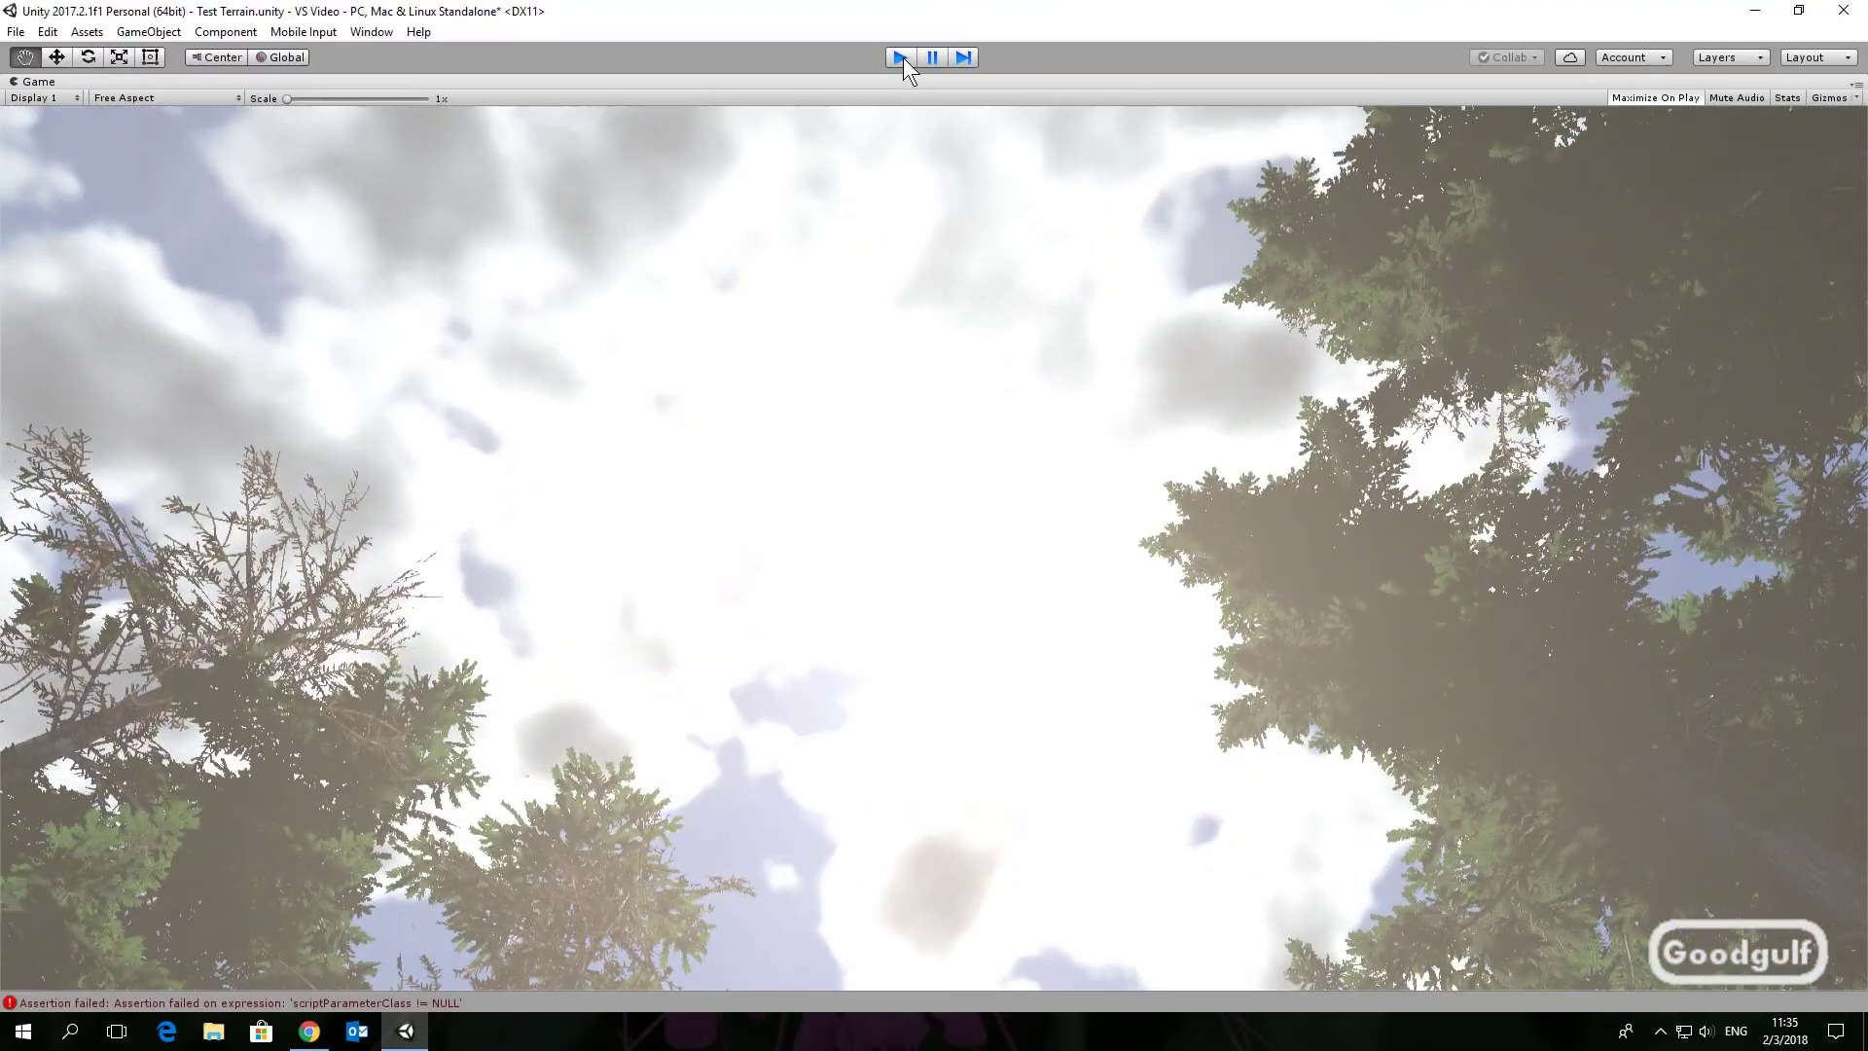
left_click(901, 57)
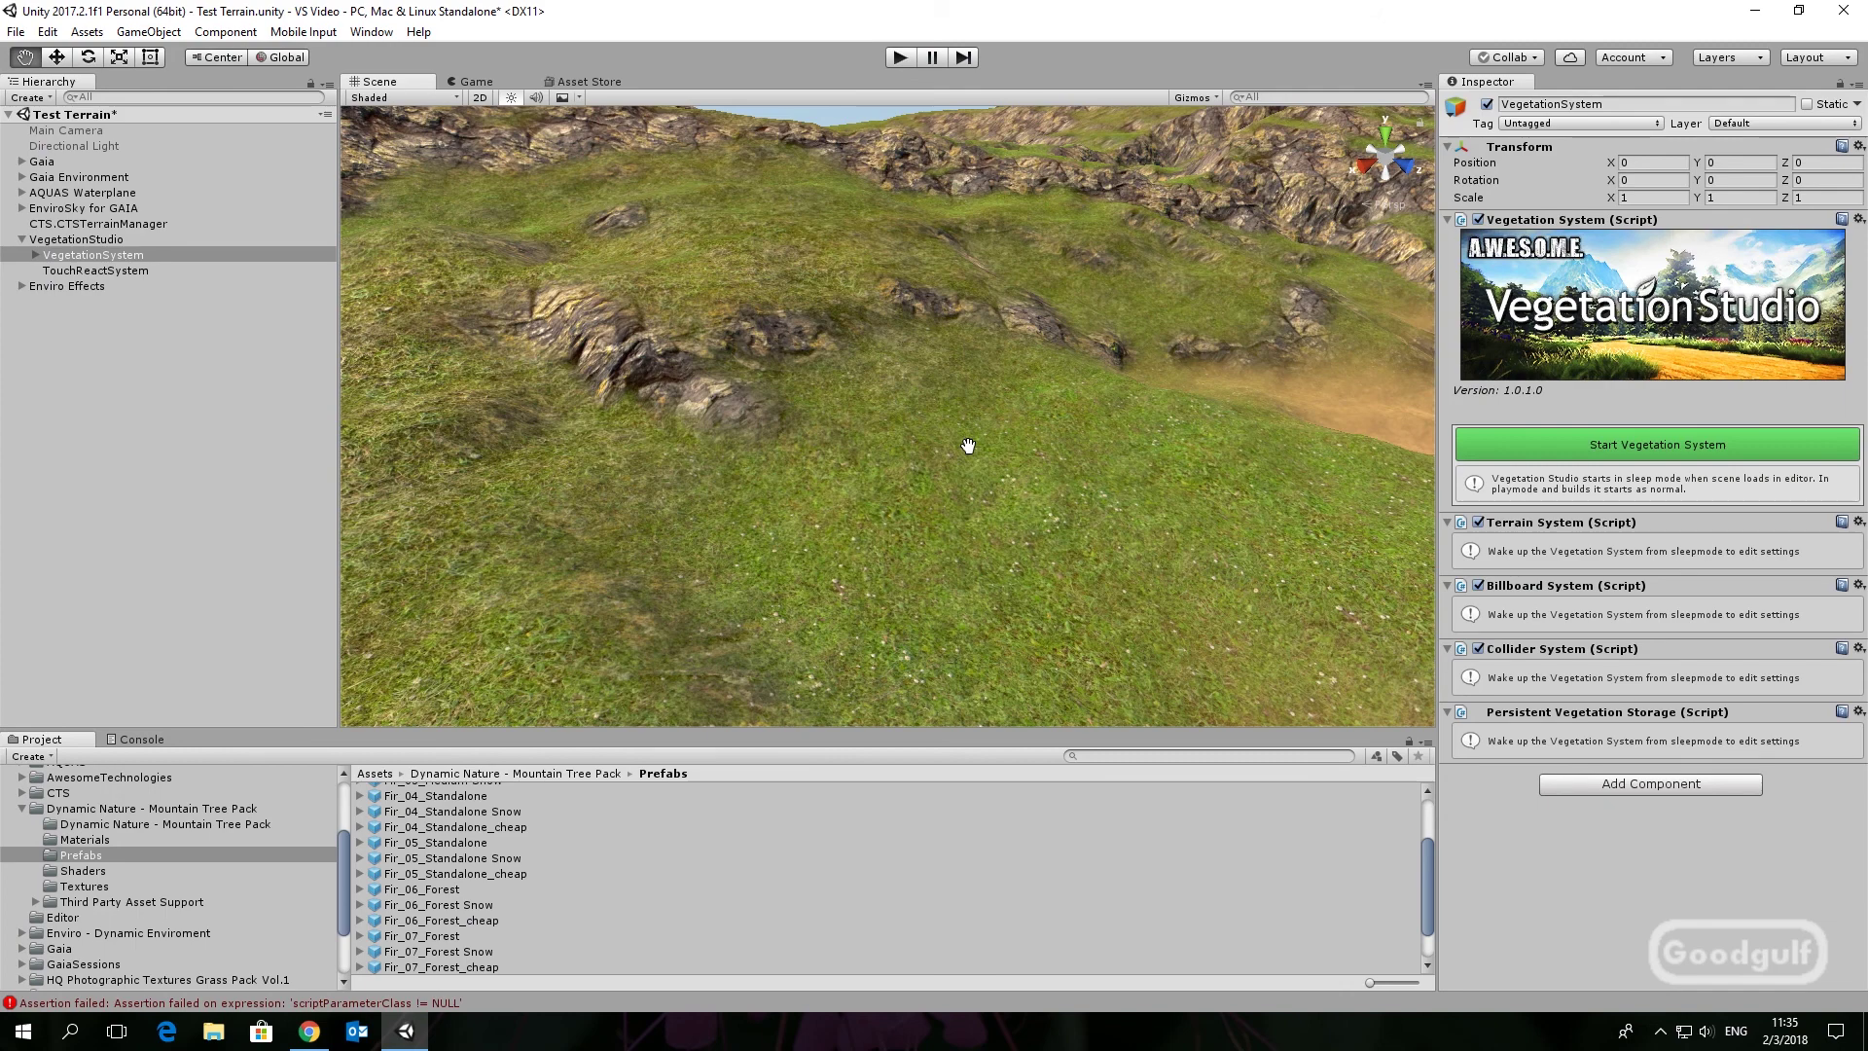
left_click(1585, 444)
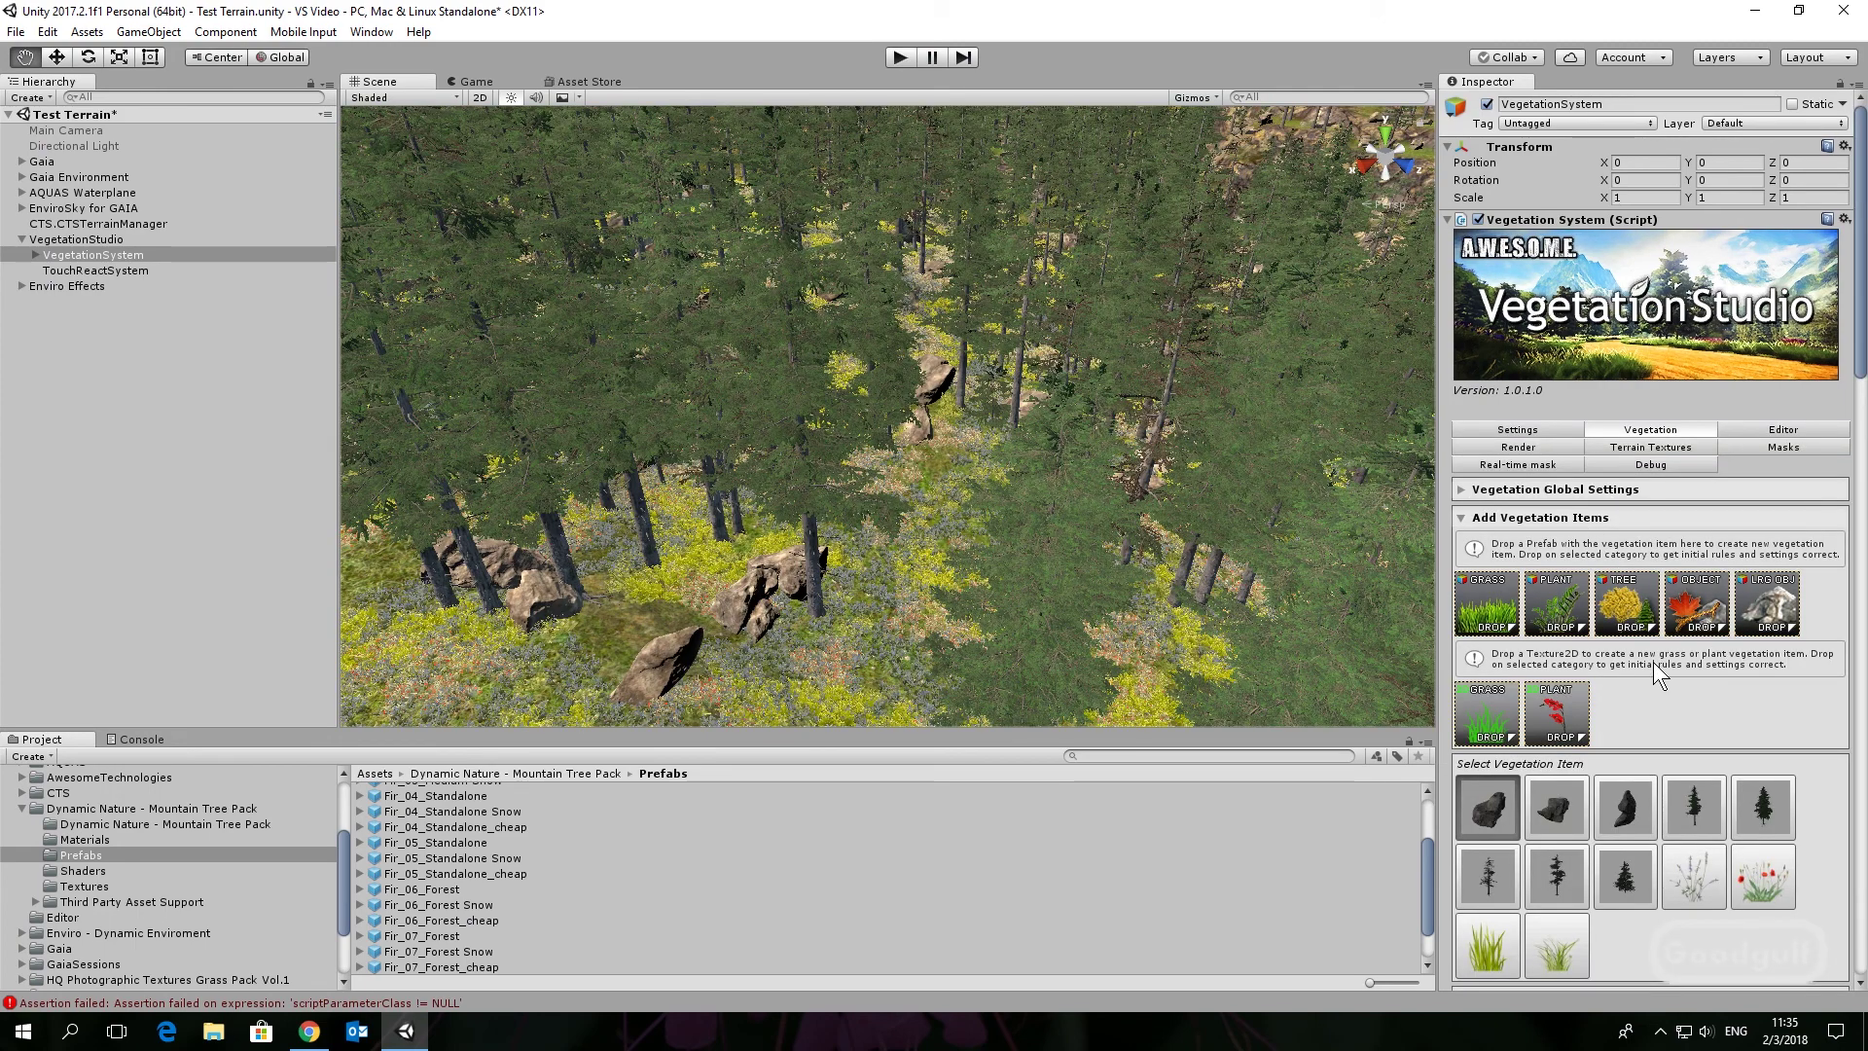
Set the collider type of the rock4 lod vegetation item to Mesh
scroll(1654, 662, "down", 6)
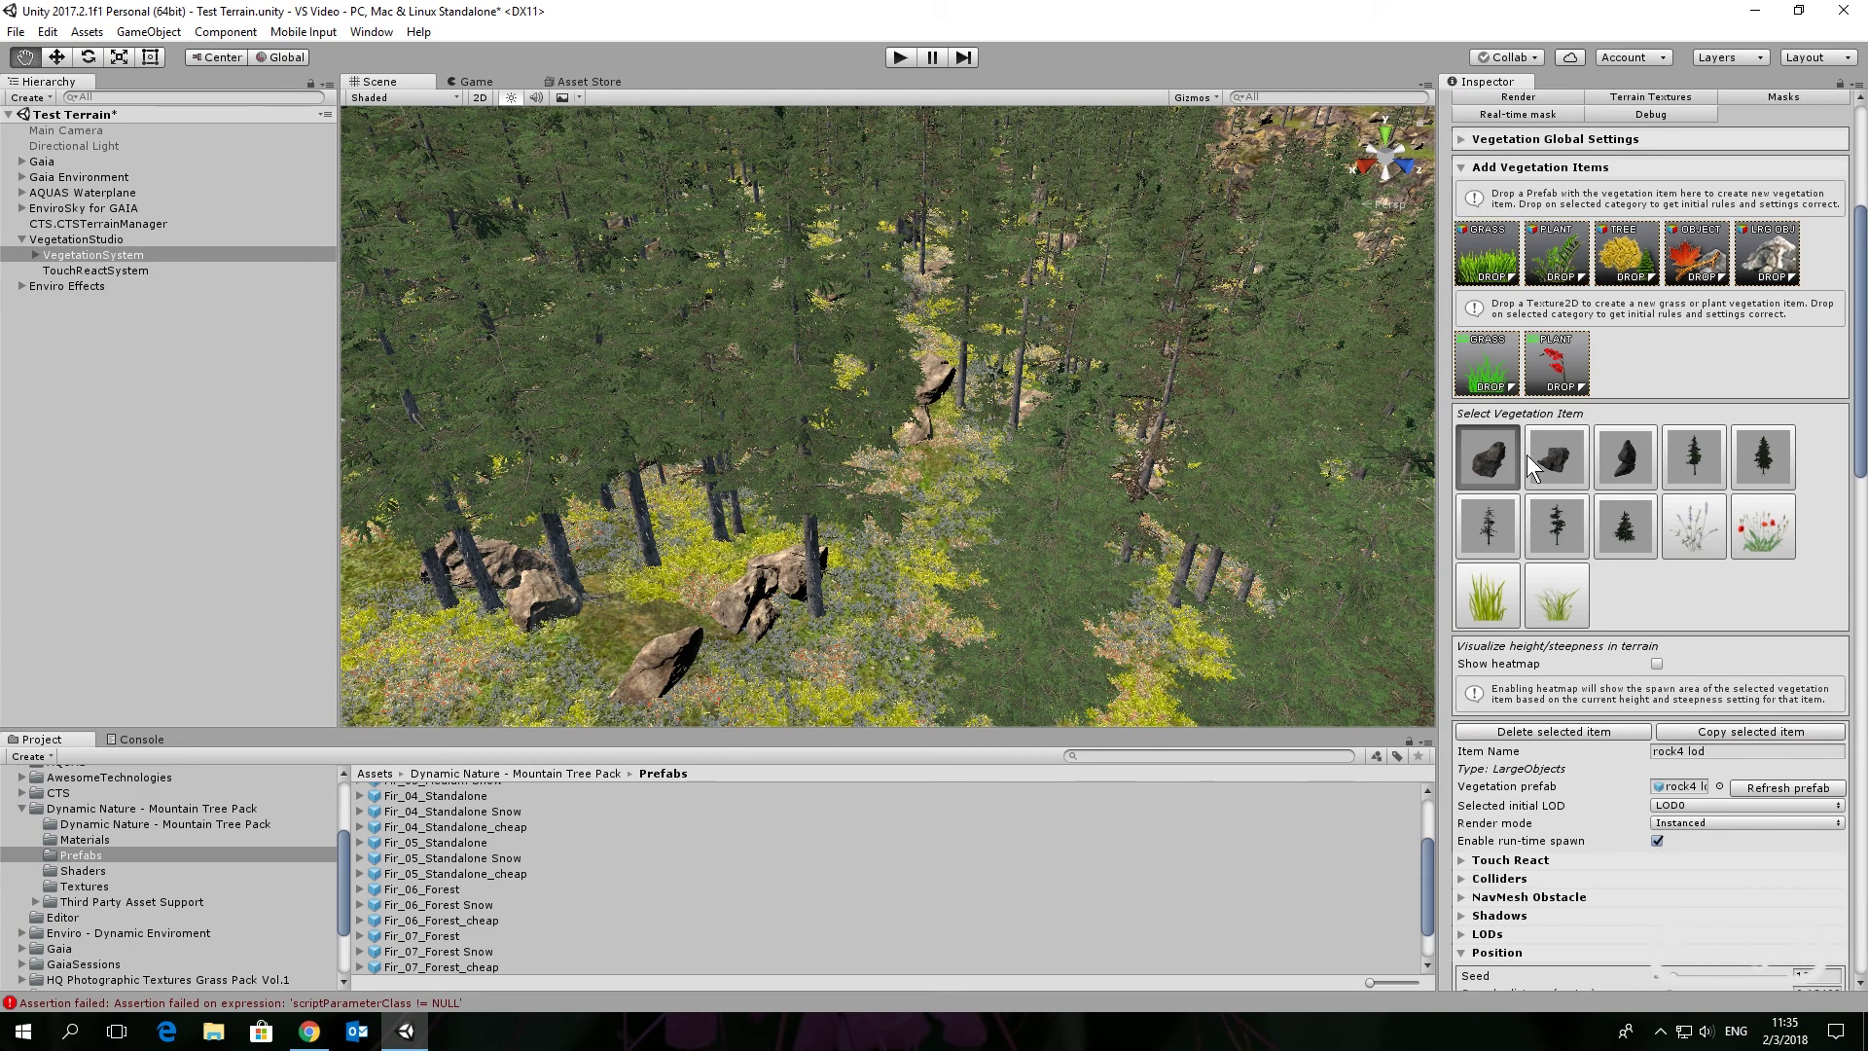
scroll(1689, 598, "down", 1)
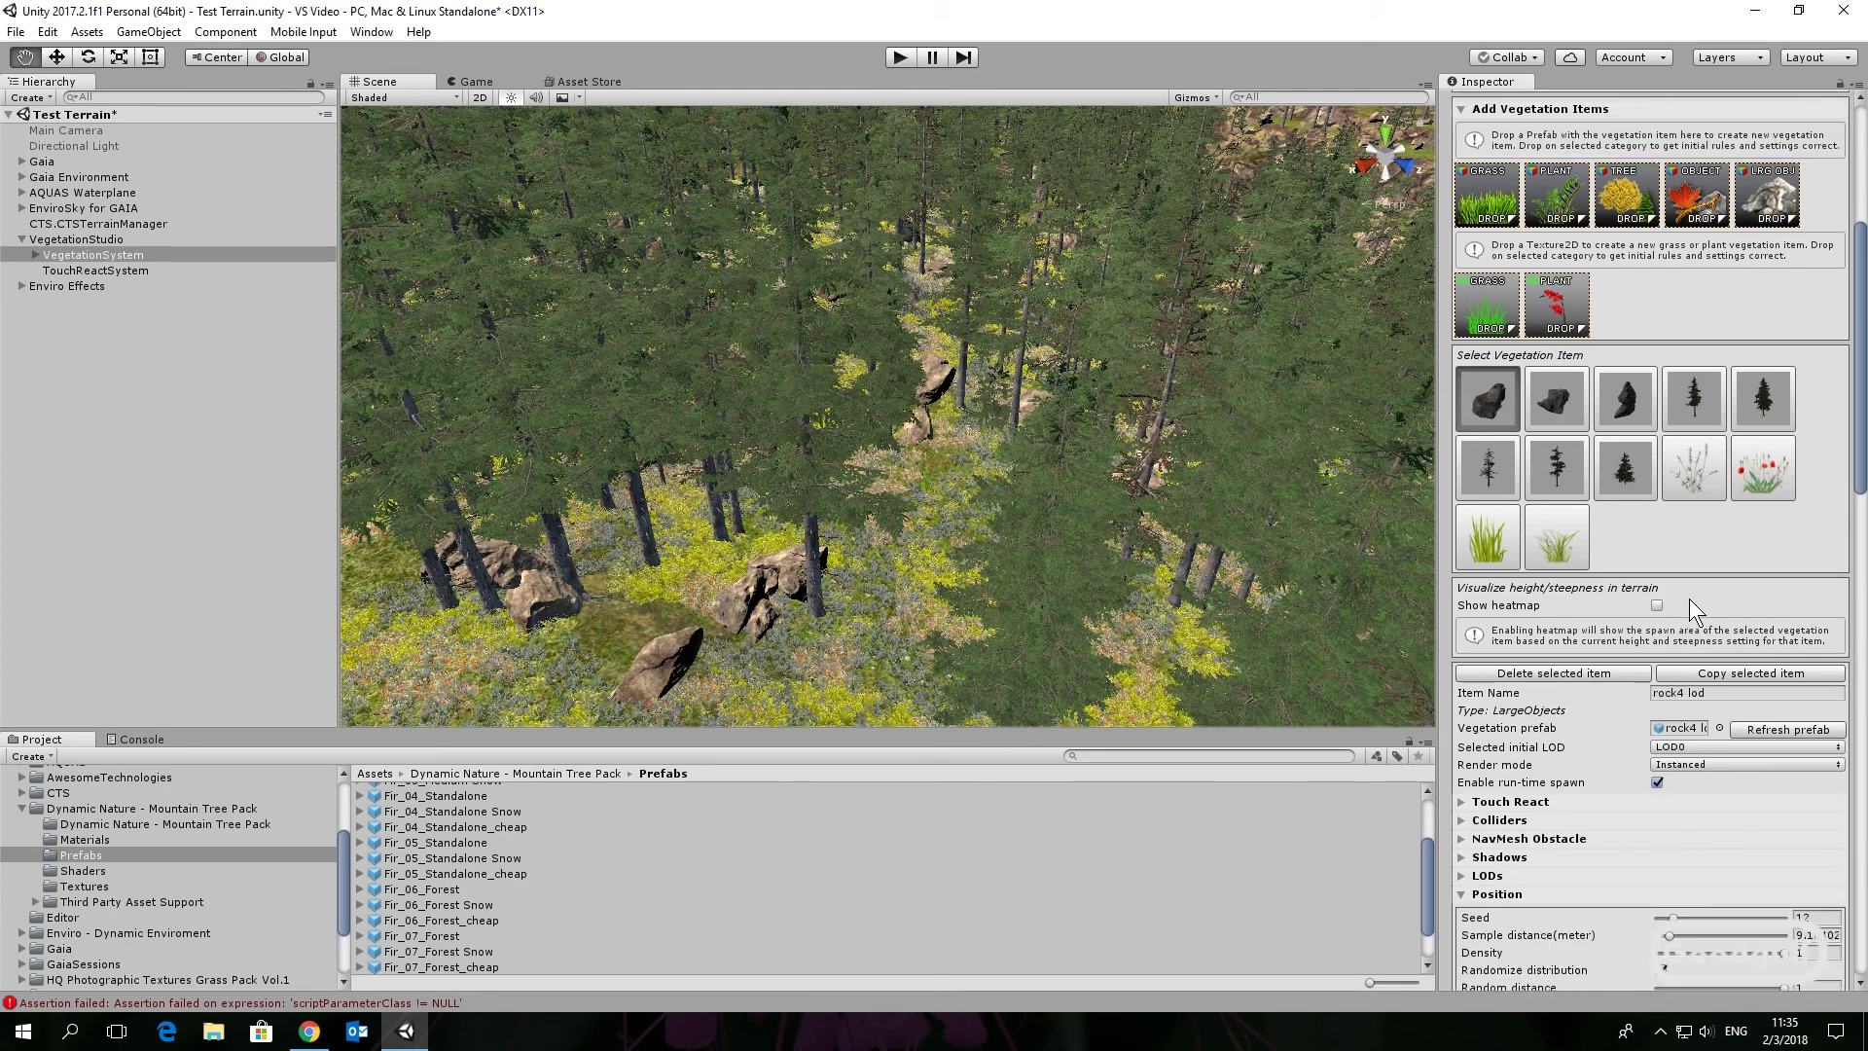
scroll(1689, 598, "down", 4)
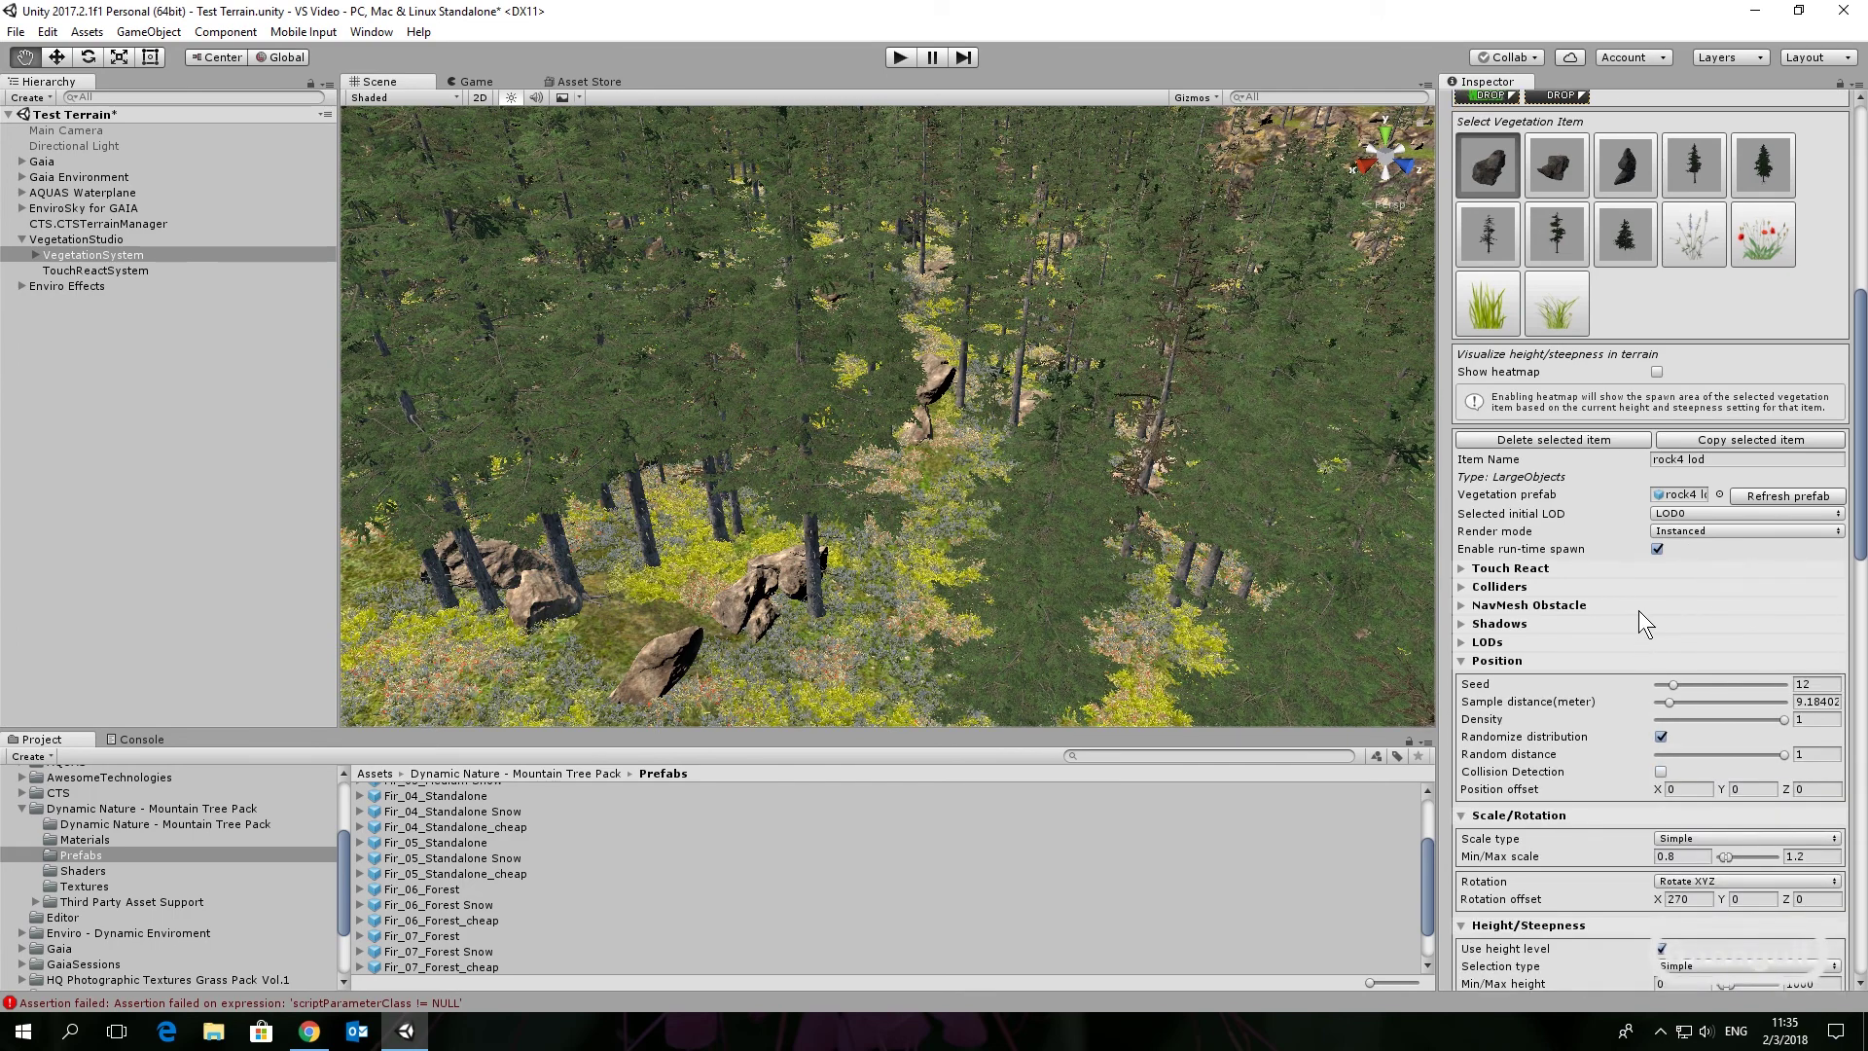
scroll(1638, 610, "down", 4)
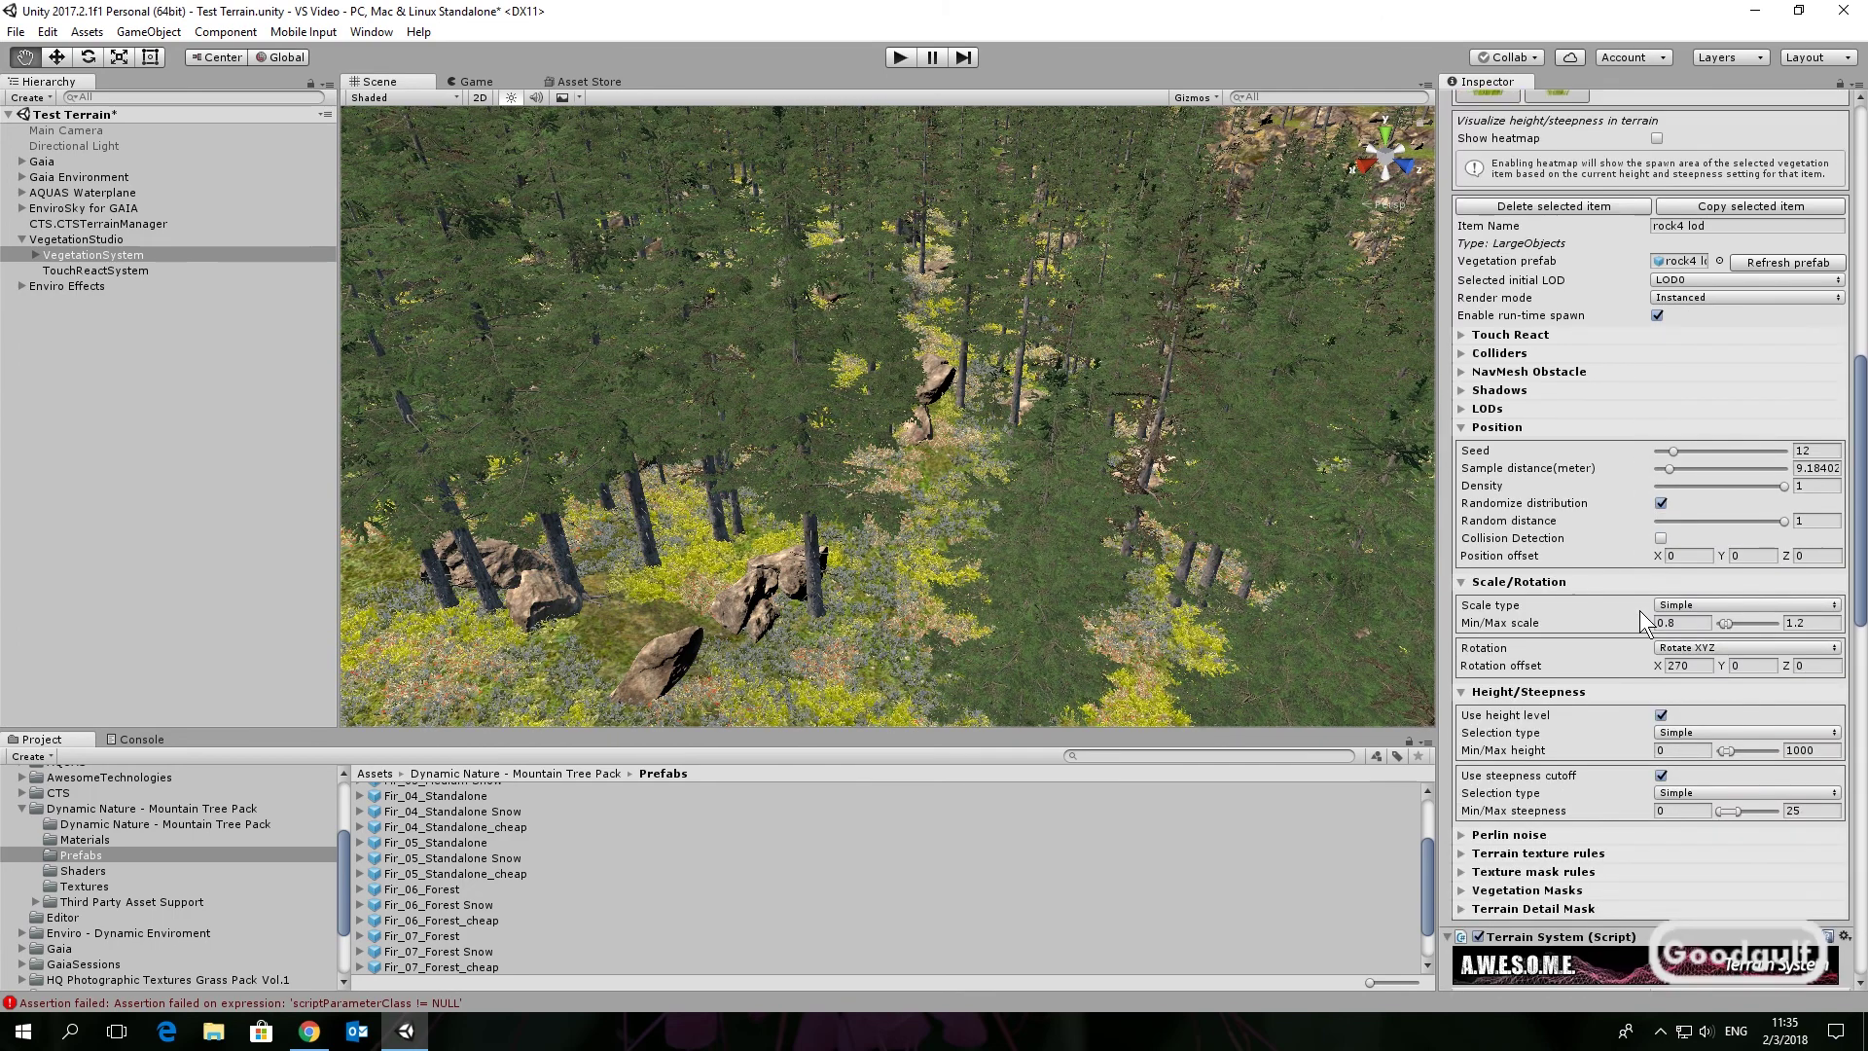
scroll(1637, 605, "up", 1)
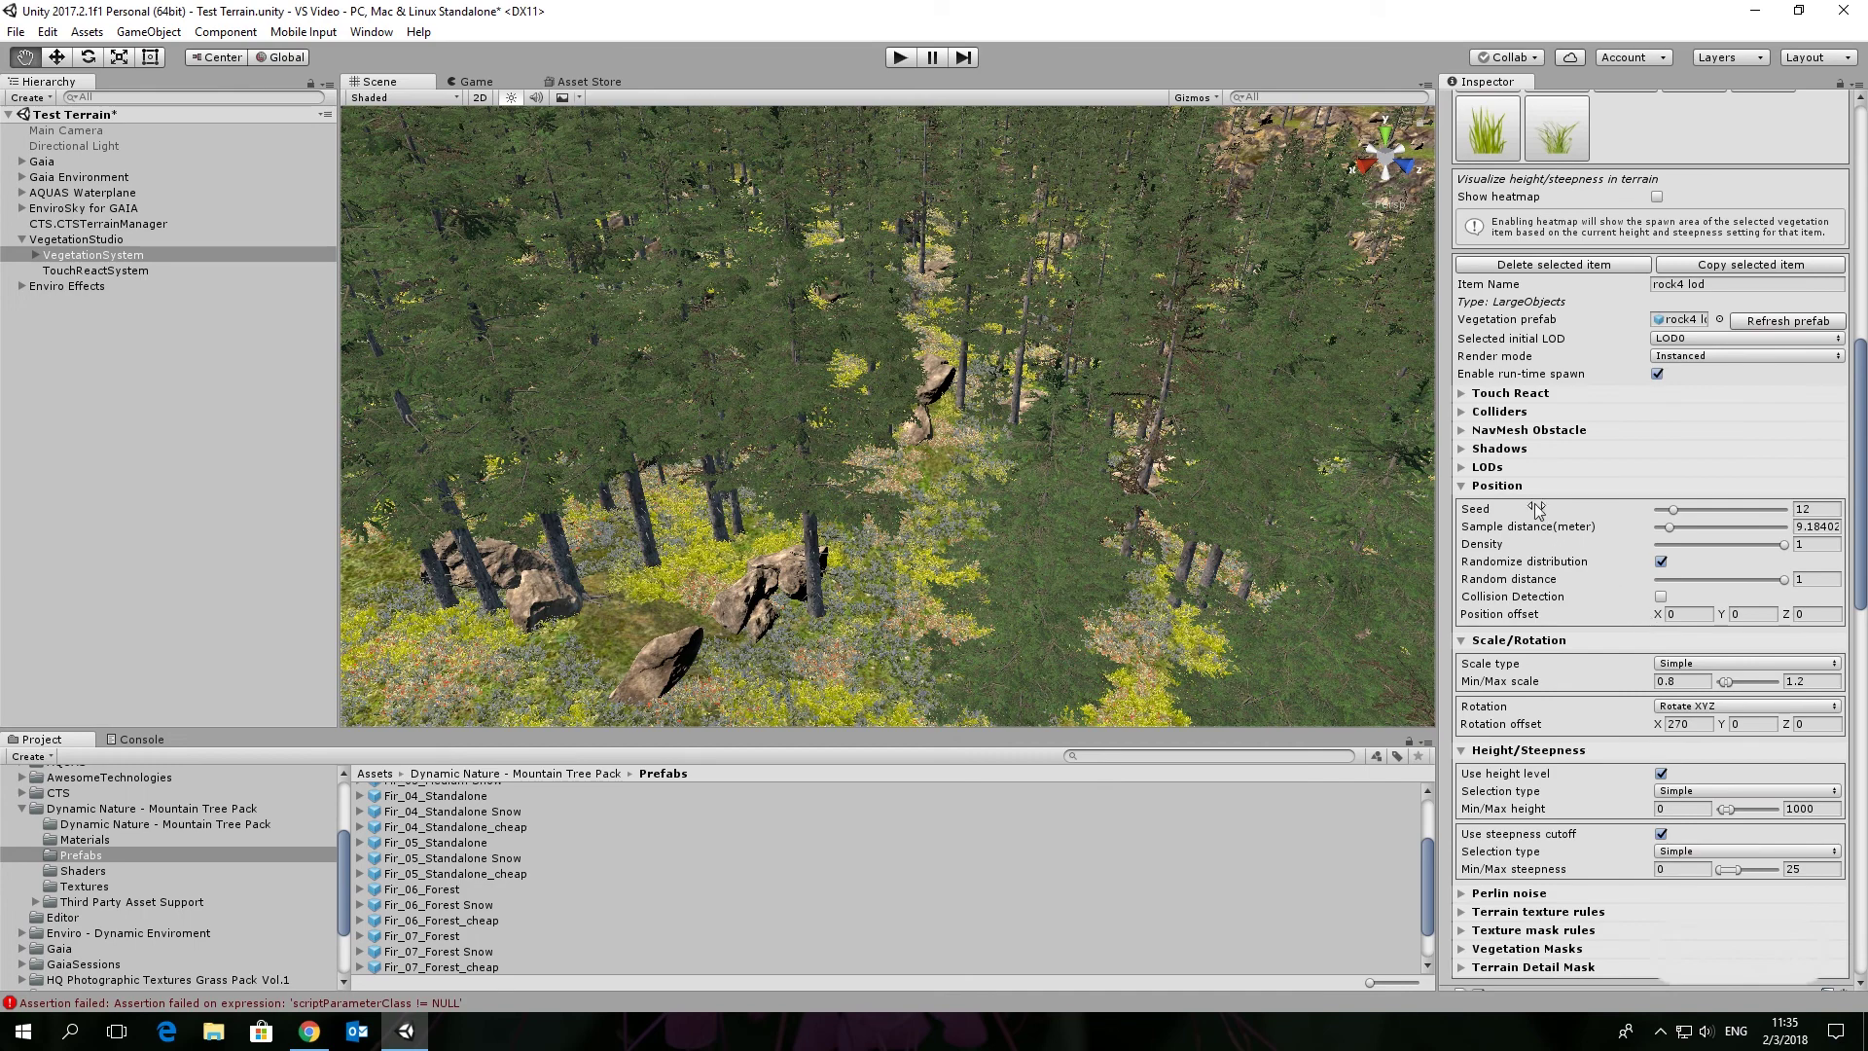
left_click(1462, 413)
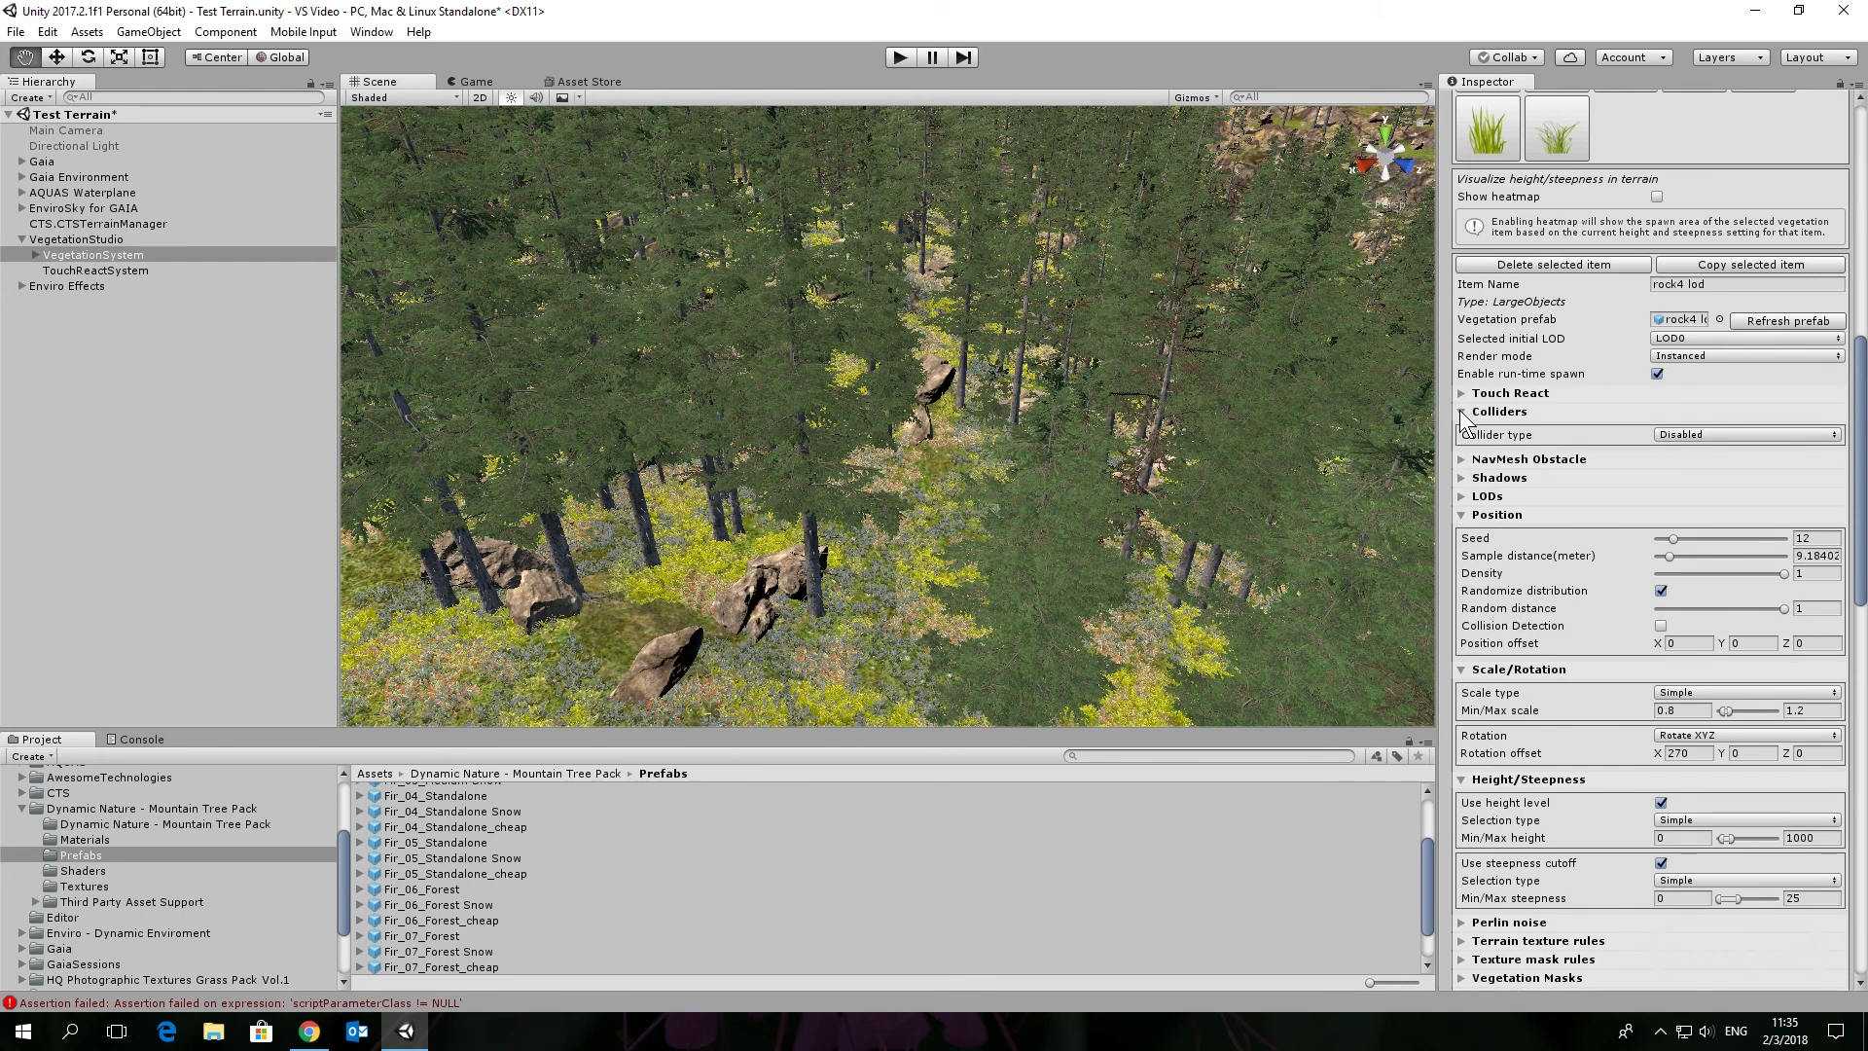
left_click(1666, 434)
left_click(1711, 519)
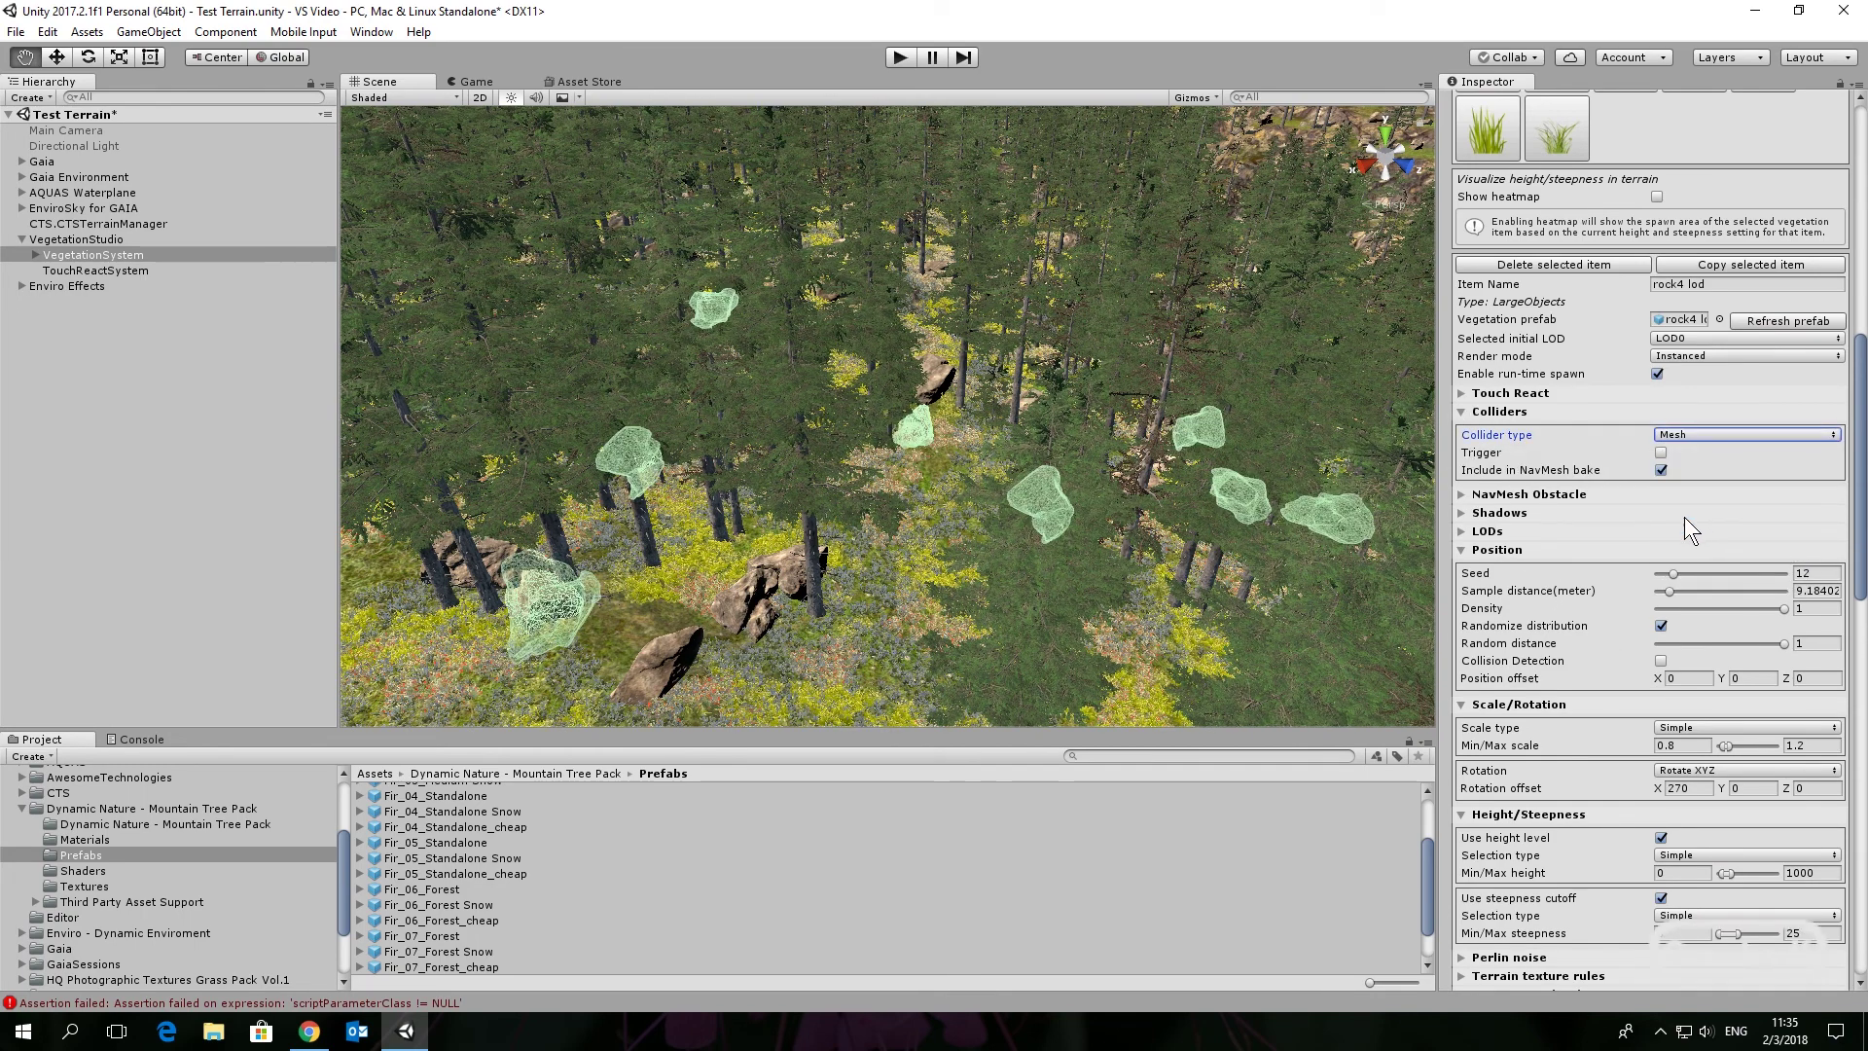
Set the collider type of the rock7 lod and rock9 lod items to Mesh
scroll(1684, 516, "up", 2)
scroll(1679, 517, "up", 2)
left_click(1563, 230)
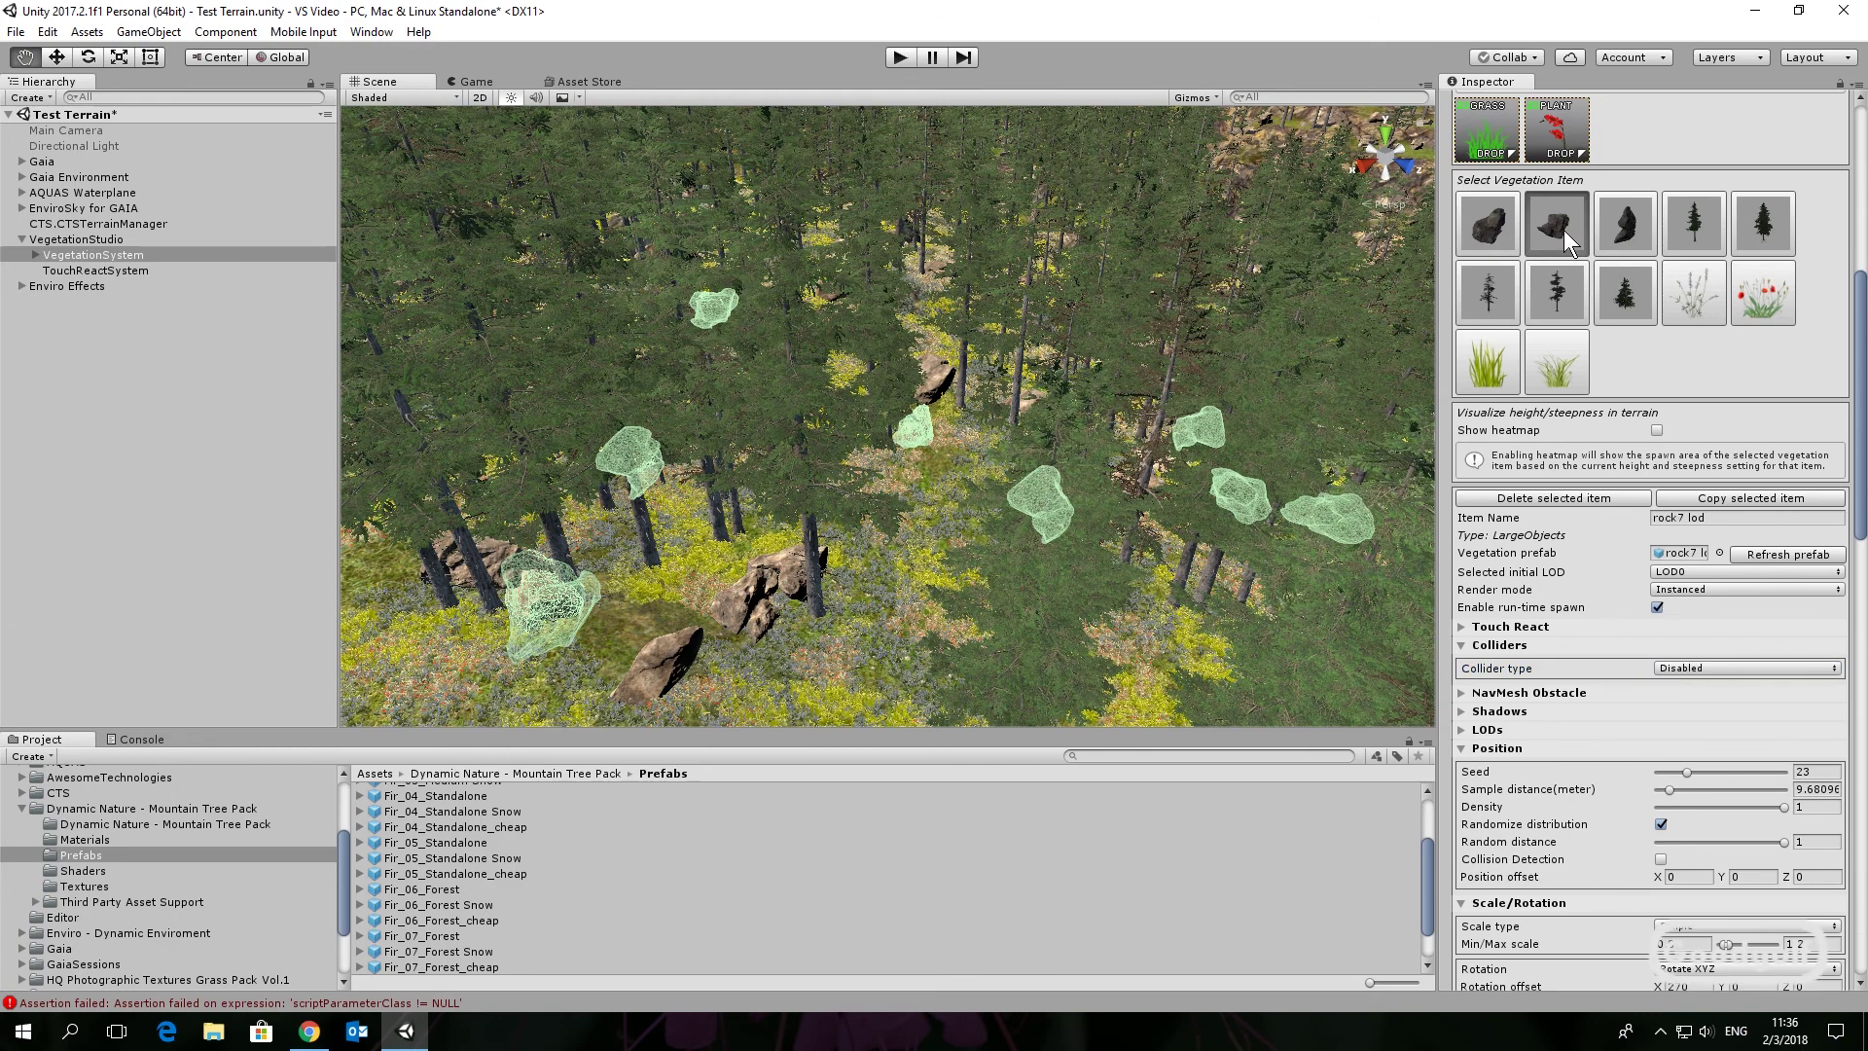
left_click(1673, 668)
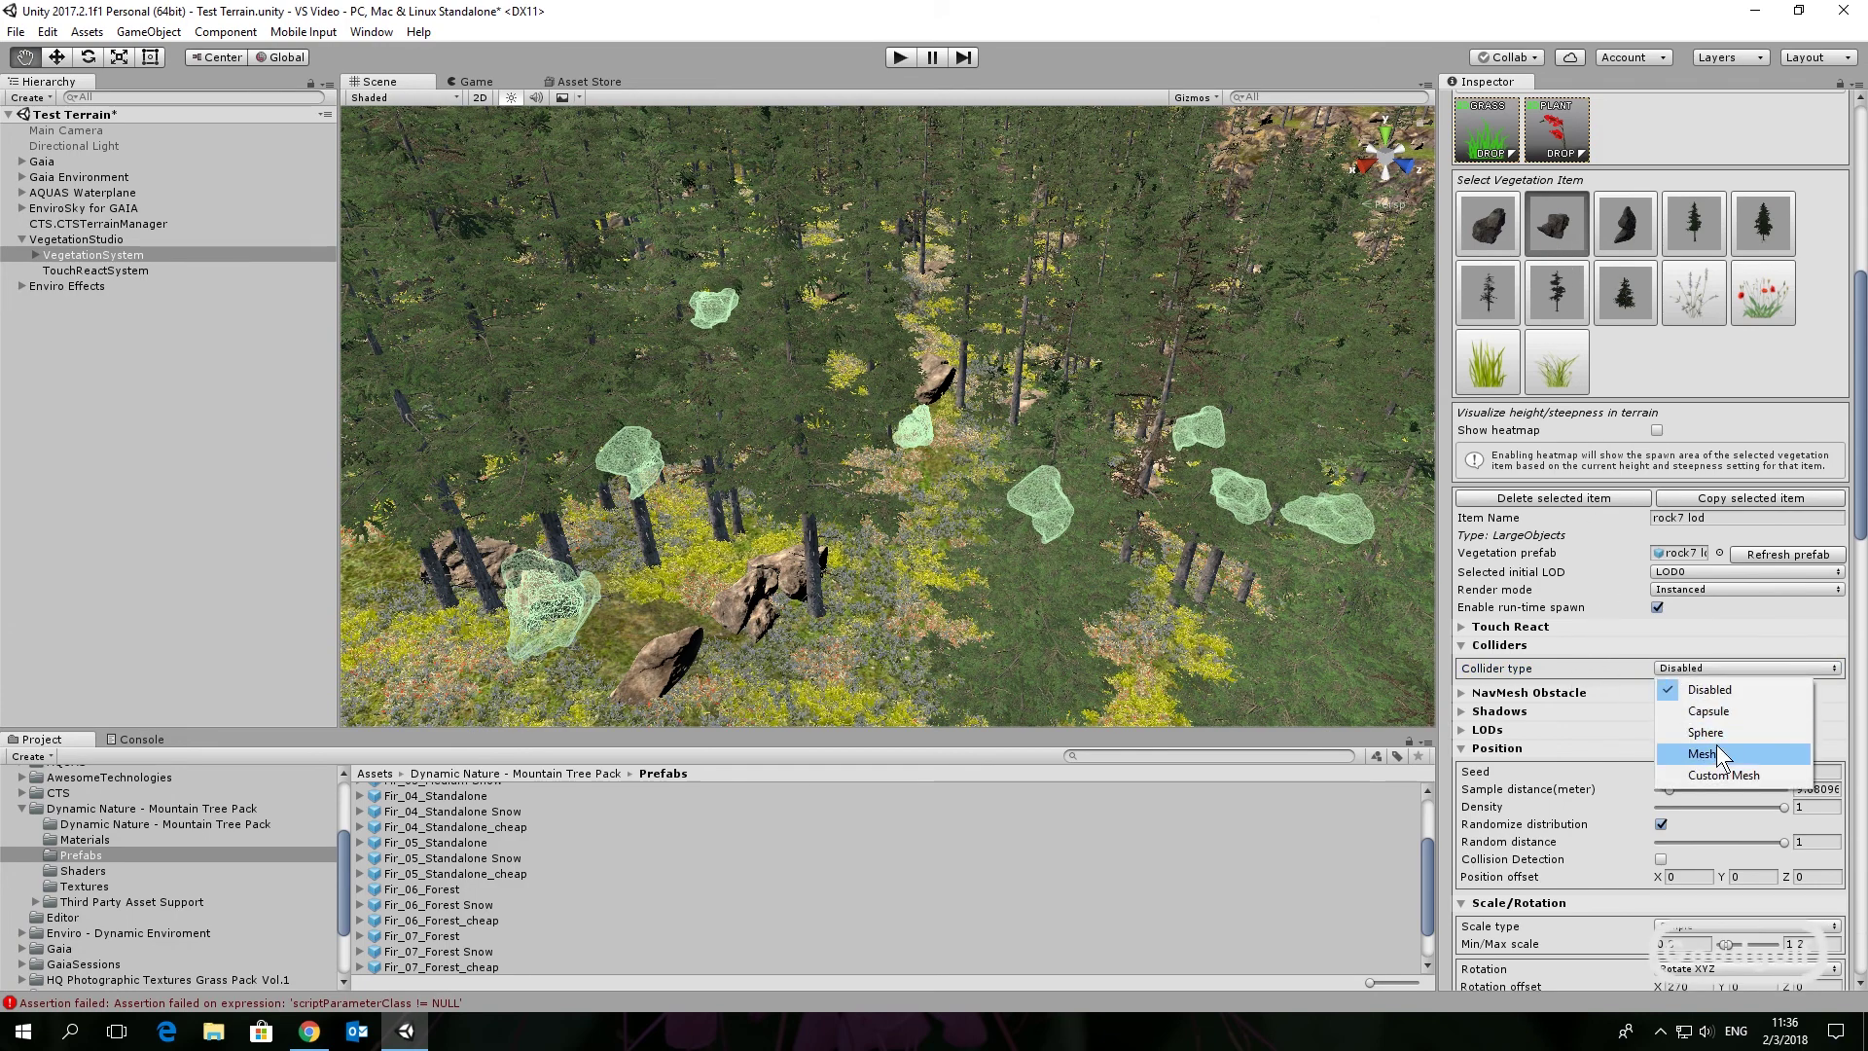
left_click(1716, 744)
left_click(1624, 224)
left_click(1677, 668)
left_click(1713, 744)
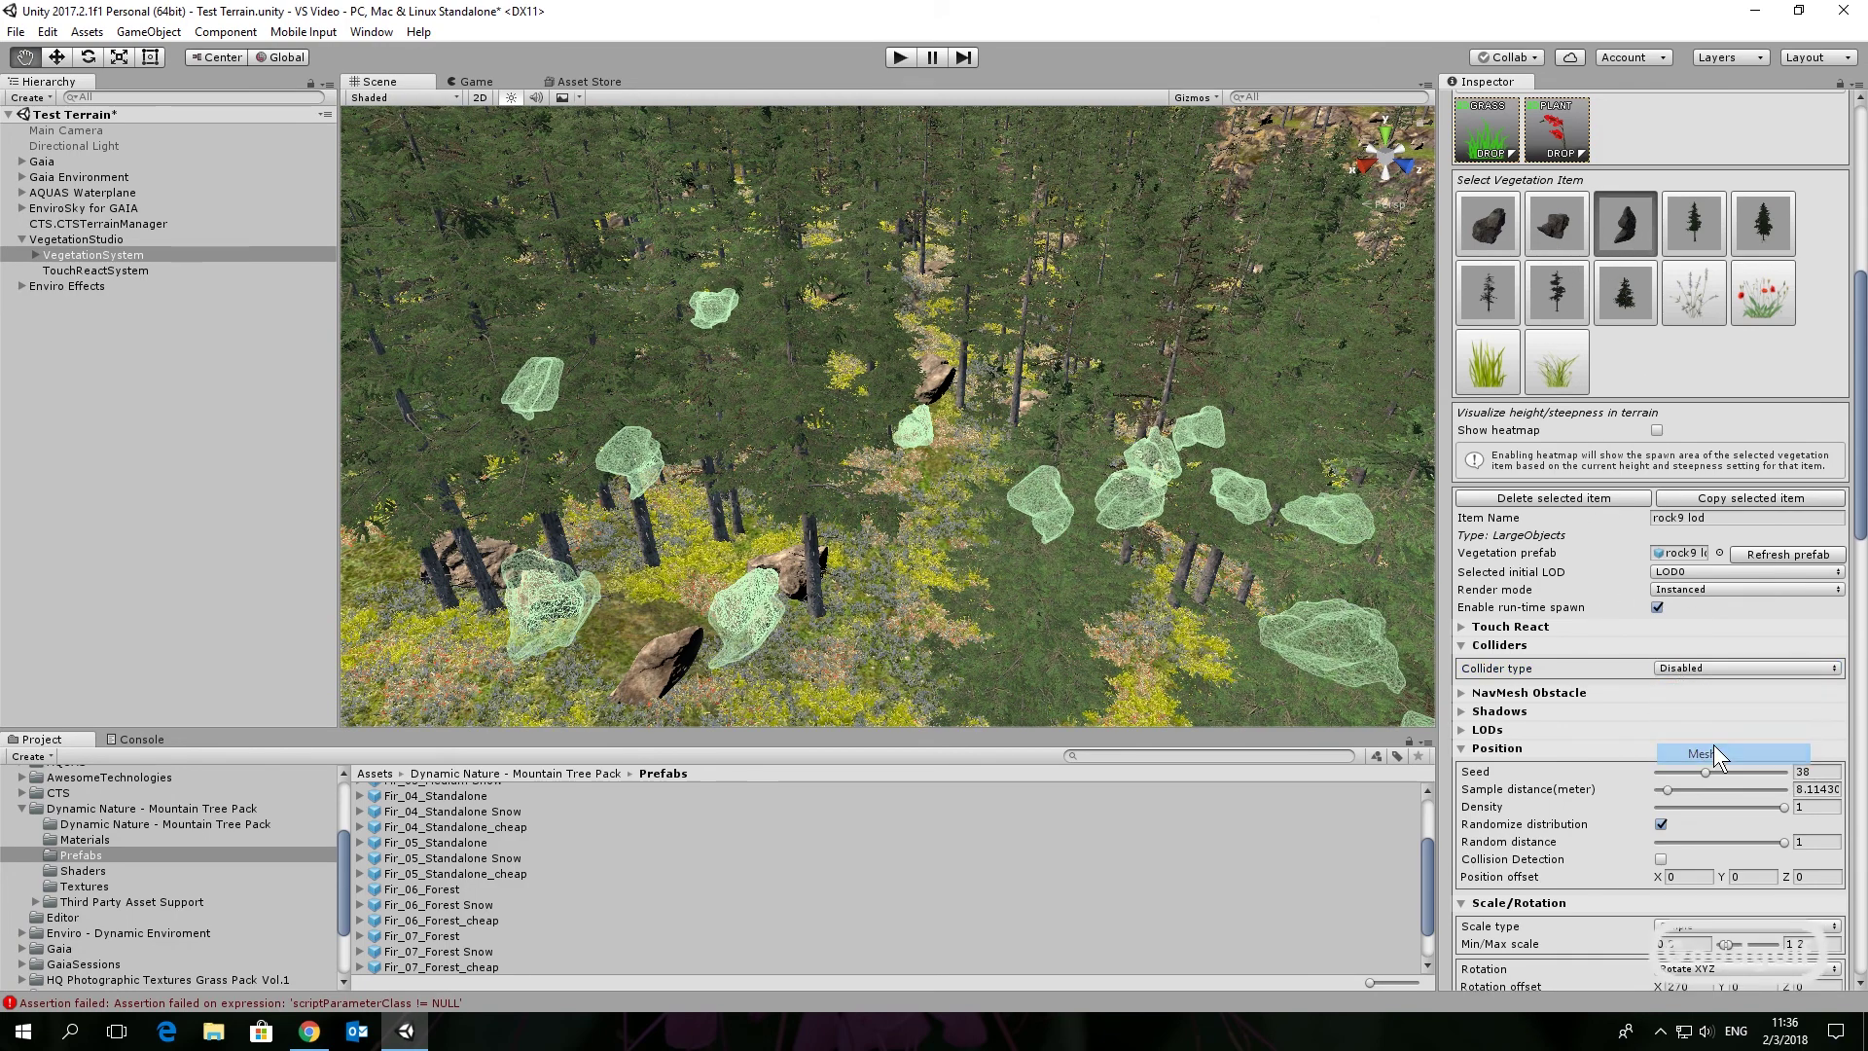
Set the collider type of the Fir_04_Standalone and Fir_03_Medium tree items to Capsule
left_click(1693, 229)
left_click(1675, 668)
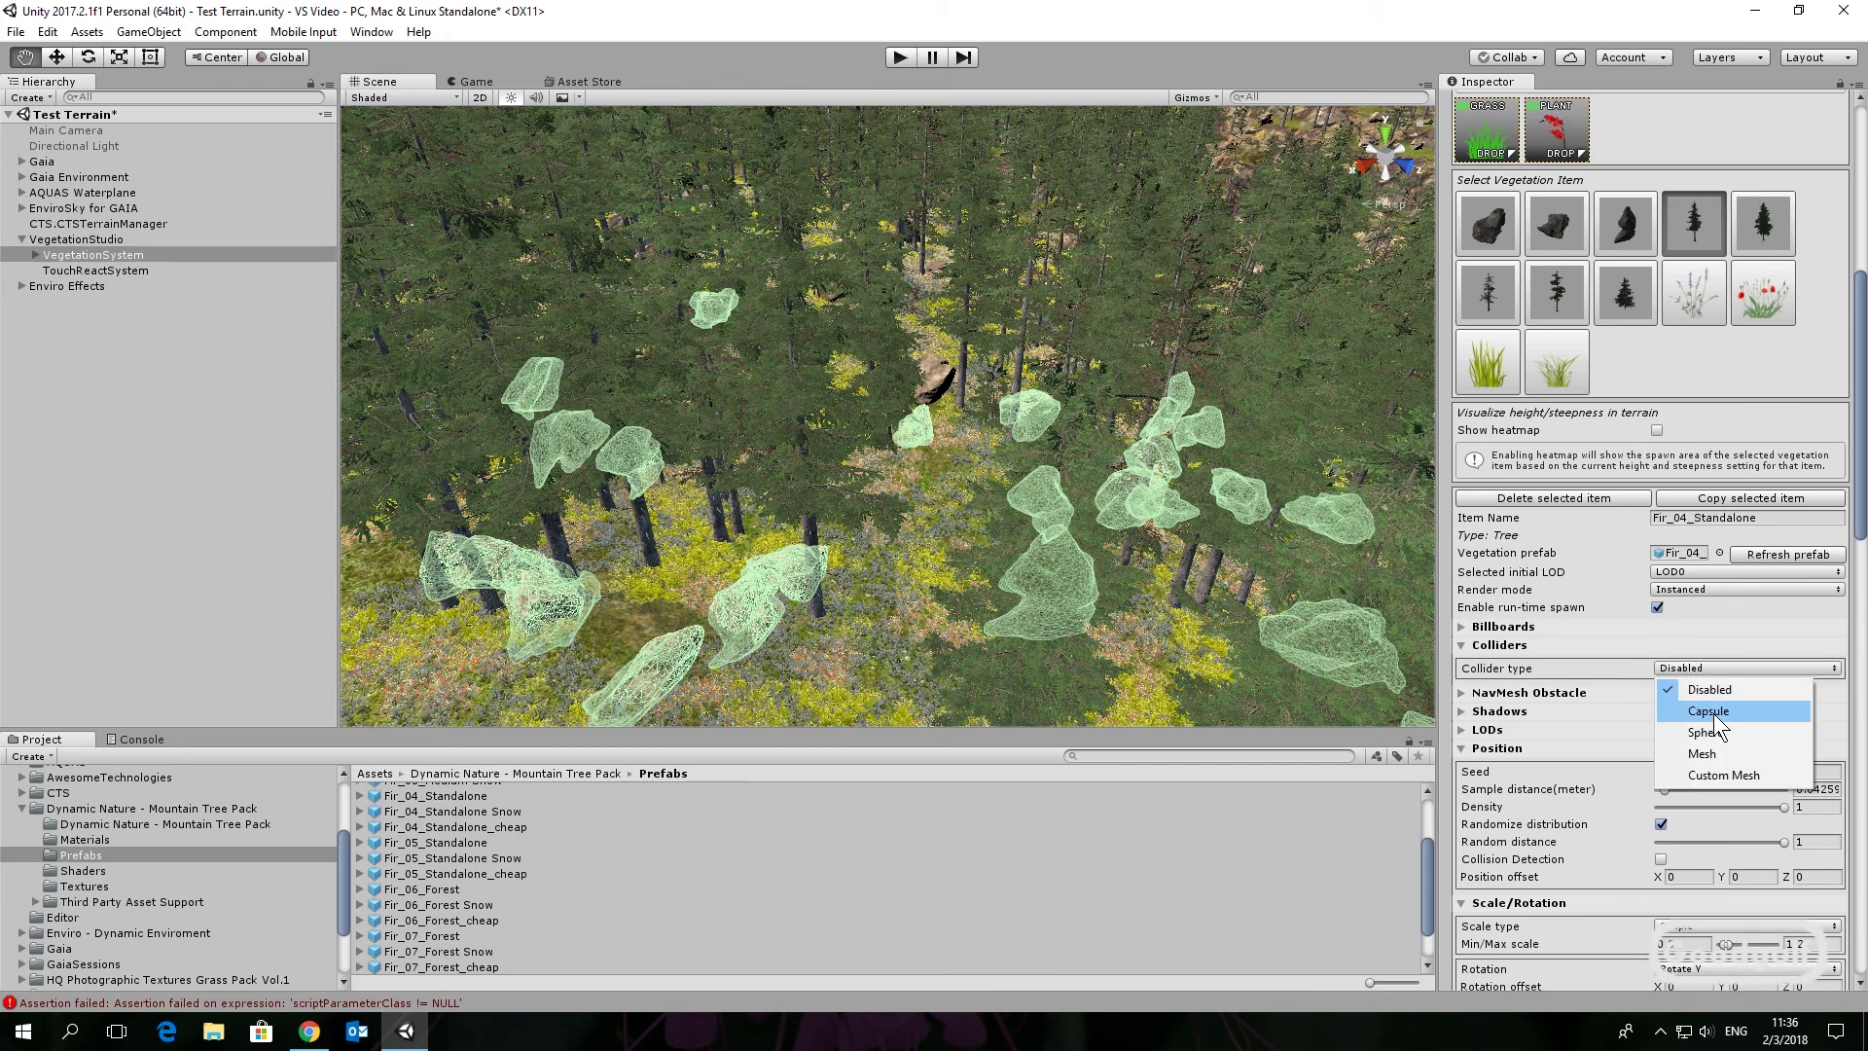
left_click(1713, 714)
left_click(1756, 228)
left_click(1707, 668)
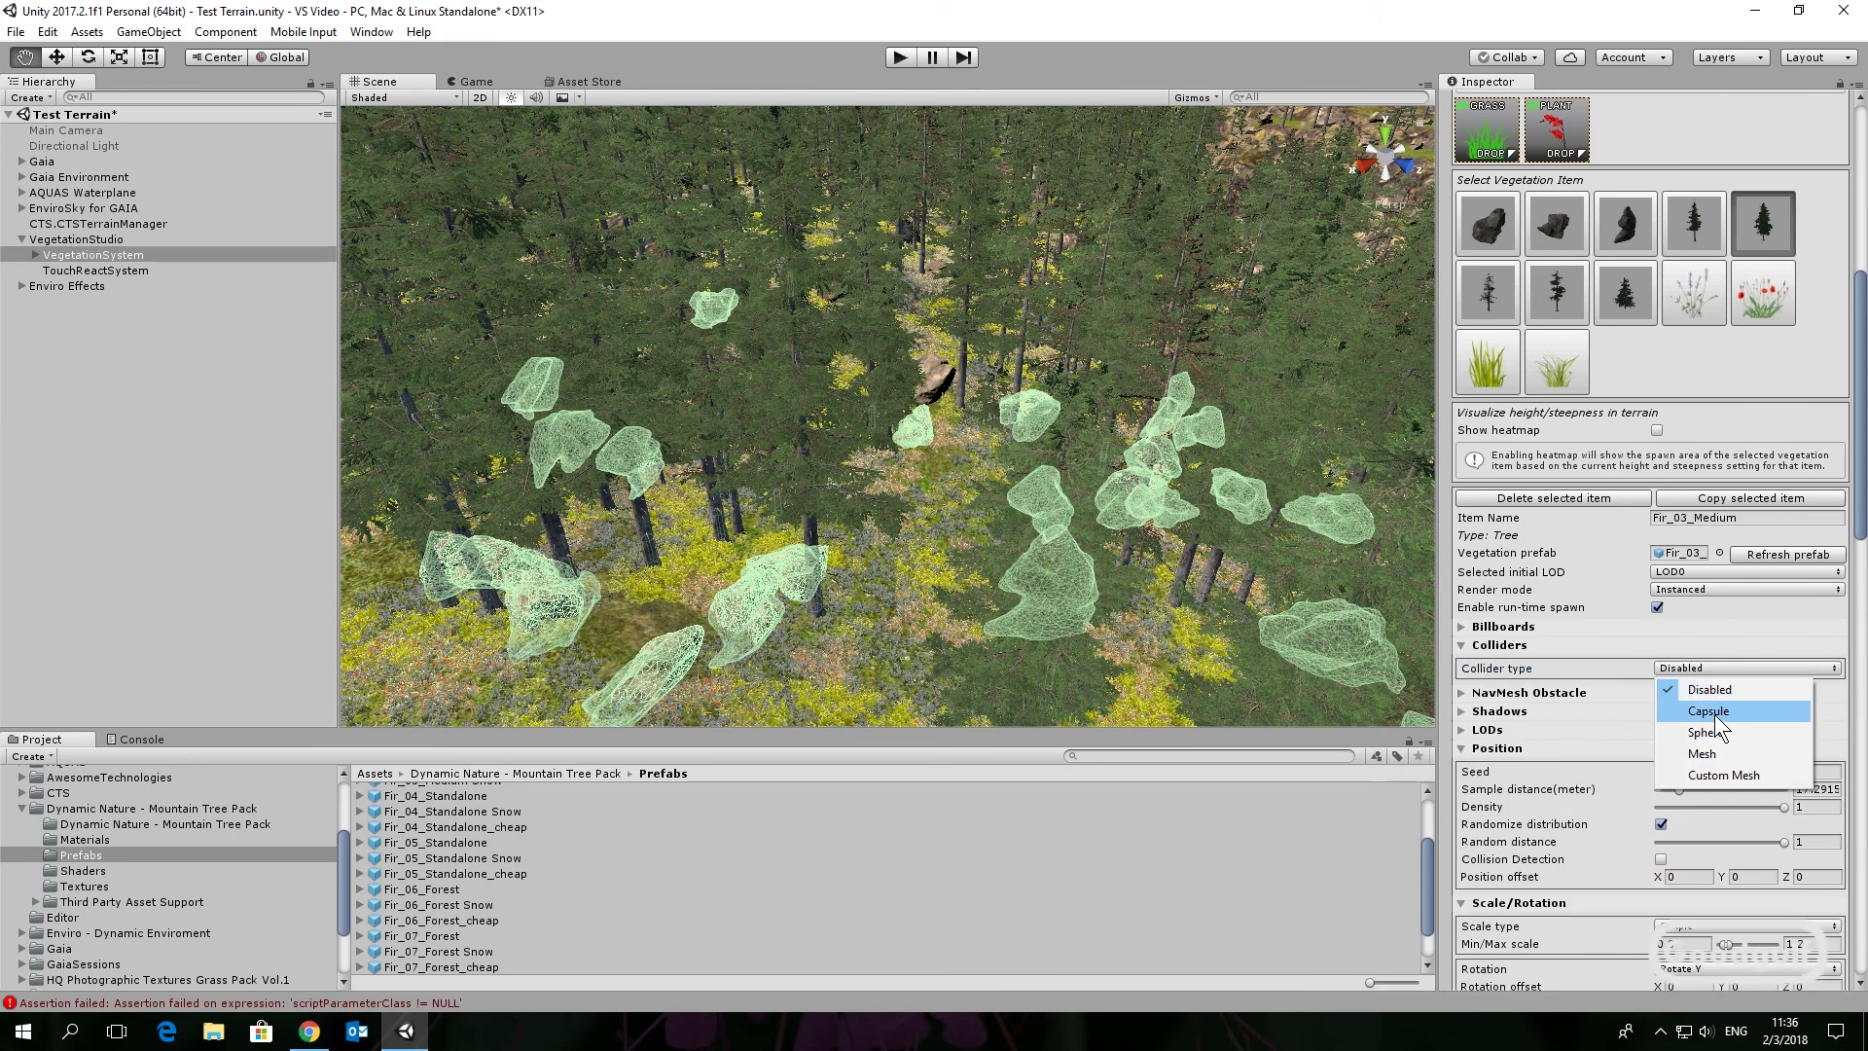
left_click(1714, 714)
Set the collider type of the Fir_08_Dead_Forest and Fir_06_Forest tree items to Capsule
left_click(1503, 310)
left_click(1696, 666)
left_click(1714, 712)
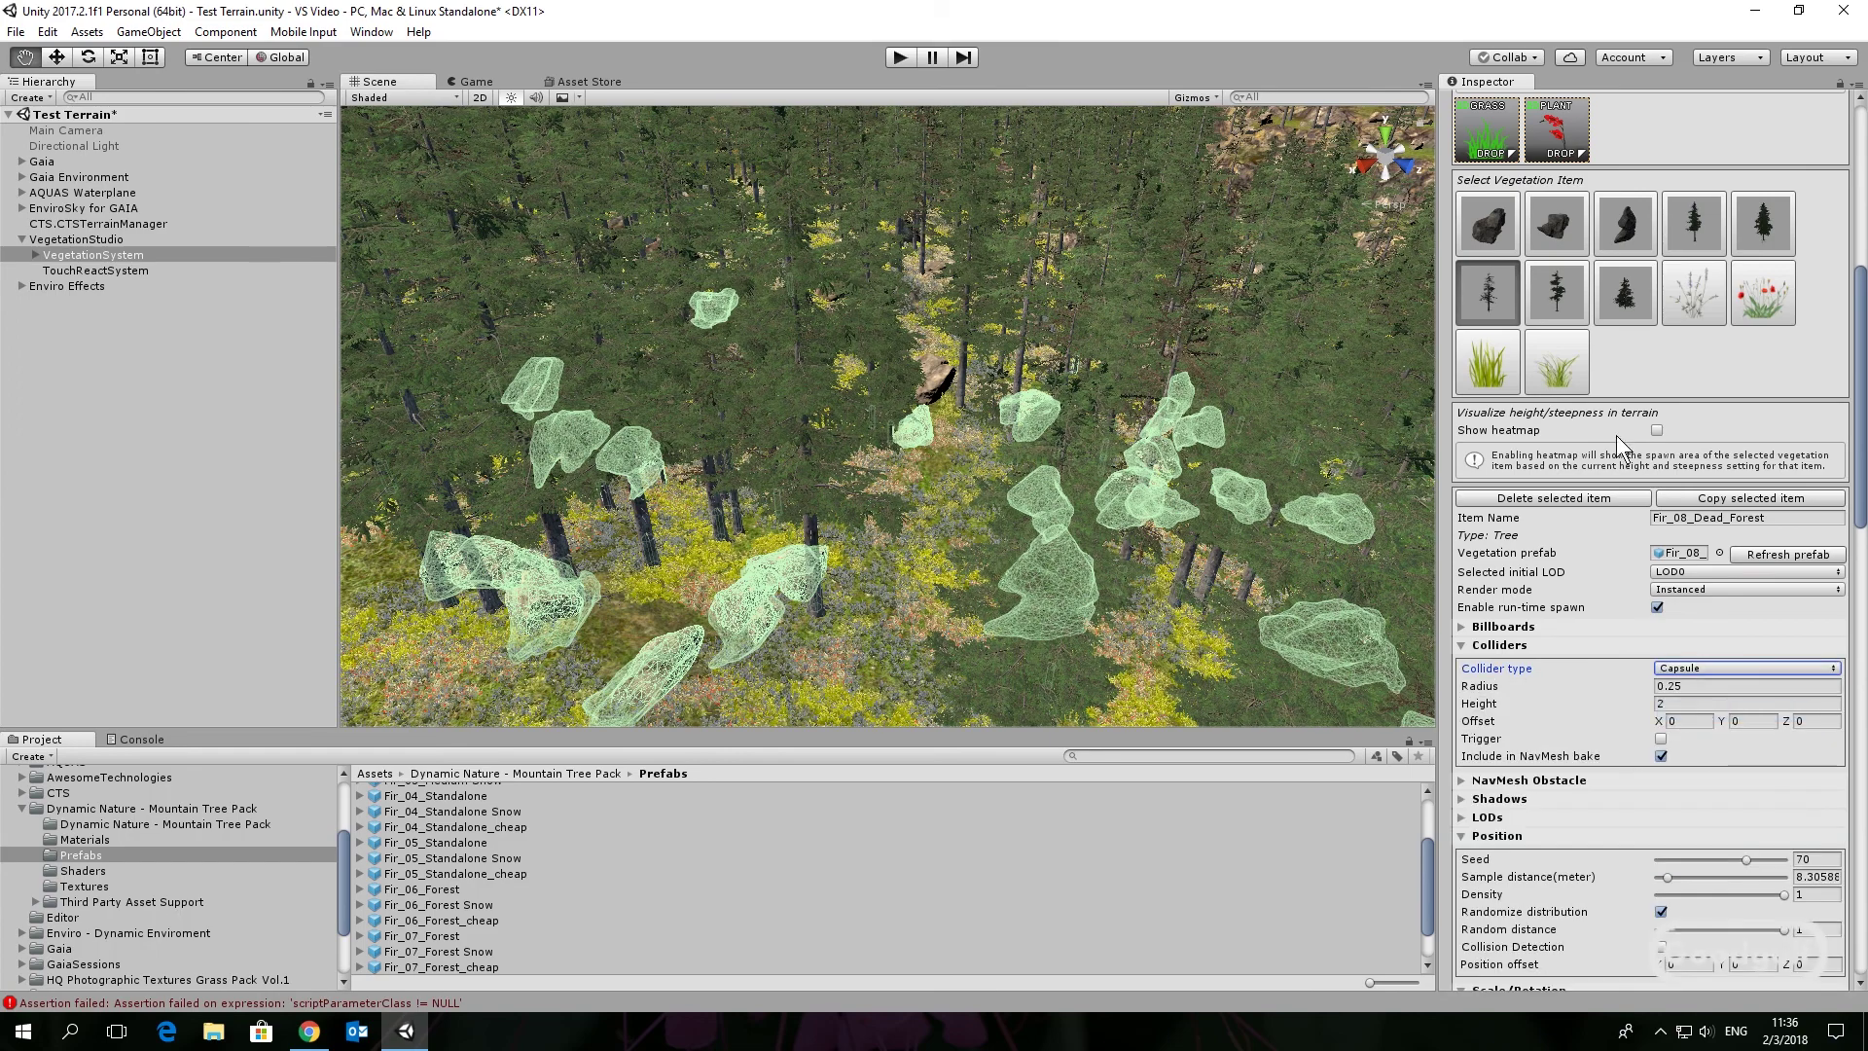
left_click(1557, 292)
left_click(1688, 668)
left_click(1709, 711)
Set the collider type of the Fir_01_Plant tree item to Capsule
left_click(1625, 297)
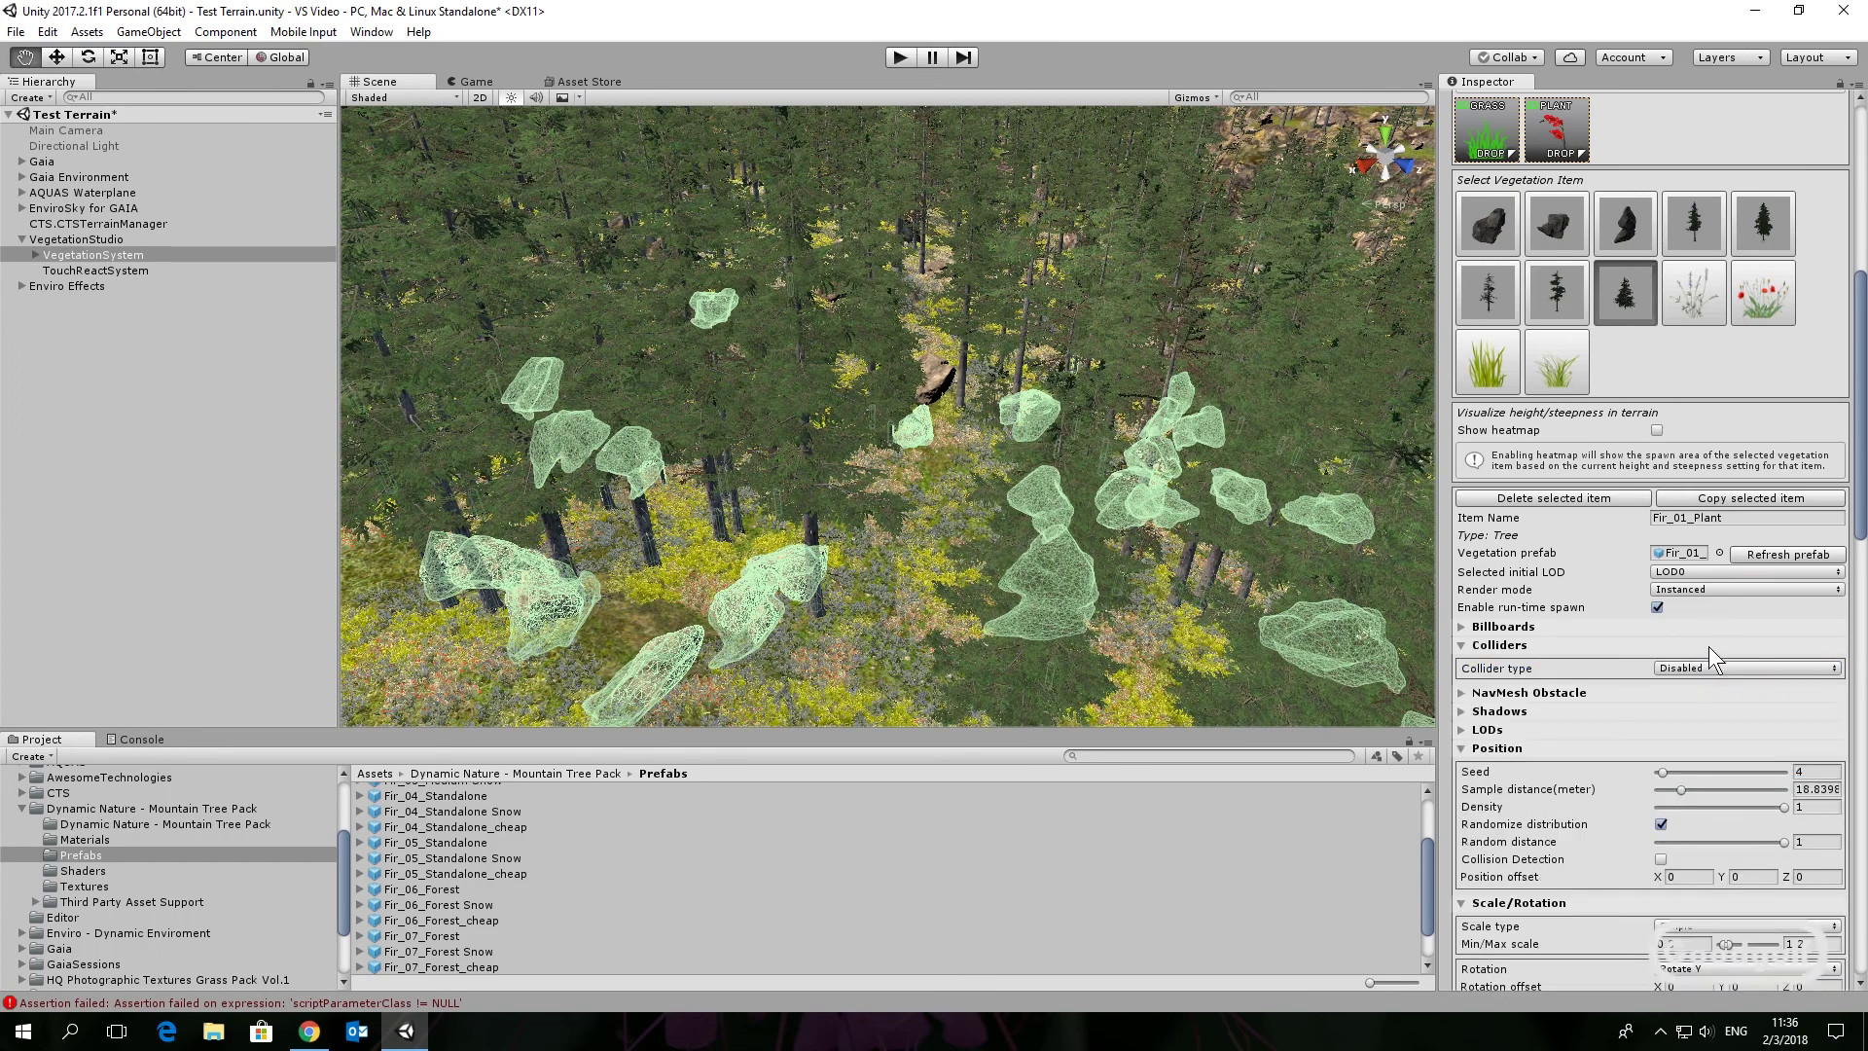
left_click(1708, 667)
left_click(1714, 711)
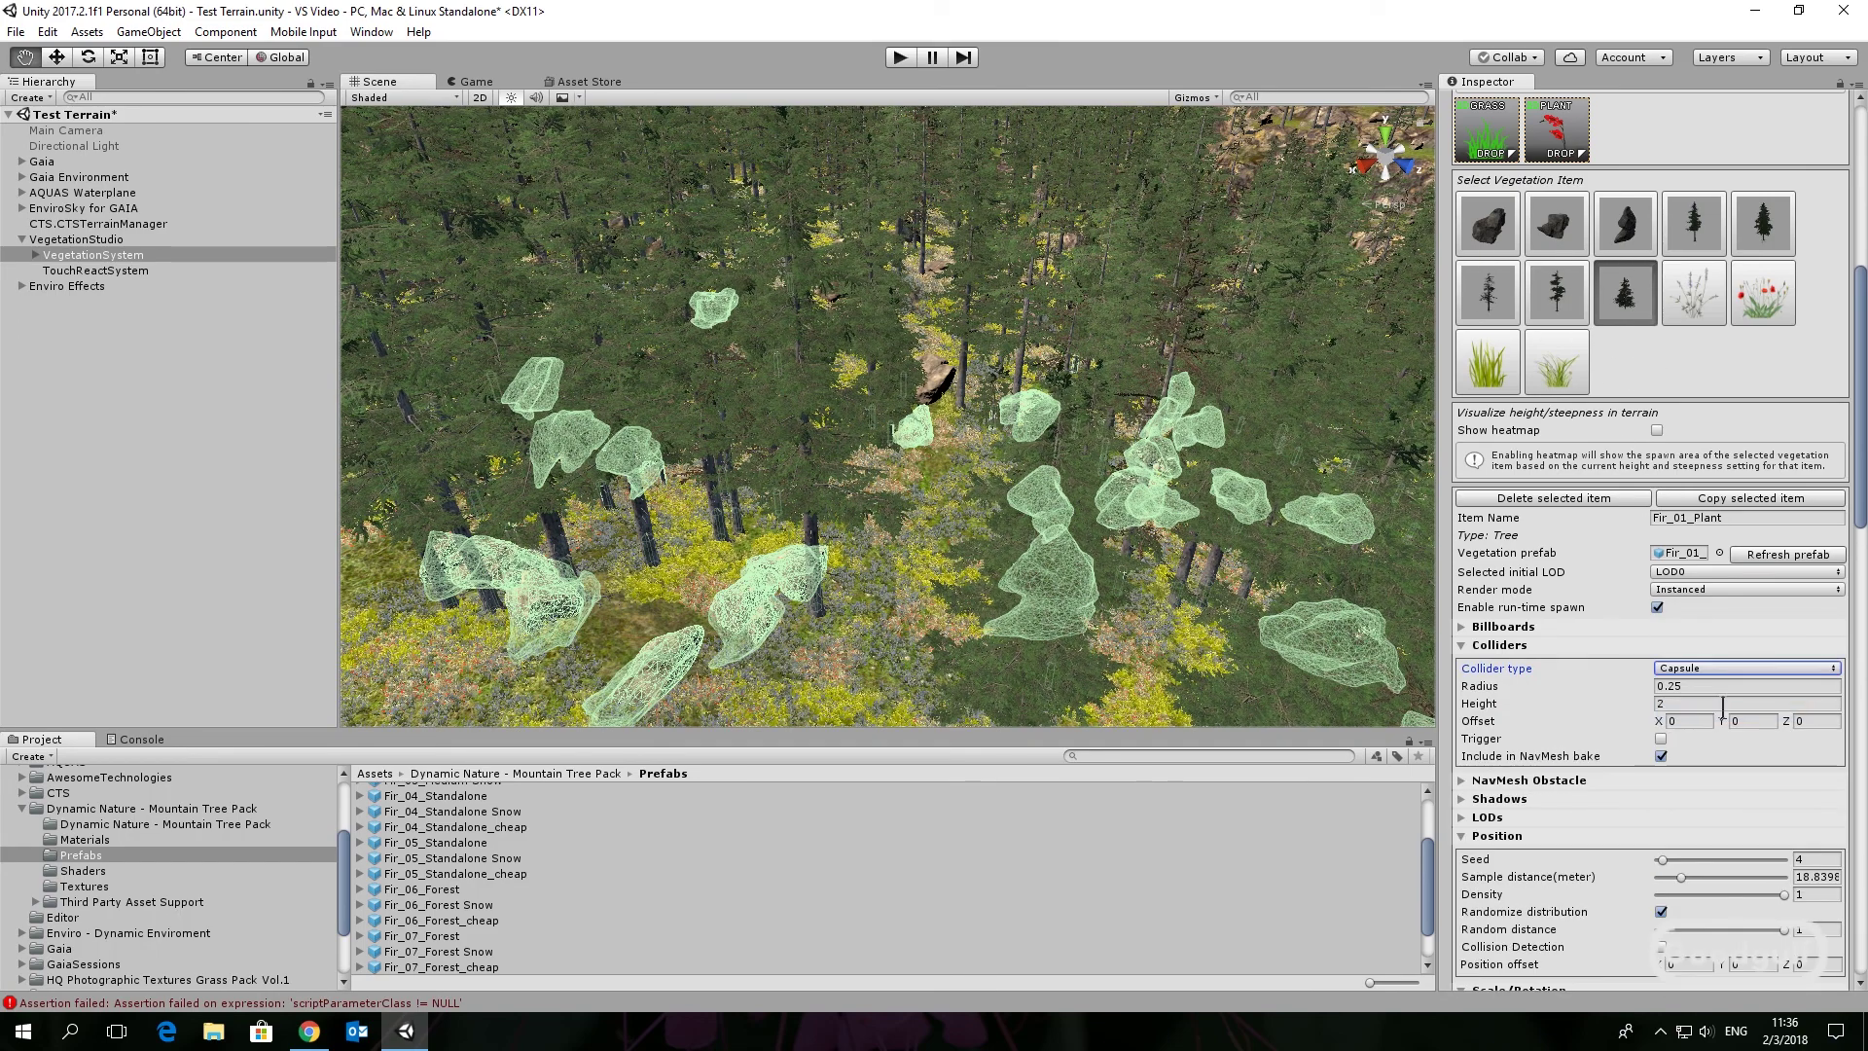
Focus the scene view on the Player inside Gaia Environment and create a 3D sphere there
left_click(22, 177)
left_click(54, 224)
double_click(54, 223)
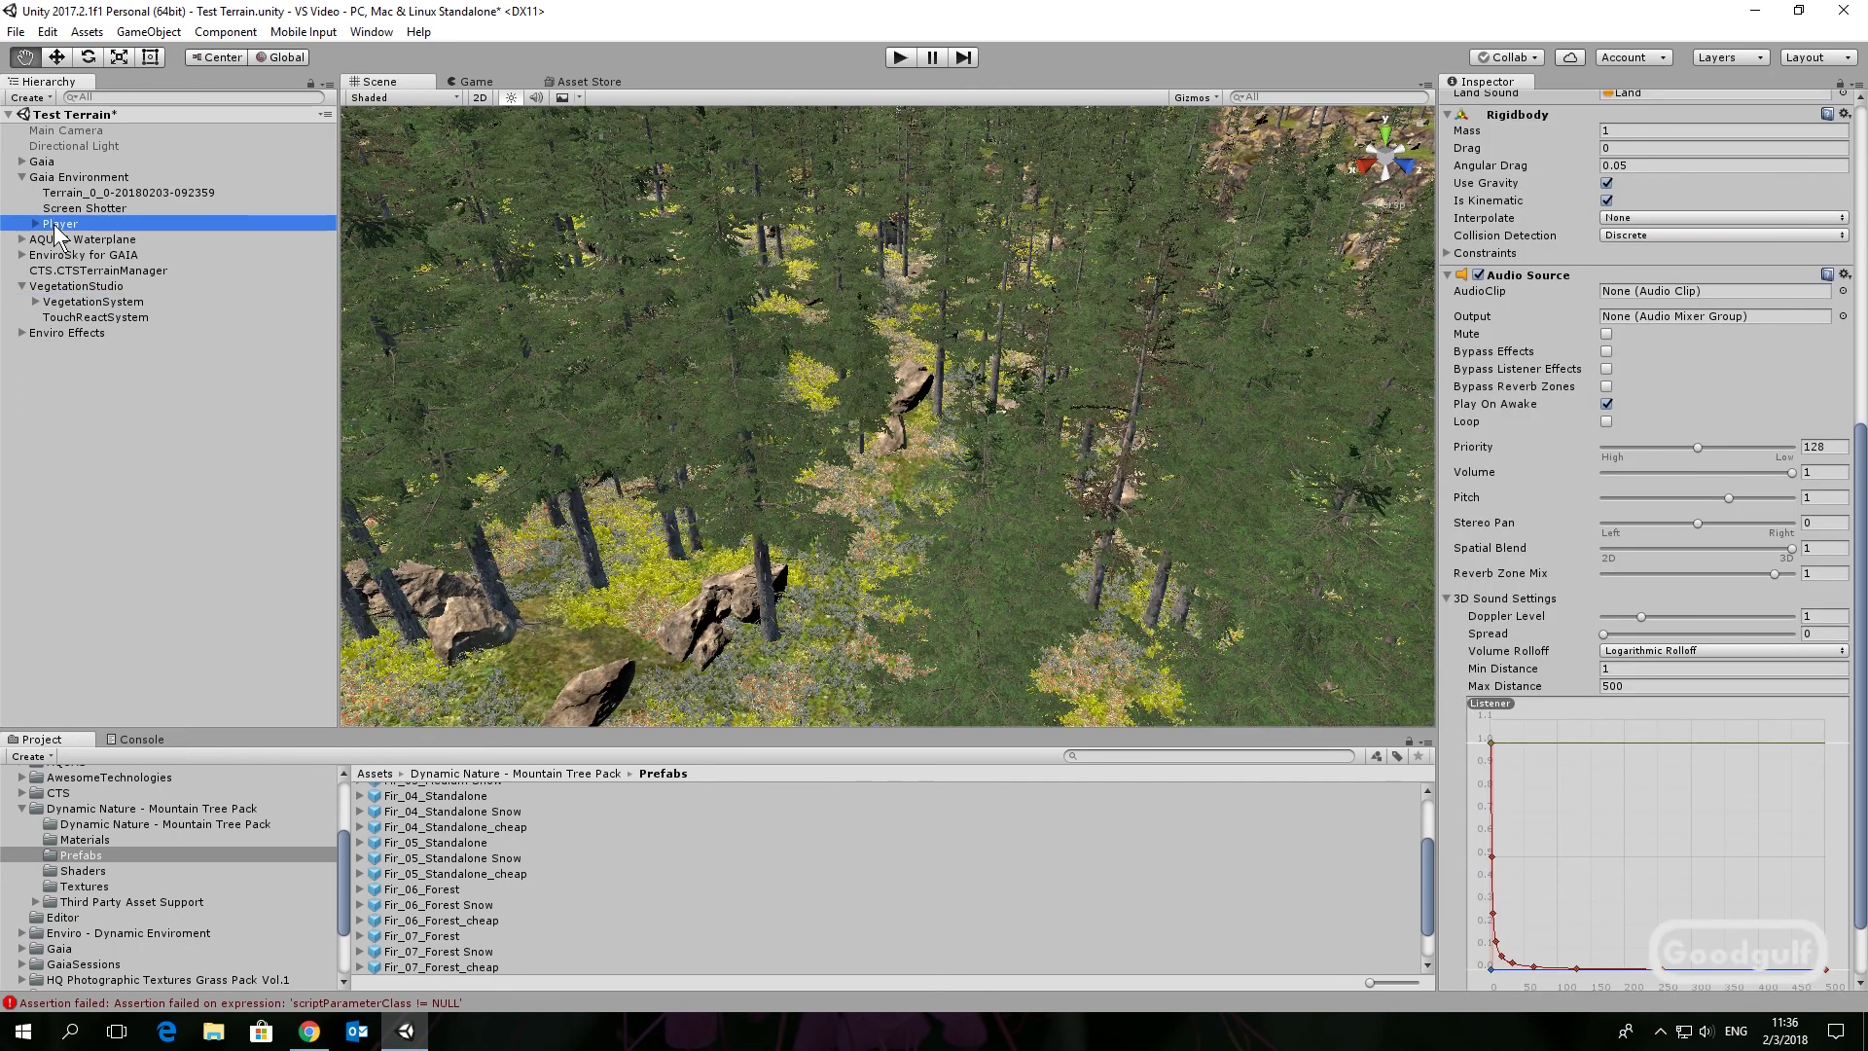
scroll(806, 368, "down", 10)
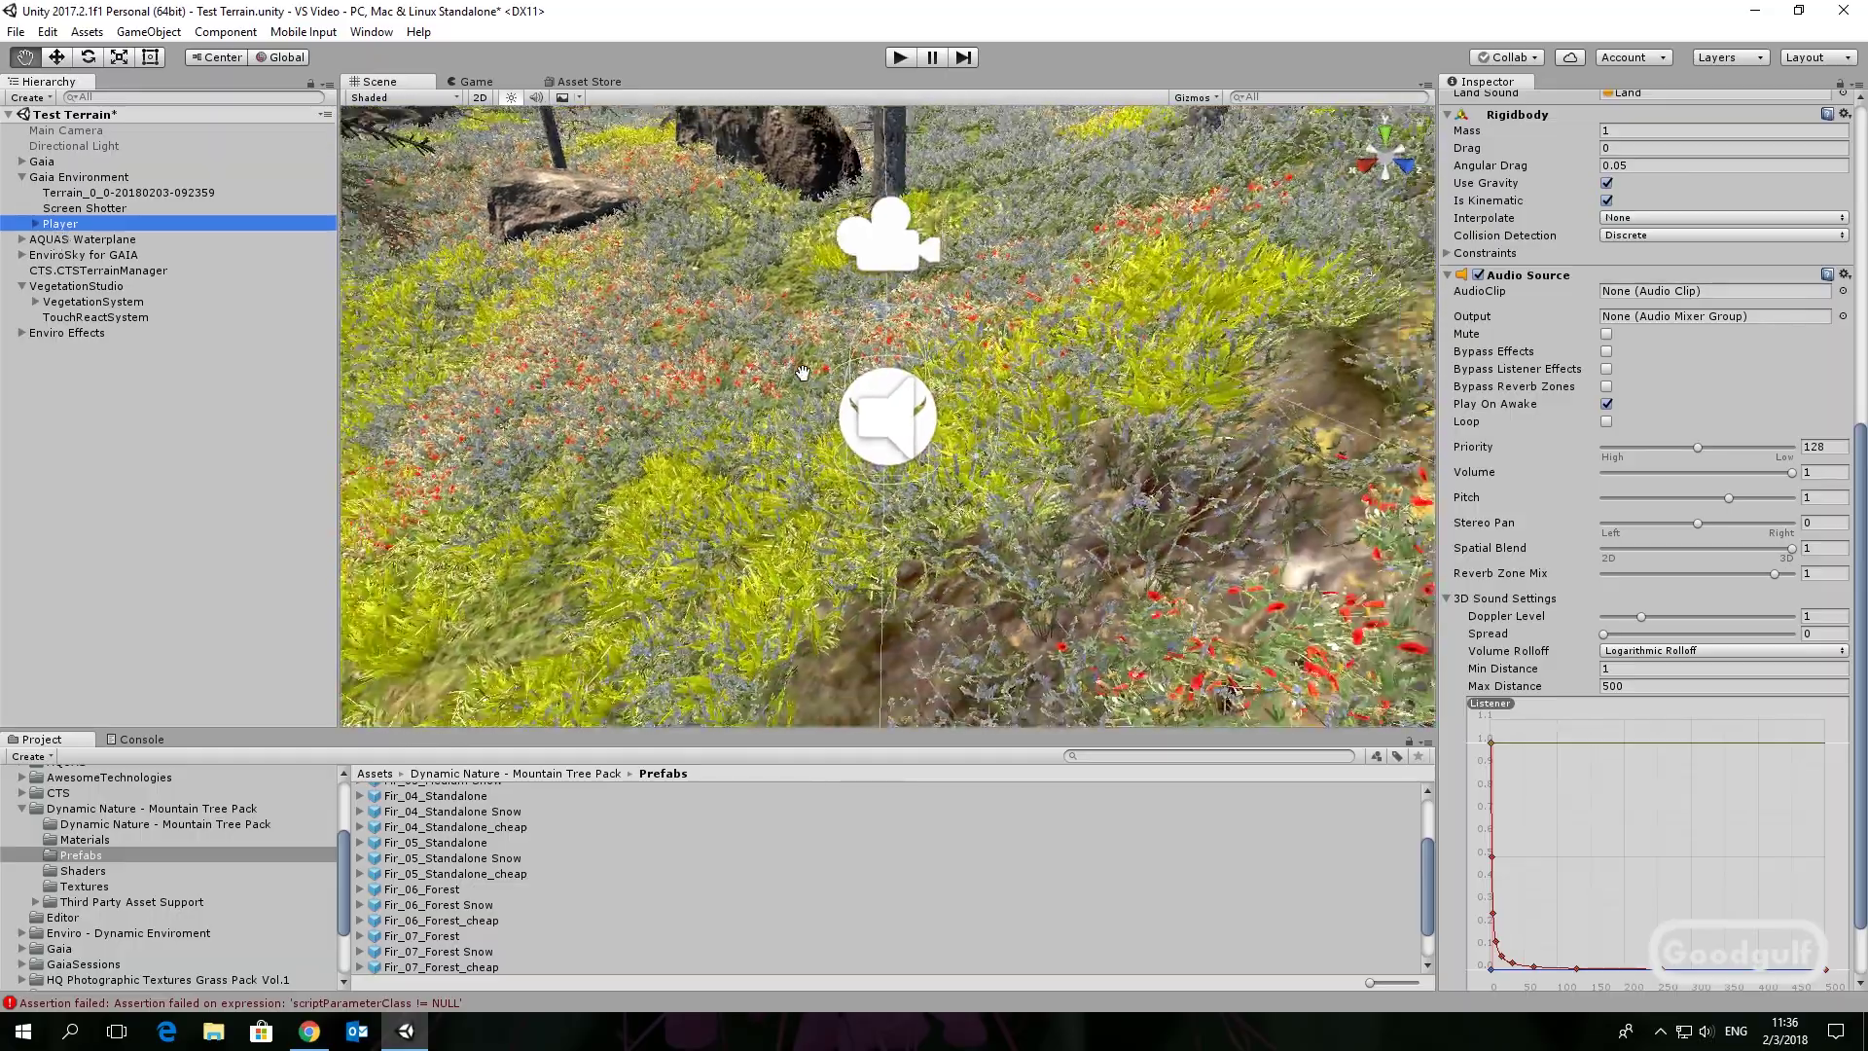
scroll(784, 359, "down", 6)
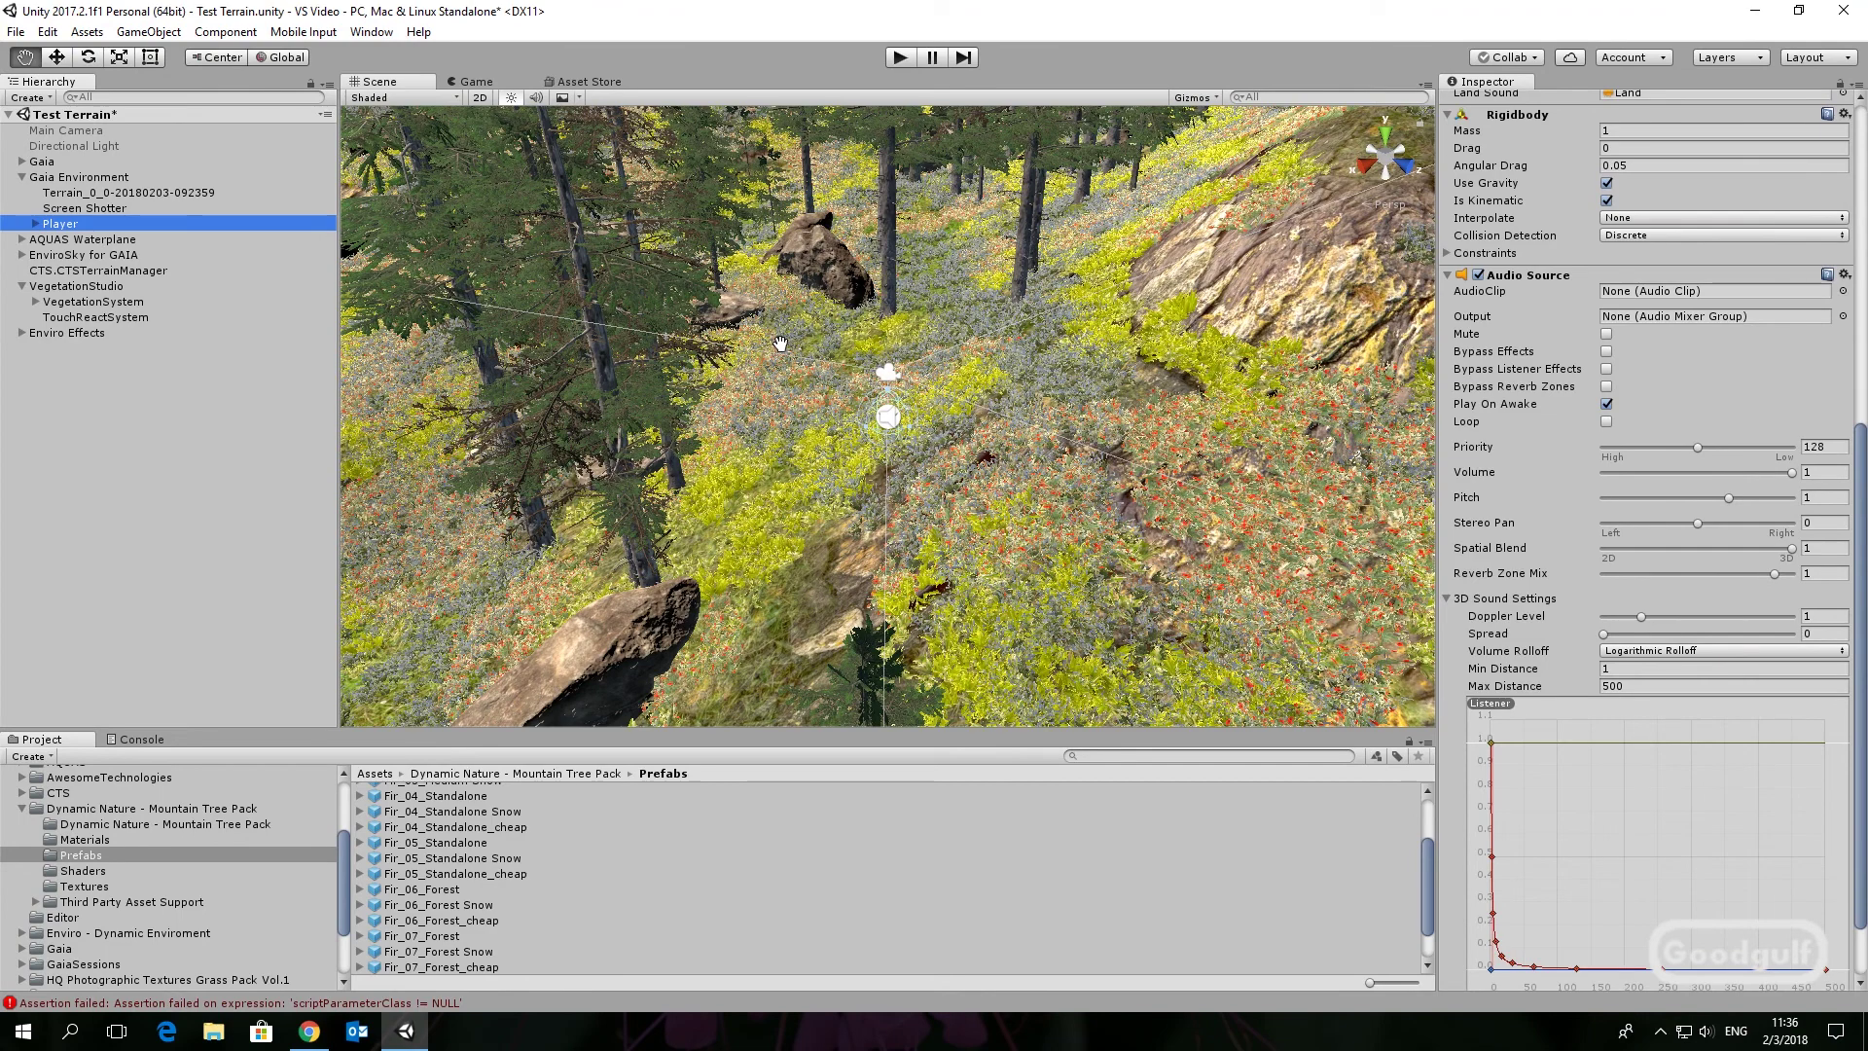
left_click(148, 32)
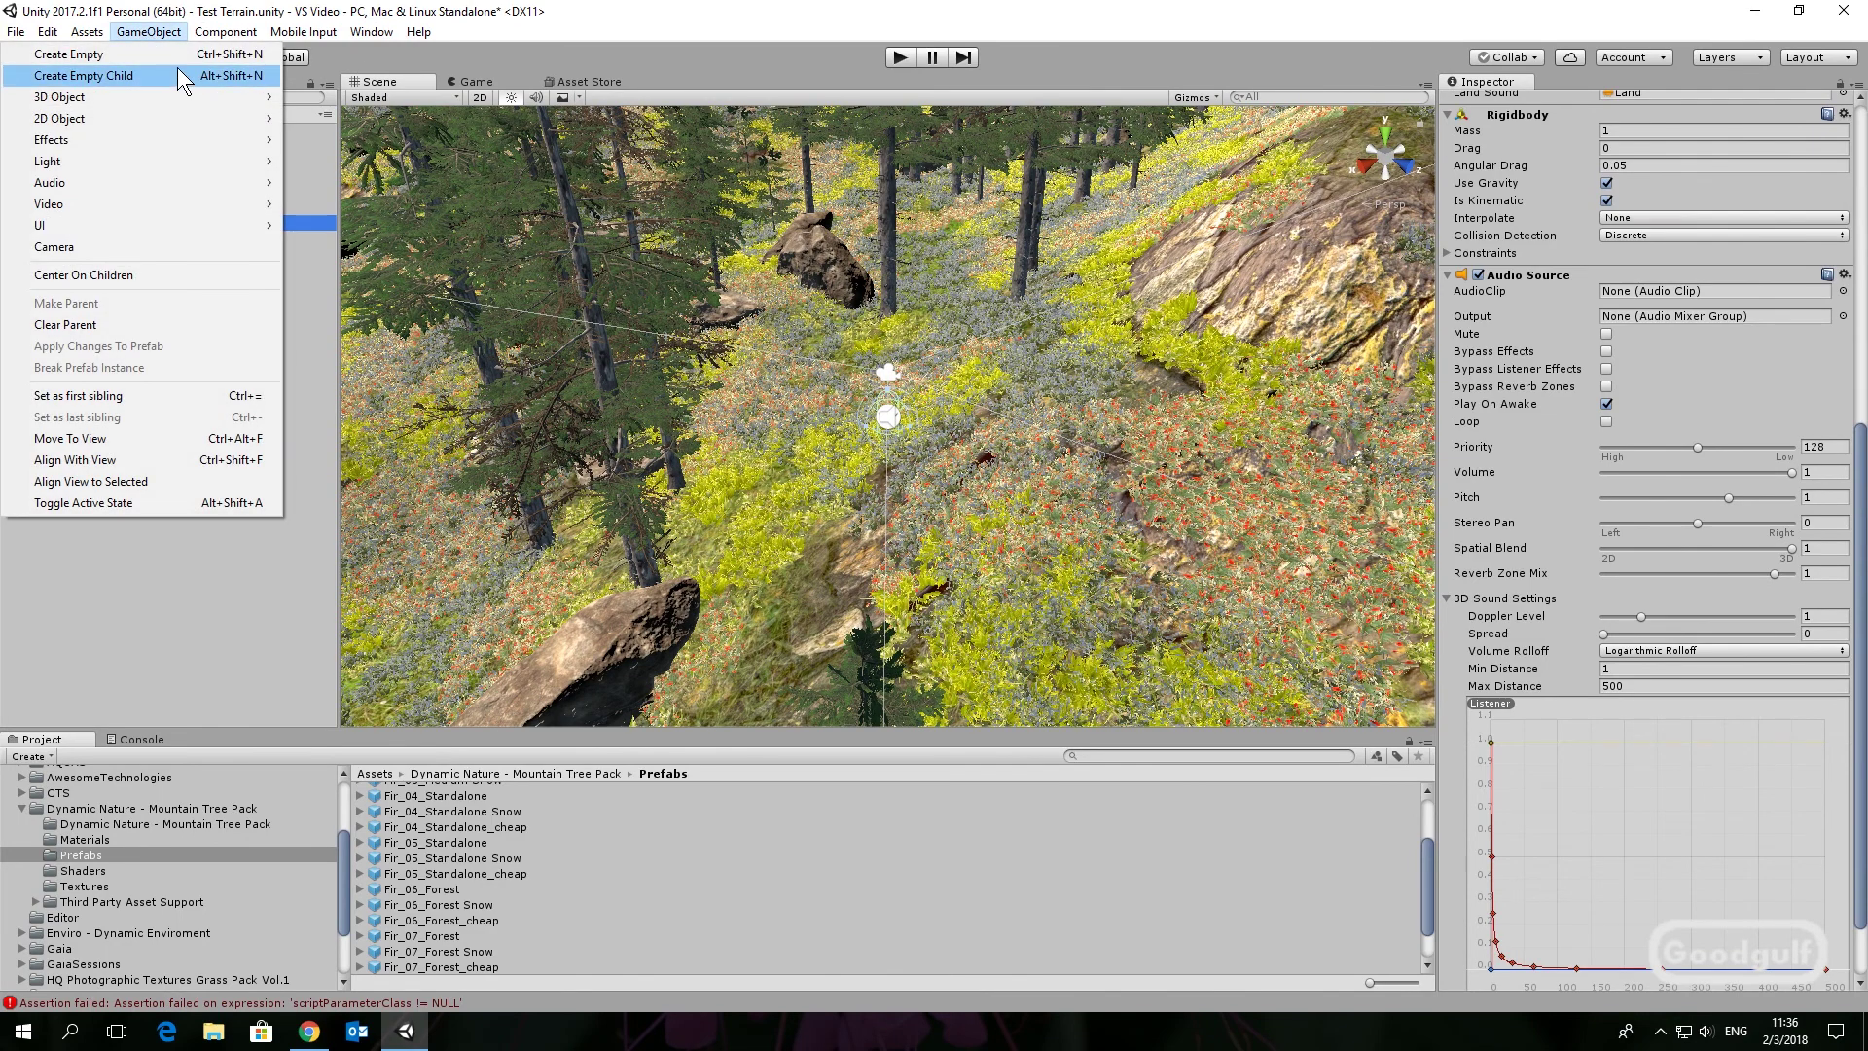
mouse_move(150, 97)
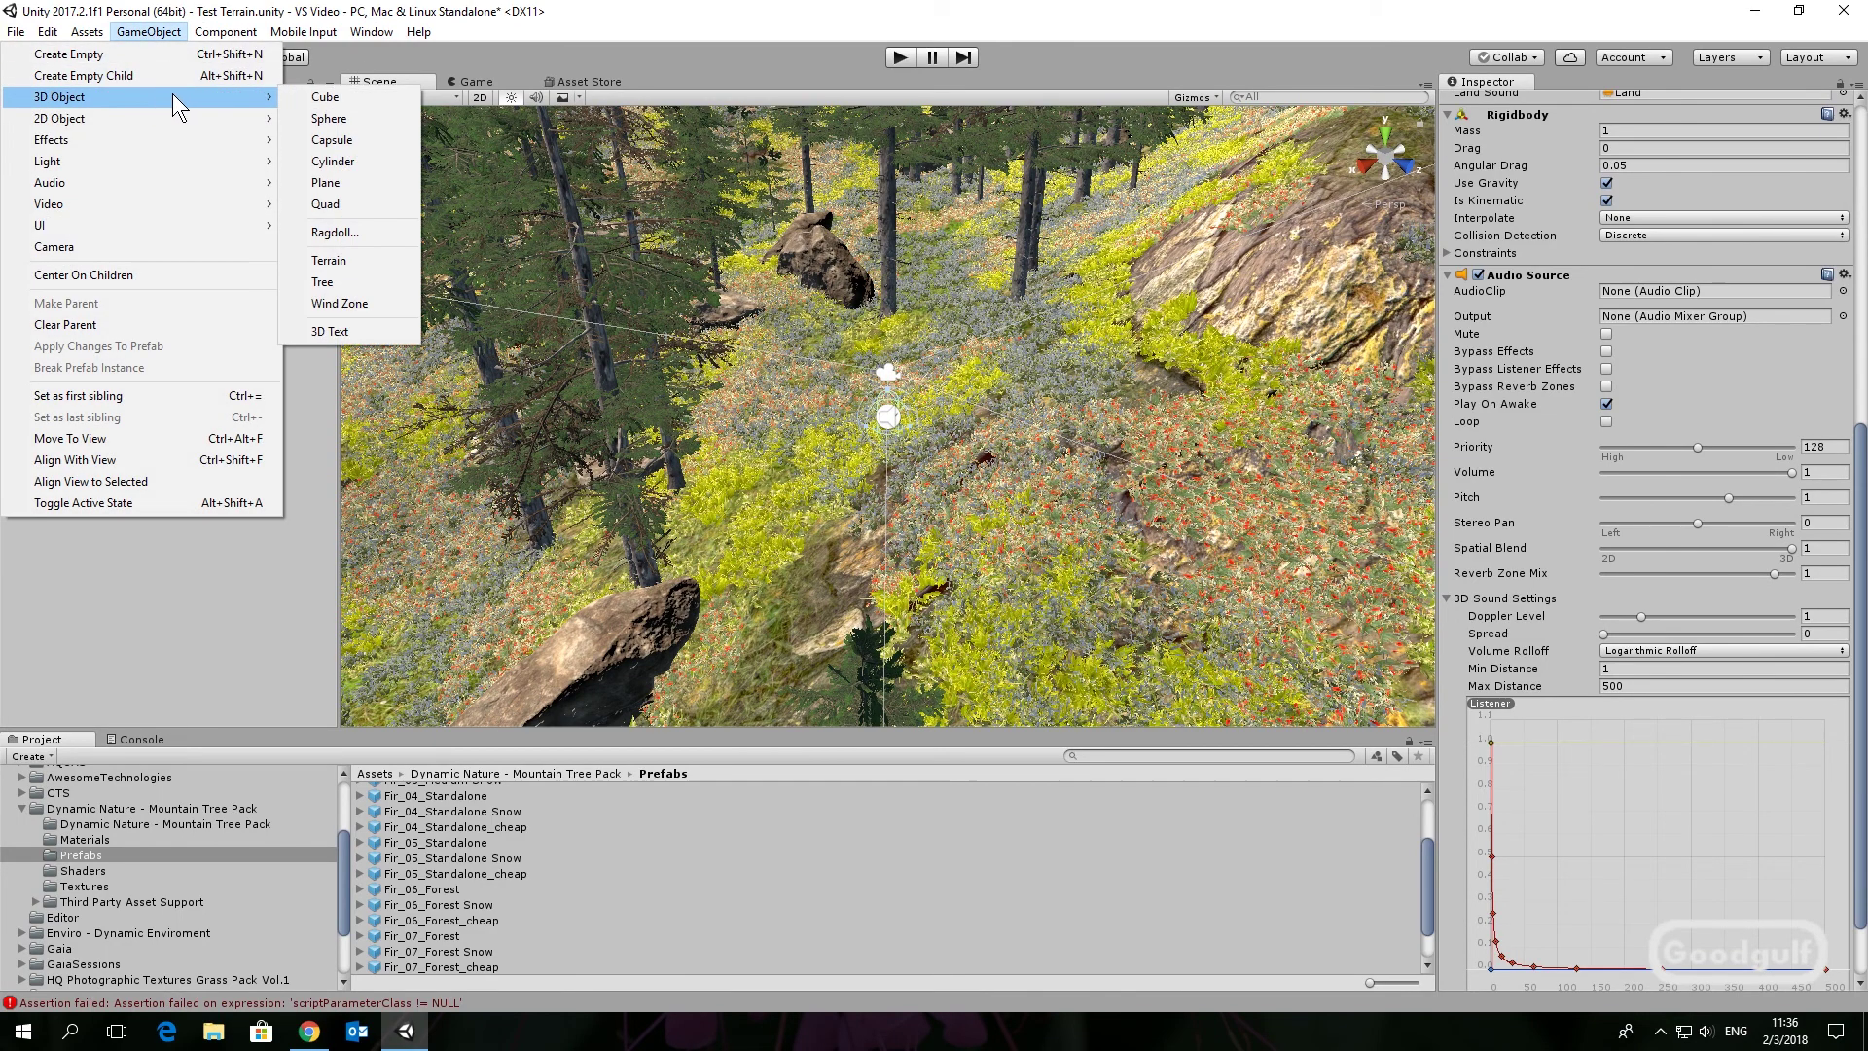
left_click(350, 118)
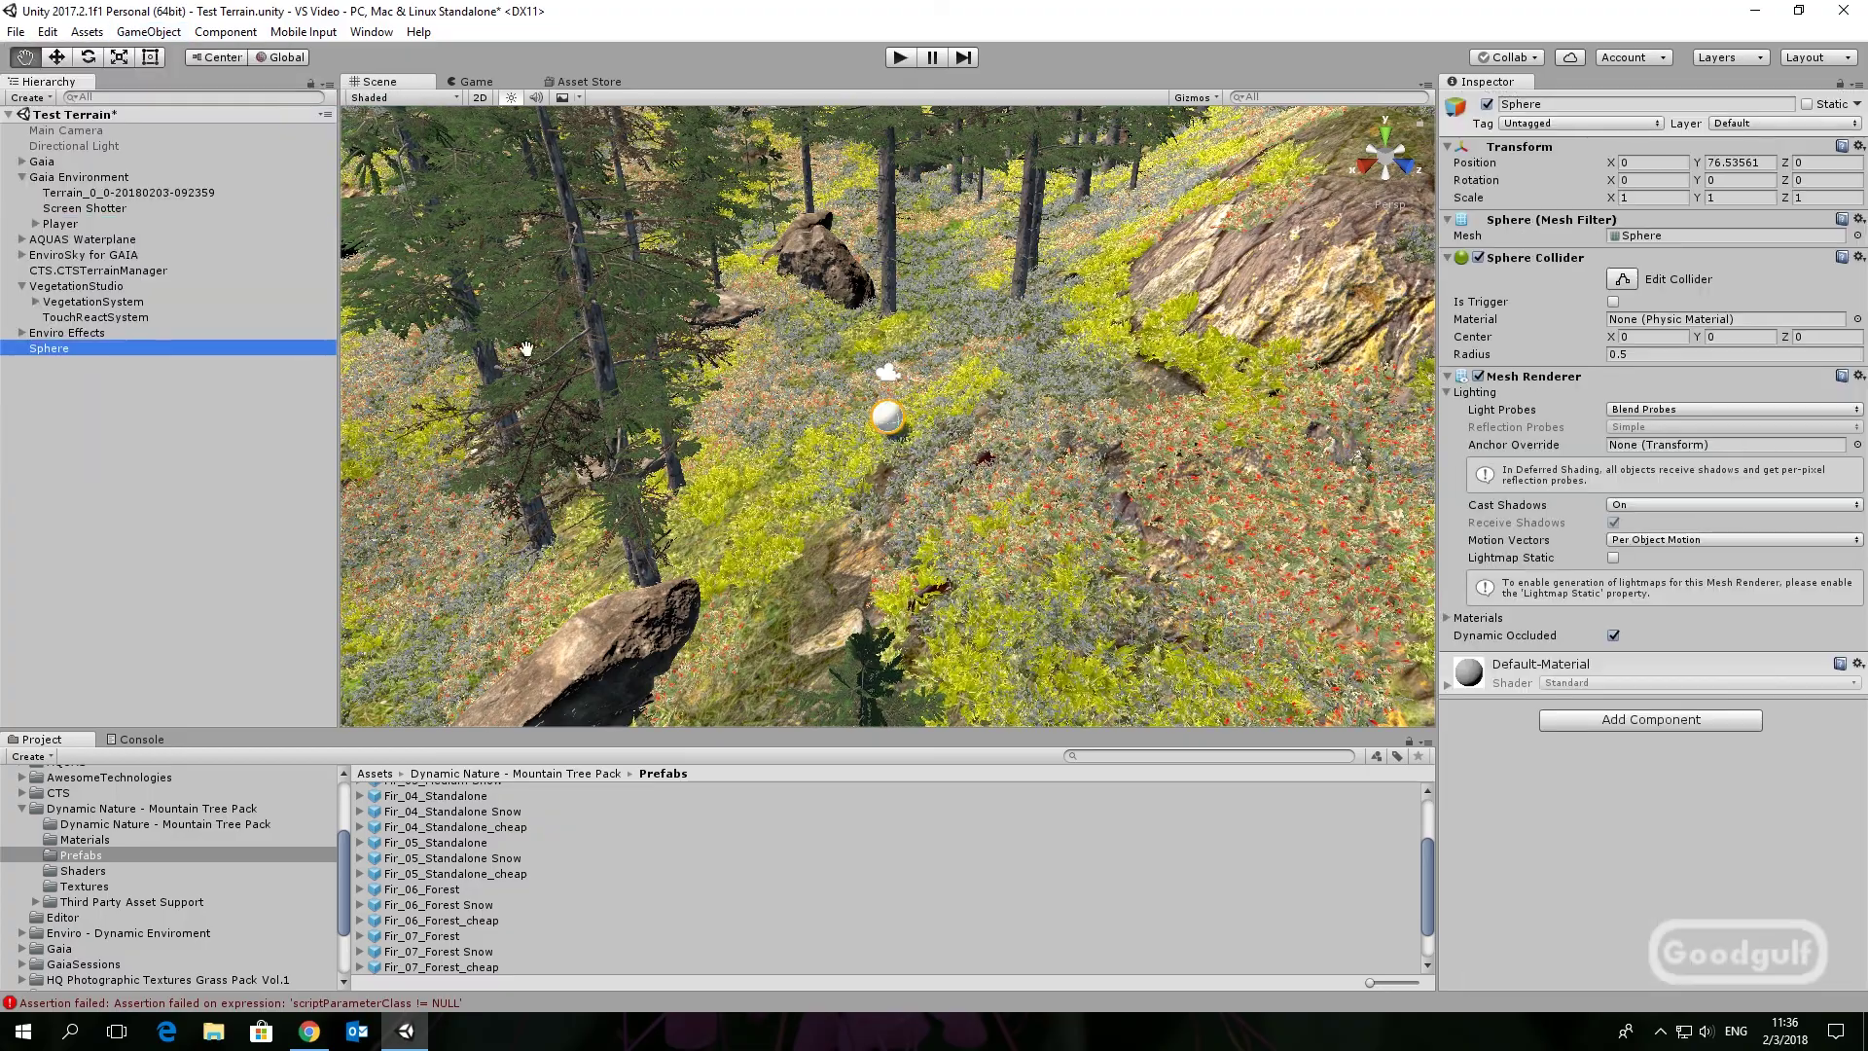
Scale the sphere to 5 on all three axes and place it beside the player at about Y 76.63, Z 7.96
left_click(57, 57)
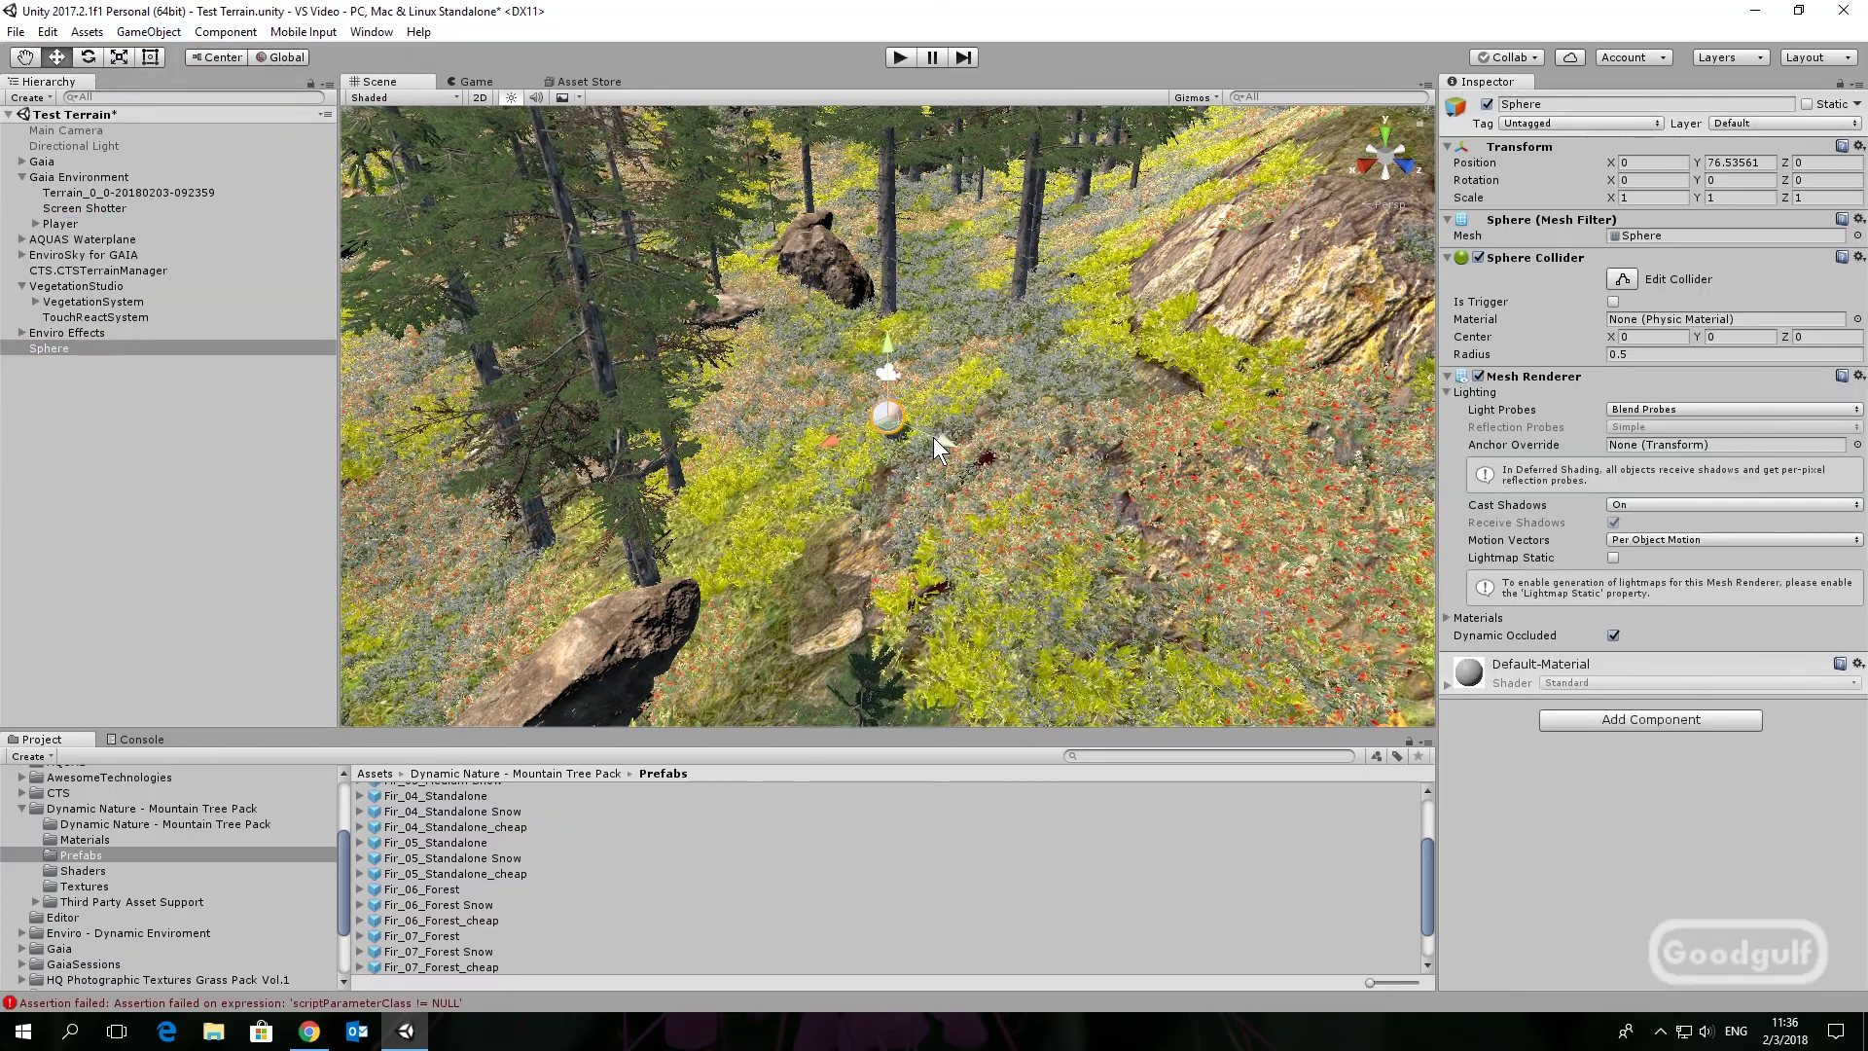
left_click_drag(932, 435, 1125, 424)
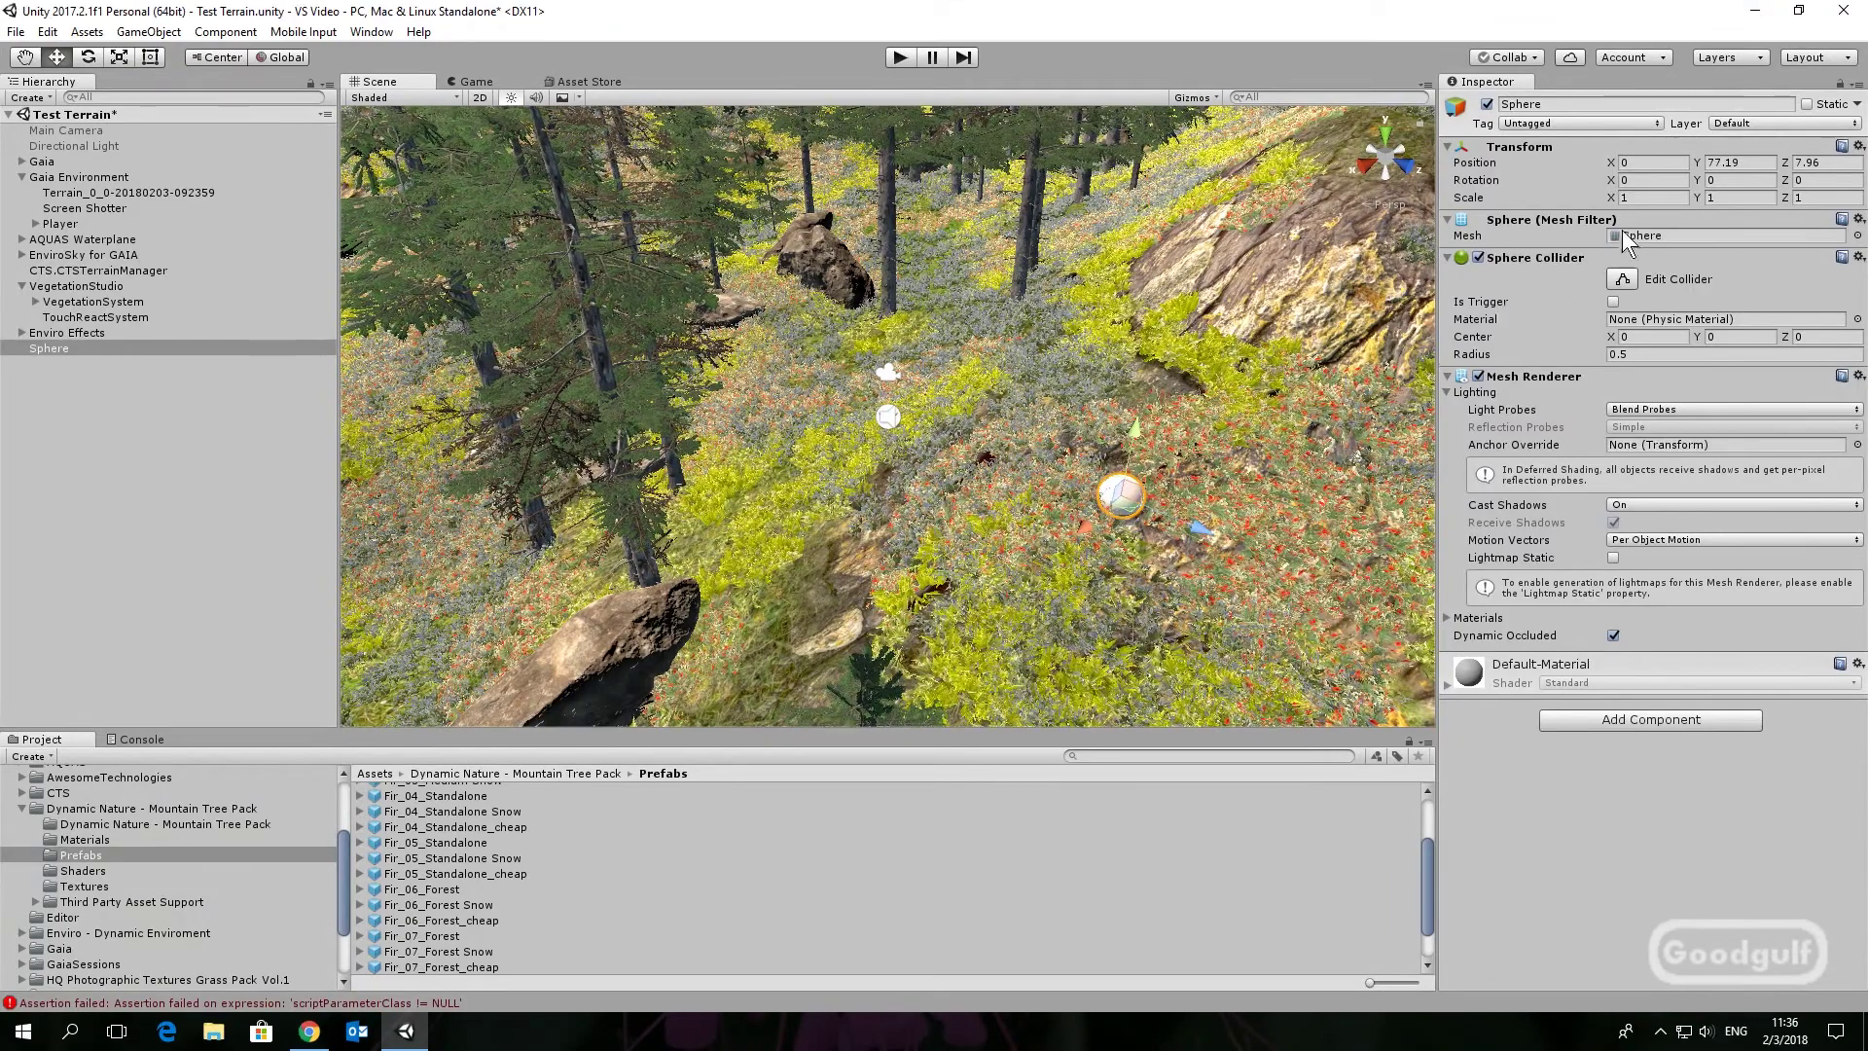
left_click(1640, 197)
type("5")
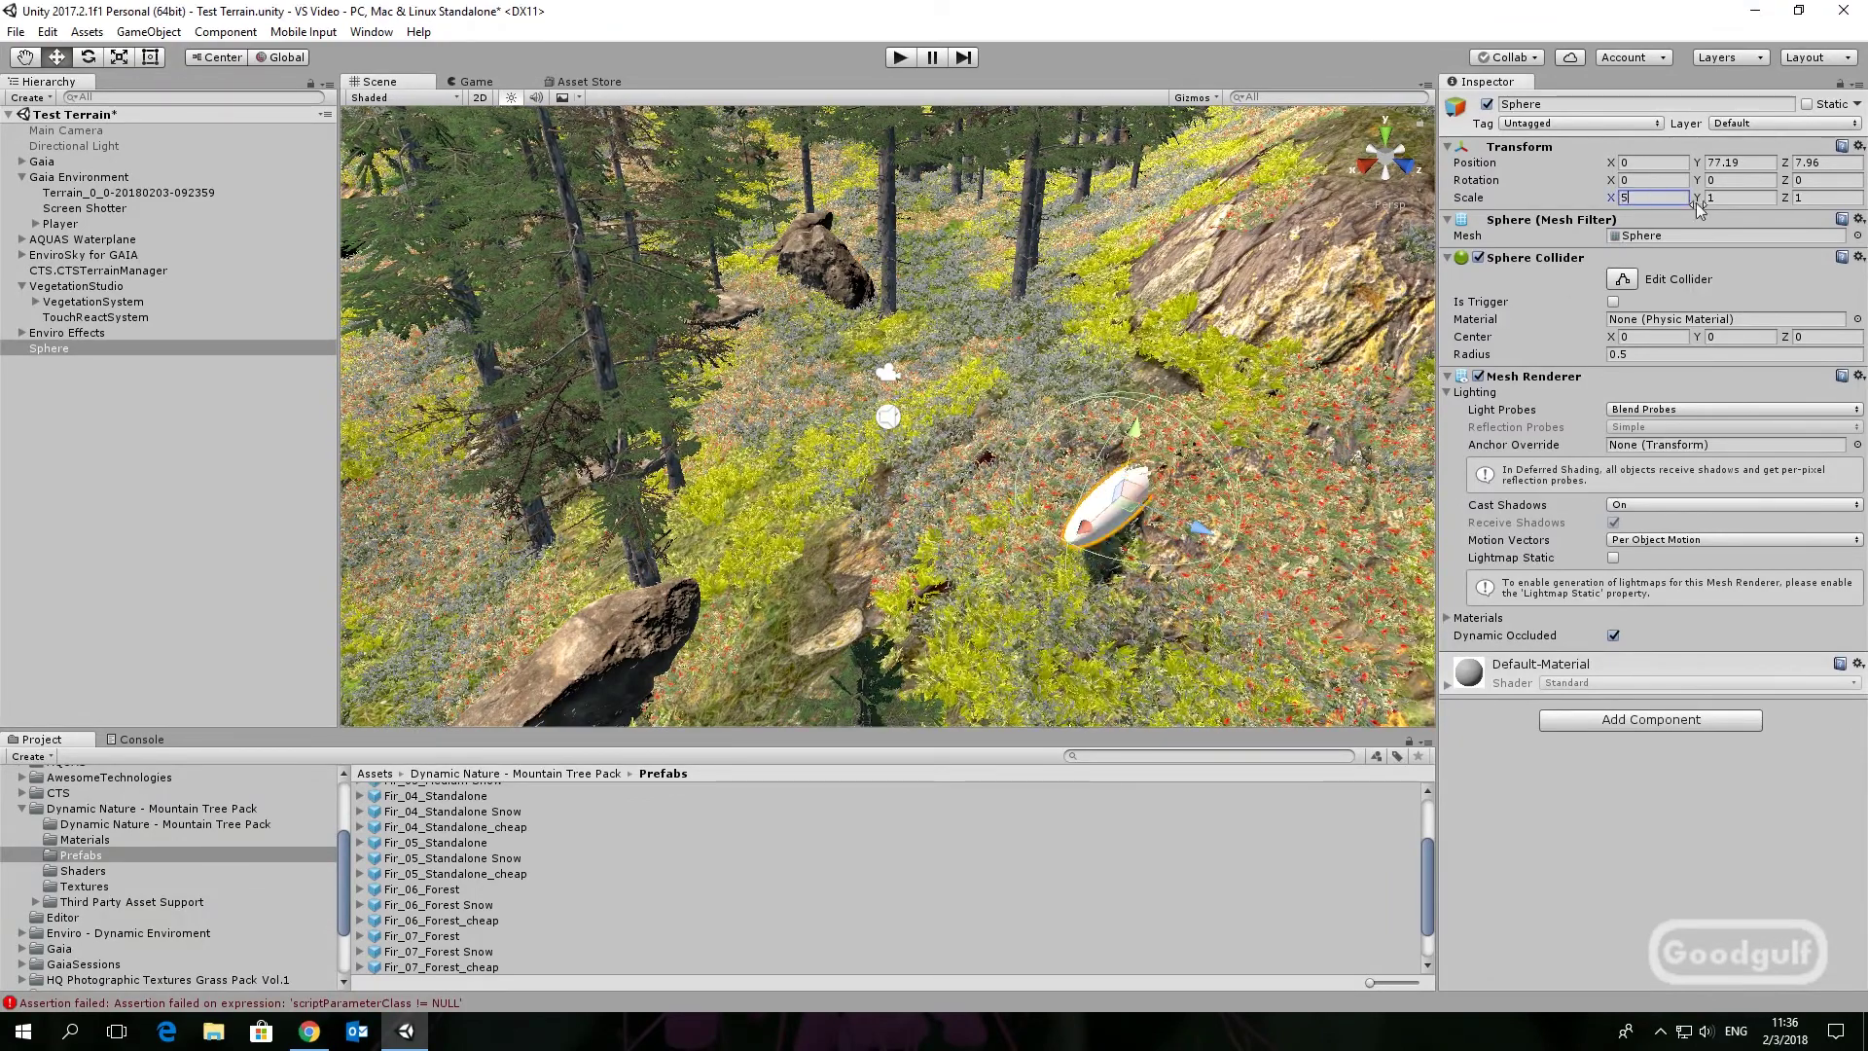
key("Tab")
type("5")
left_click(1807, 197)
type("5")
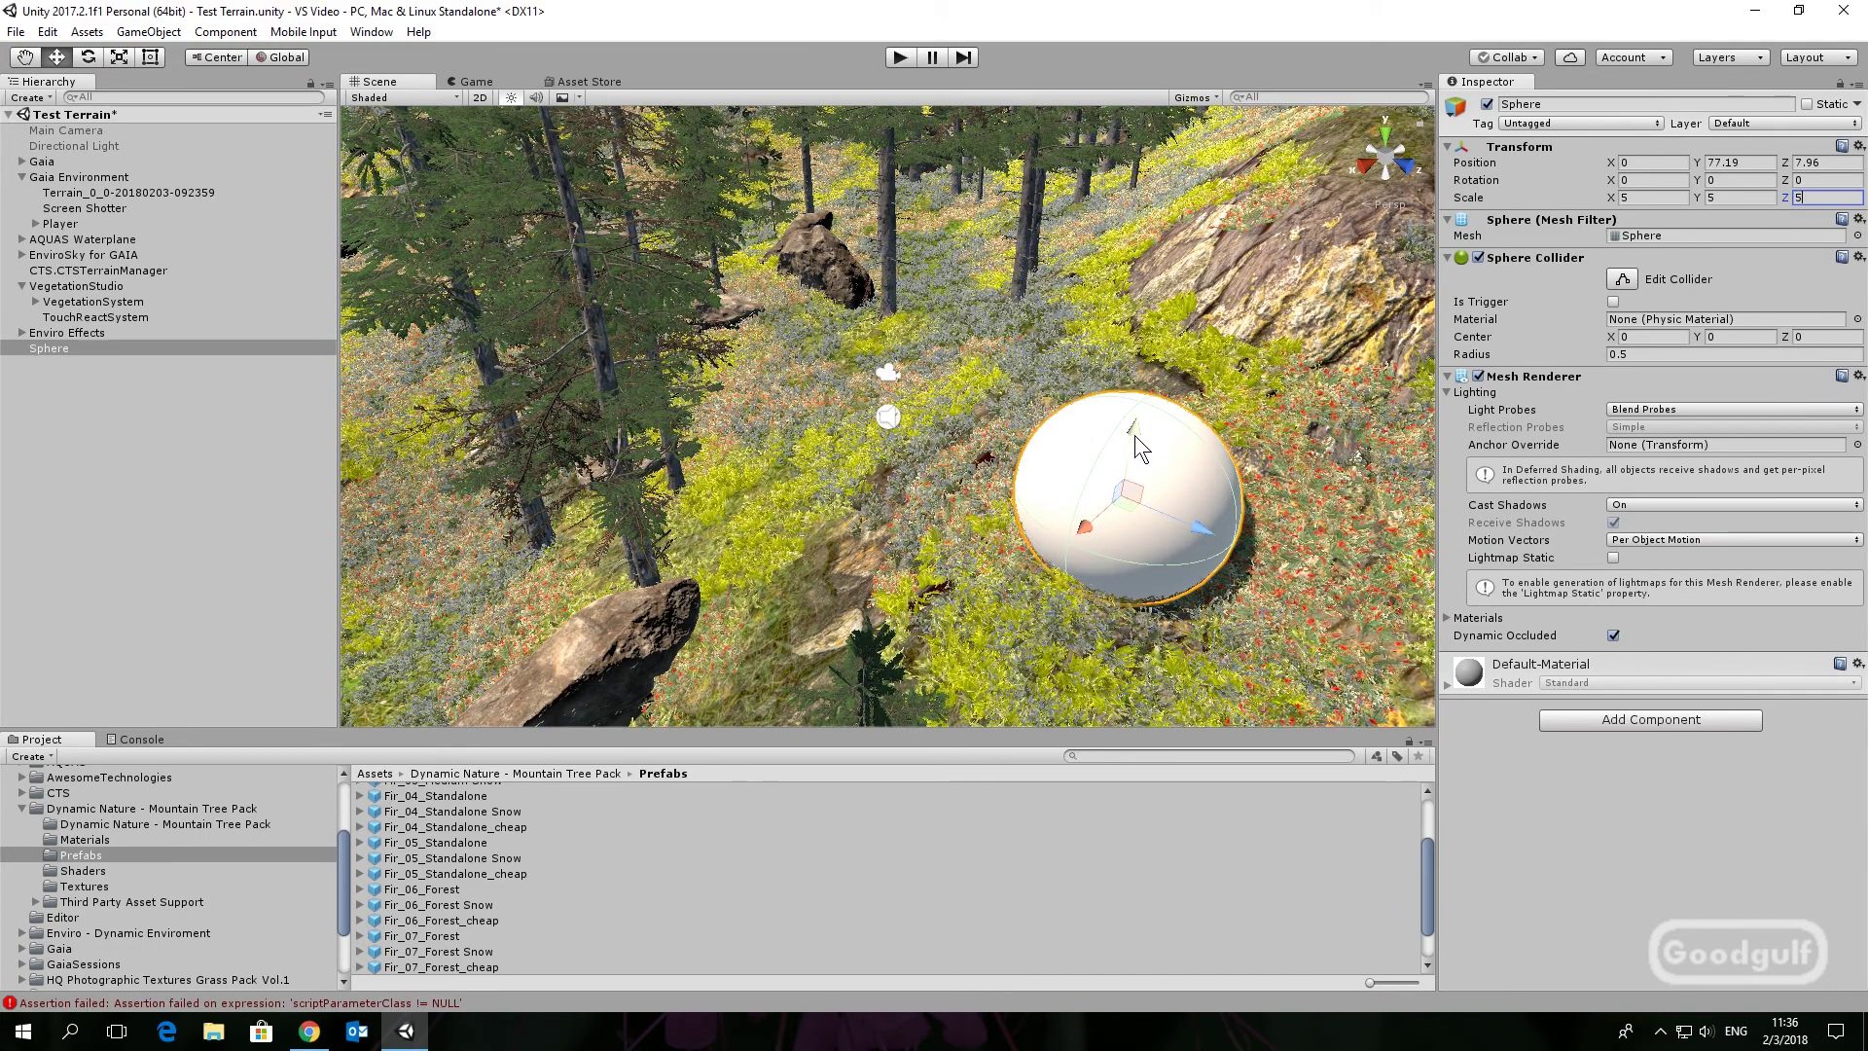
left_click_drag(1134, 435, 1135, 456)
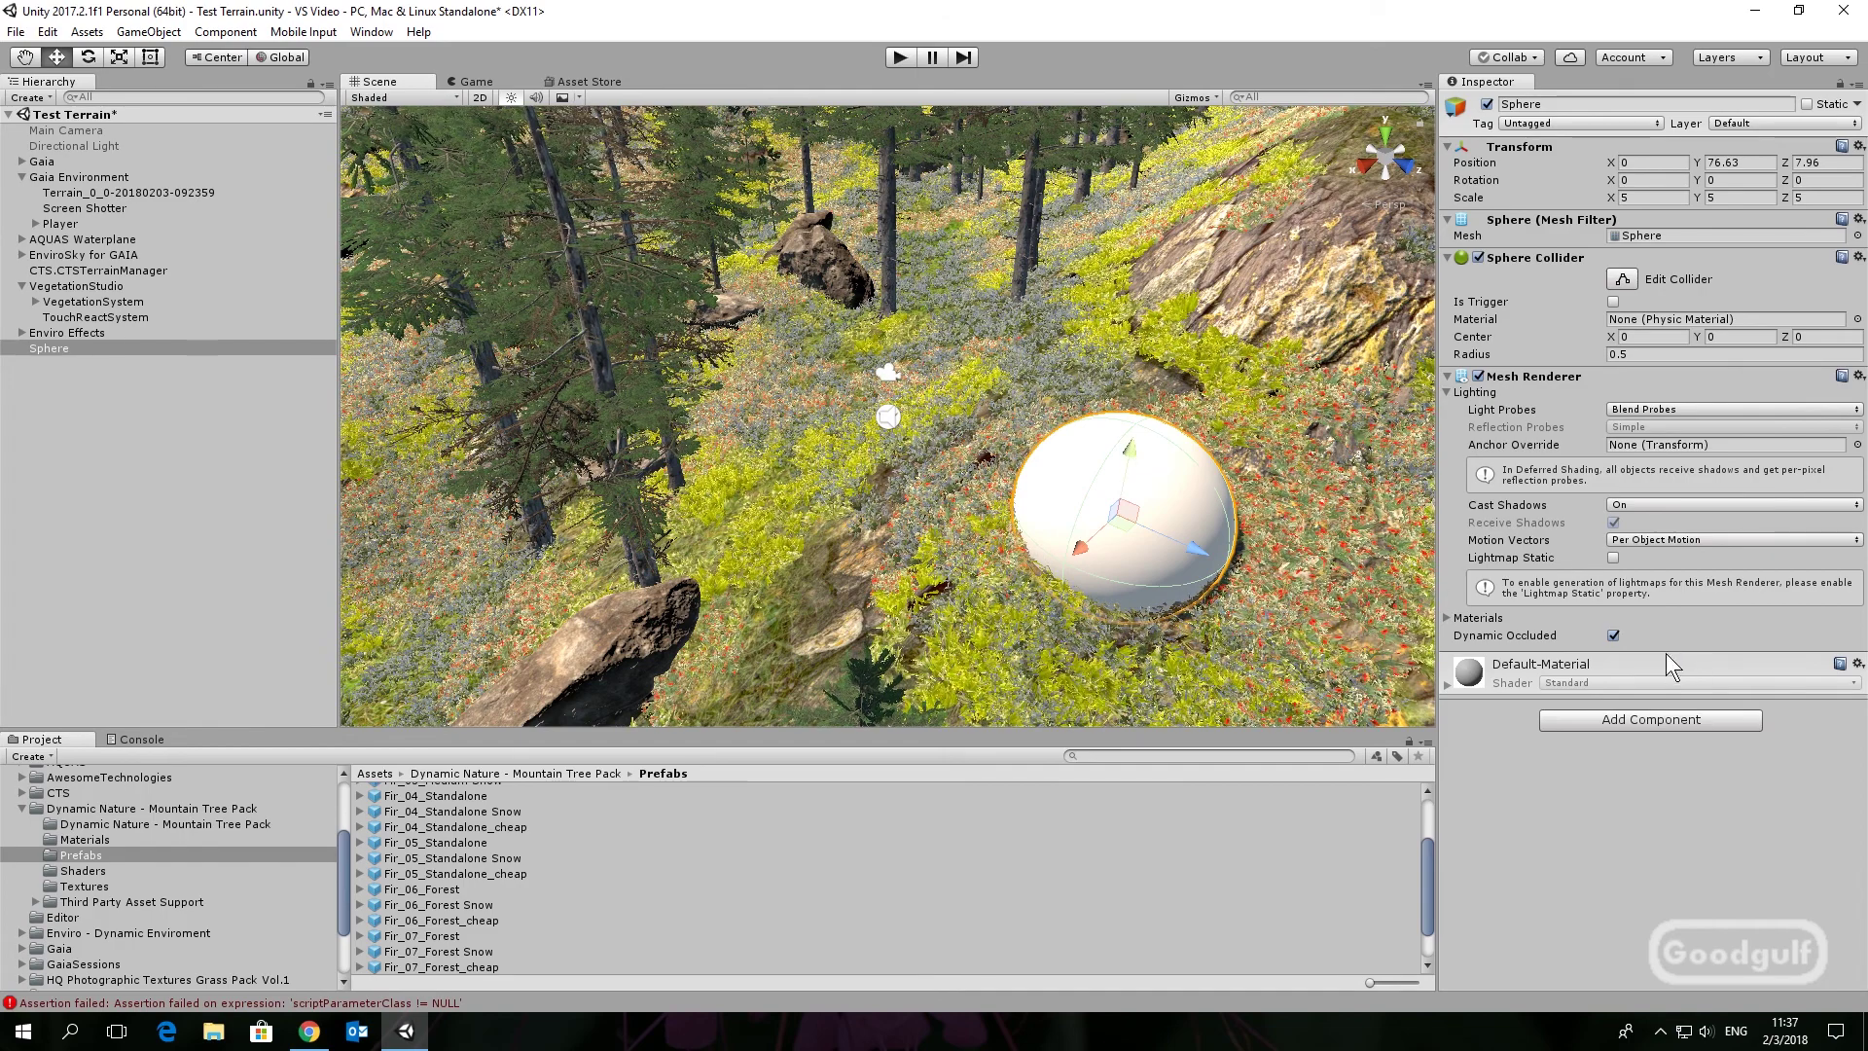
Add a Vegetation Mask Area component to the sphere and calculate its hull outline
left_click(1643, 725)
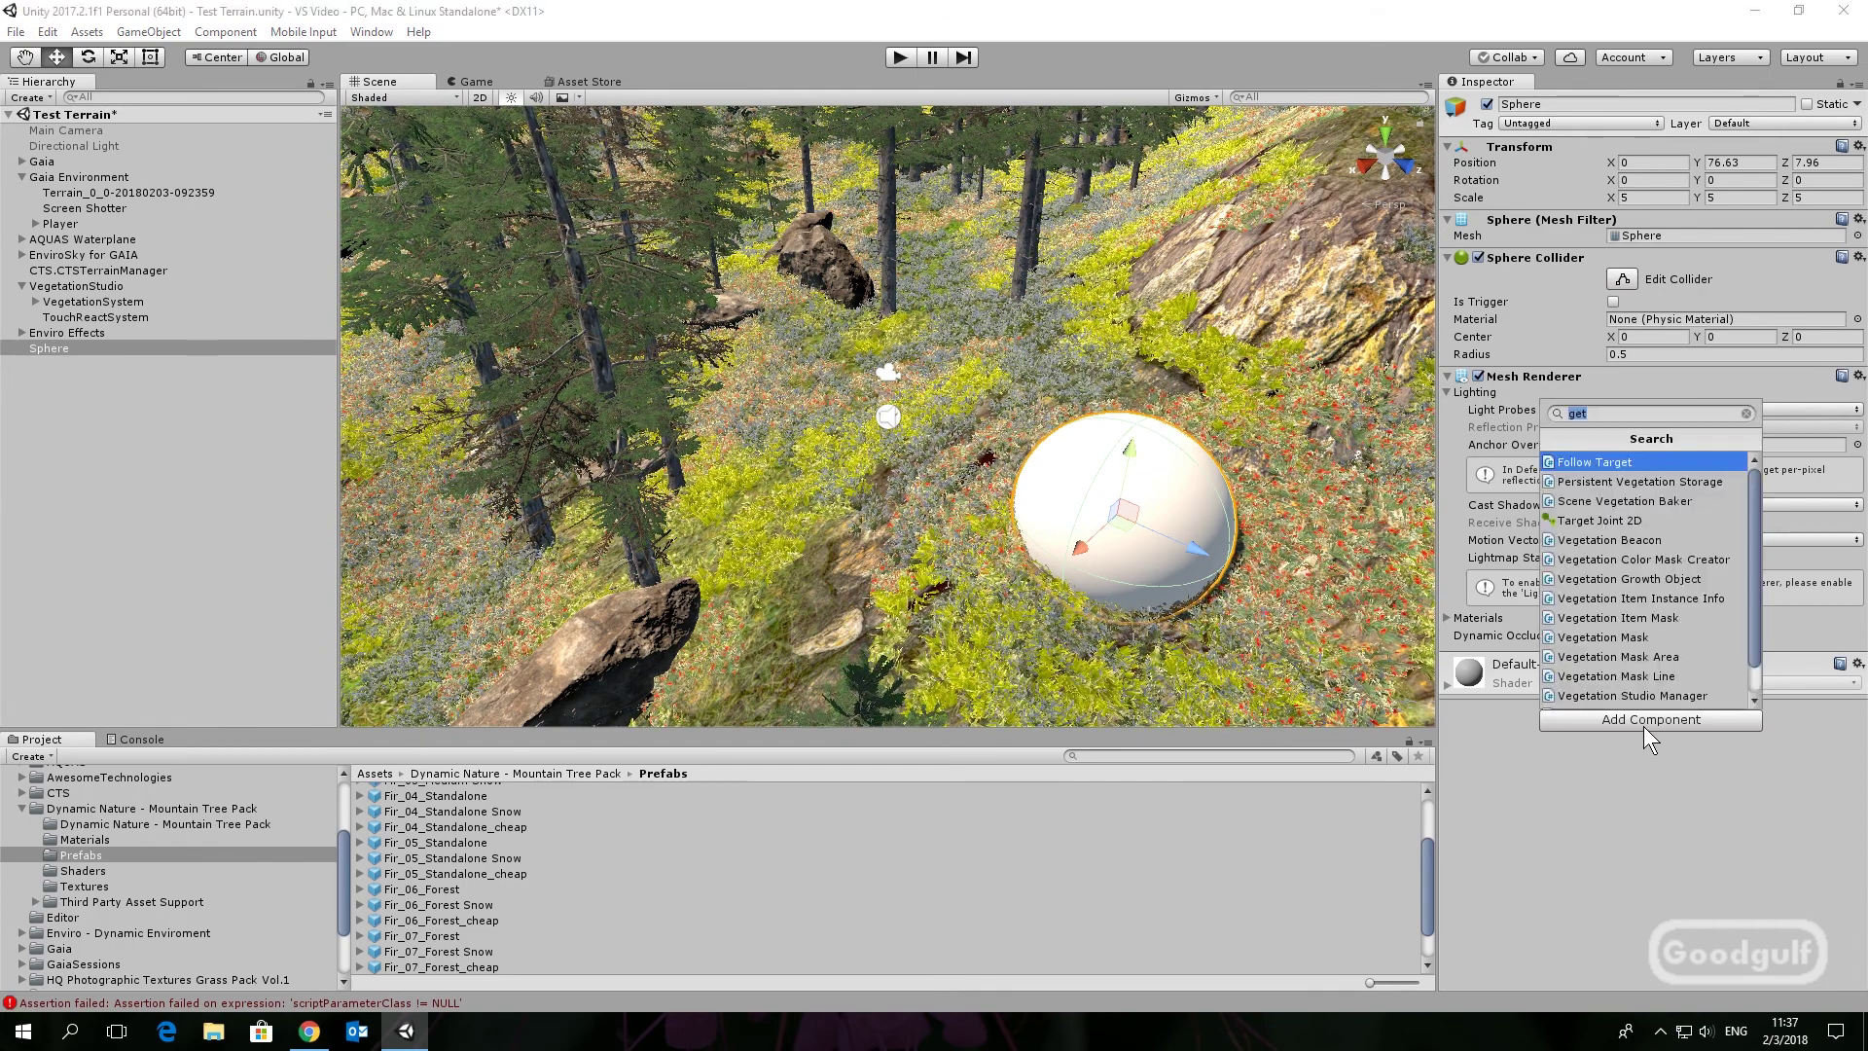
type("vege")
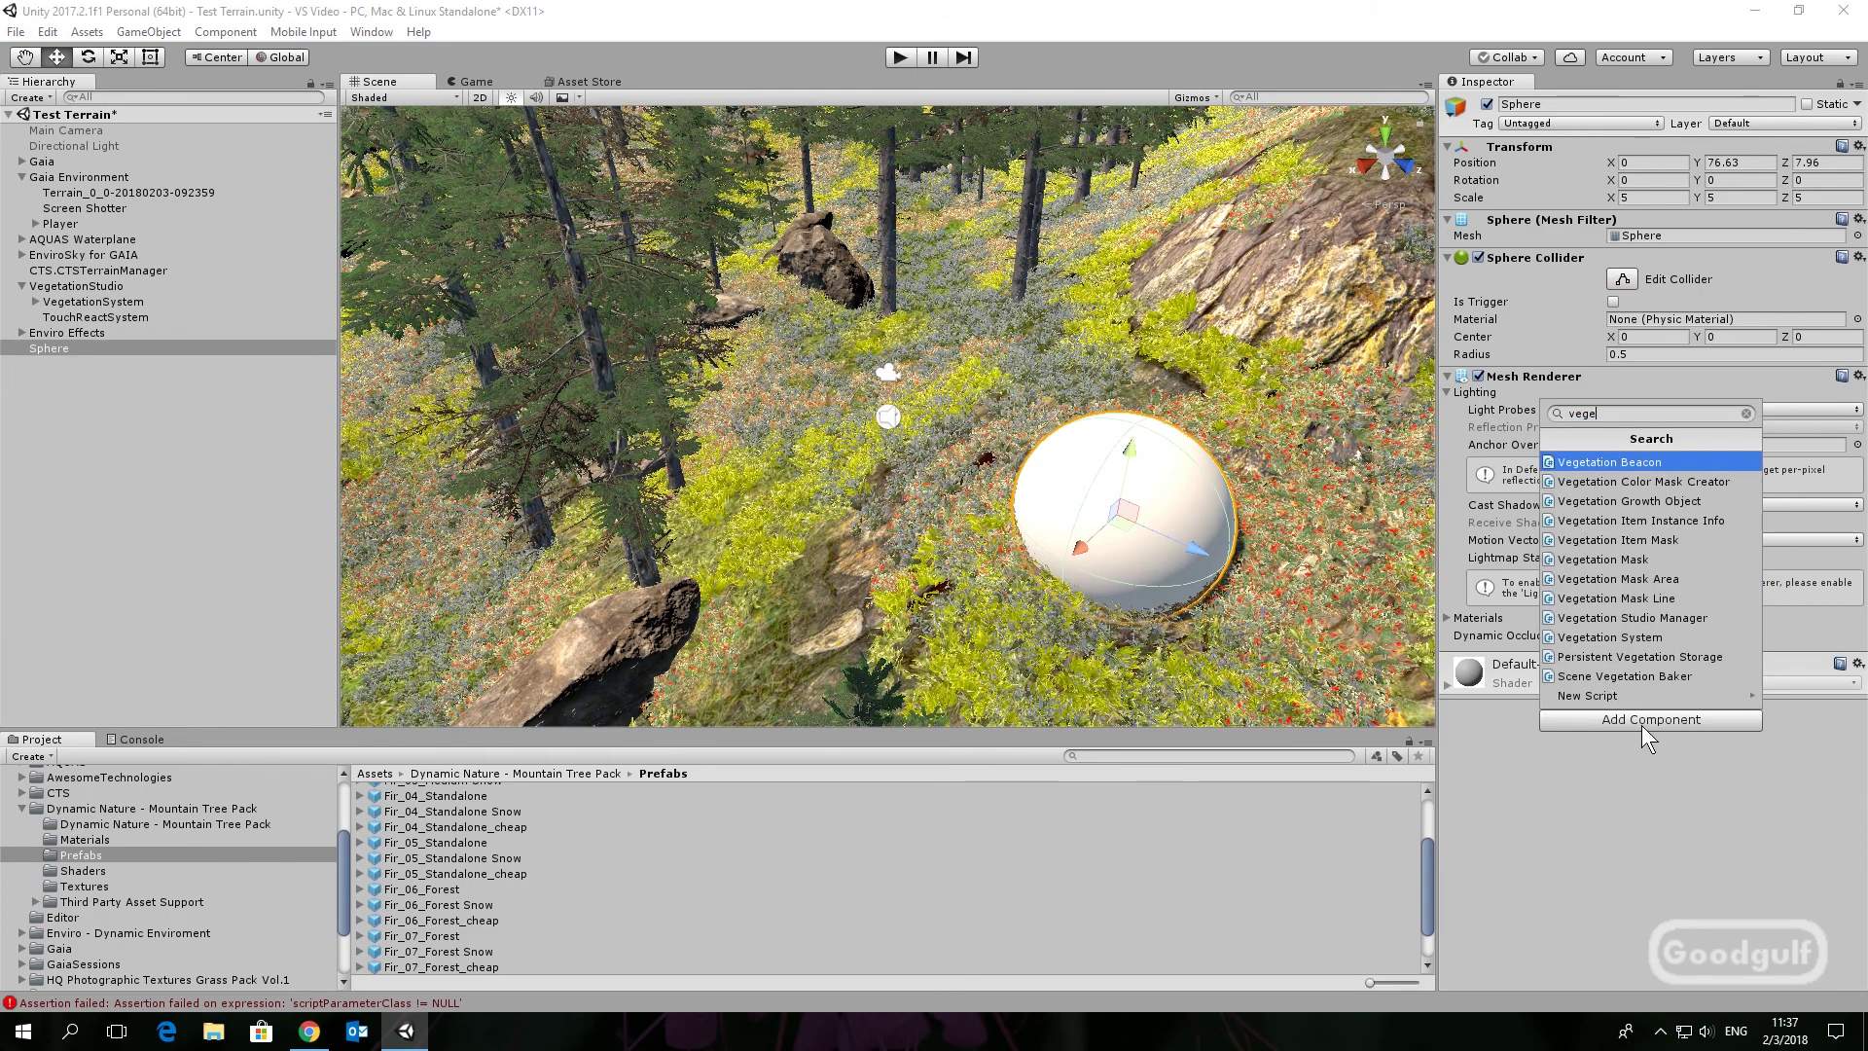
left_click(1643, 577)
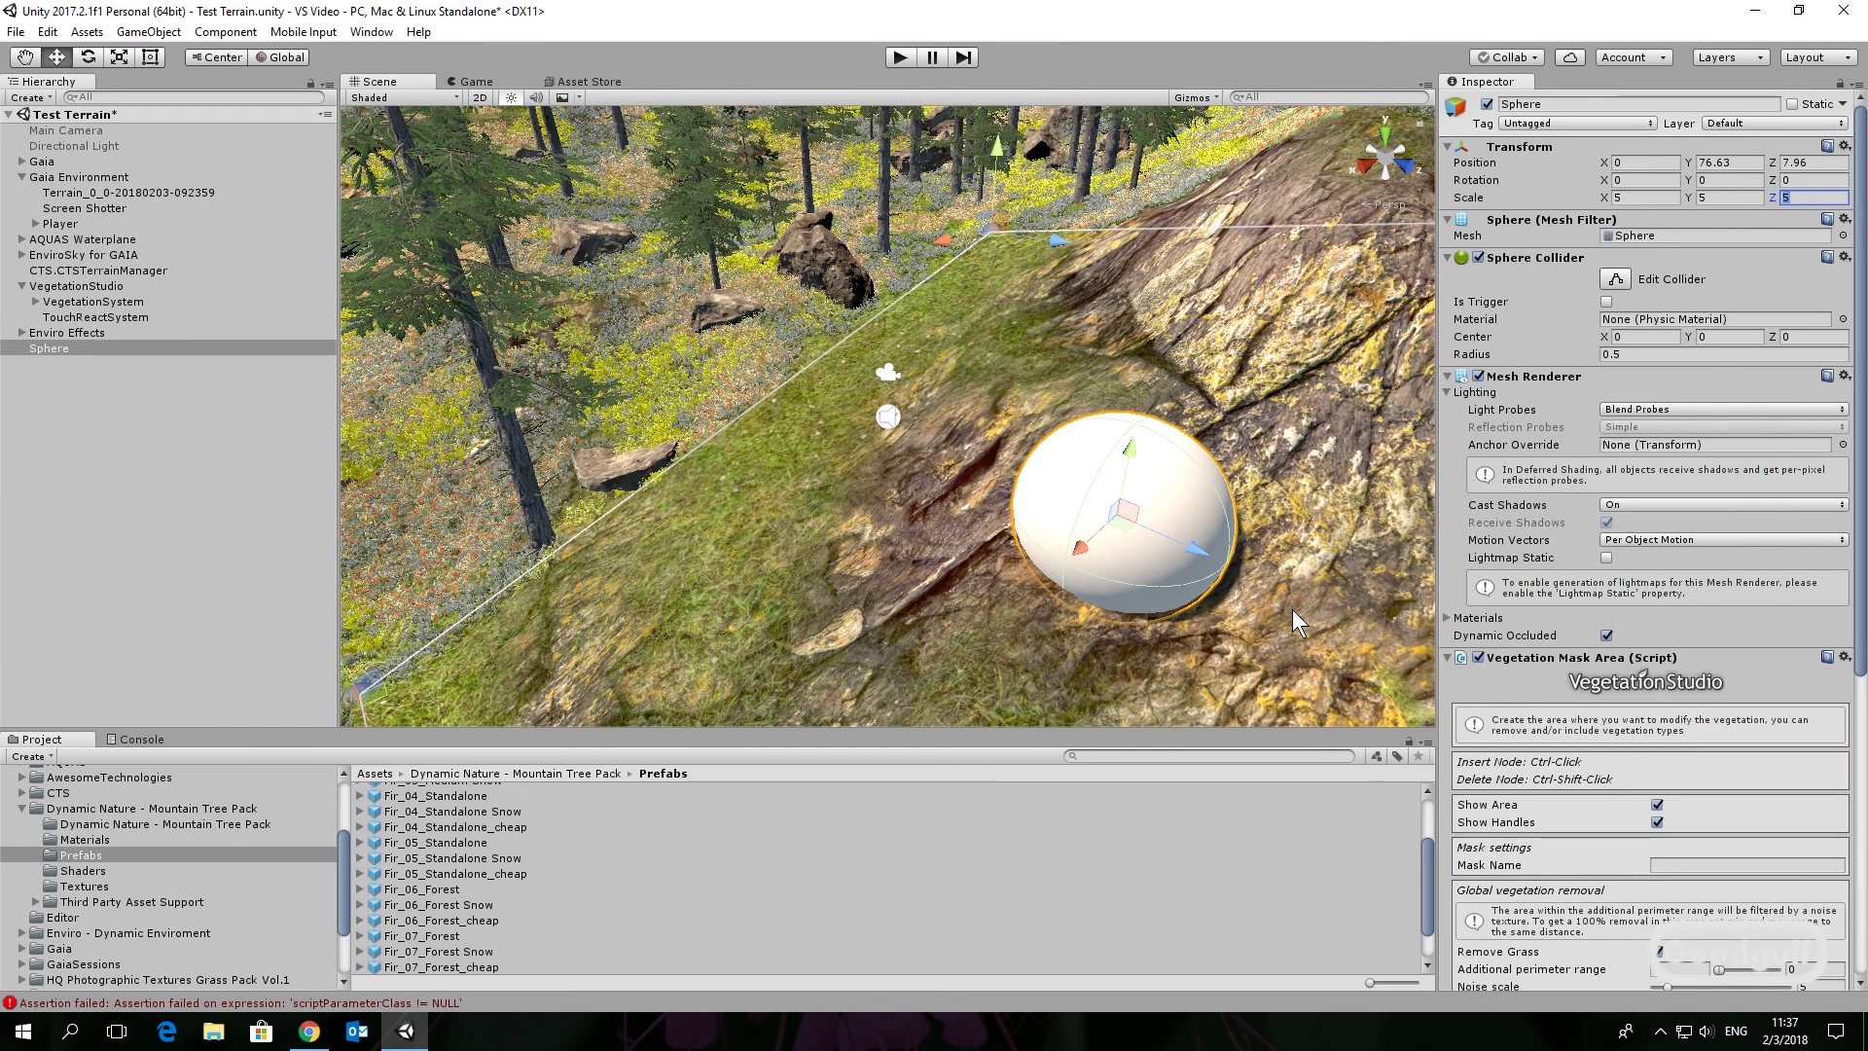
scroll(1595, 847, "down", 8)
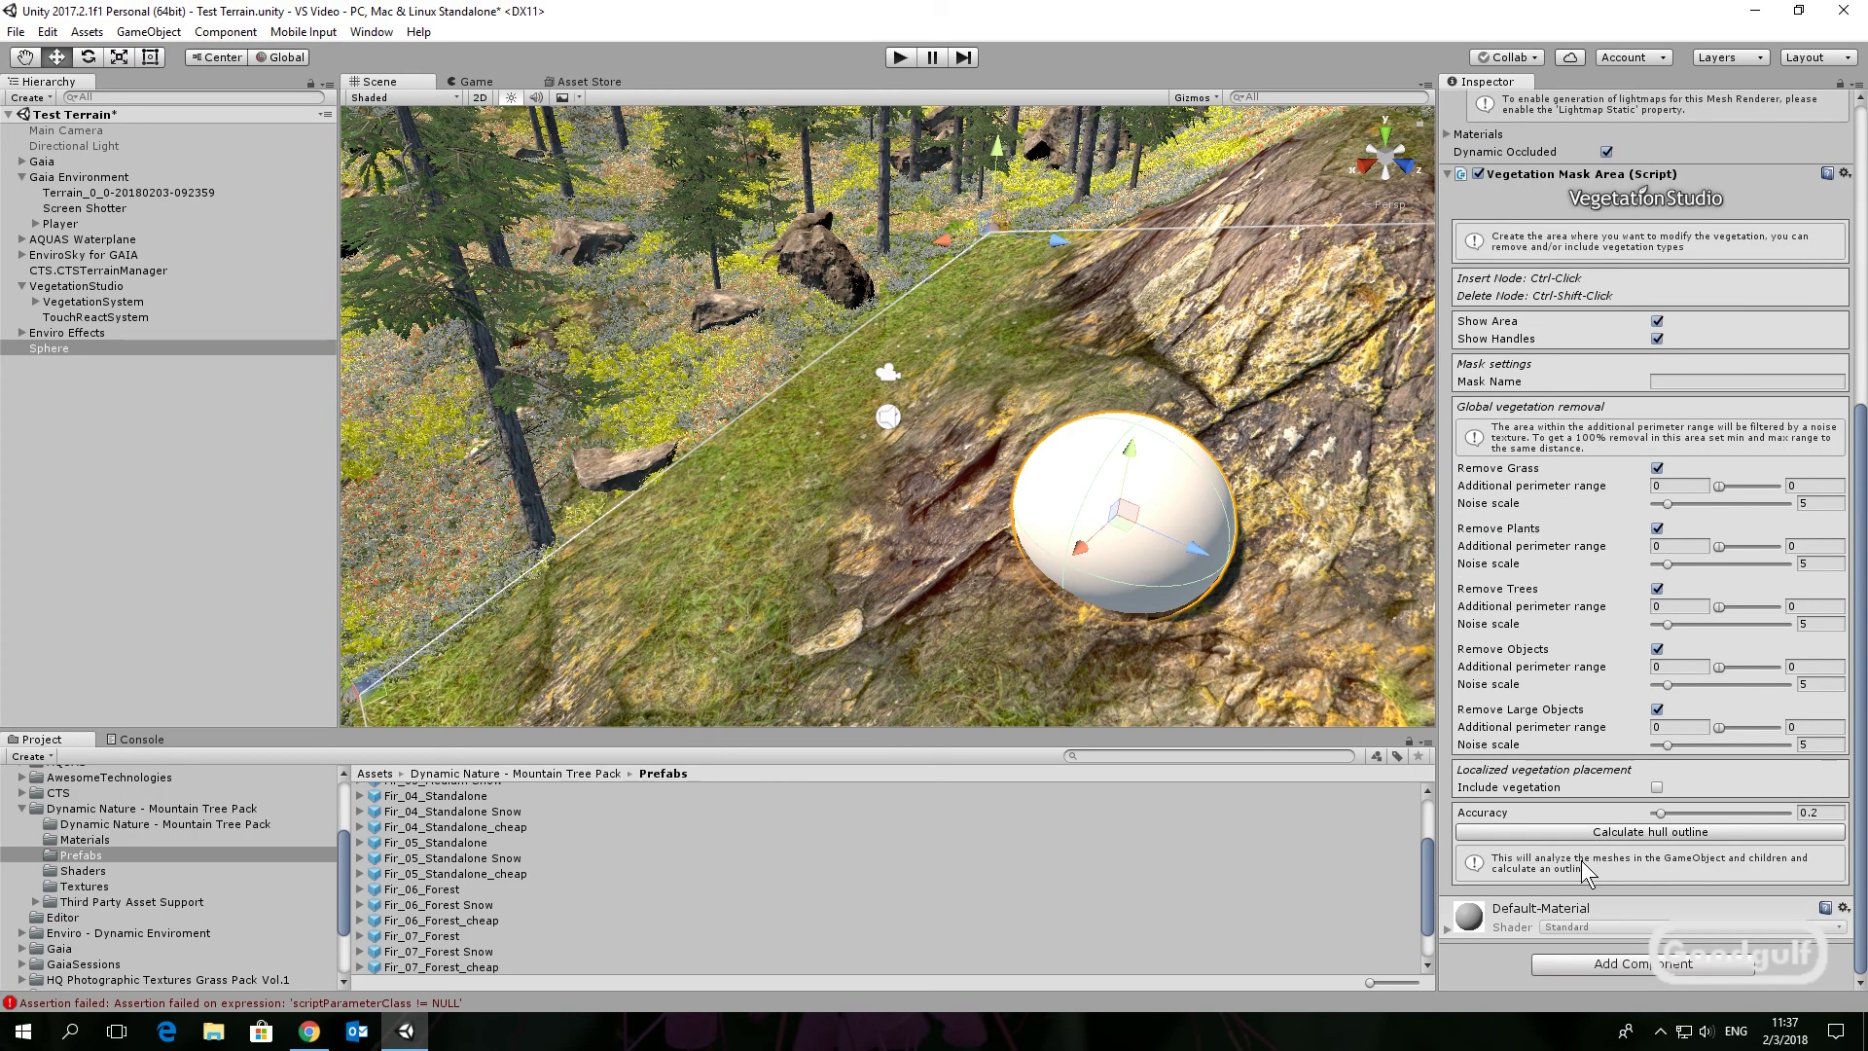
left_click(1568, 831)
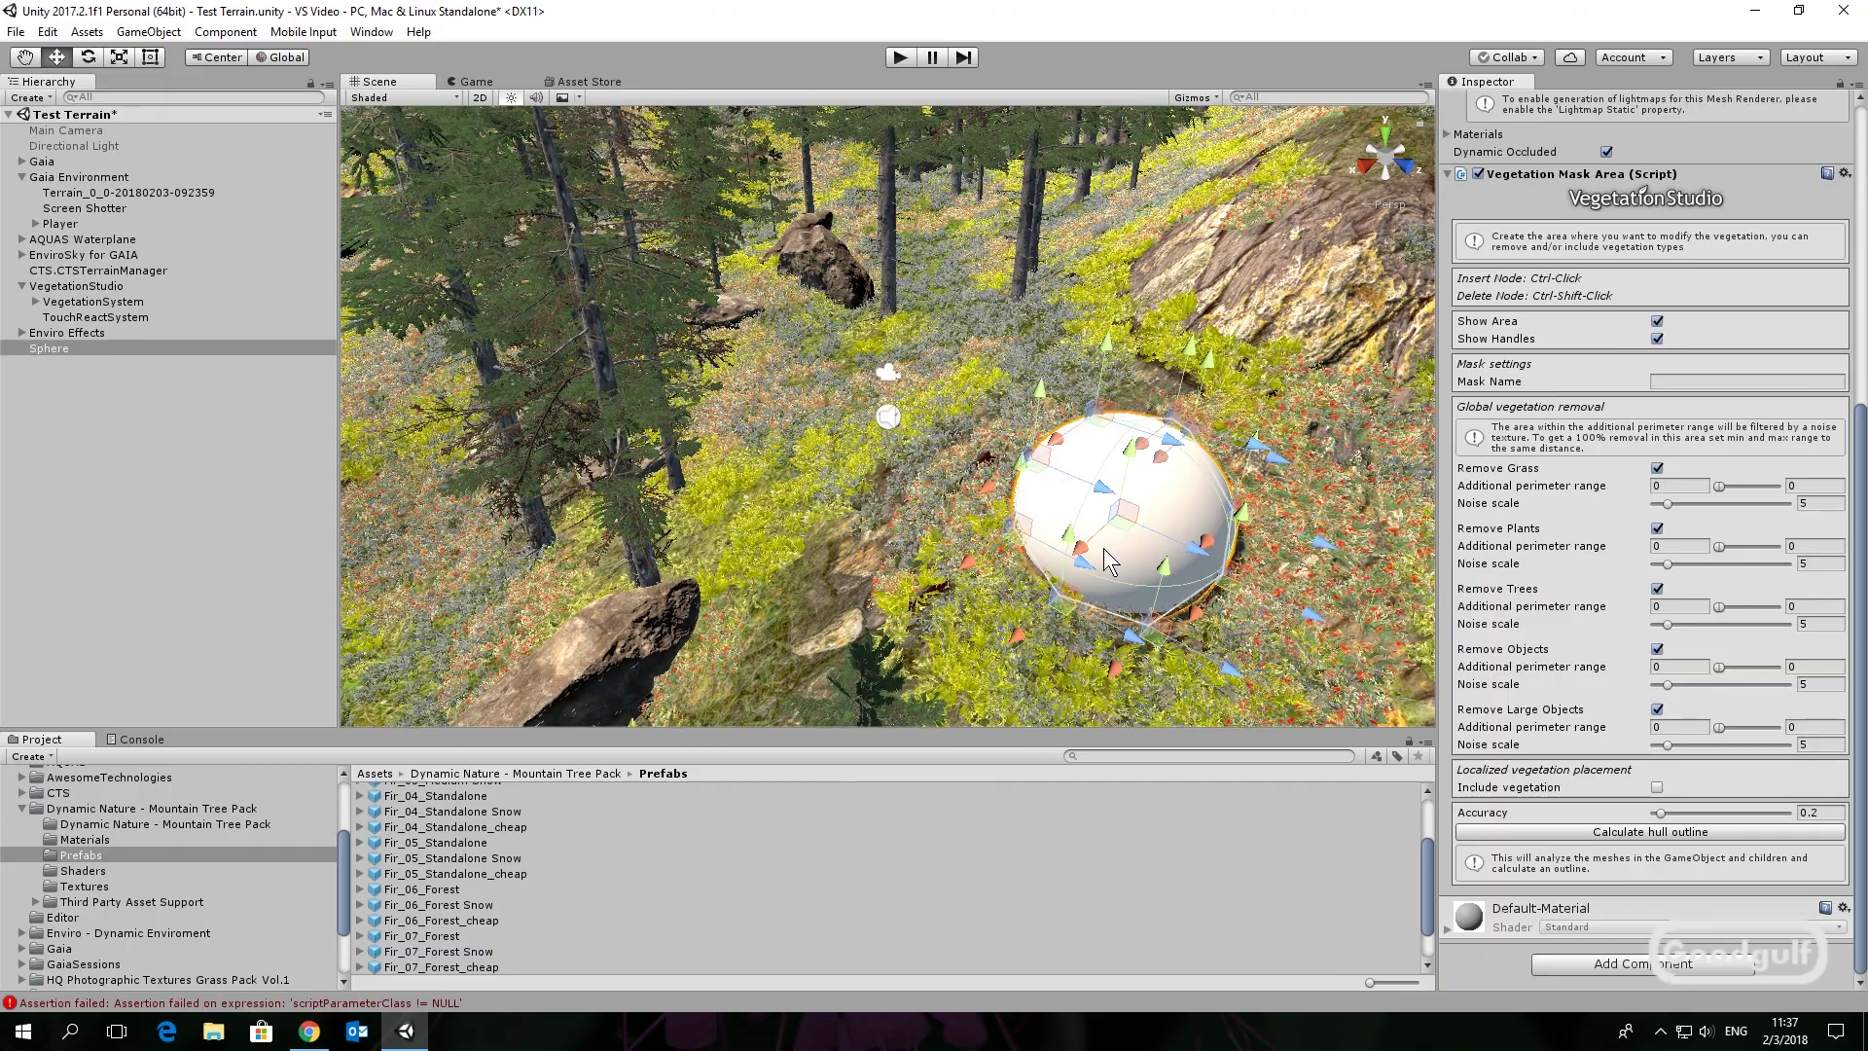
Enlarge the vegetation mask around the sphere by moving outline nodes outward and inserting extra nodes
left_click_drag(1251, 646, 1068, 728)
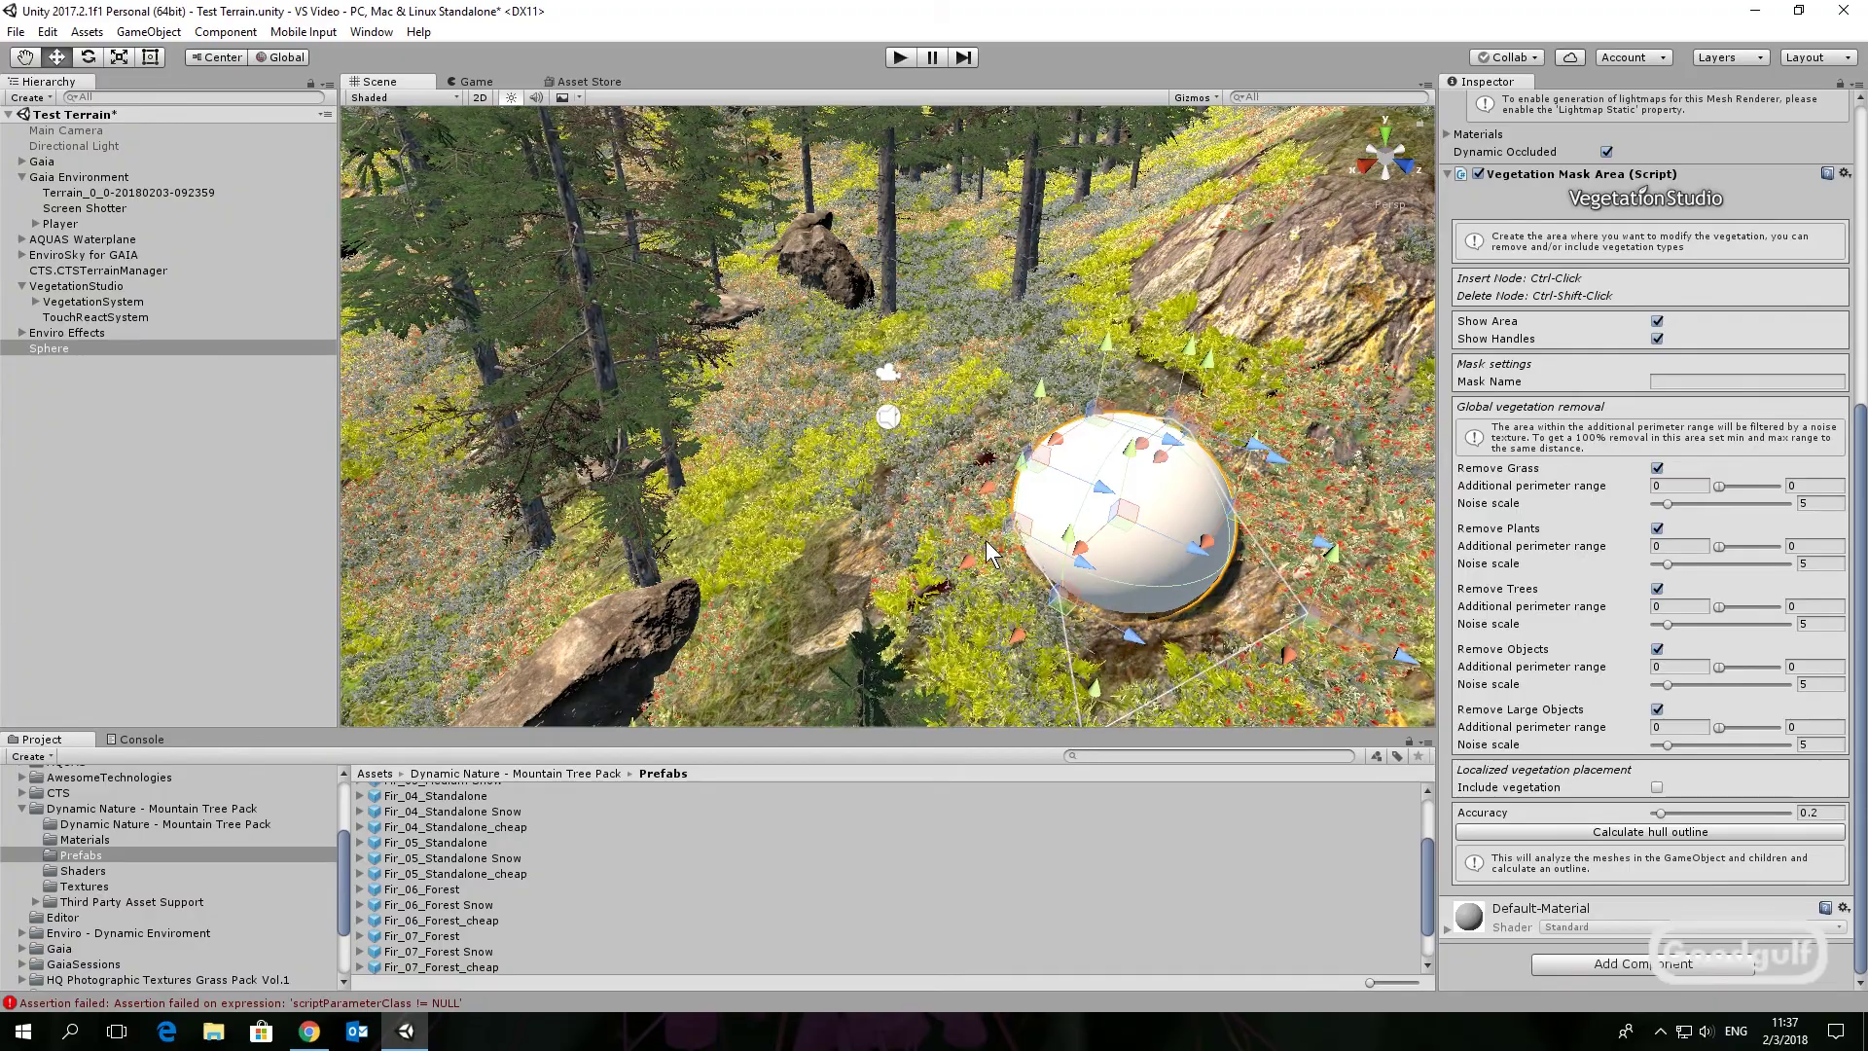
left_click(941, 625, "ctrl")
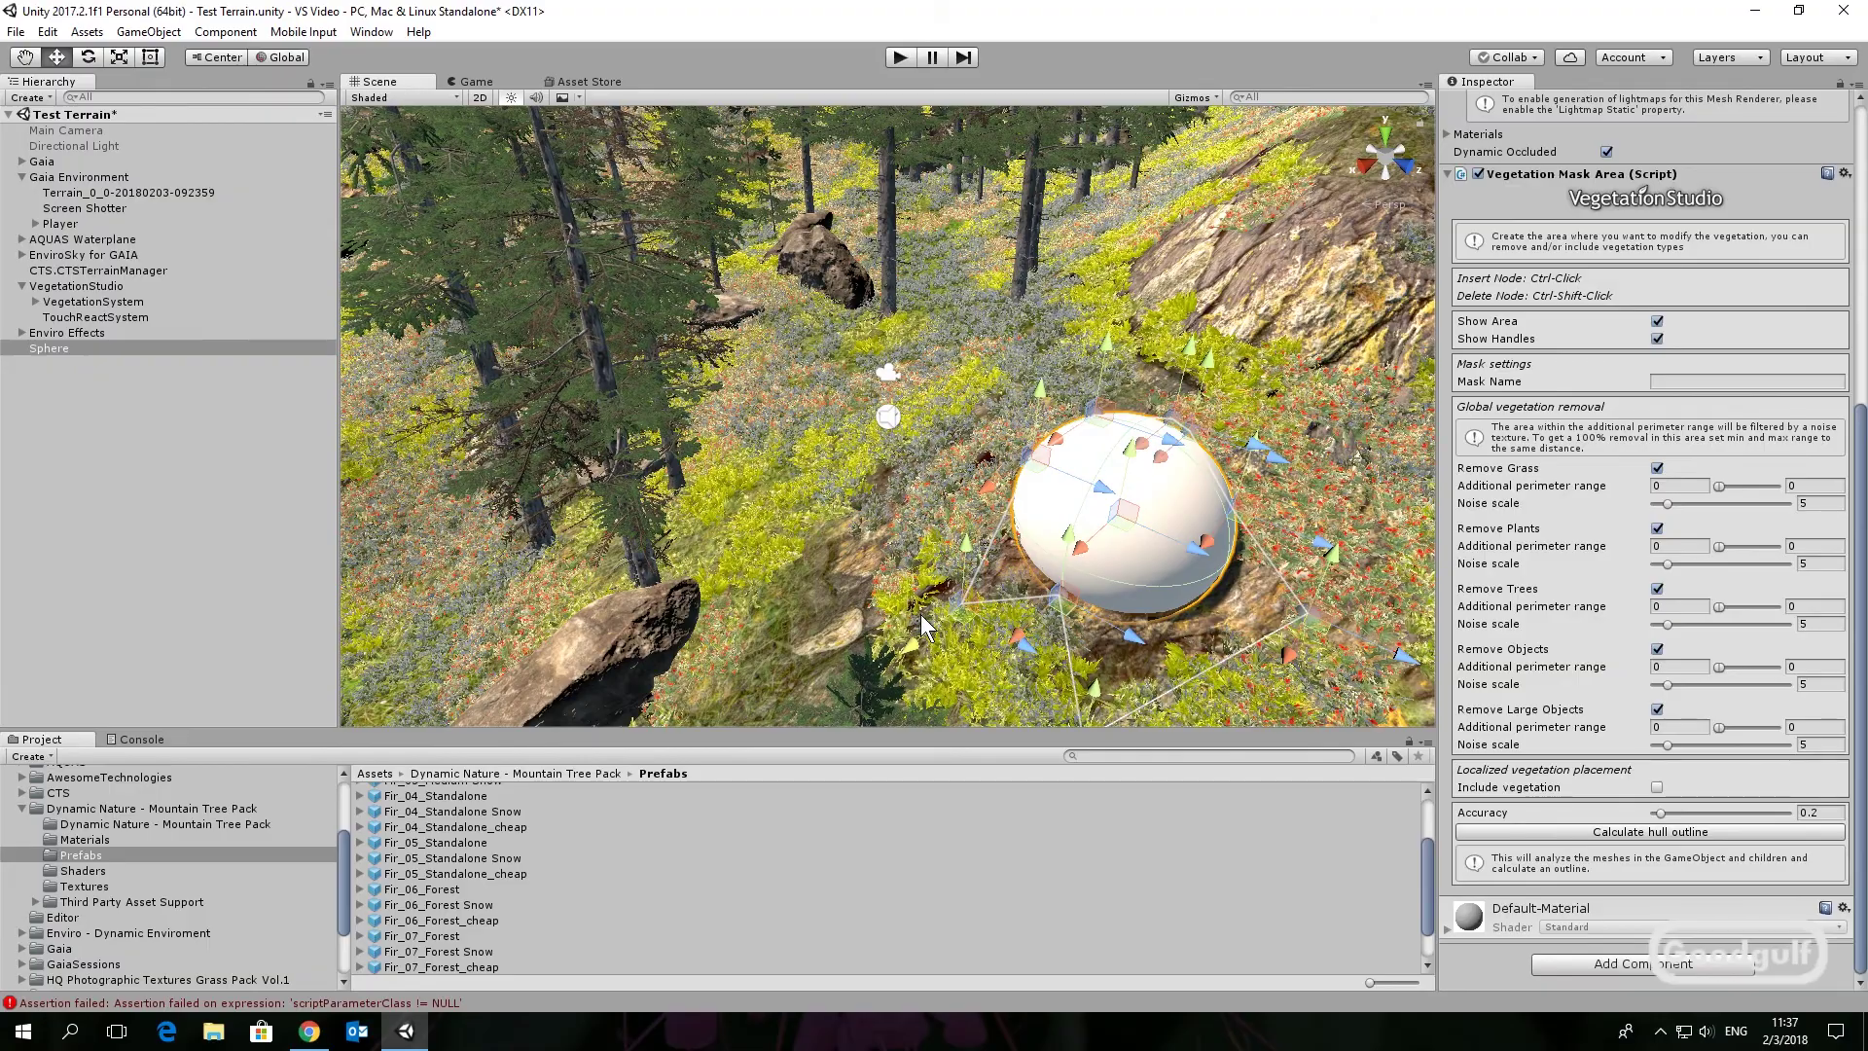
left_click_drag(1021, 633, 1028, 646)
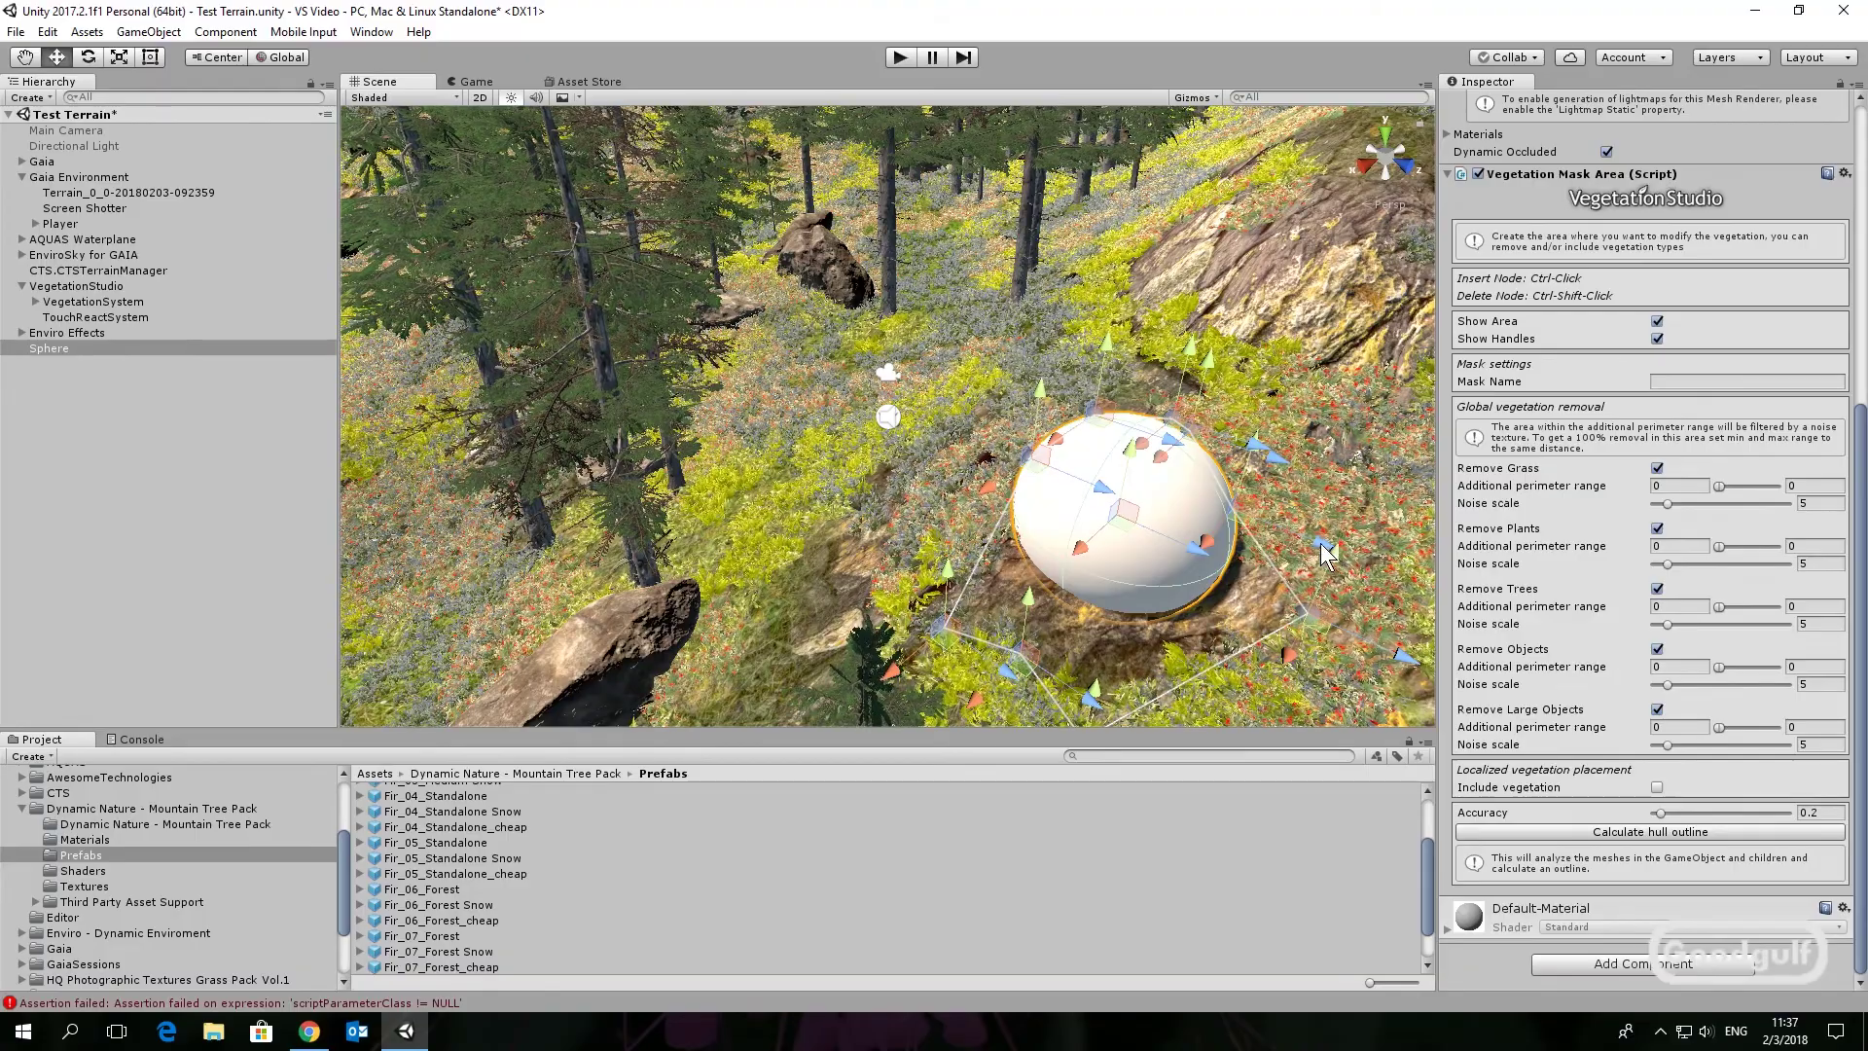
left_click(956, 506, "ctrl")
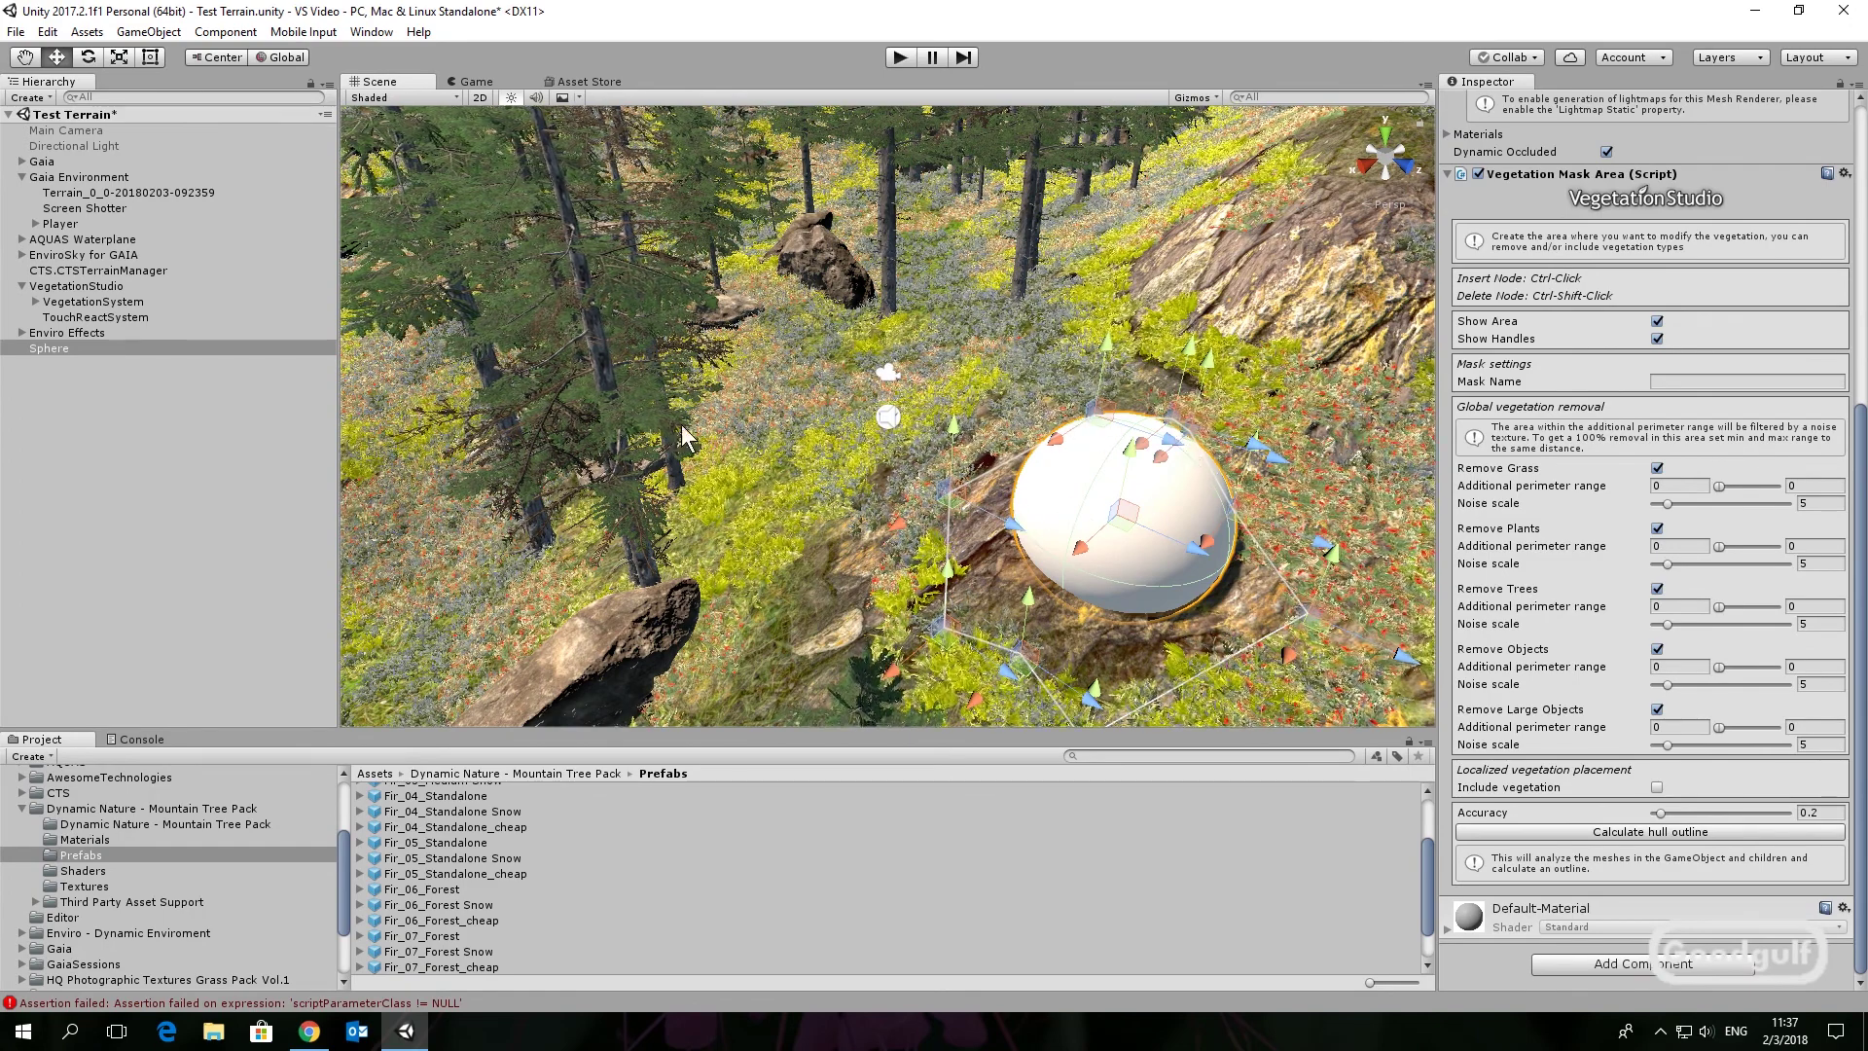
Disable the sphere's Mesh Renderer and test the scene in Play mode, stopping it when done
scroll(1689, 268, "up", 8)
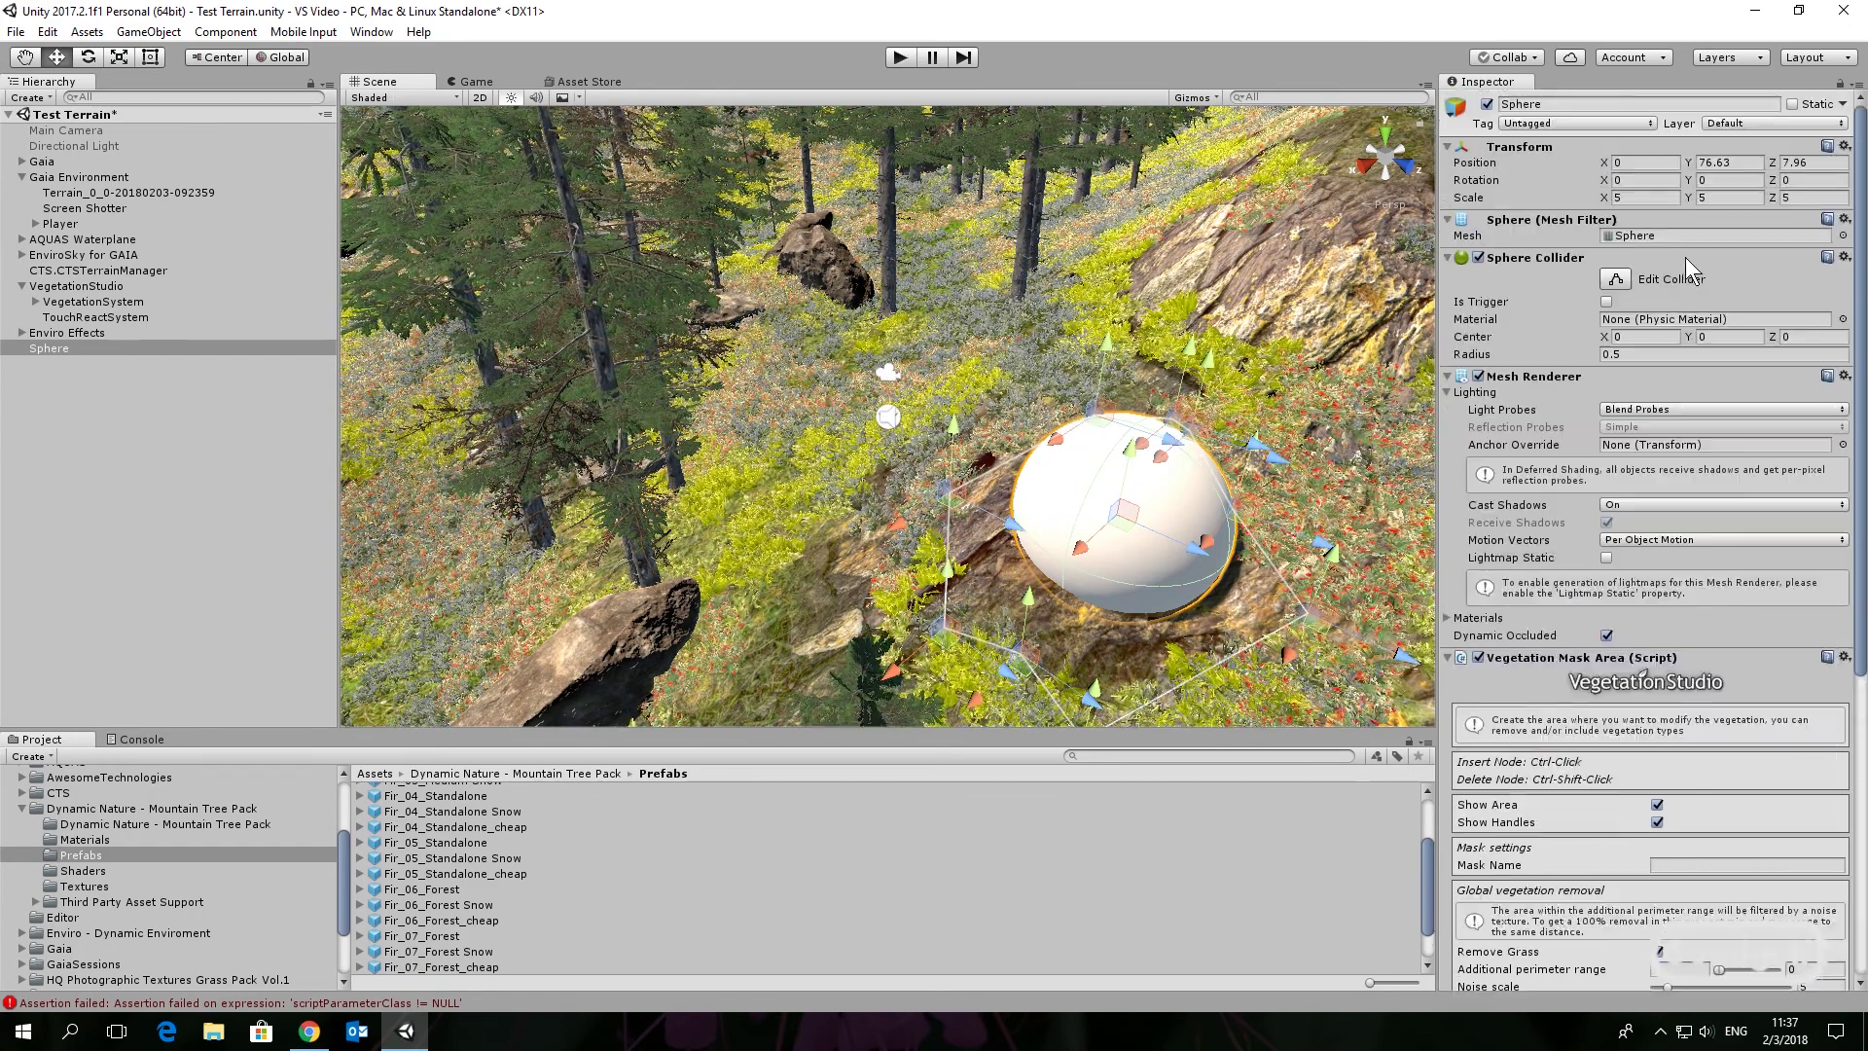
left_click(1479, 376)
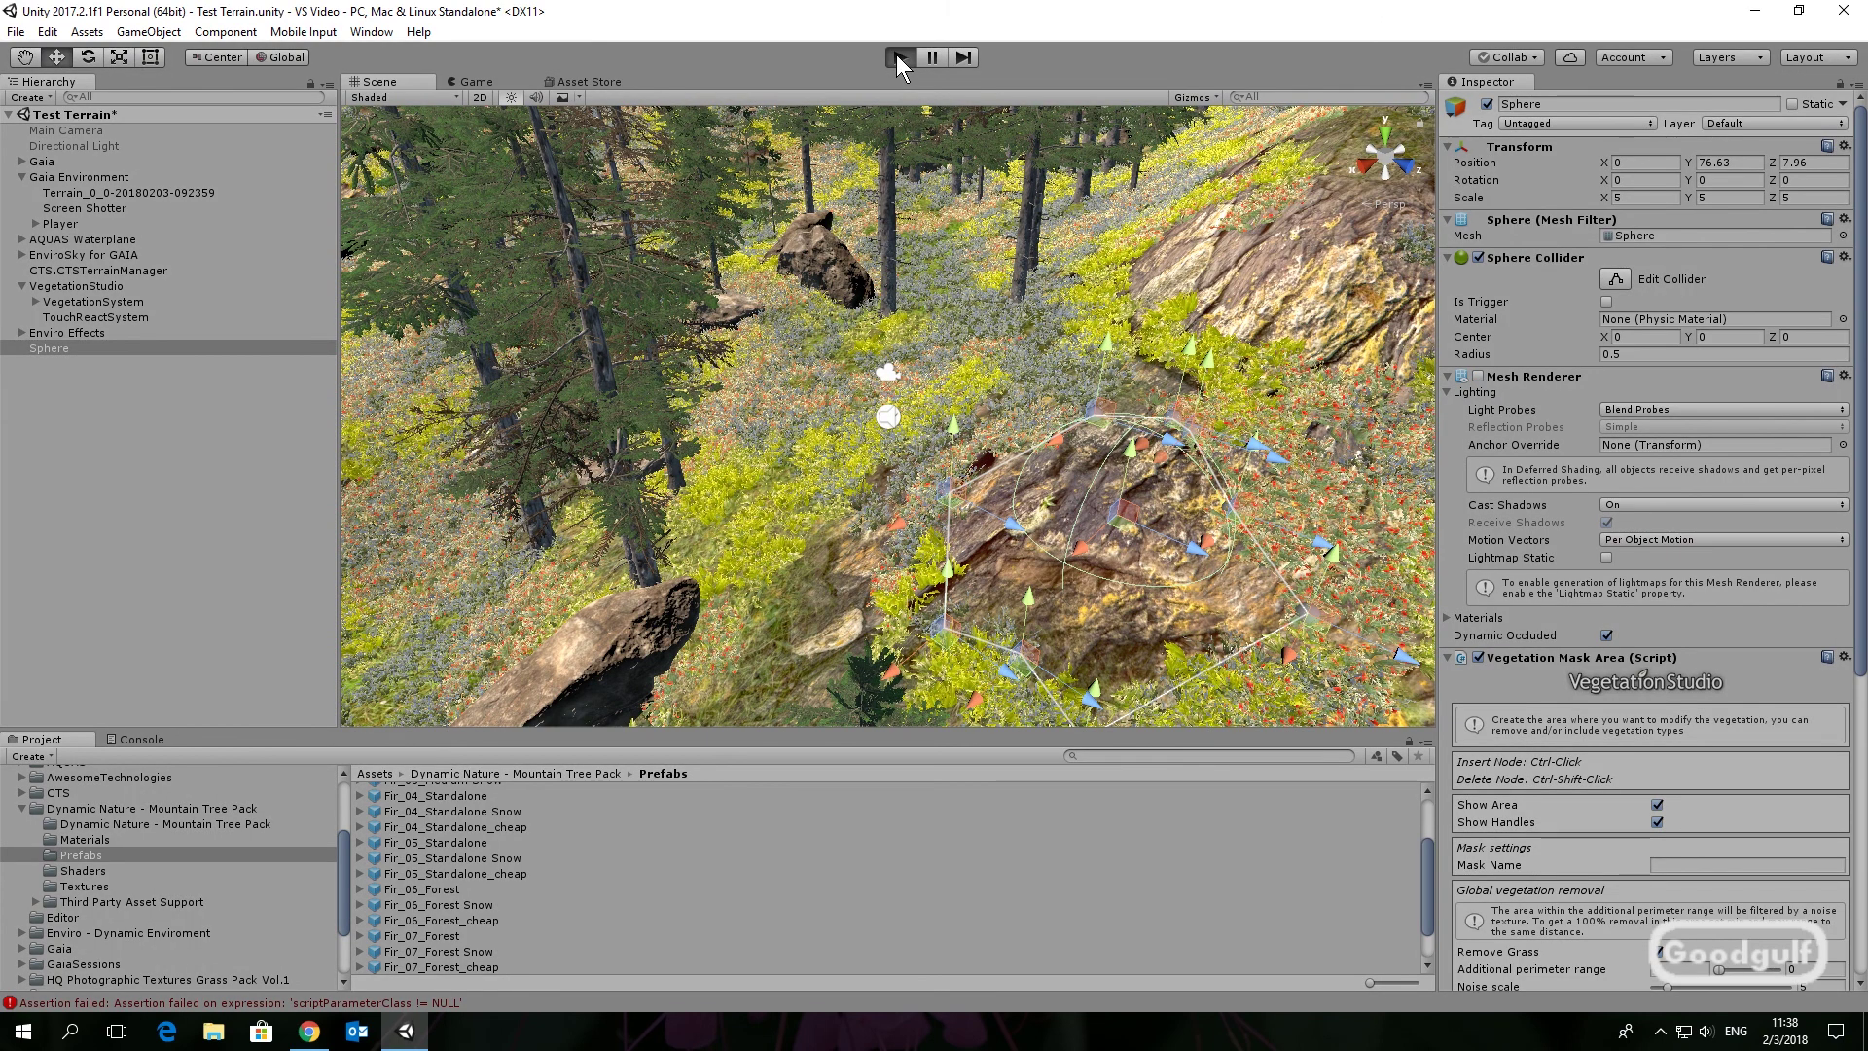
left_click(900, 58)
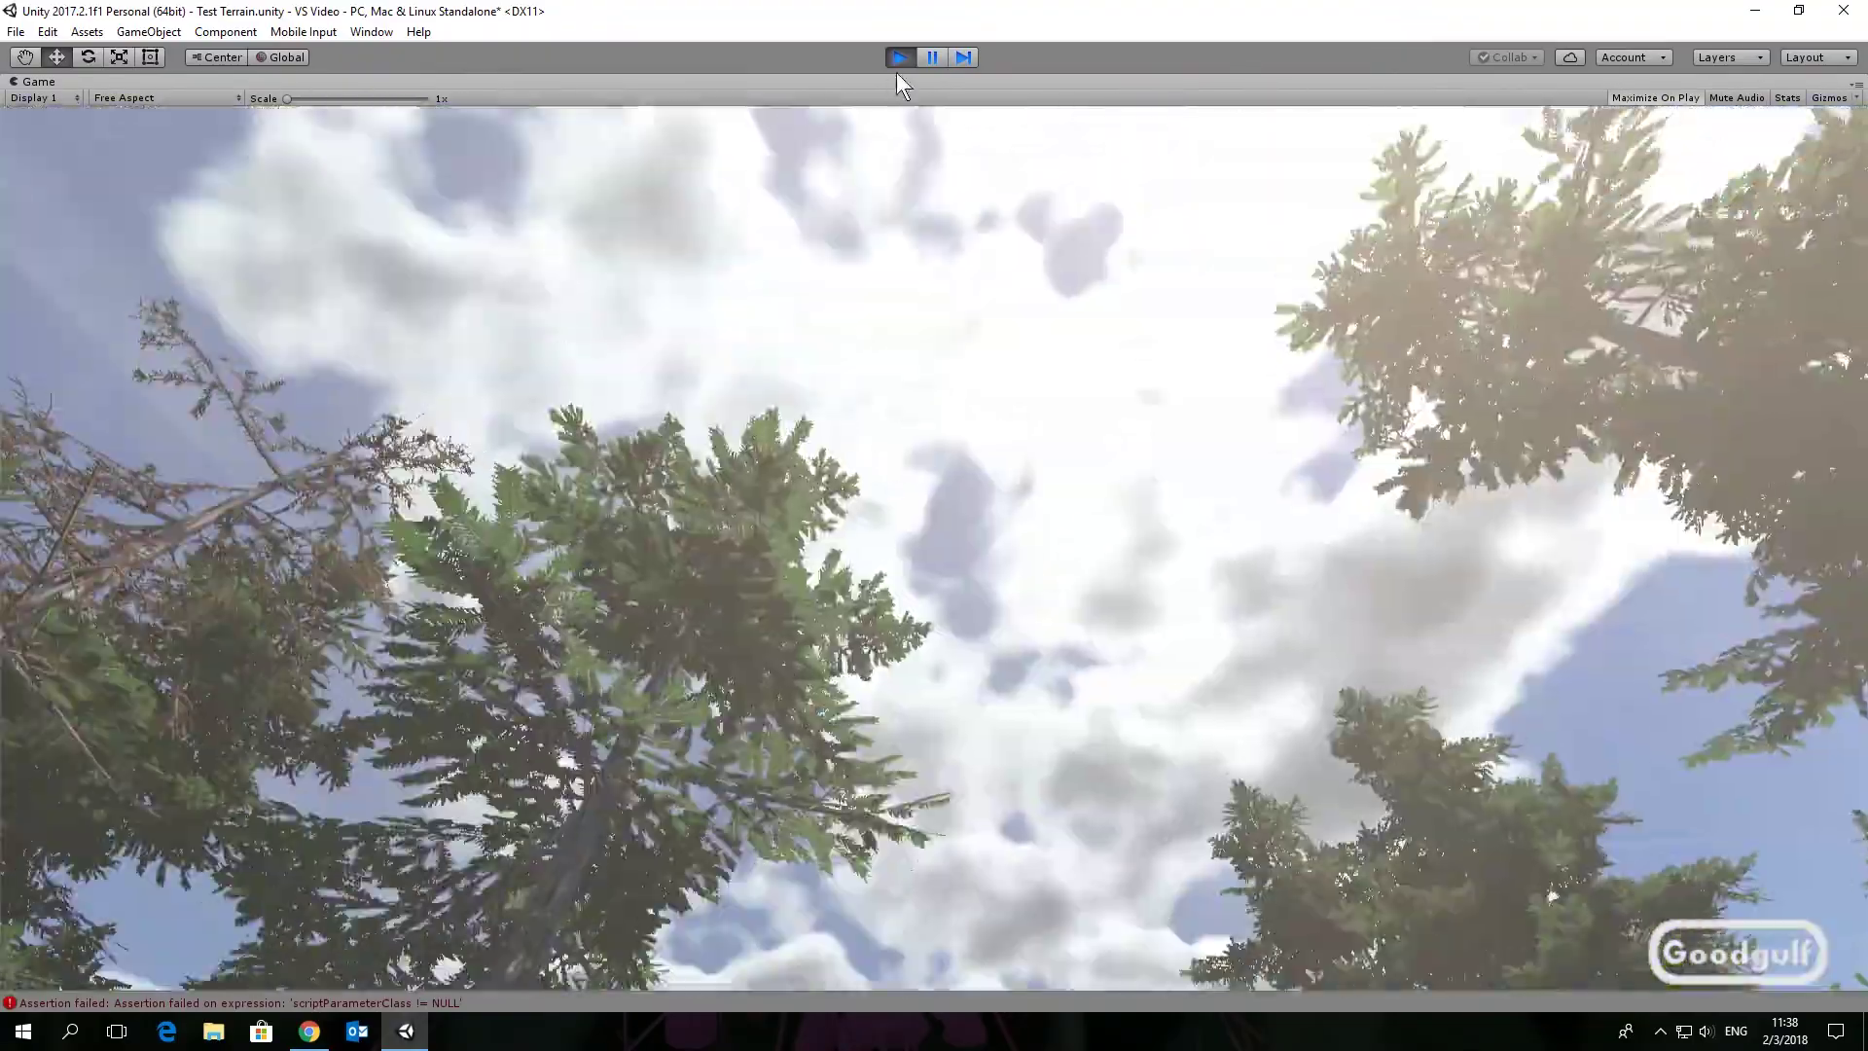
left_click(897, 64)
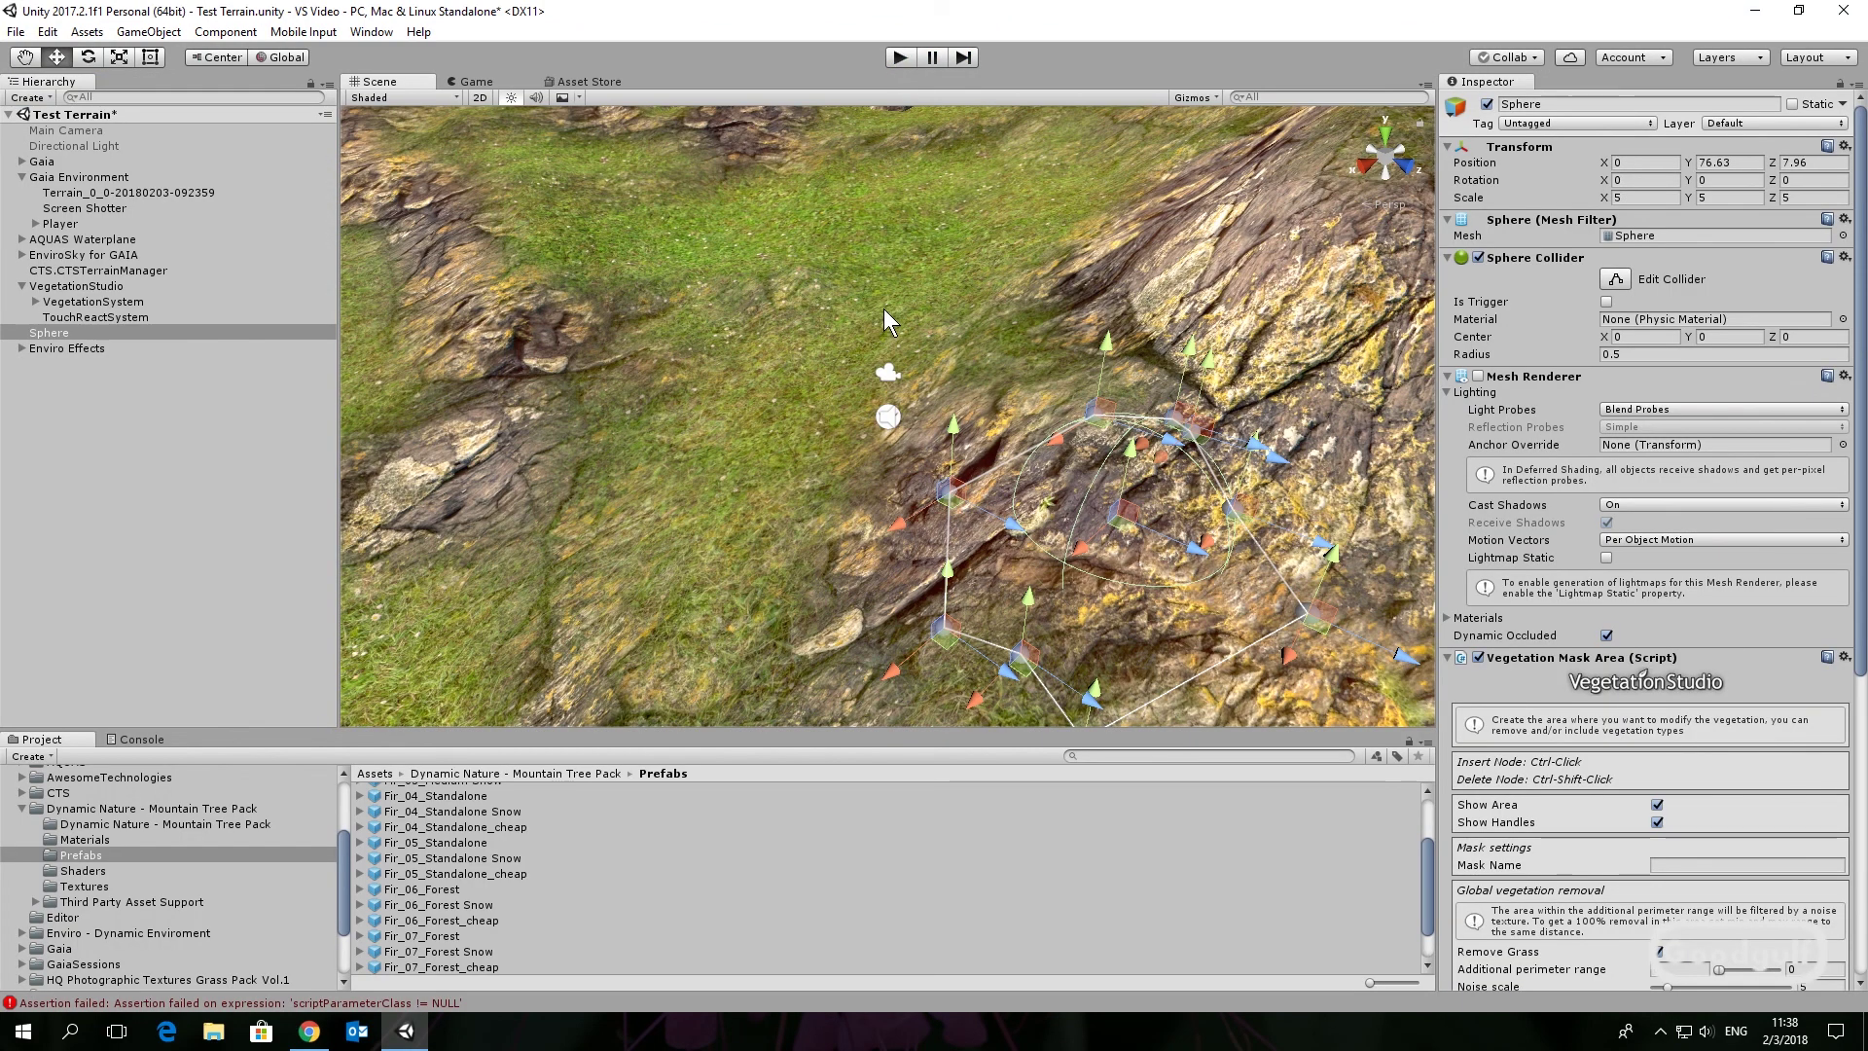
Start the vegetation system on the VegetationSystem object to bring it out of sleep mode
left_click(140, 300)
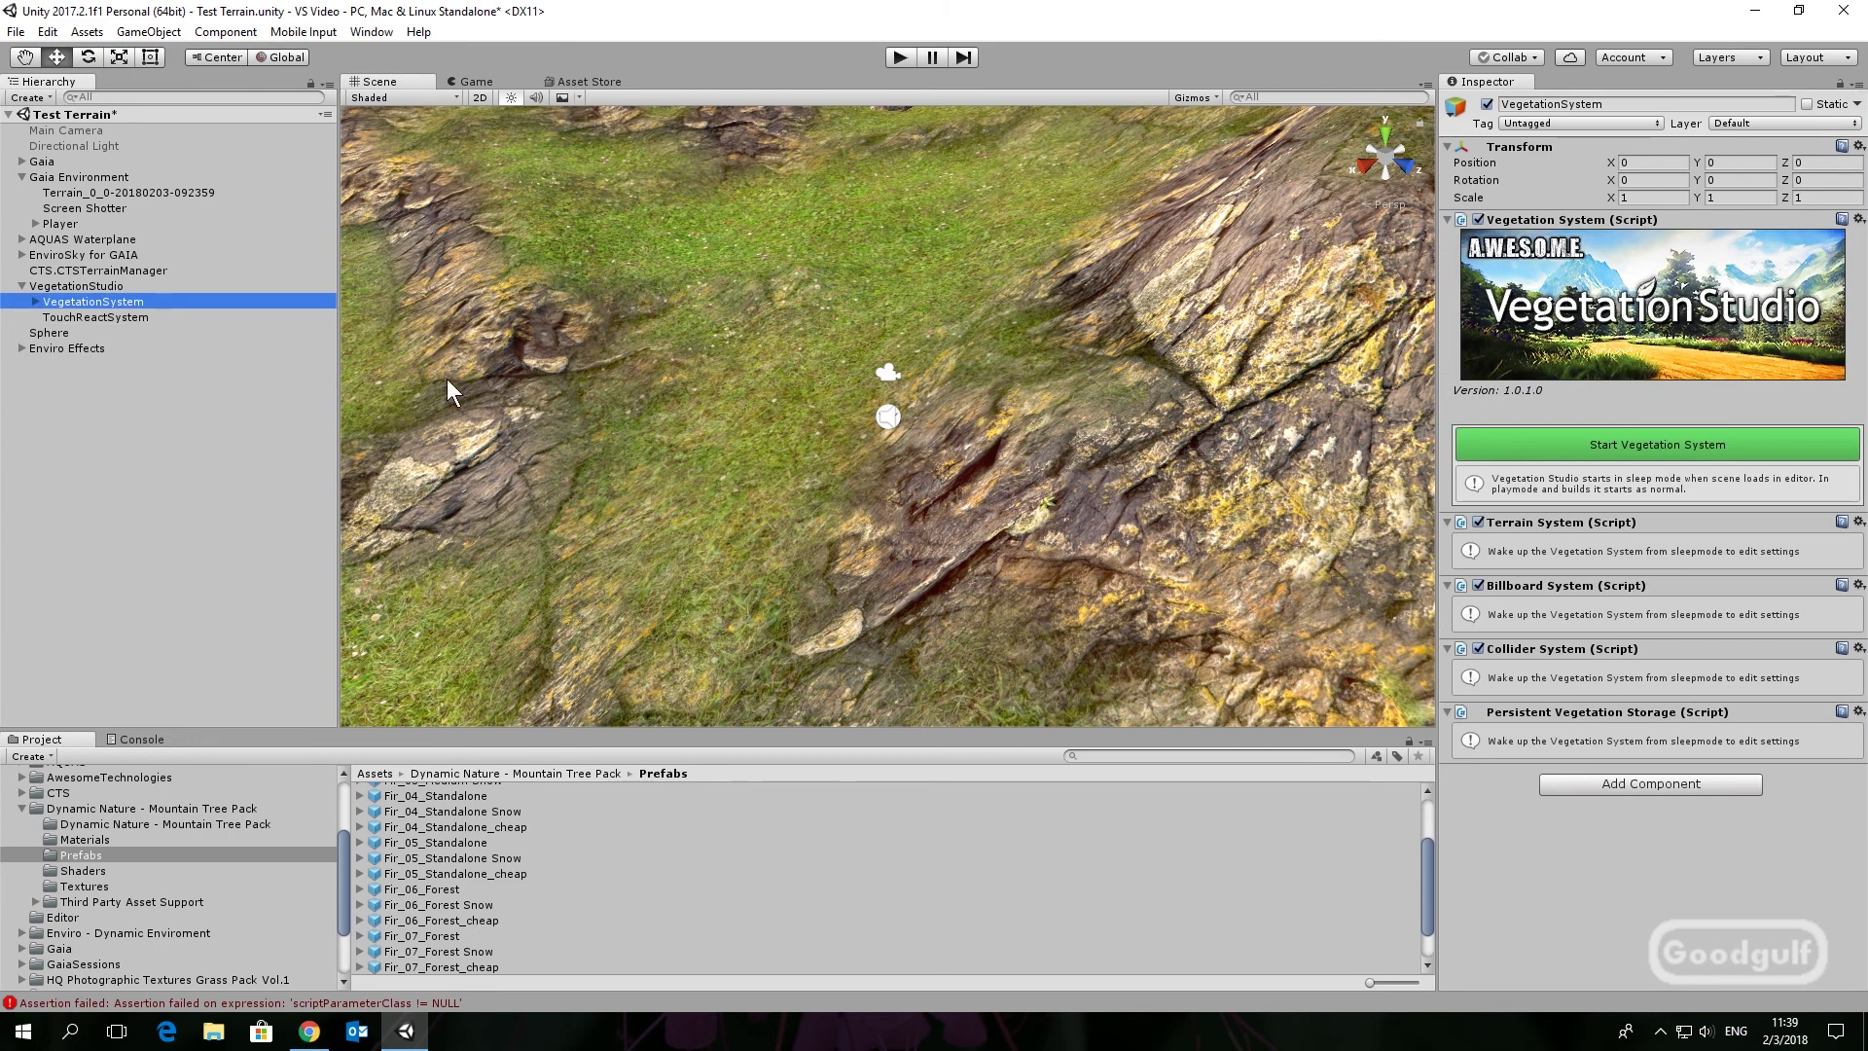
left_click(1502, 446)
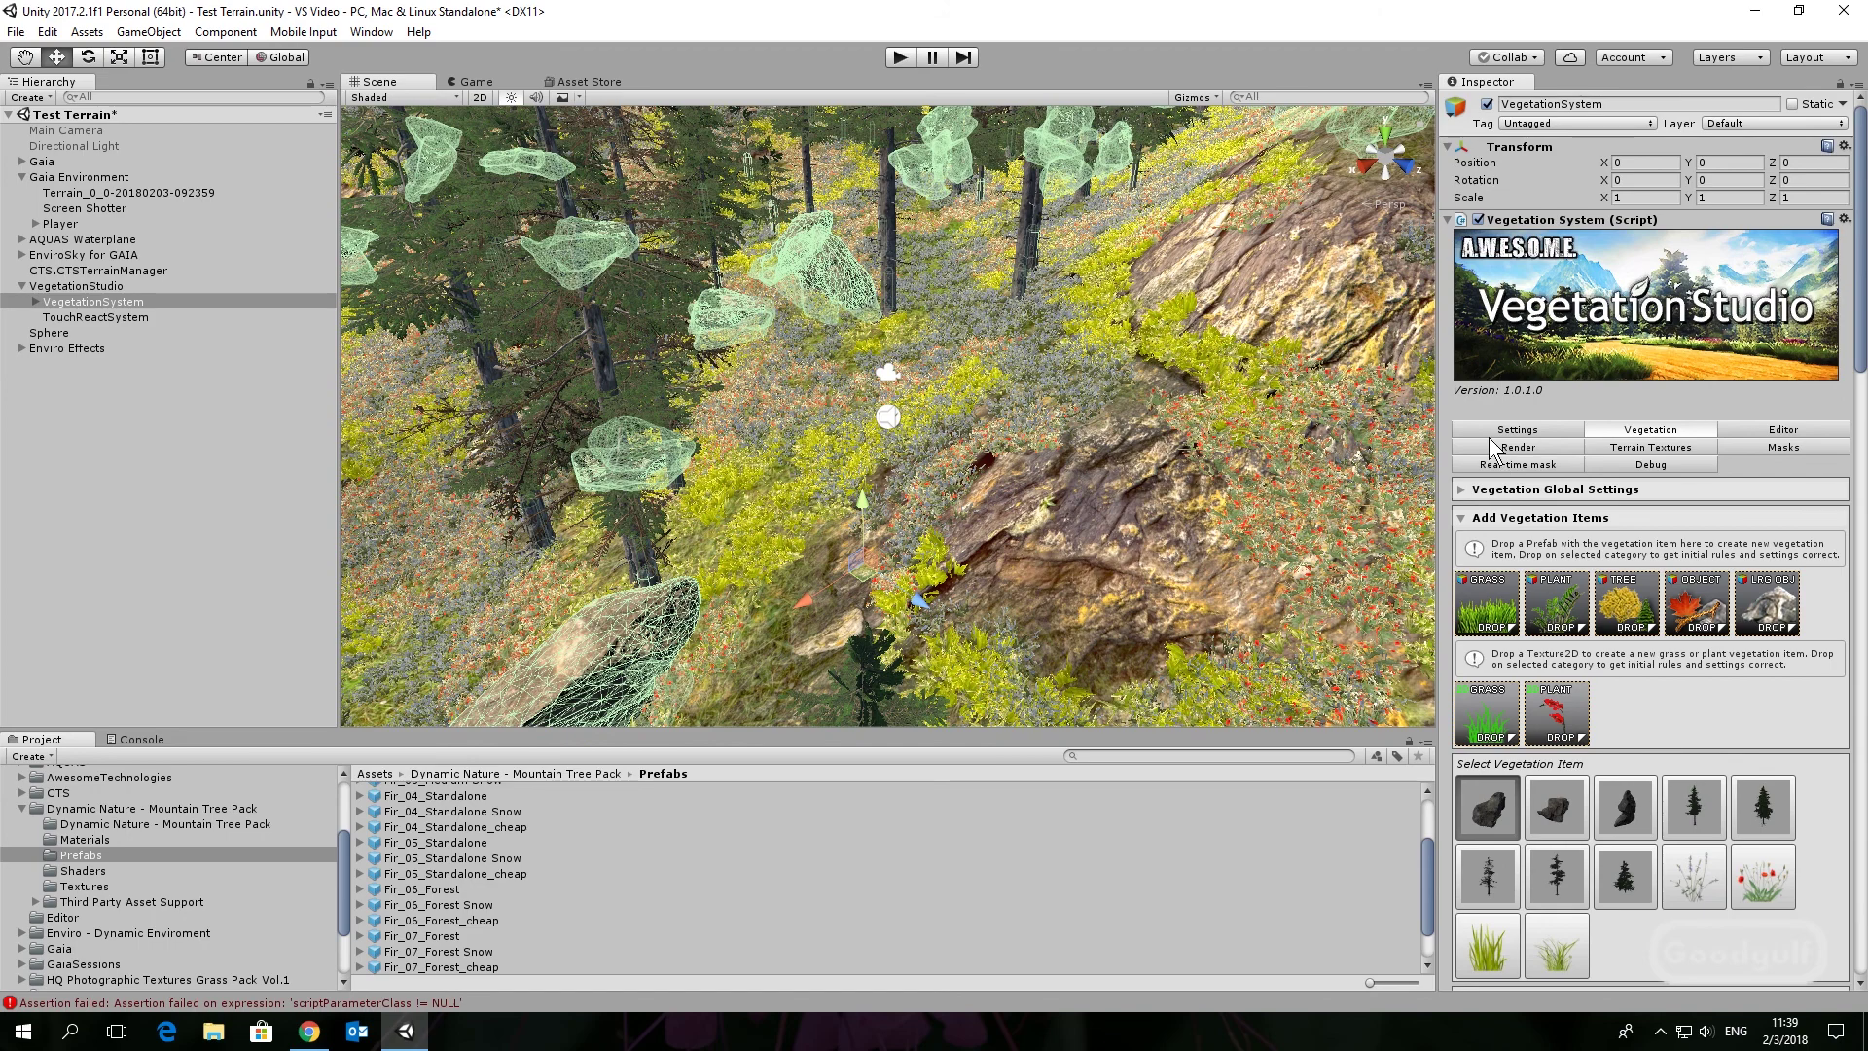
scroll(1673, 639, "down", 1)
scroll(1672, 639, "down", 8)
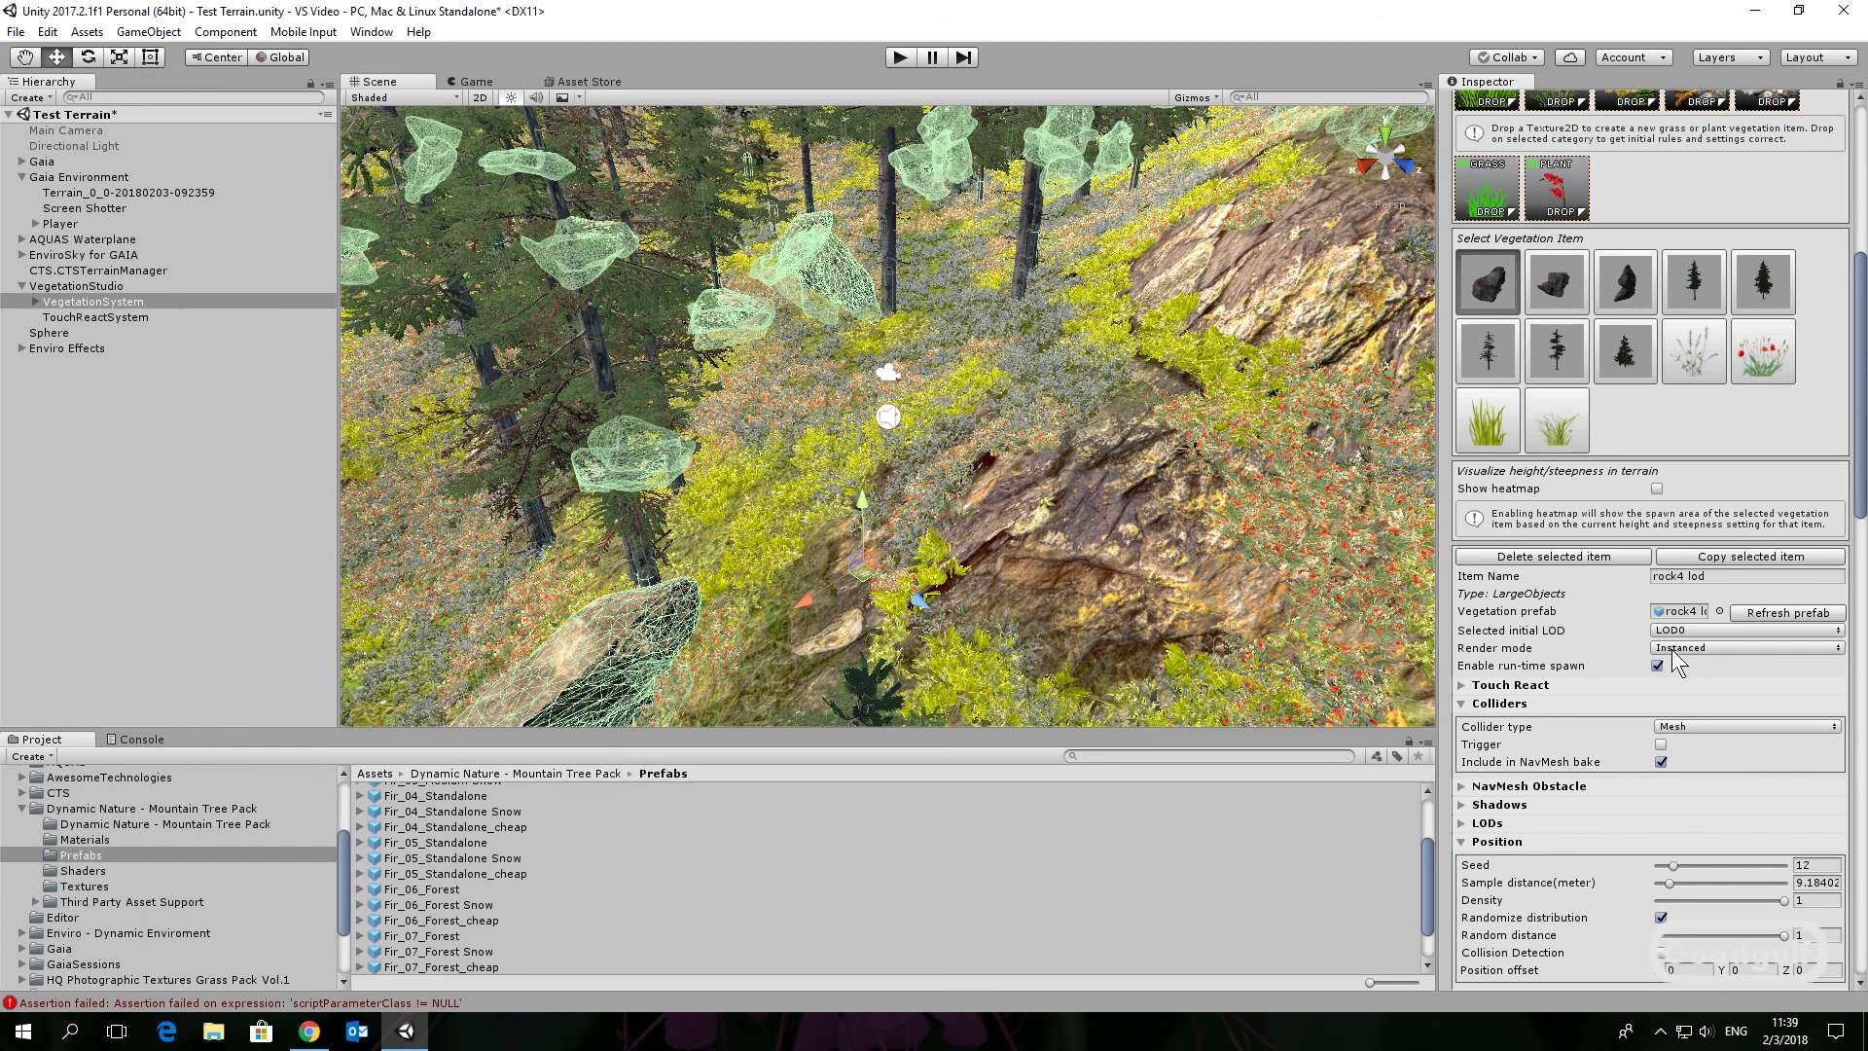
scroll(1615, 496, "up", 6)
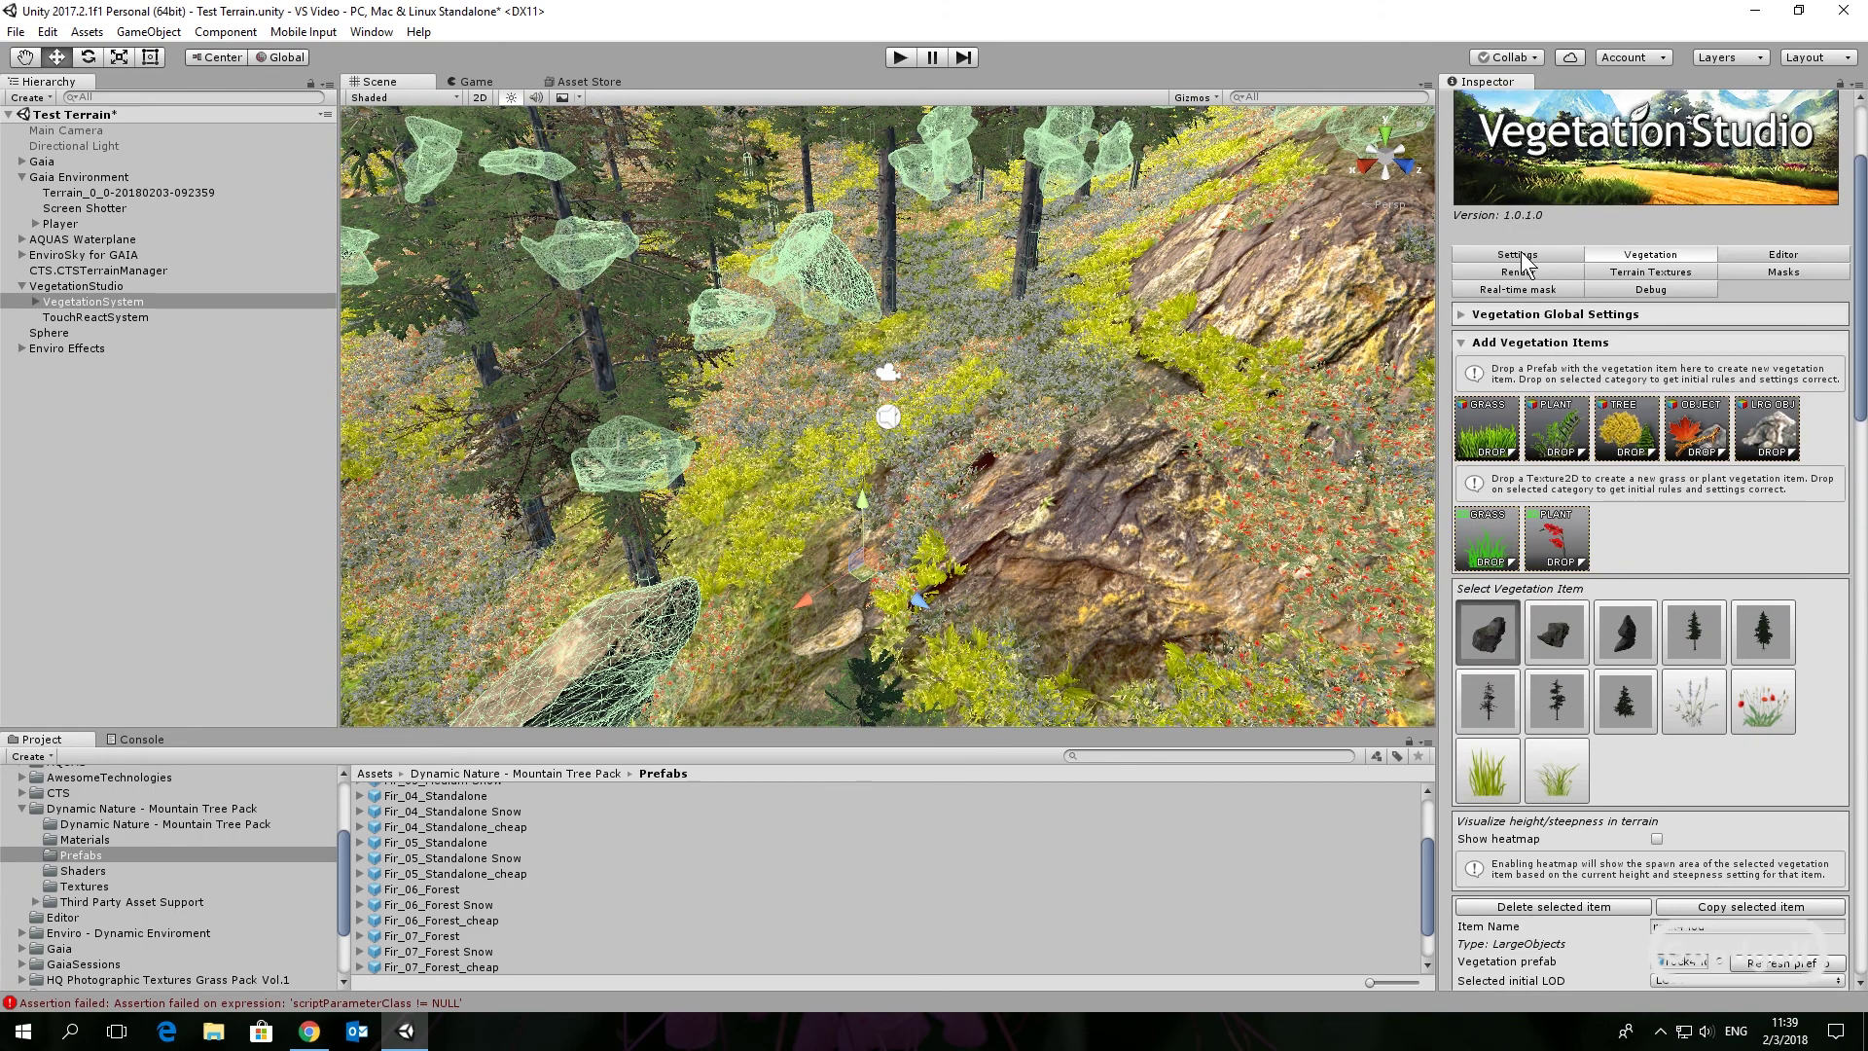
Enable Use Compute shaders in the vegetation system's render settings
left_click(1521, 255)
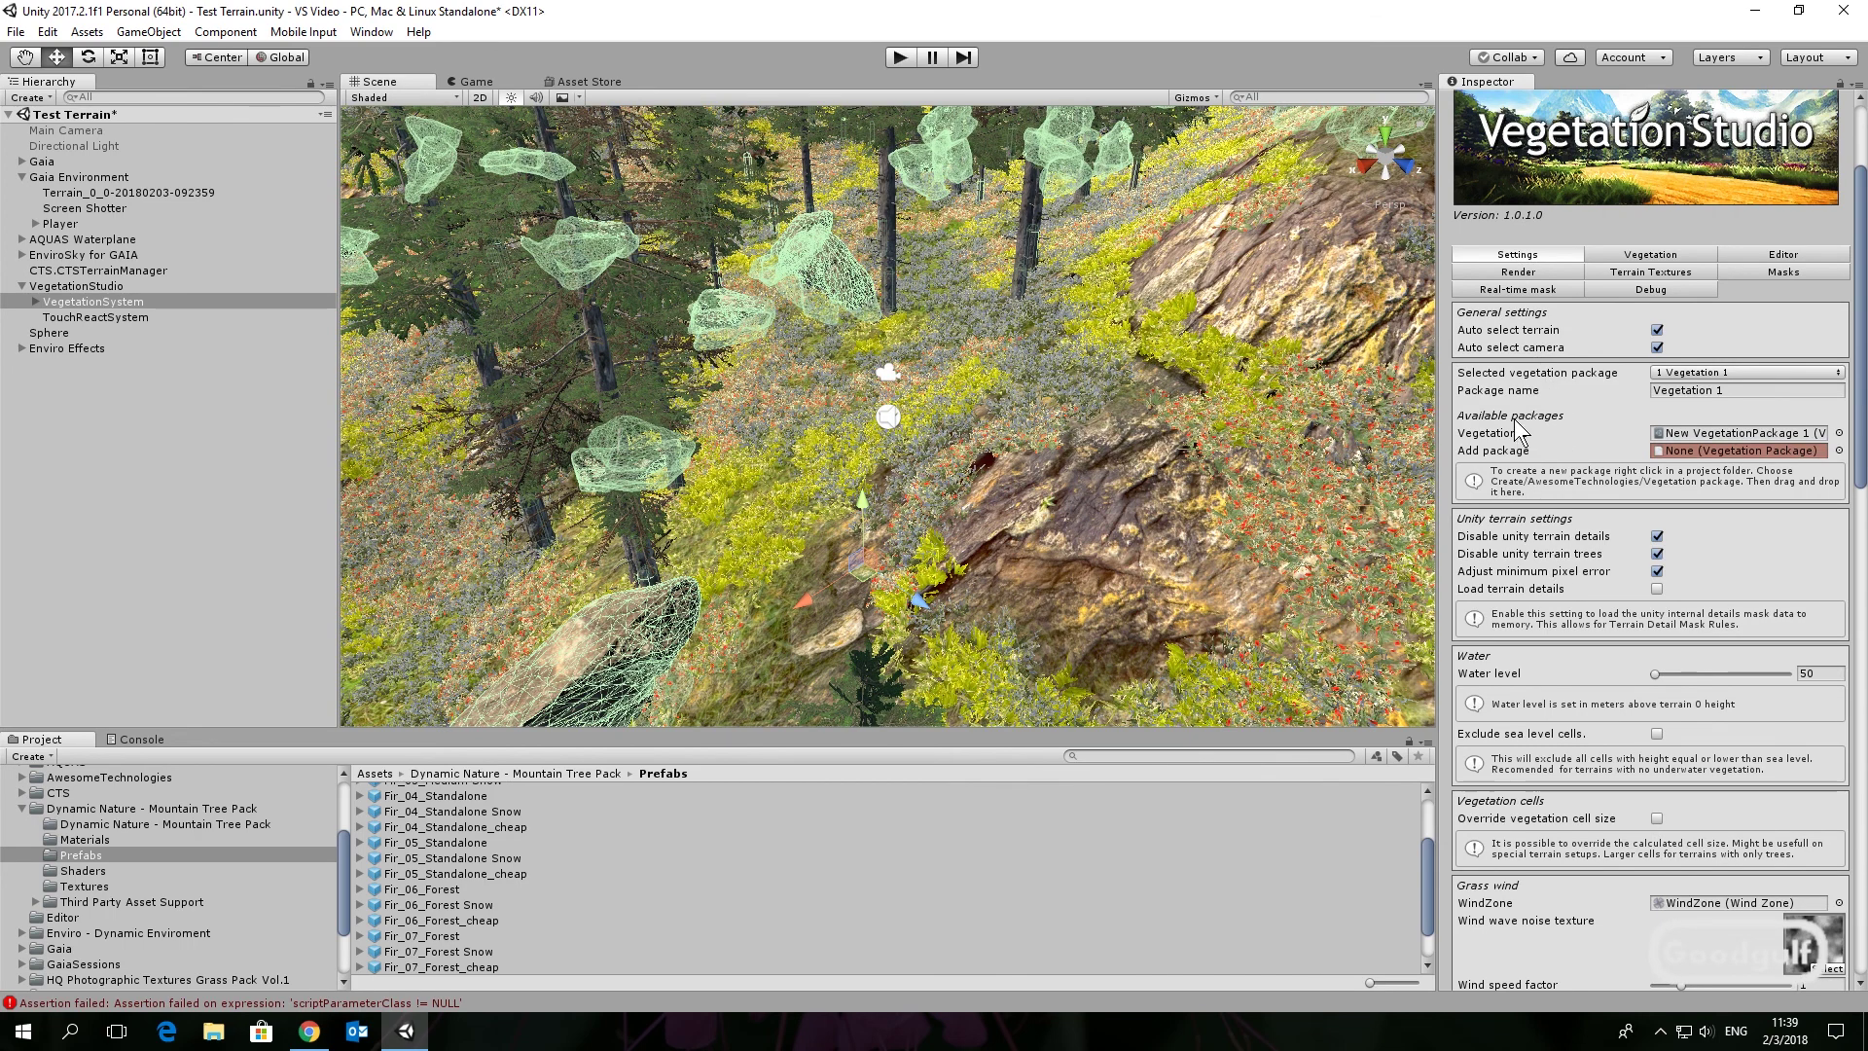
left_click(1503, 274)
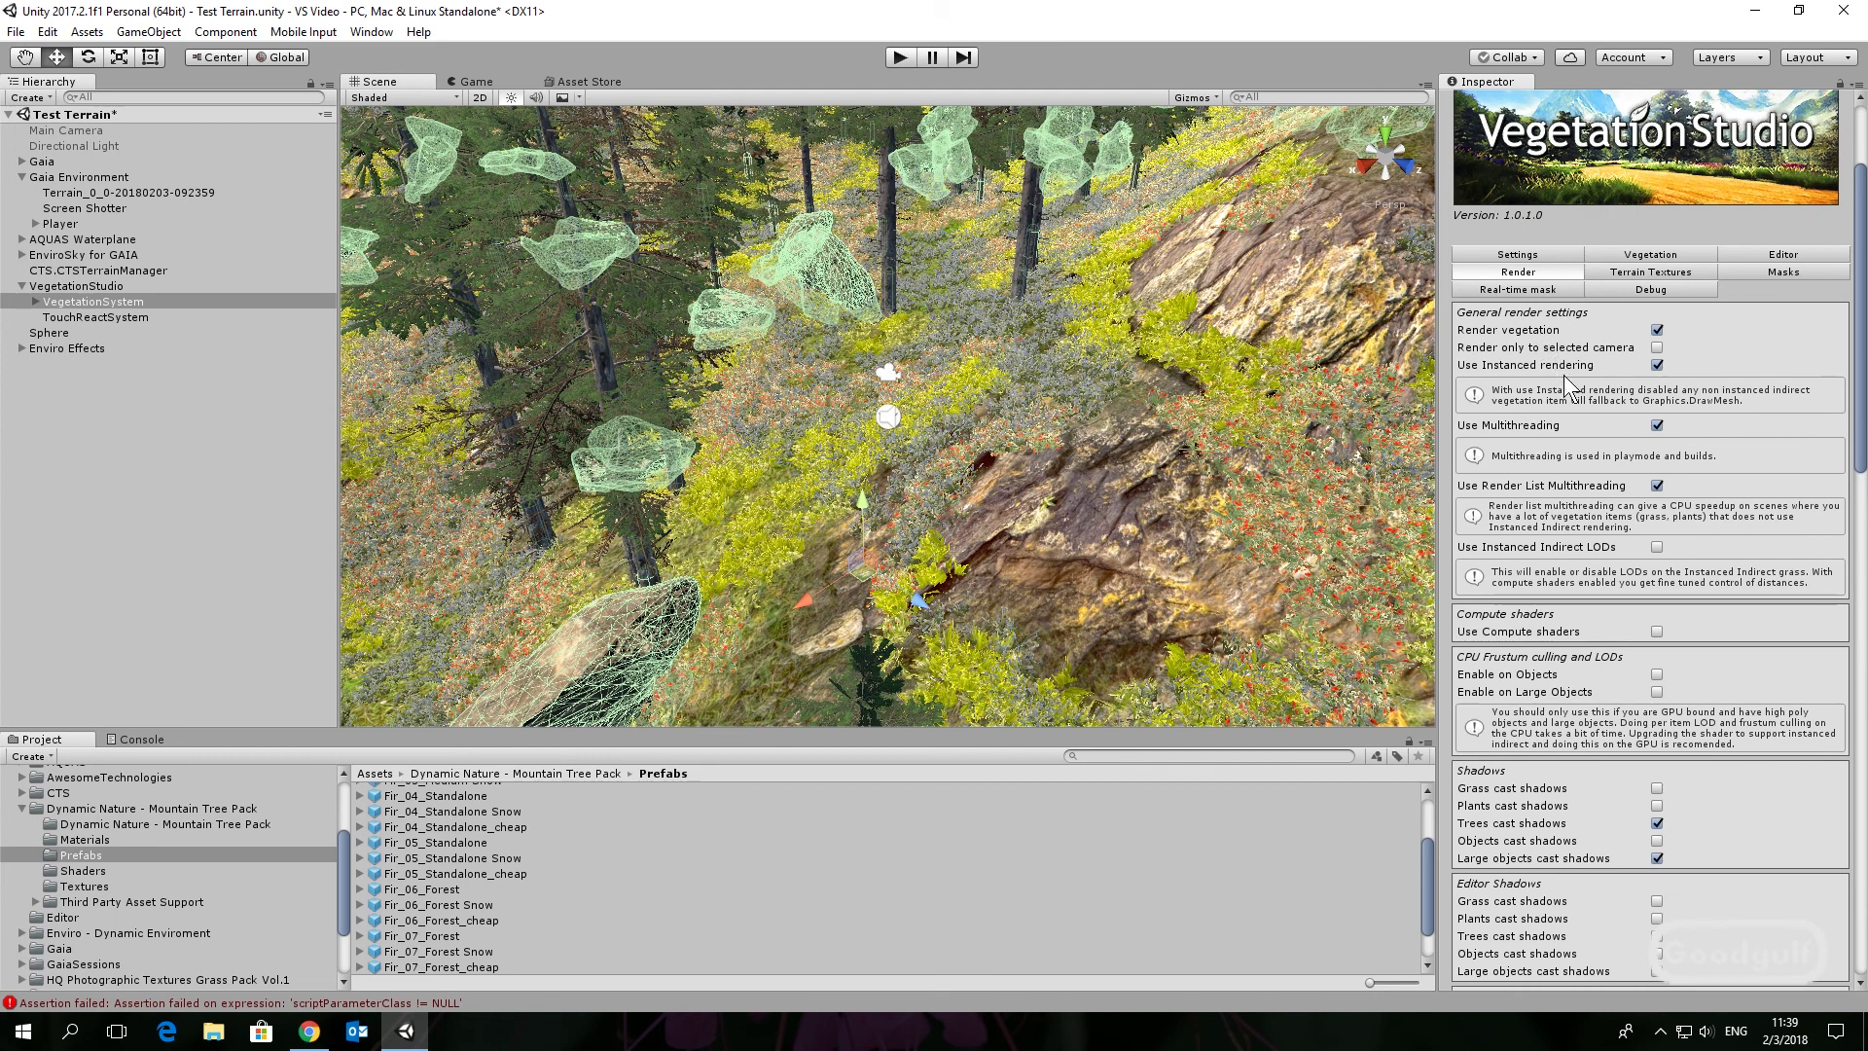
left_click(1657, 630)
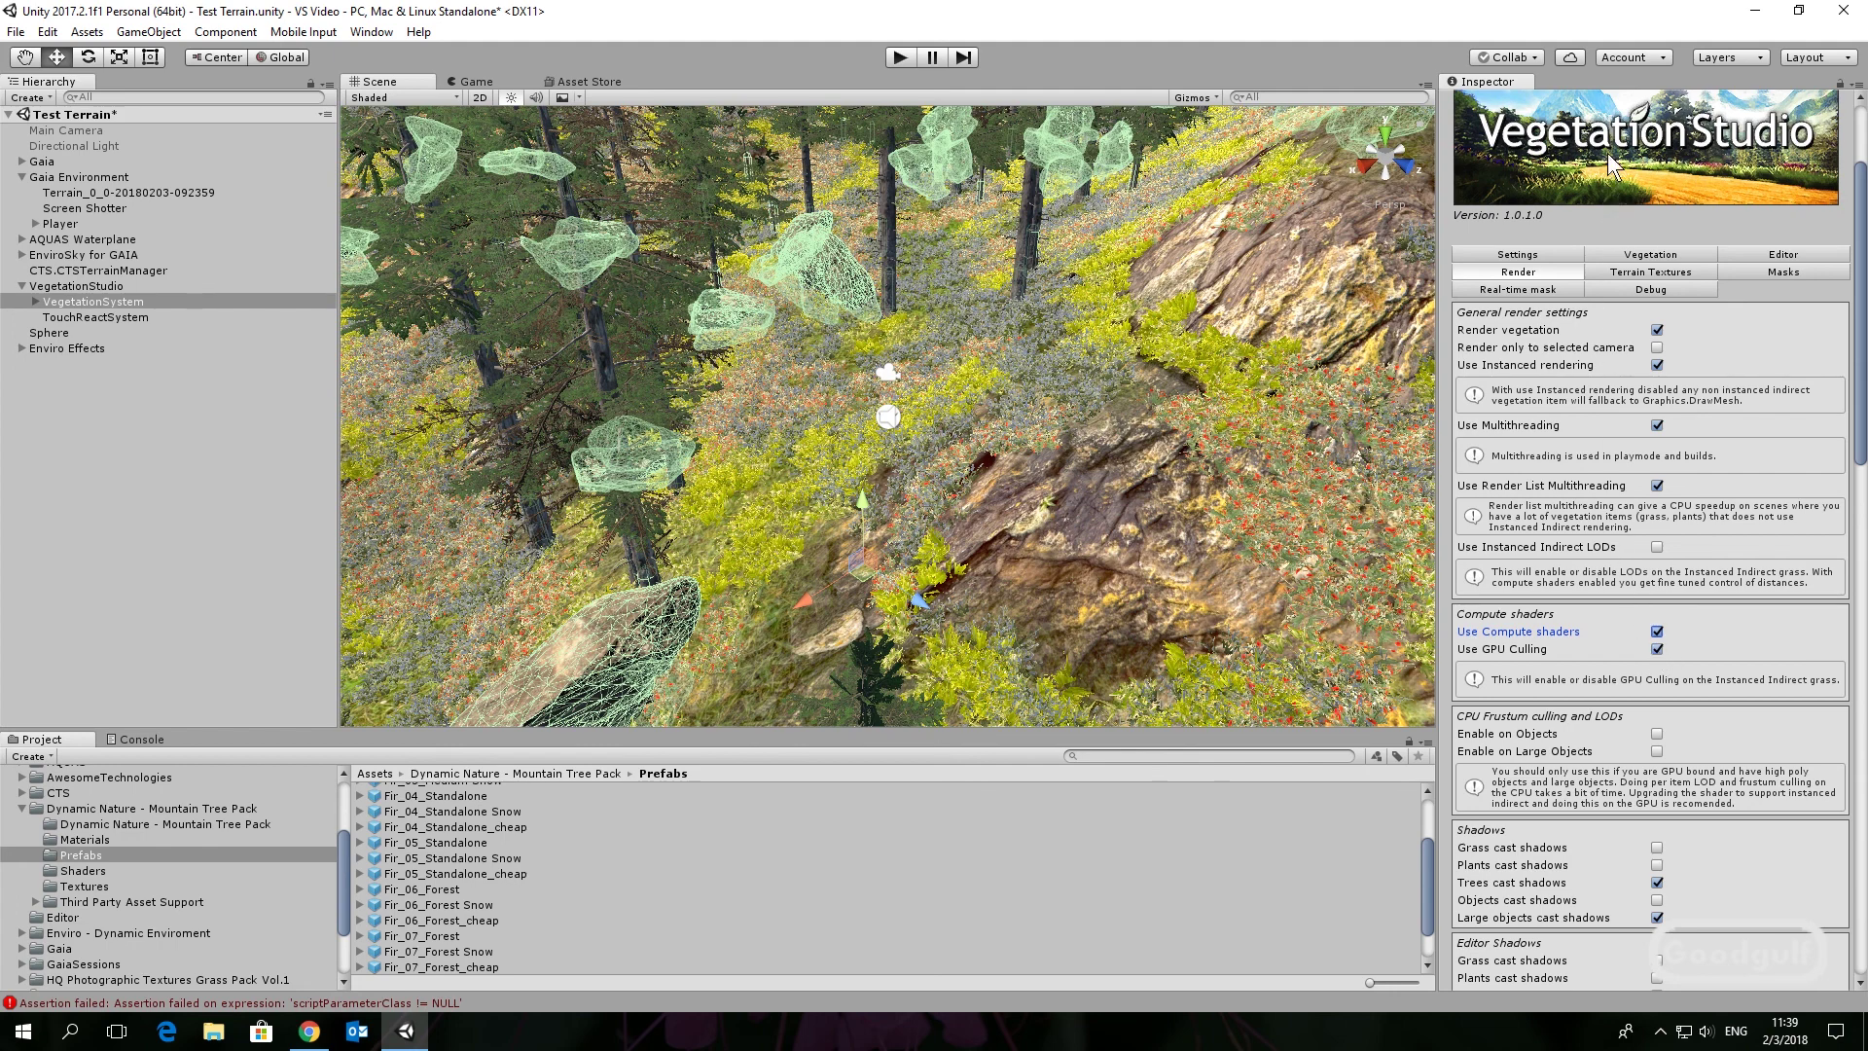
Open the project's Tags & Layers settings to review the user layer for grass and plants
left_click(1725, 58)
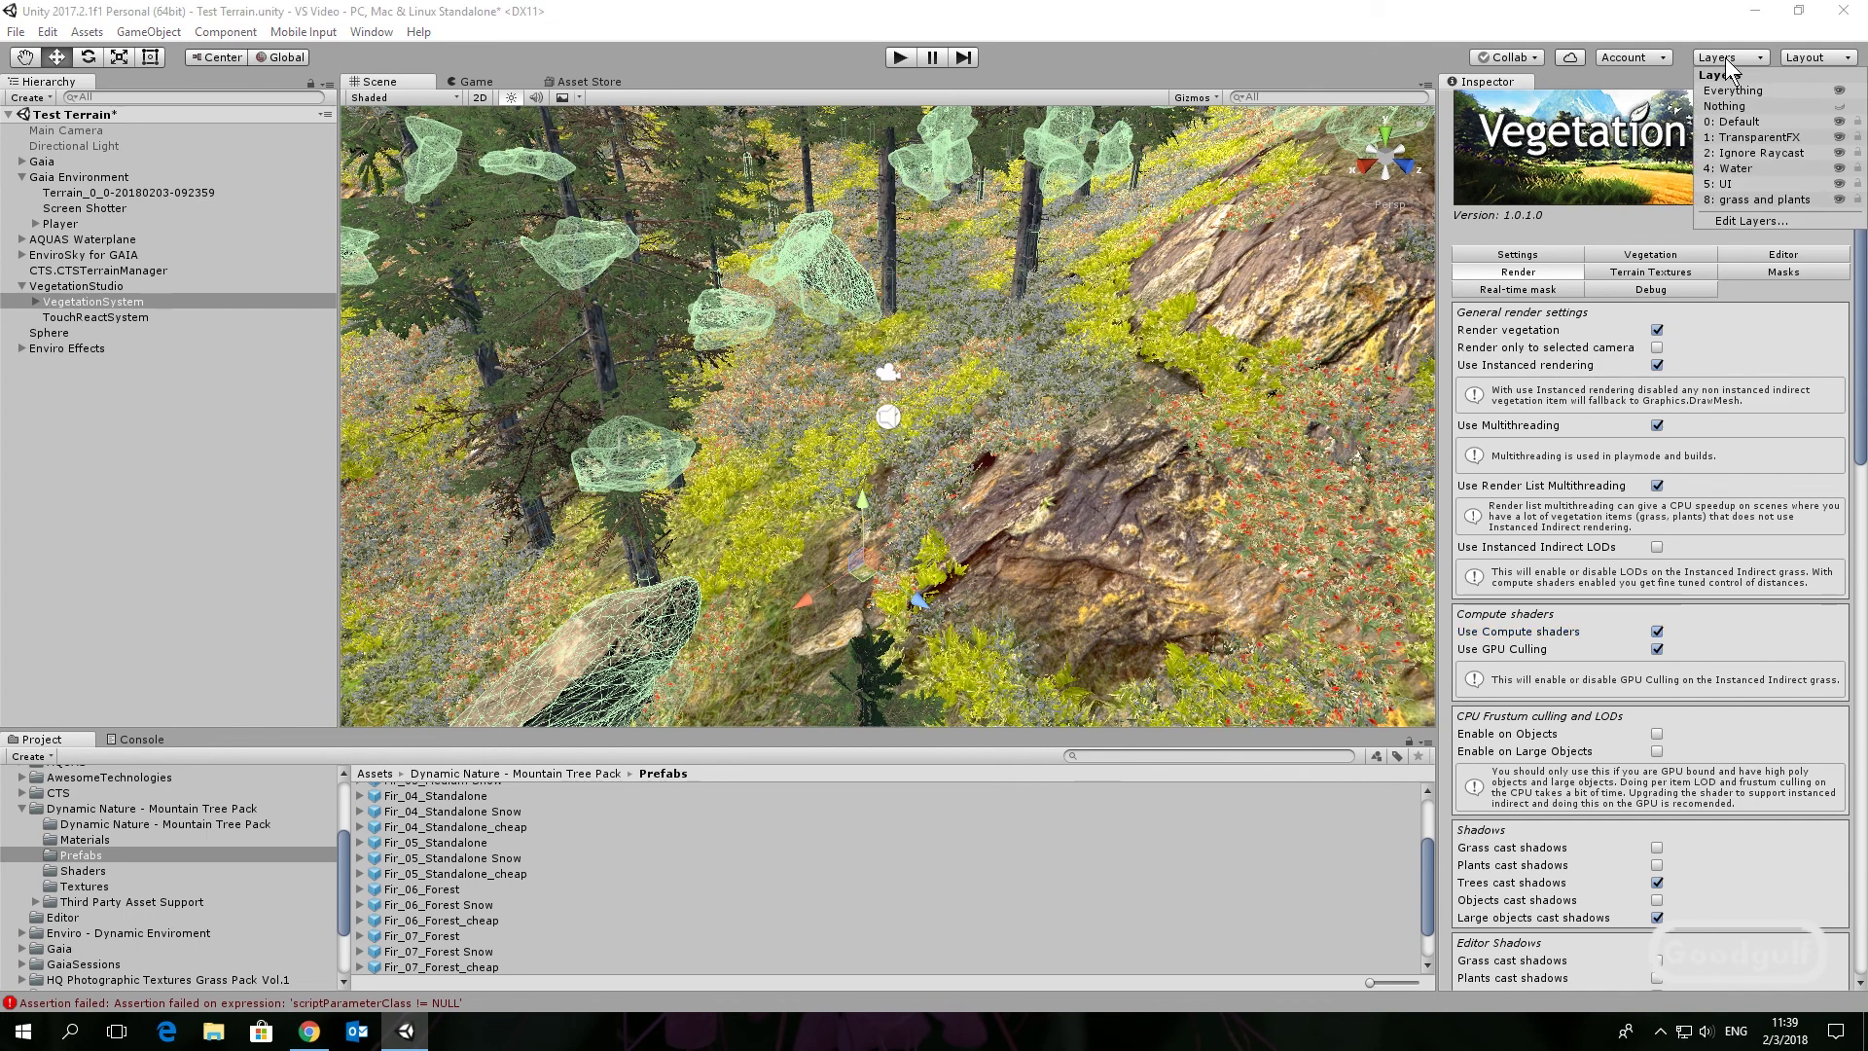
left_click(1745, 220)
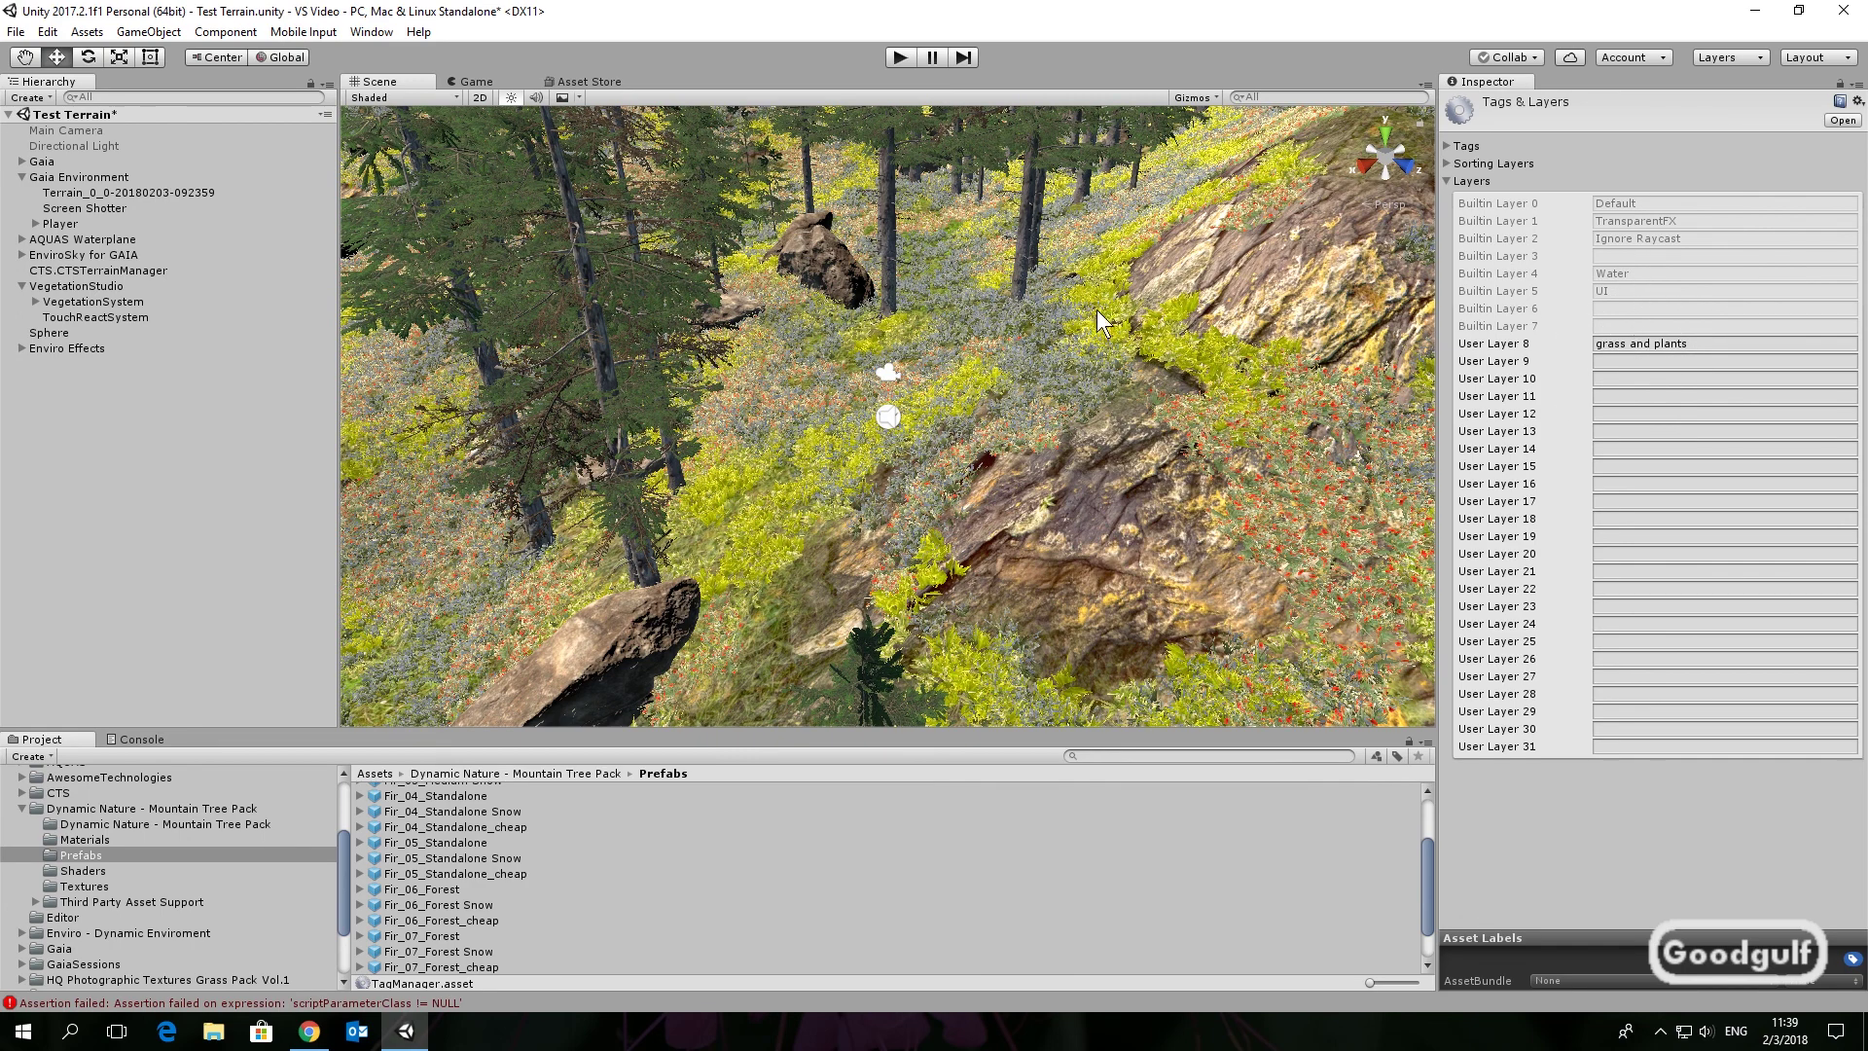
Set both the grass layer and the plant layer of the VegetationSystem's render settings to "grass and plants"
left_click(73, 303)
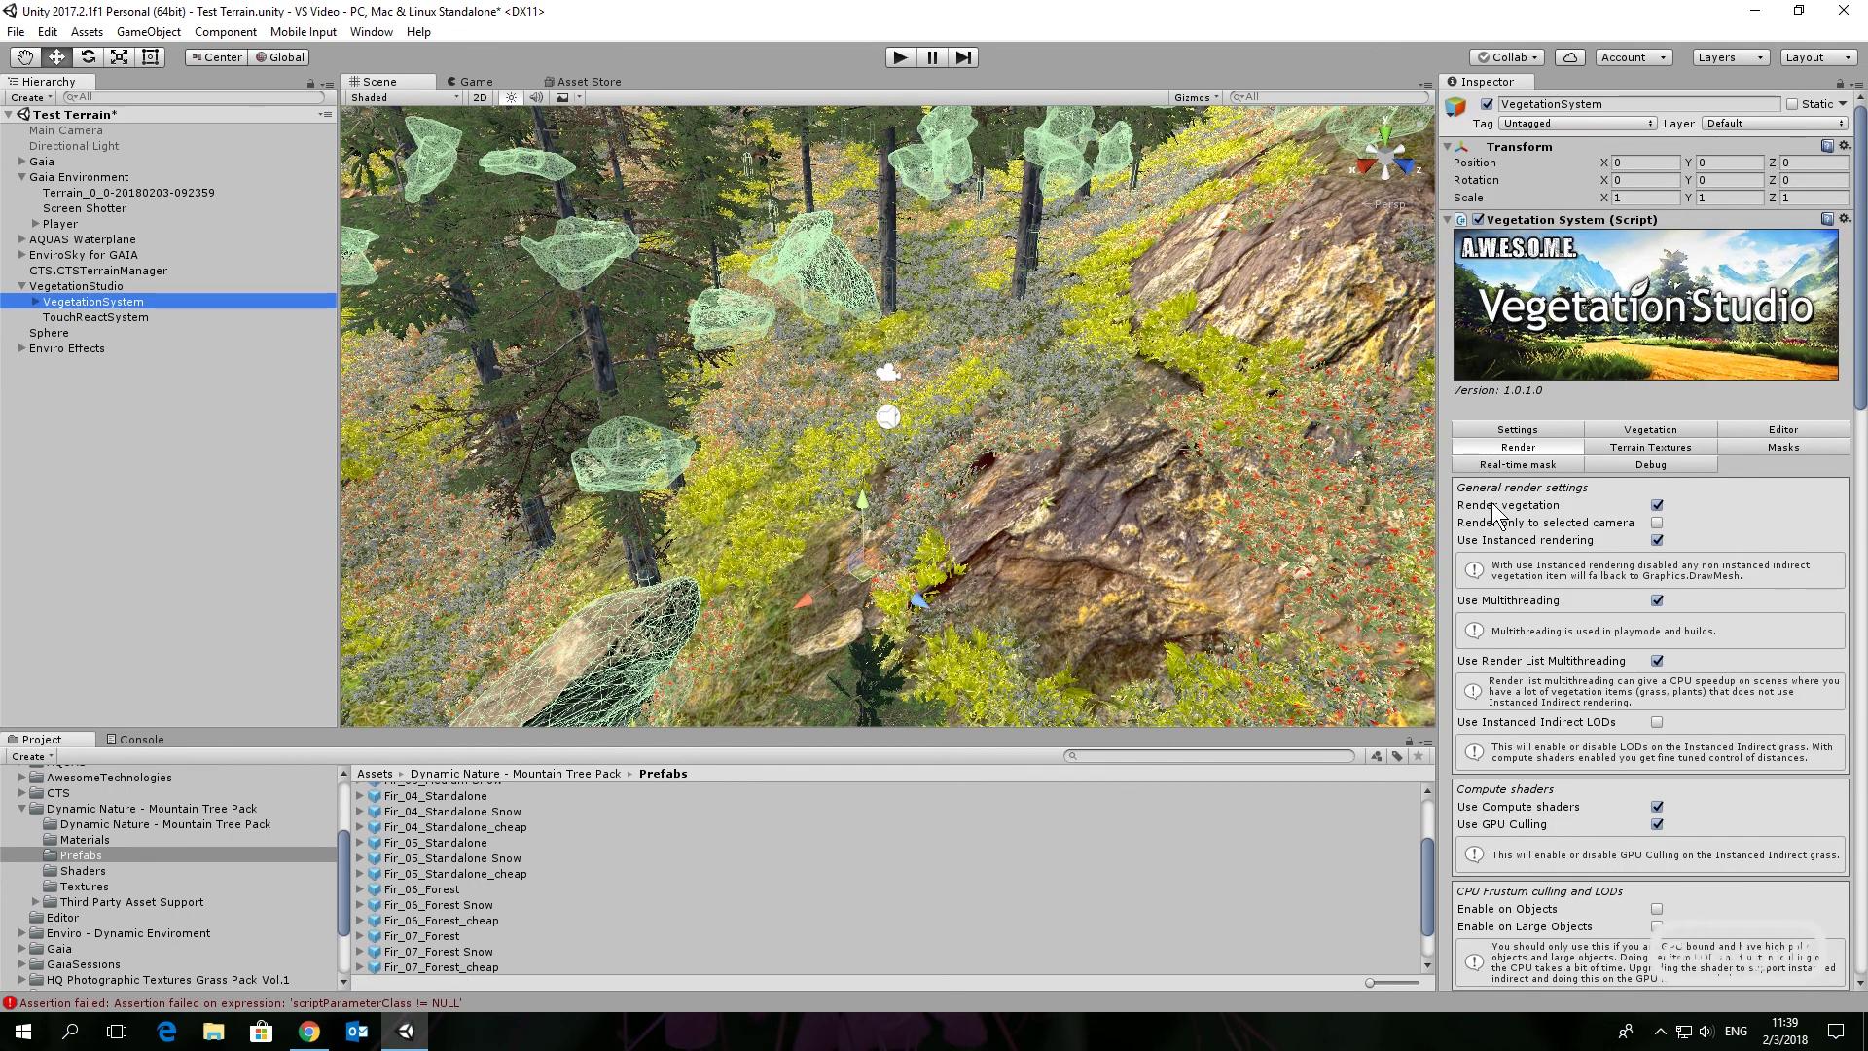
scroll(1553, 708, "down", 9)
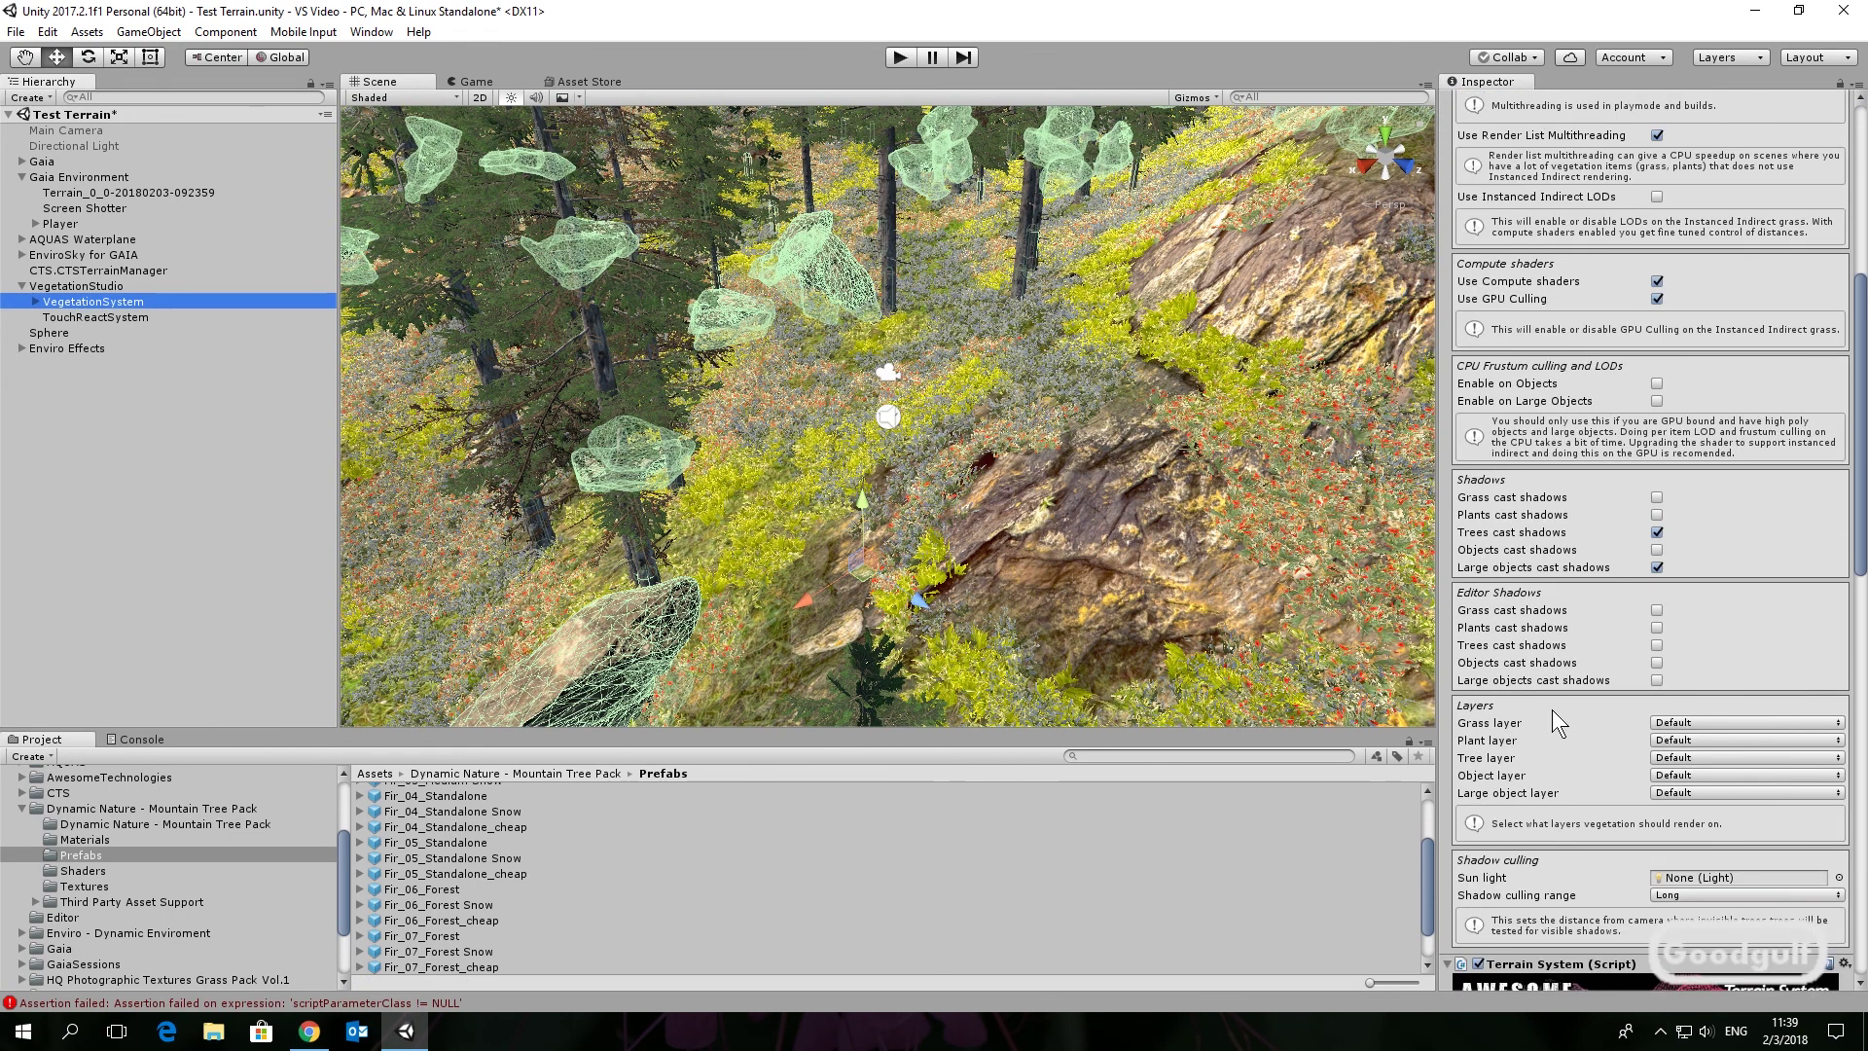
scroll(1550, 709, "down", 2)
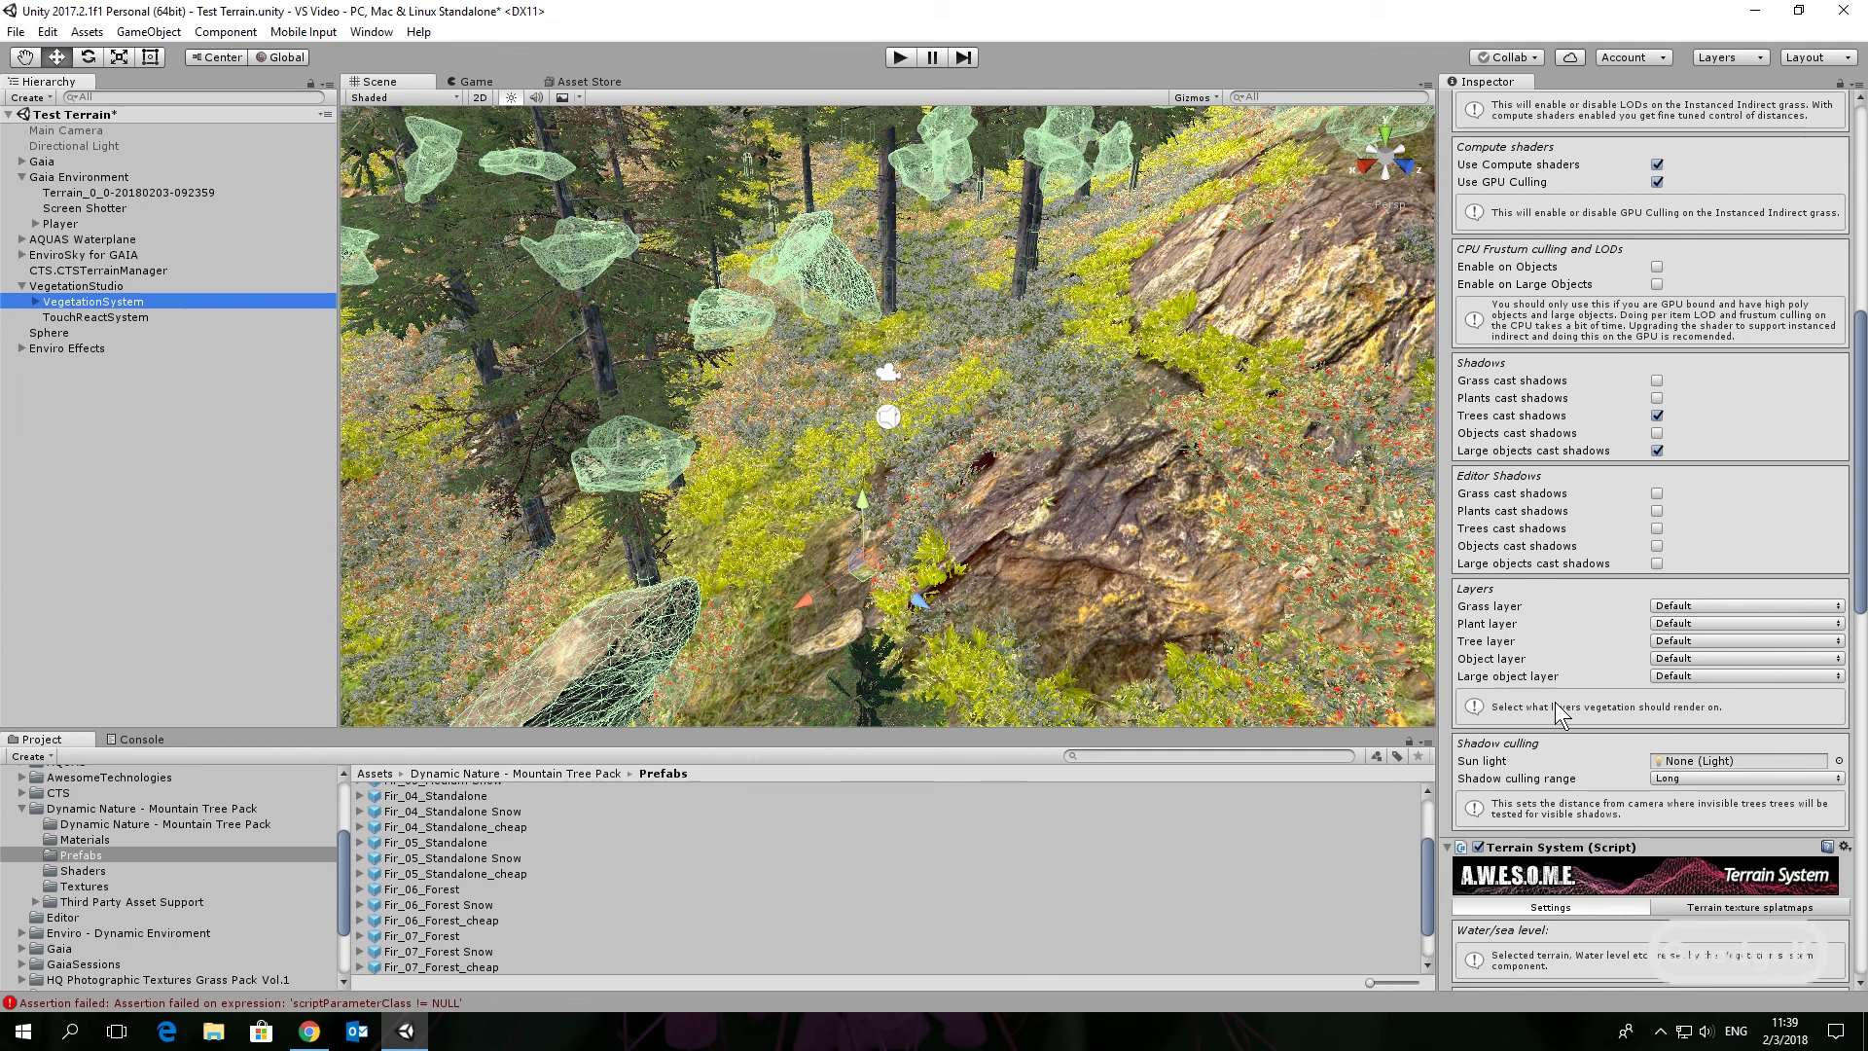
left_click(1673, 607)
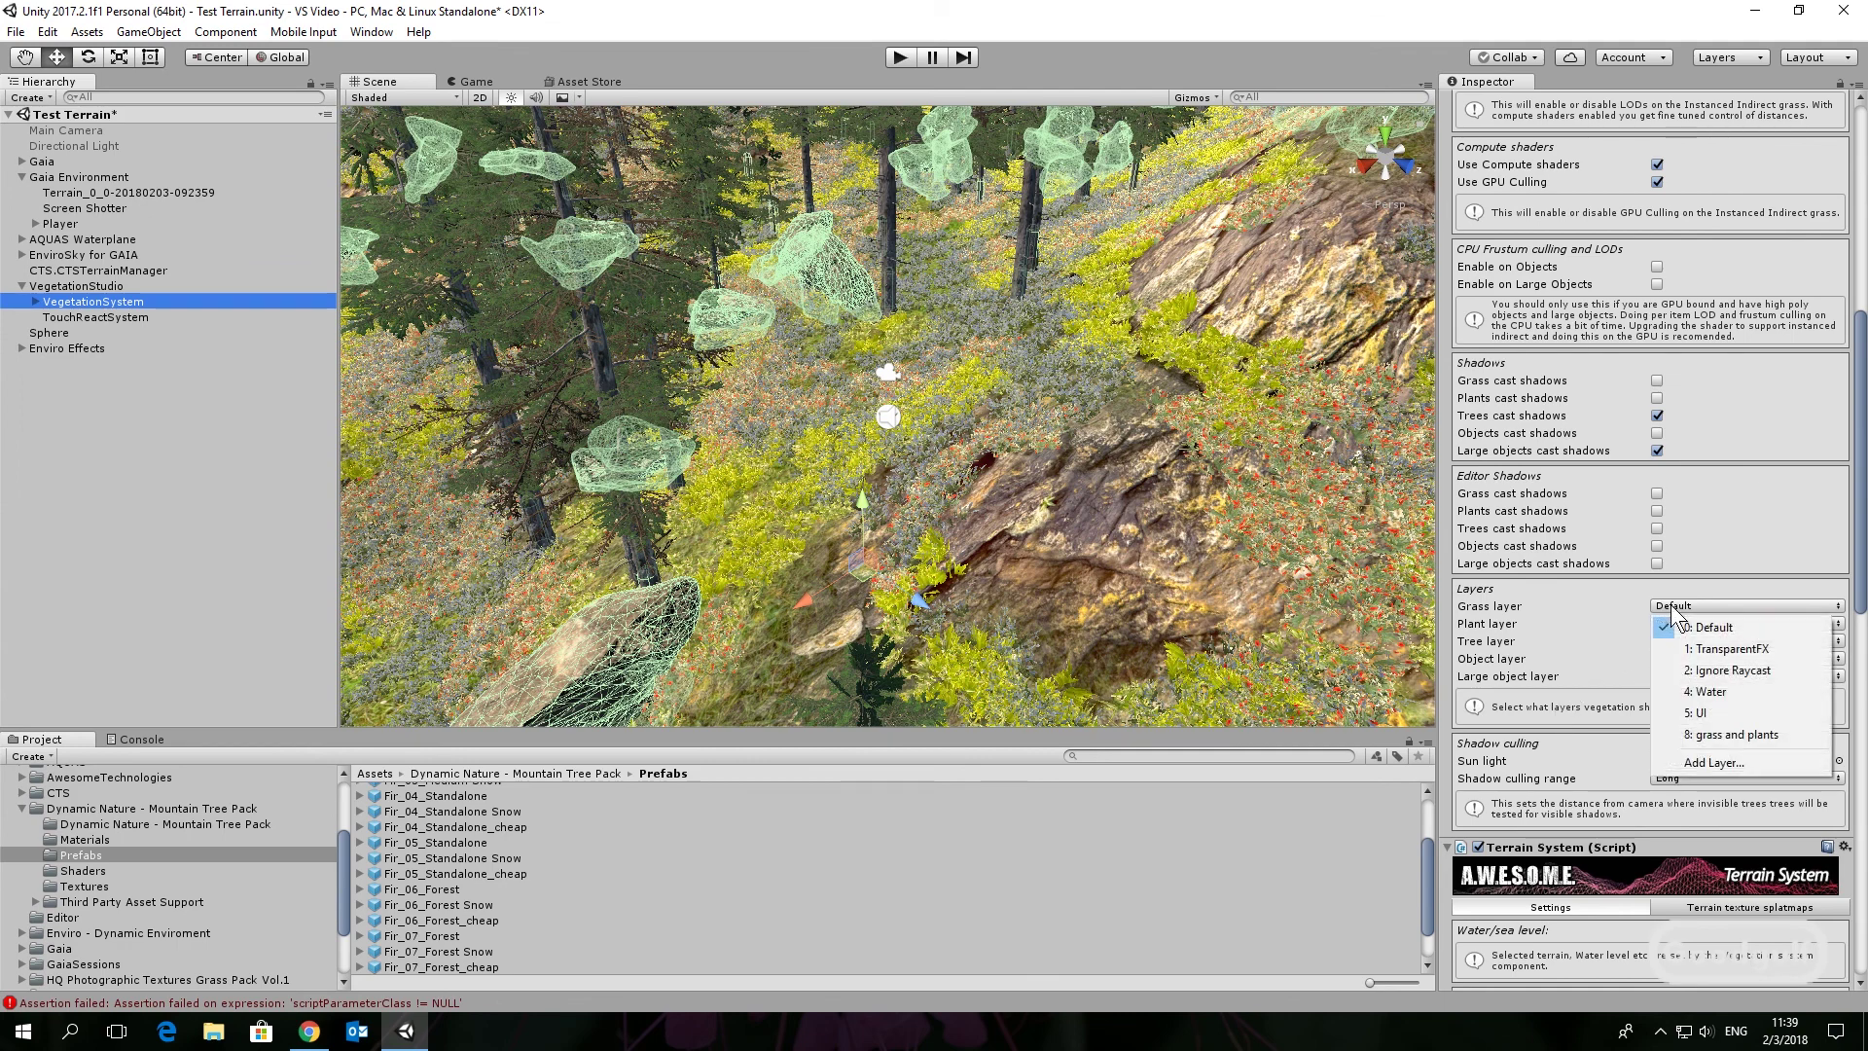
left_click(1714, 736)
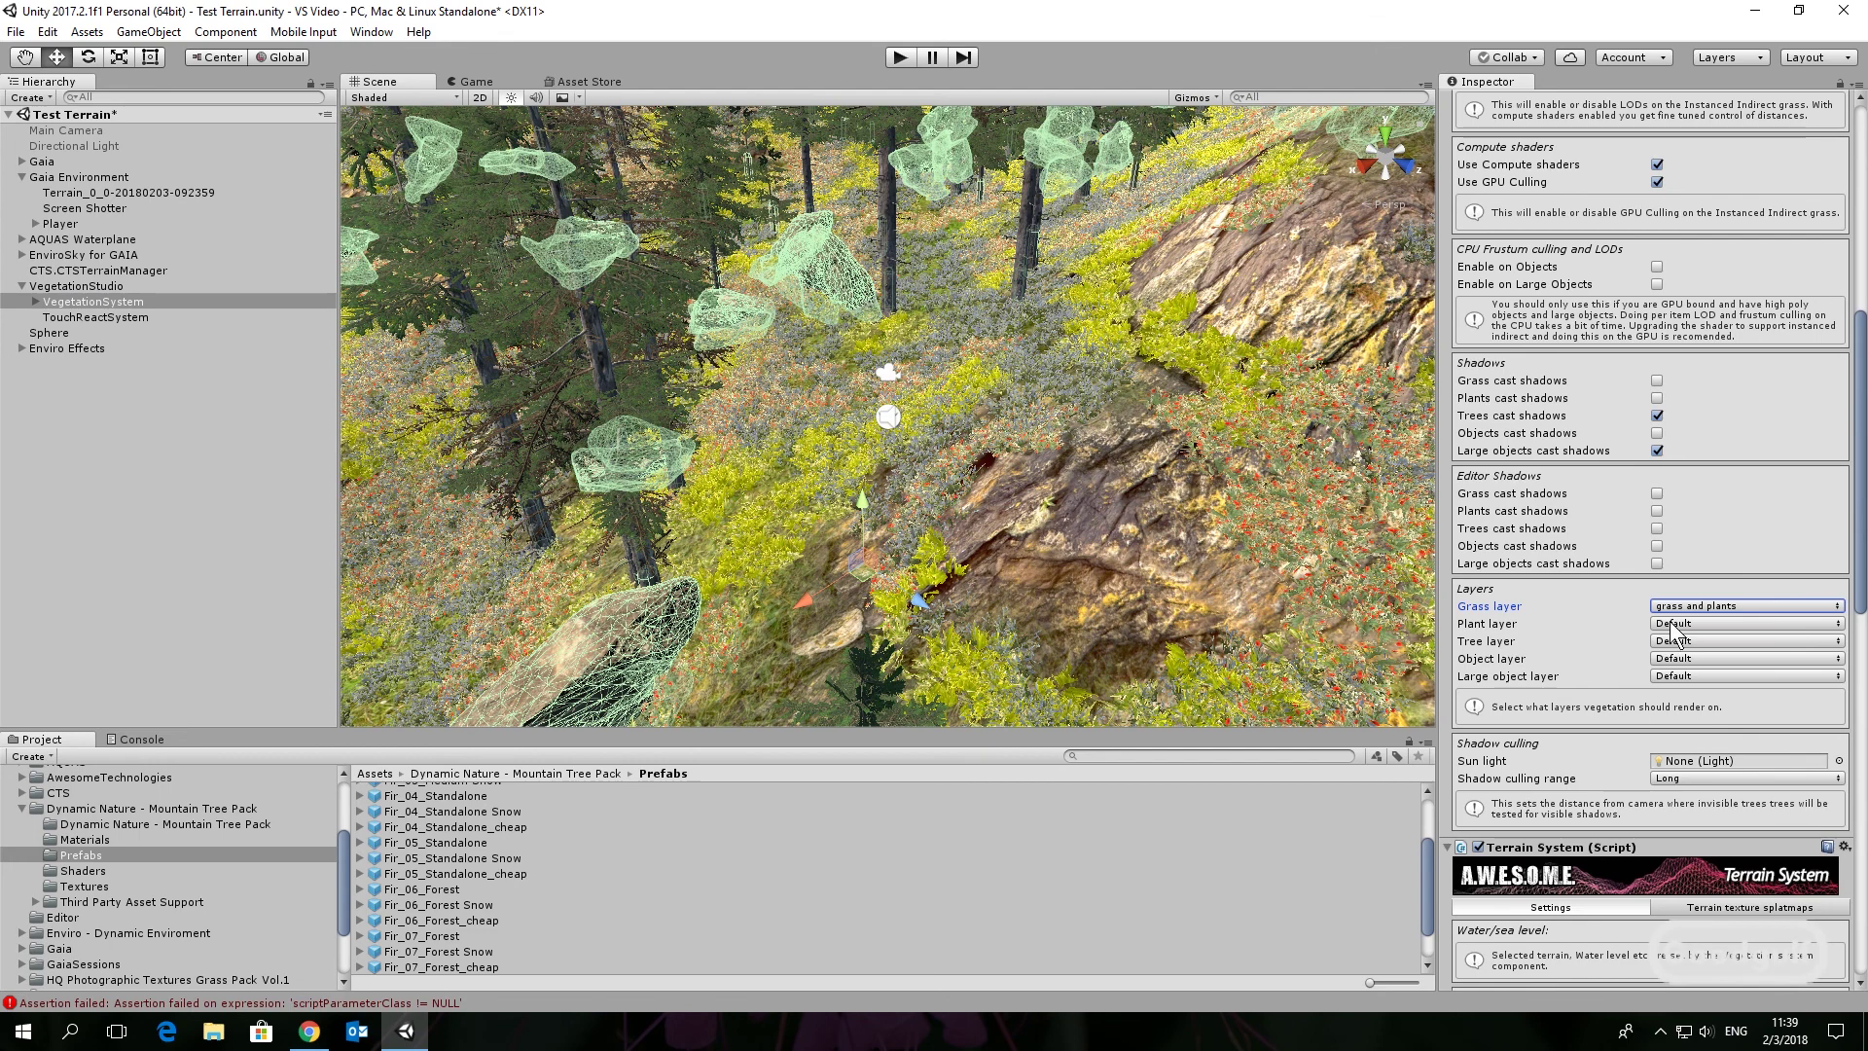
left_click(1676, 623)
left_click(1720, 747)
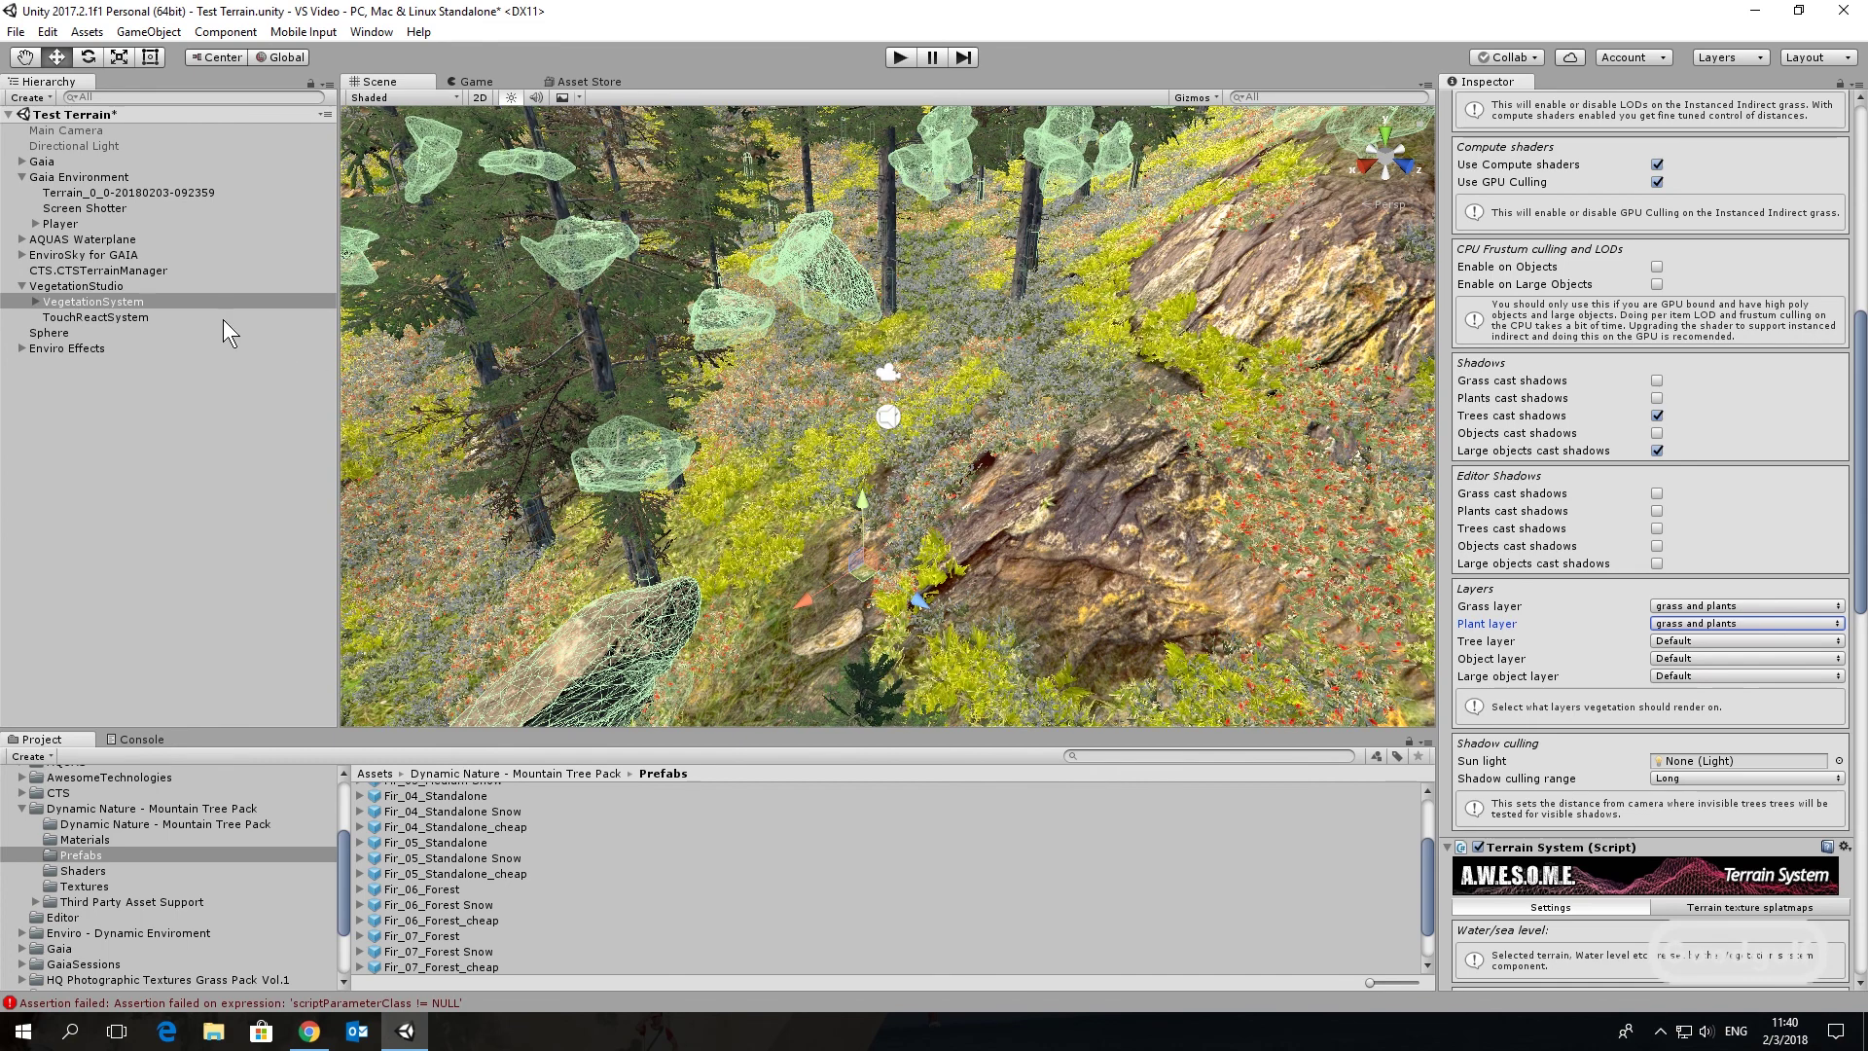
Make the AQUAS Waterplane's PrimaryCausticsProjector and SecondaryCausticsProjector ignore the "grass and plants" layer
left_click(21, 239)
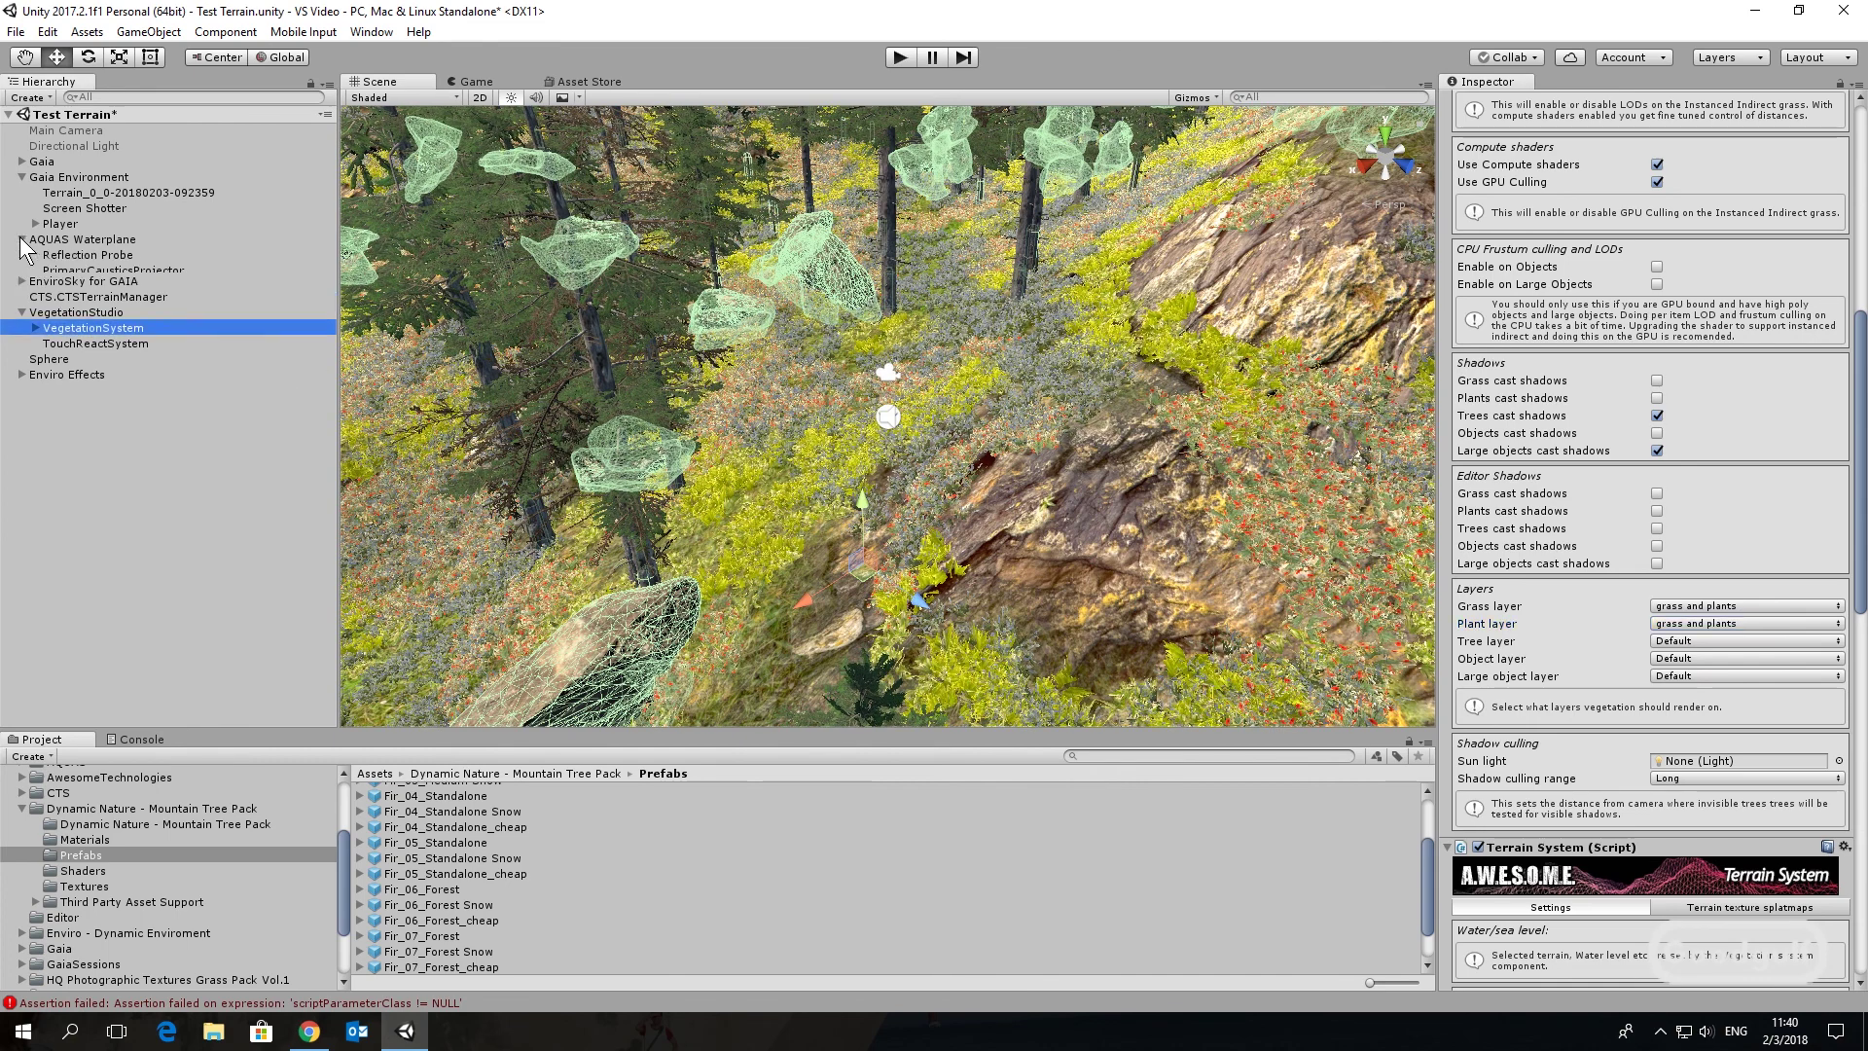
left_click(84, 271)
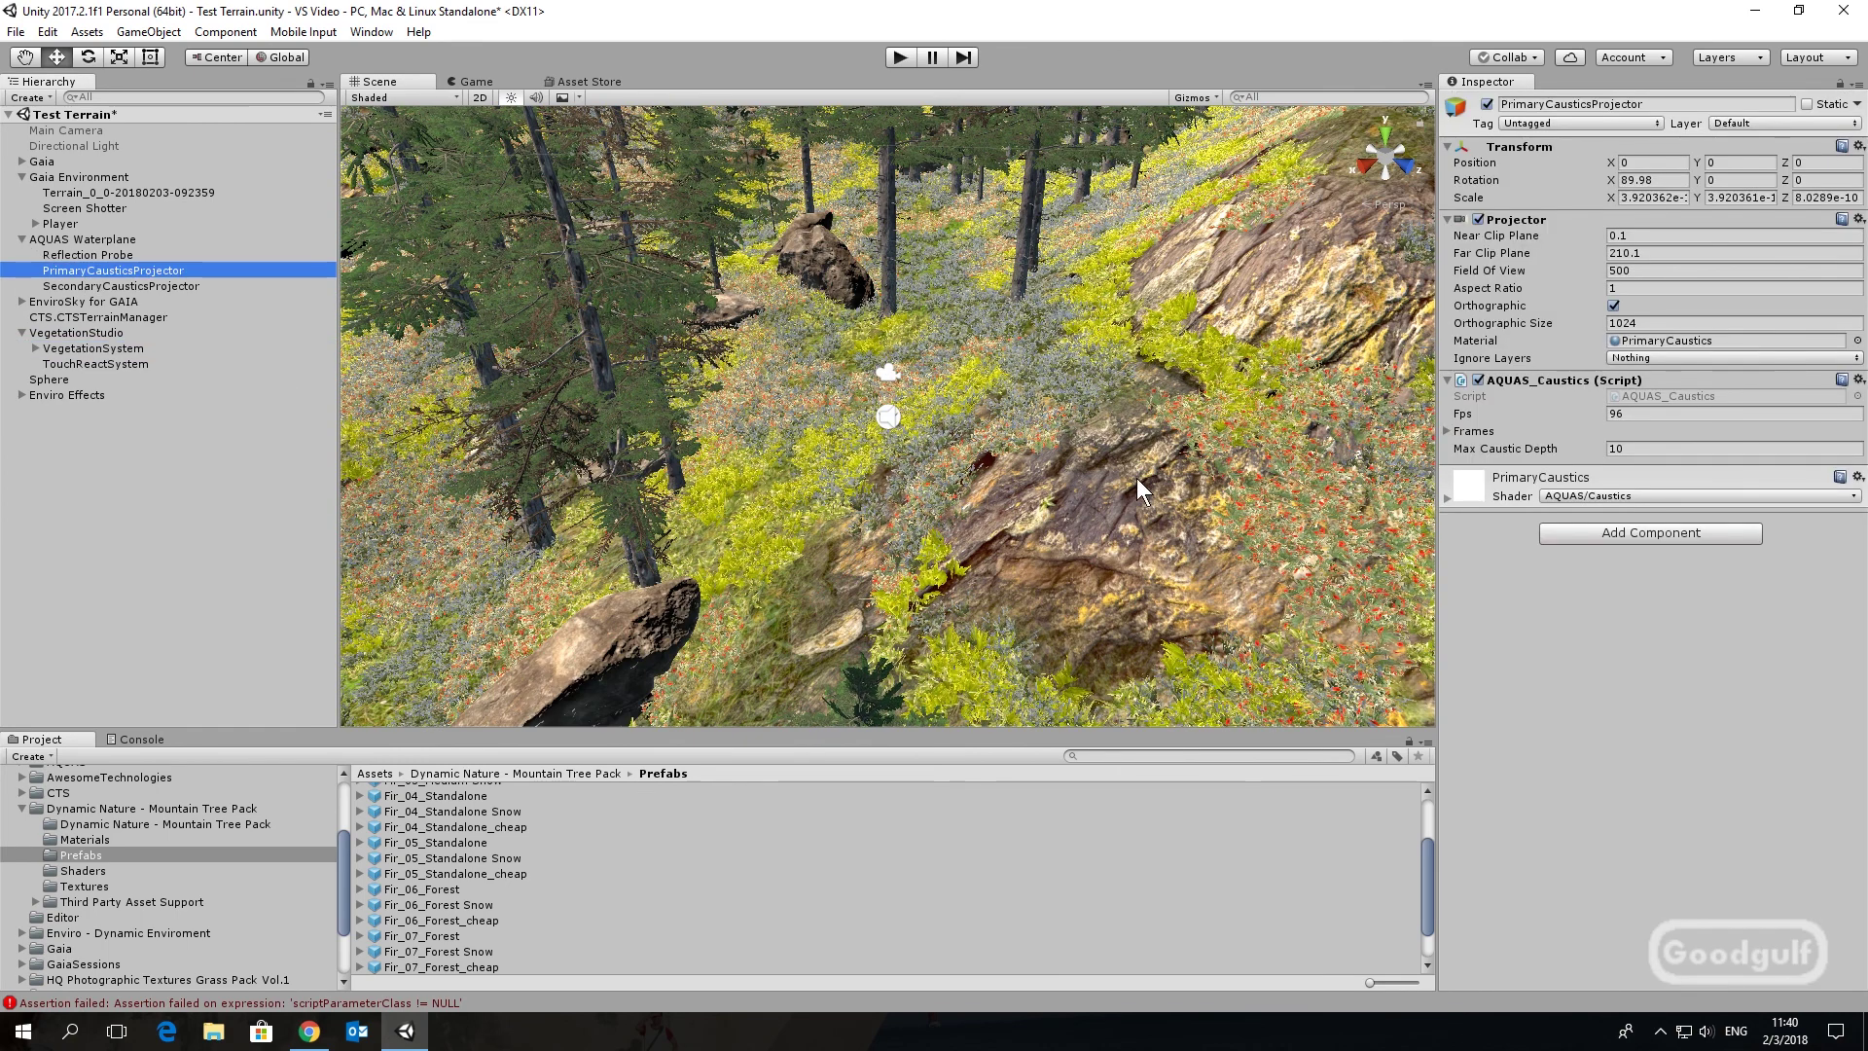
left_click(1657, 356)
left_click(1685, 523)
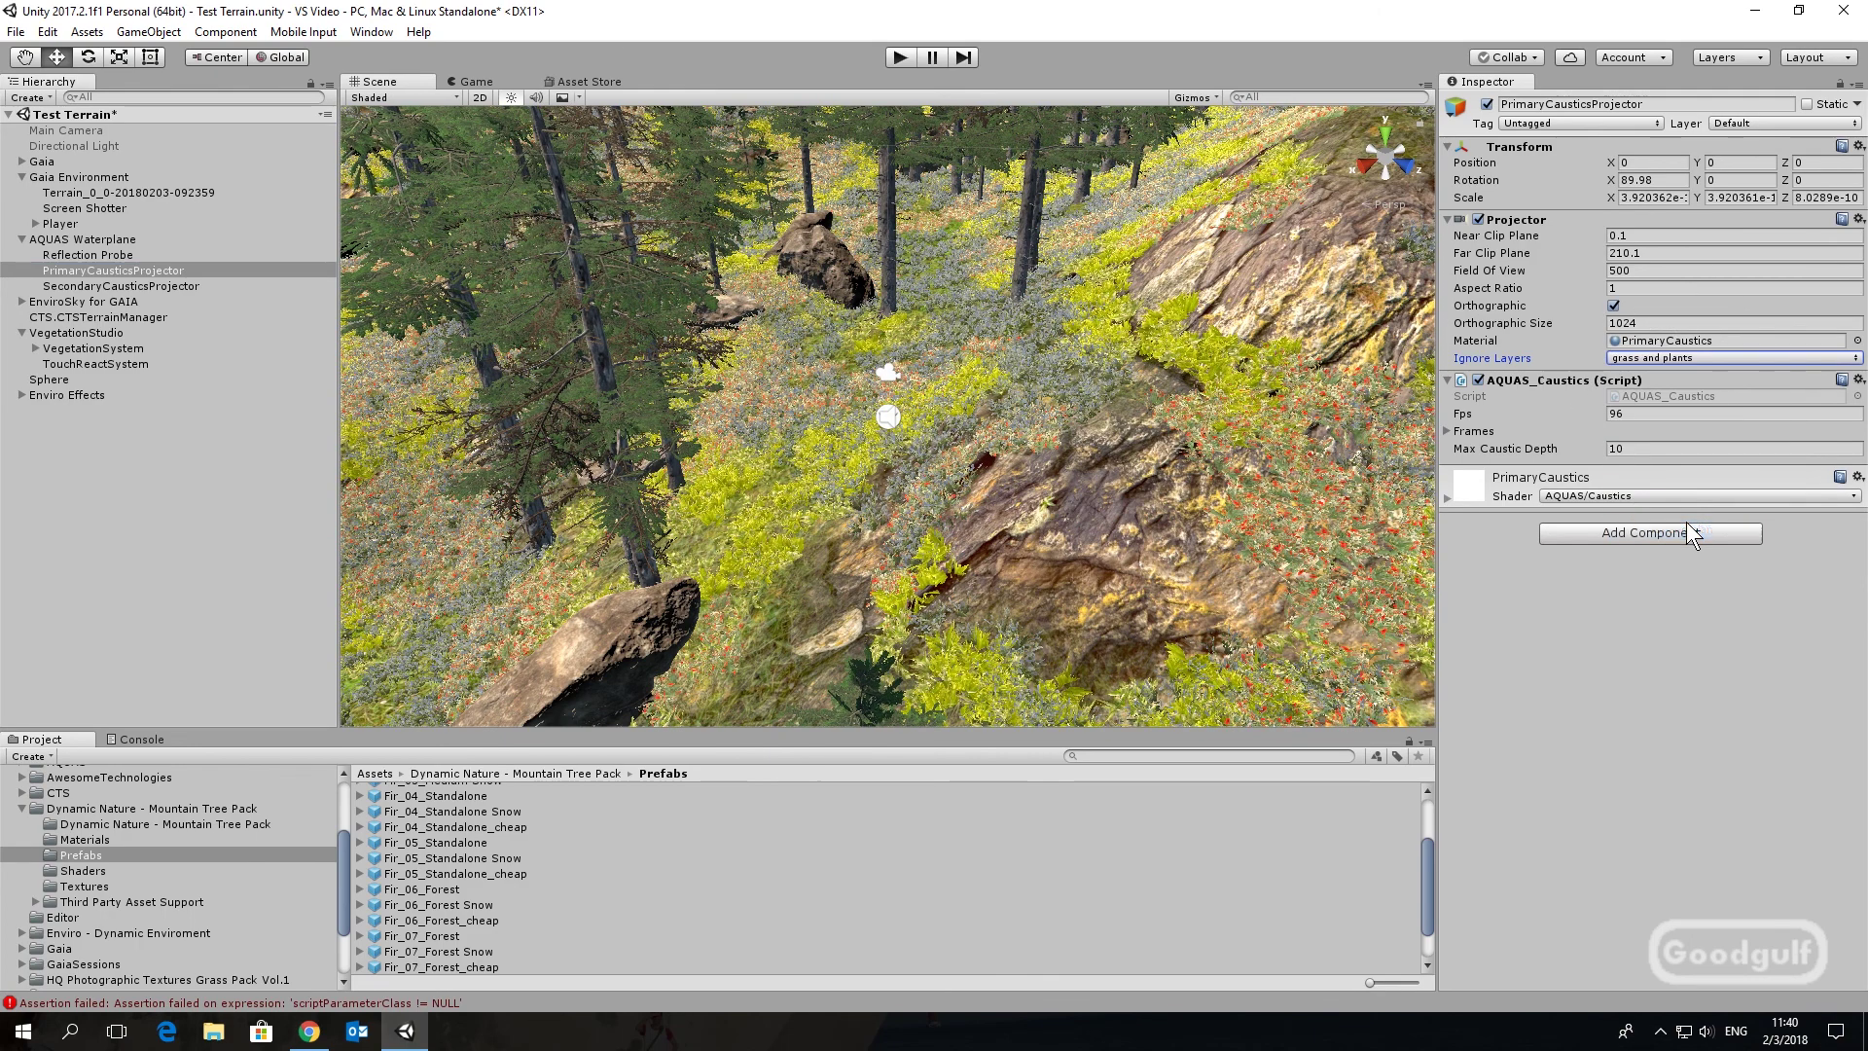
left_click(178, 287)
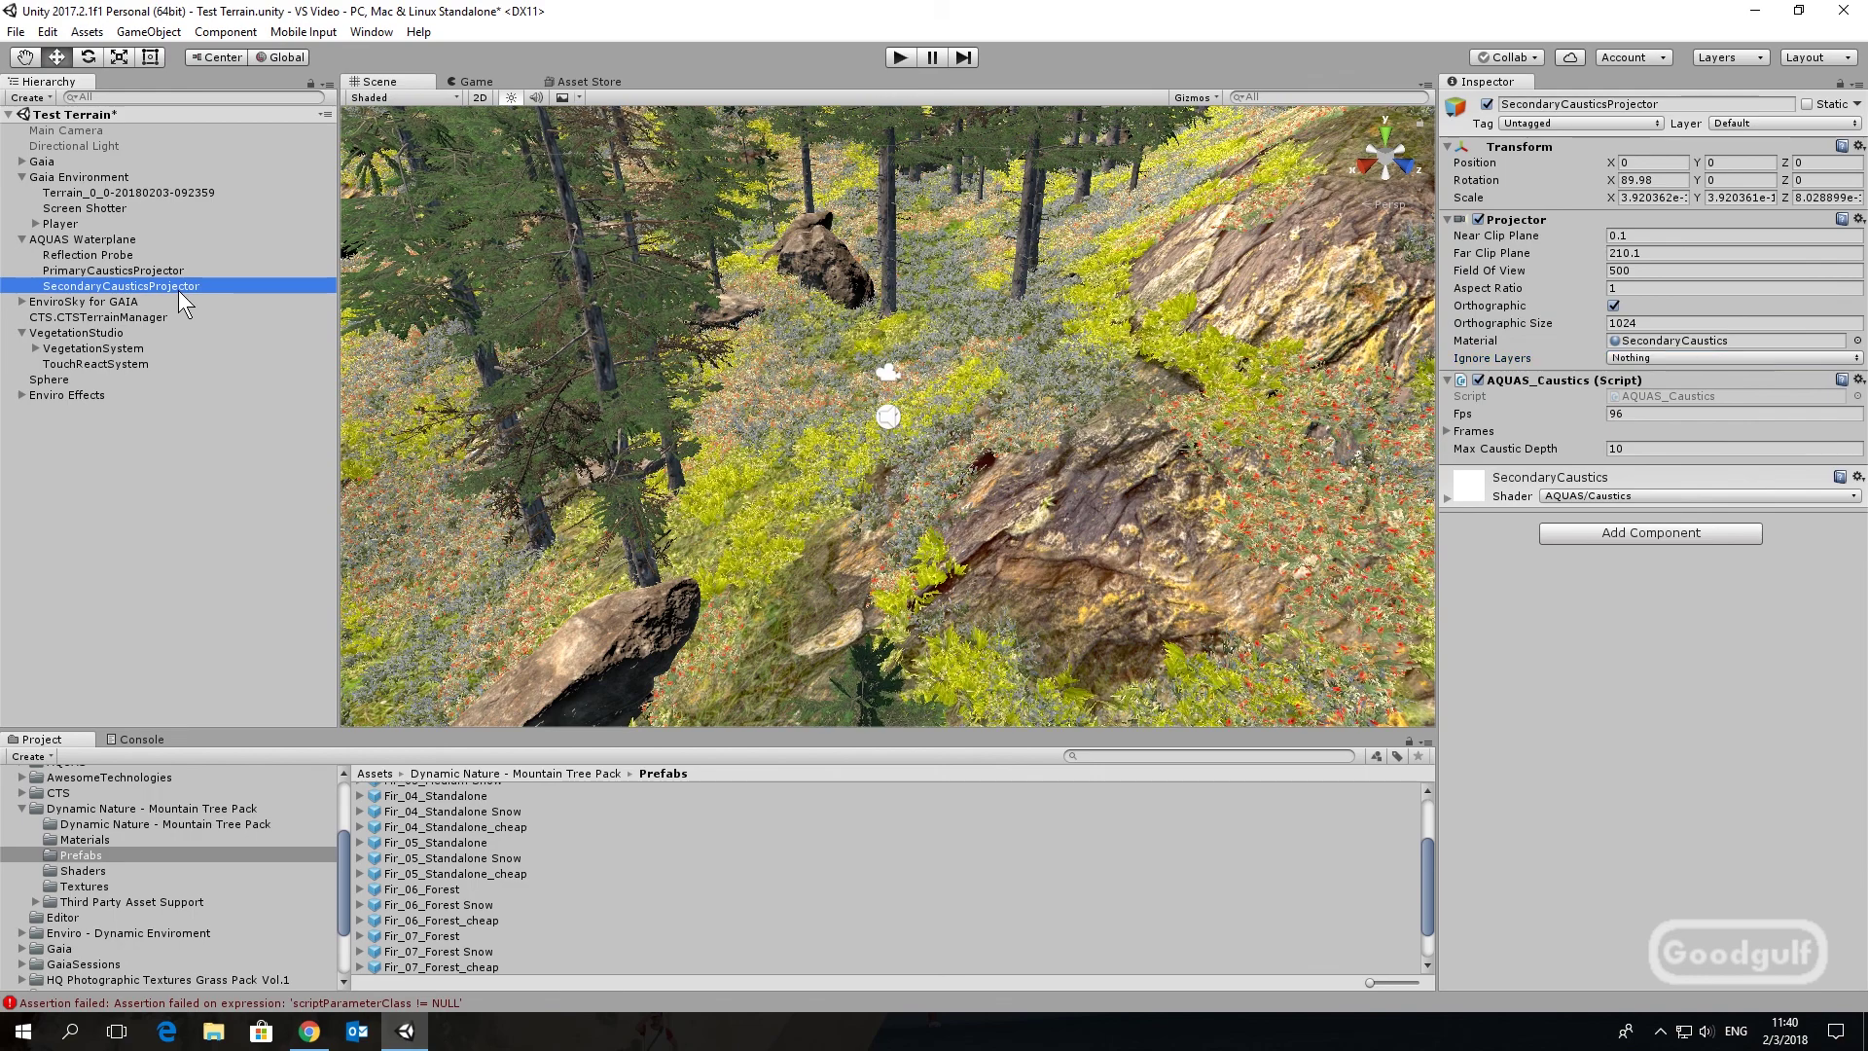
left_click(1615, 359)
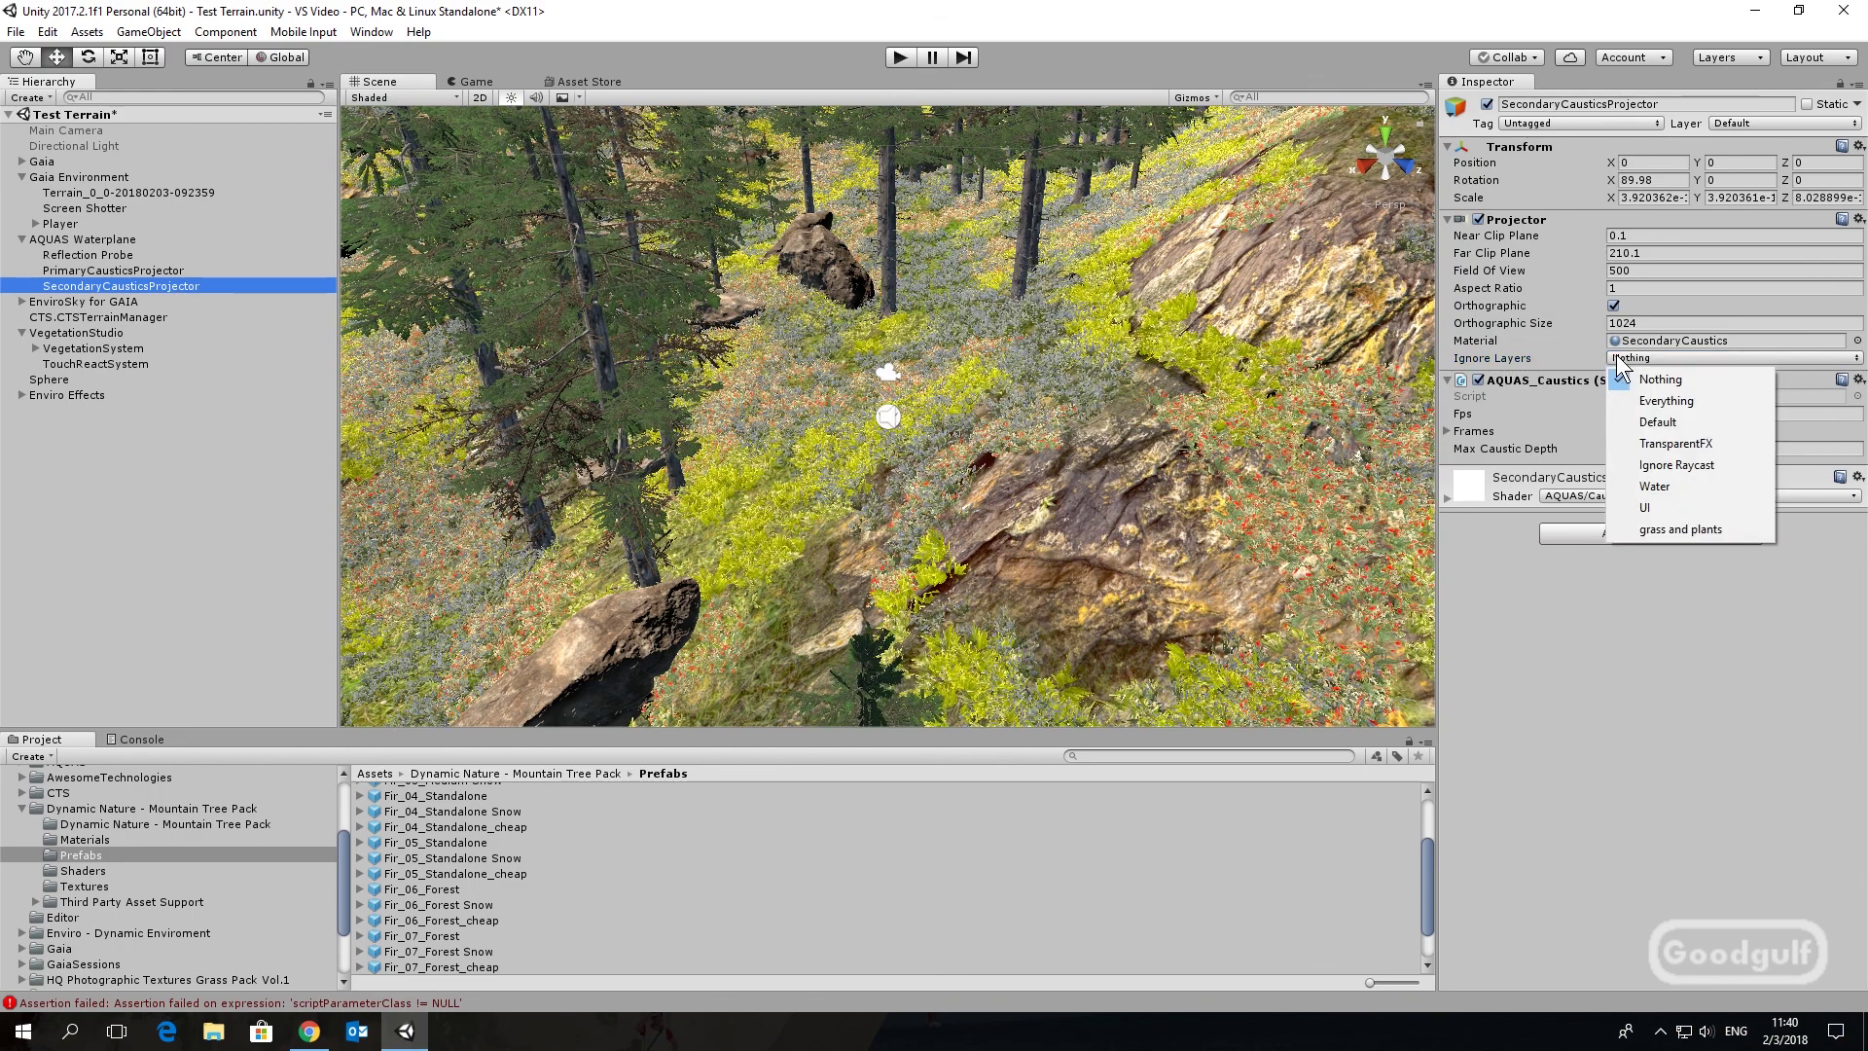
left_click(1690, 525)
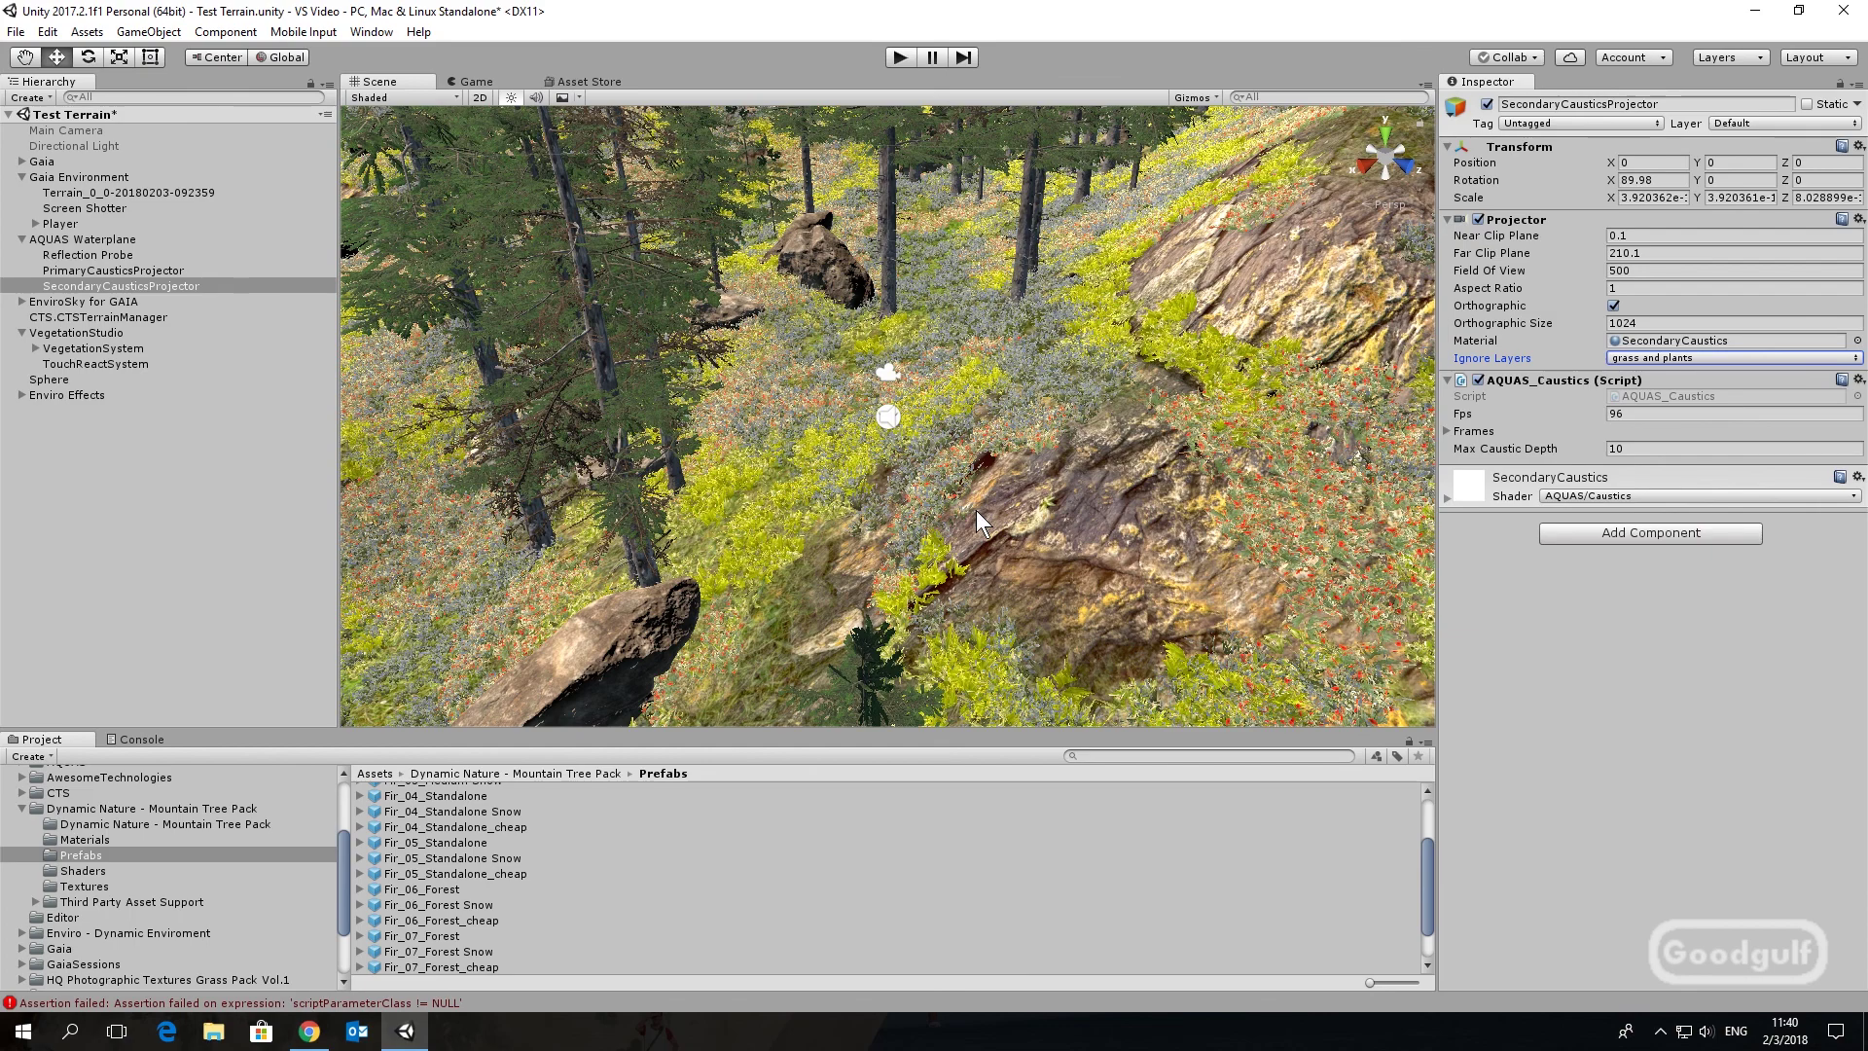
Set the density of the VegetationSystem's Fir_04_Standalone tree item to 0.3
left_click(78, 349)
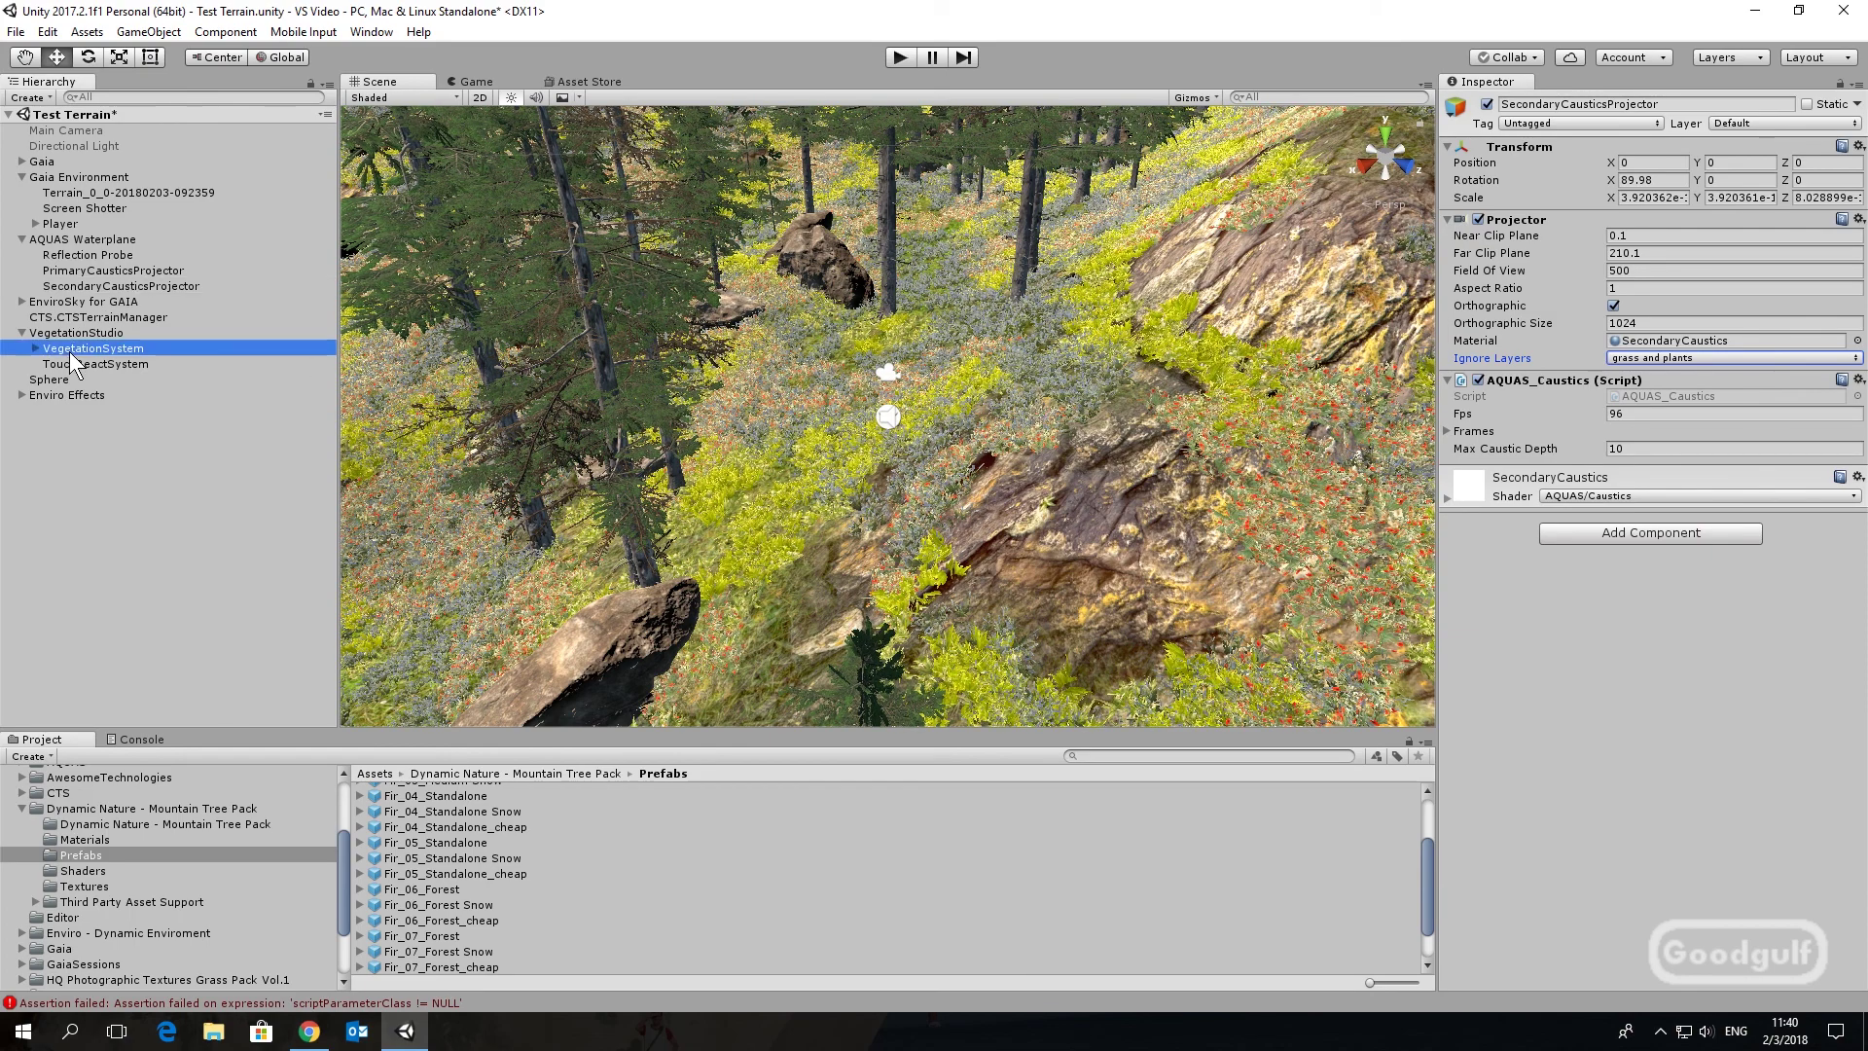
left_click(1650, 429)
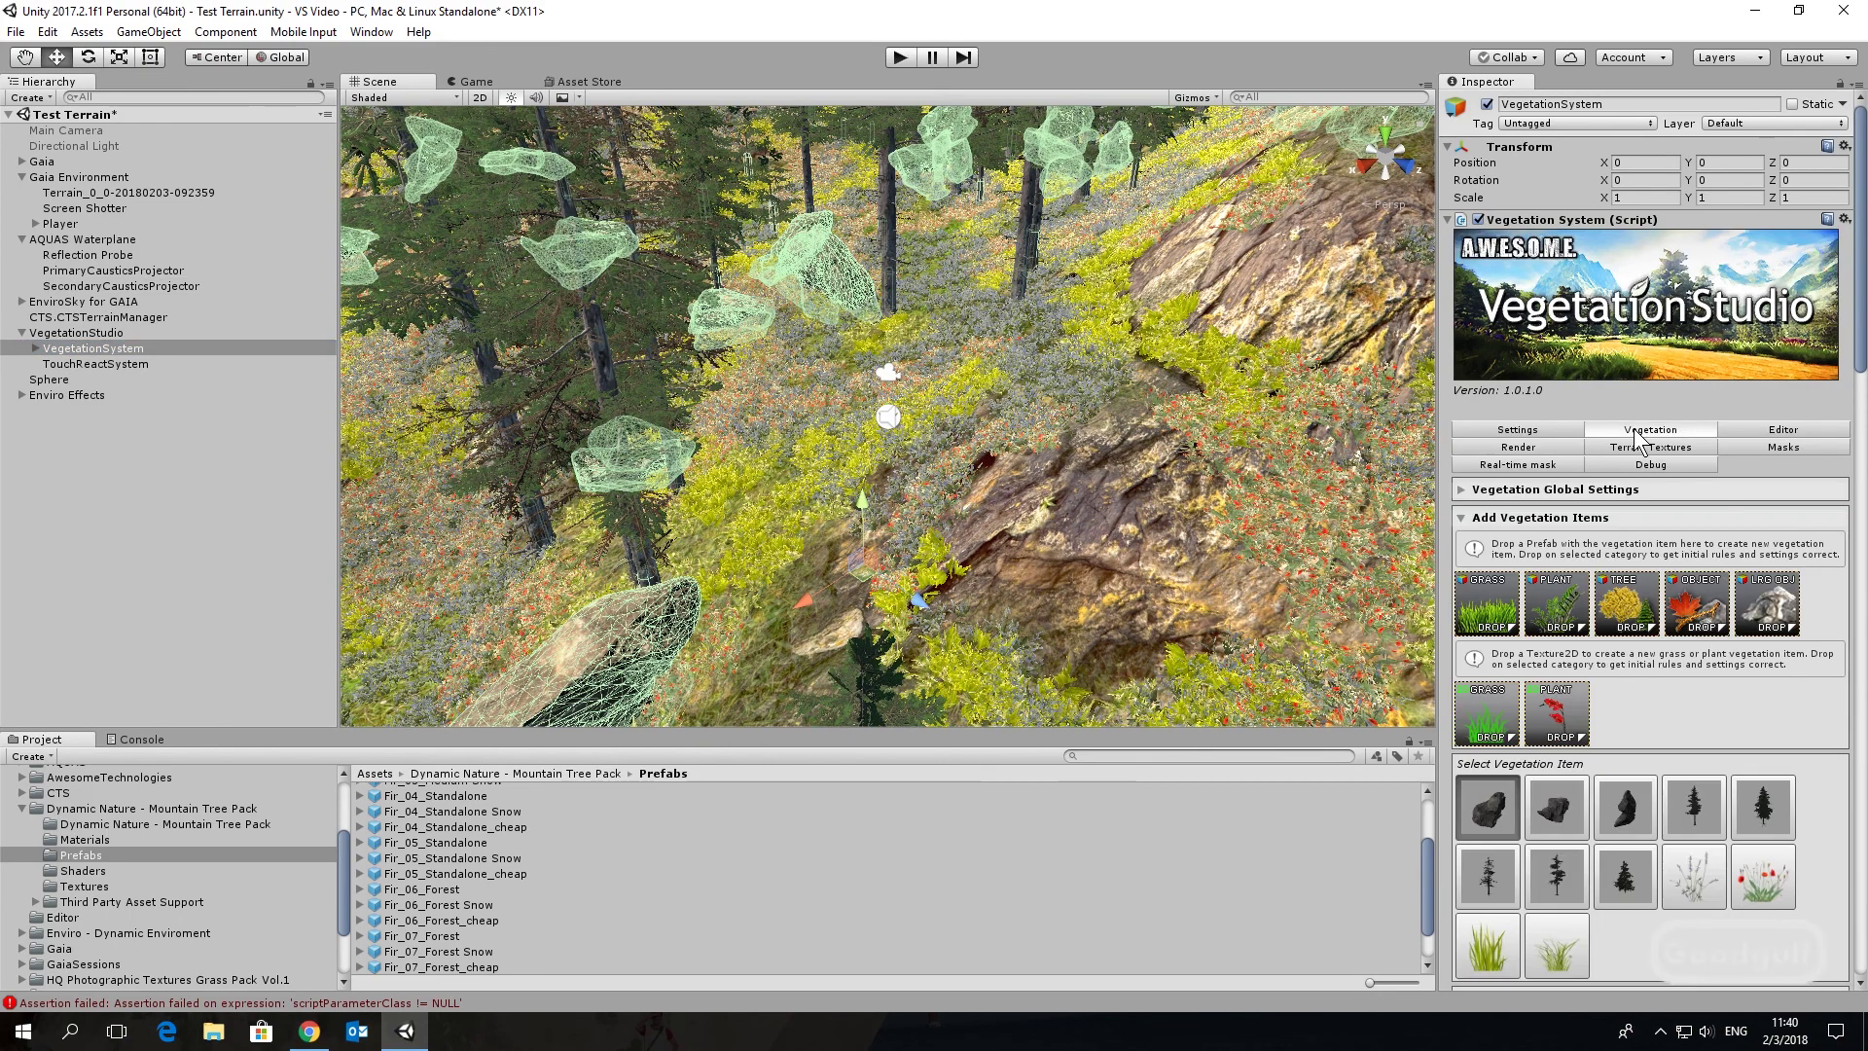
scroll(1683, 653, "down", 2)
scroll(1682, 655, "down", 6)
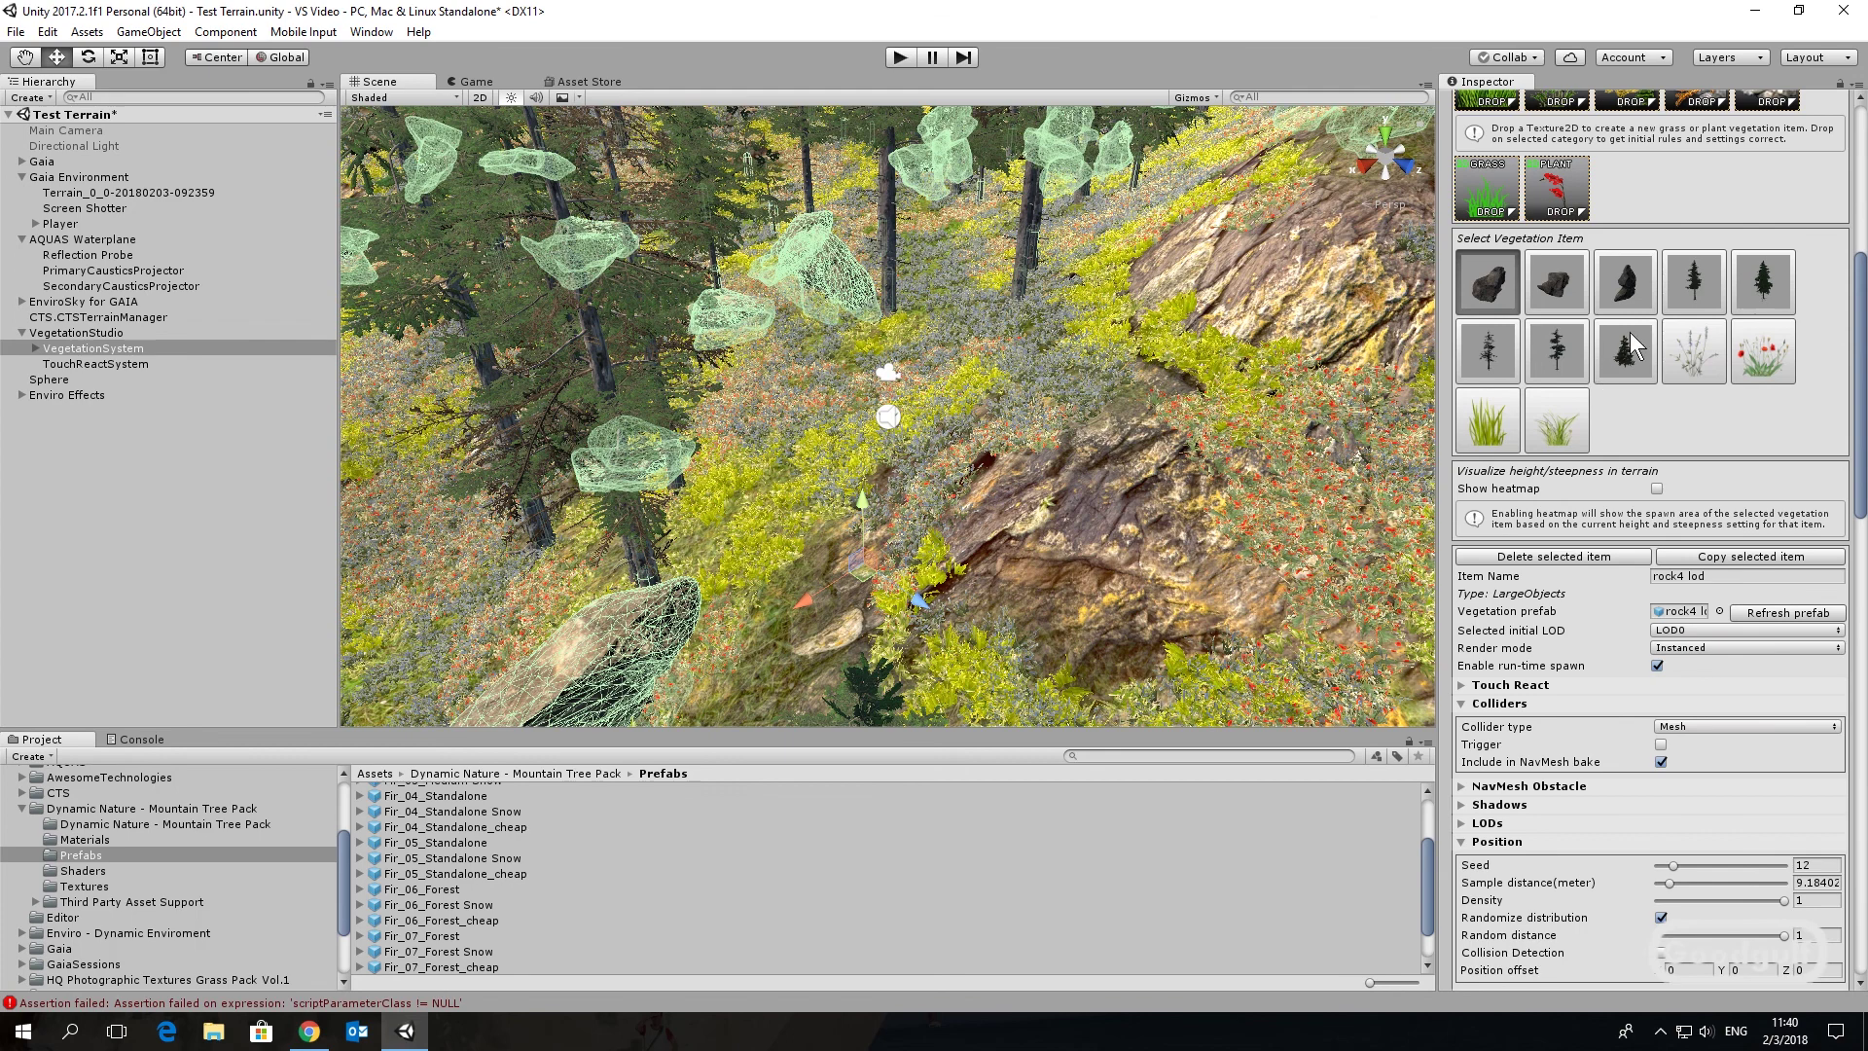
left_click(1688, 290)
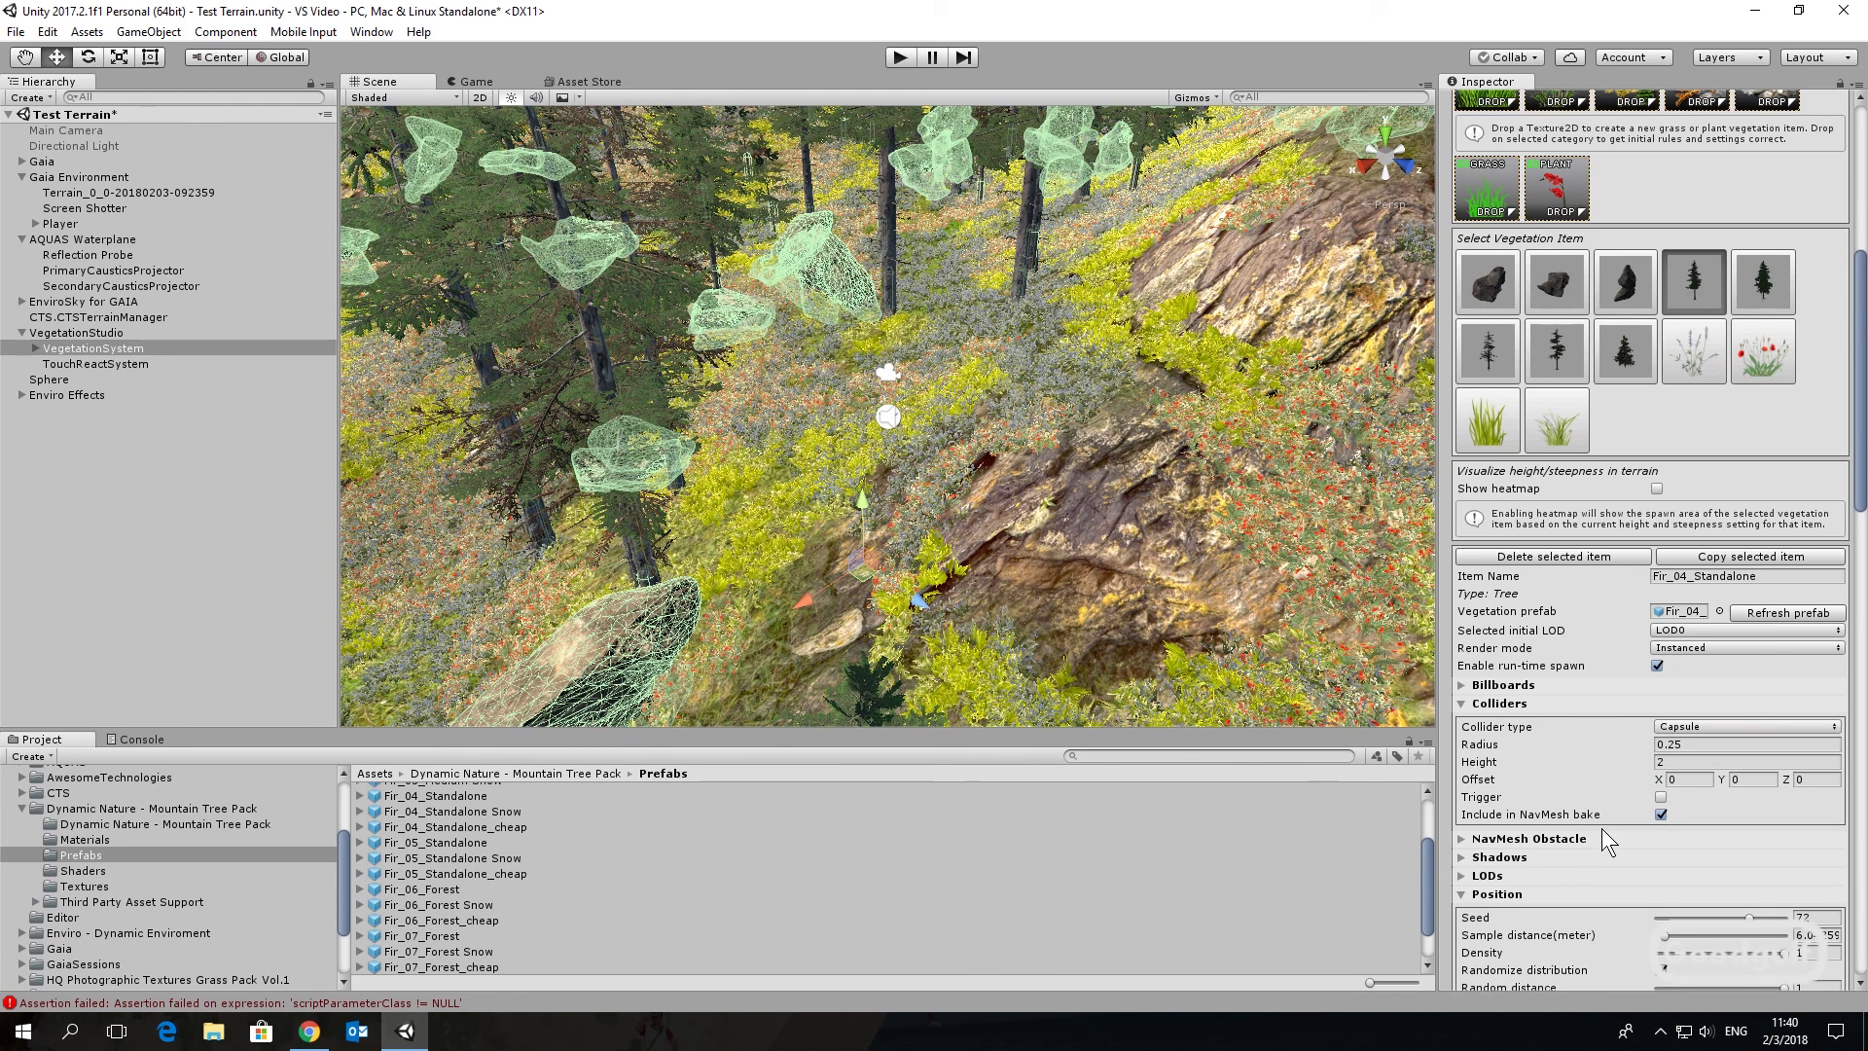
left_click(1462, 703)
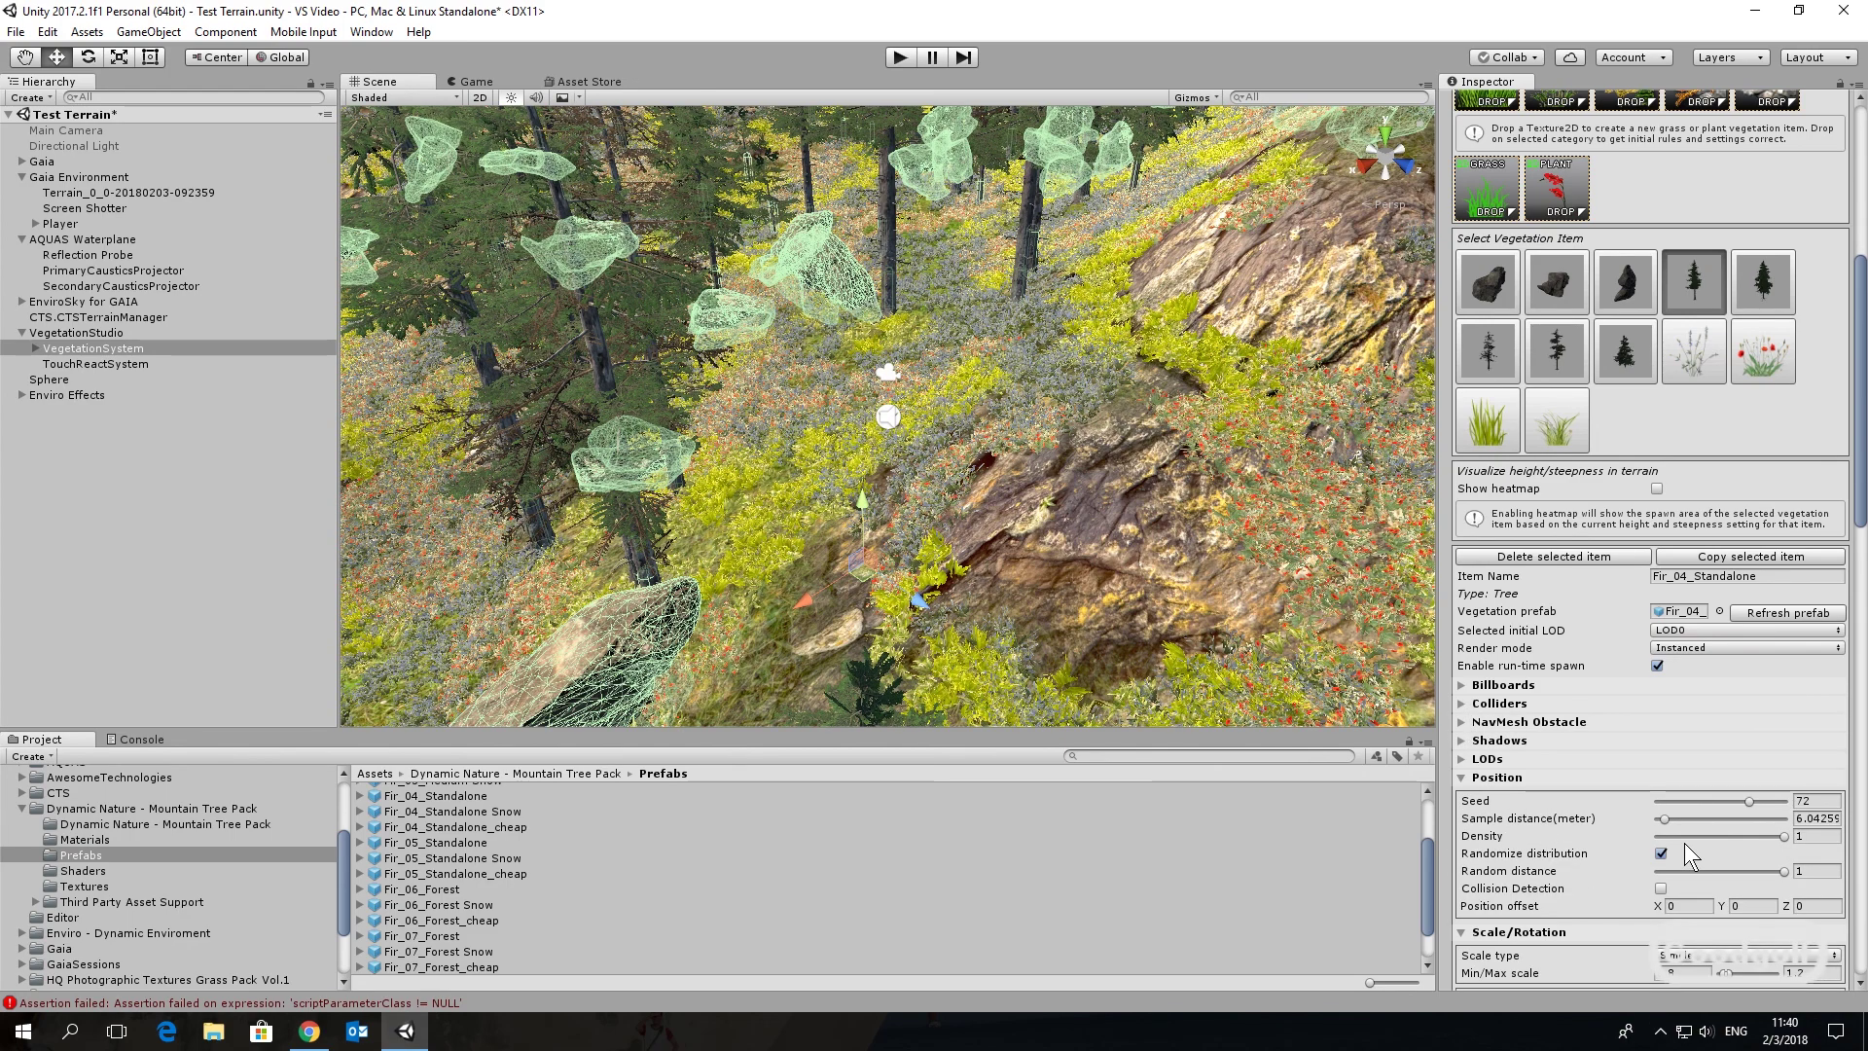
scroll(1691, 856, "down", 3)
left_click(1815, 718)
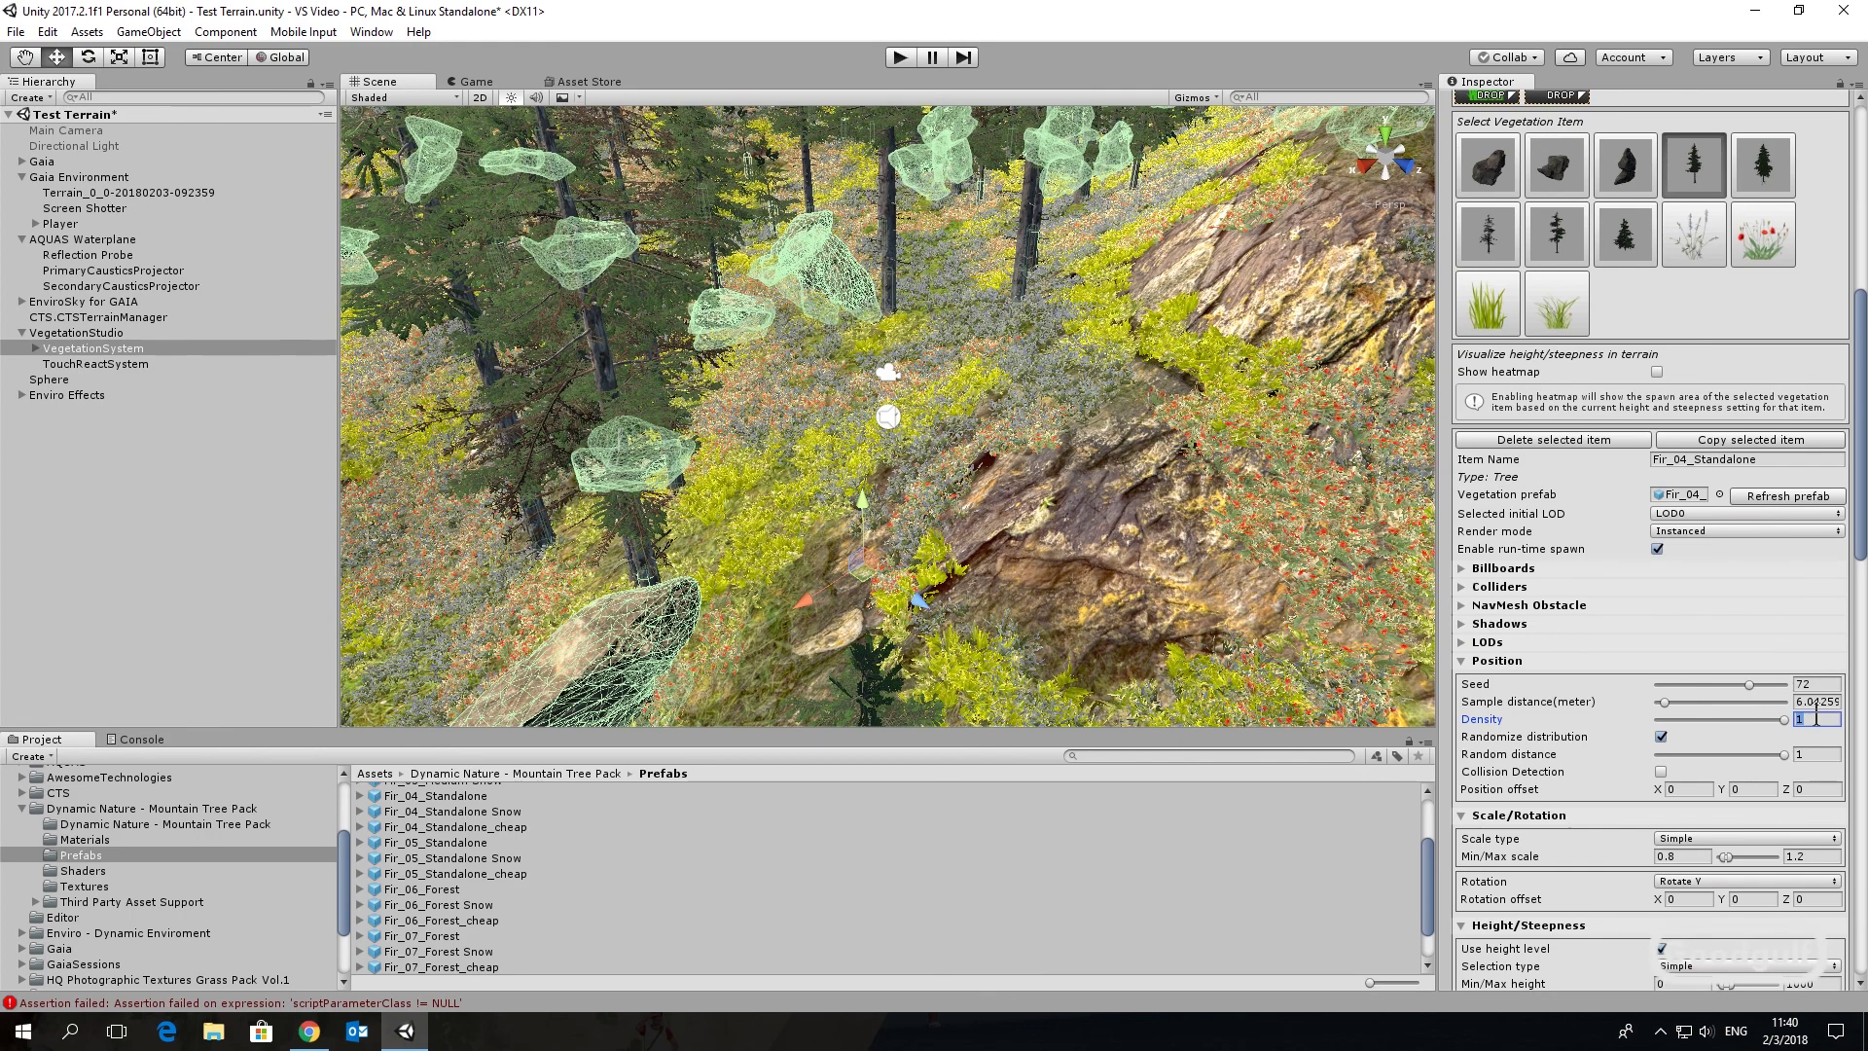
type("0.3")
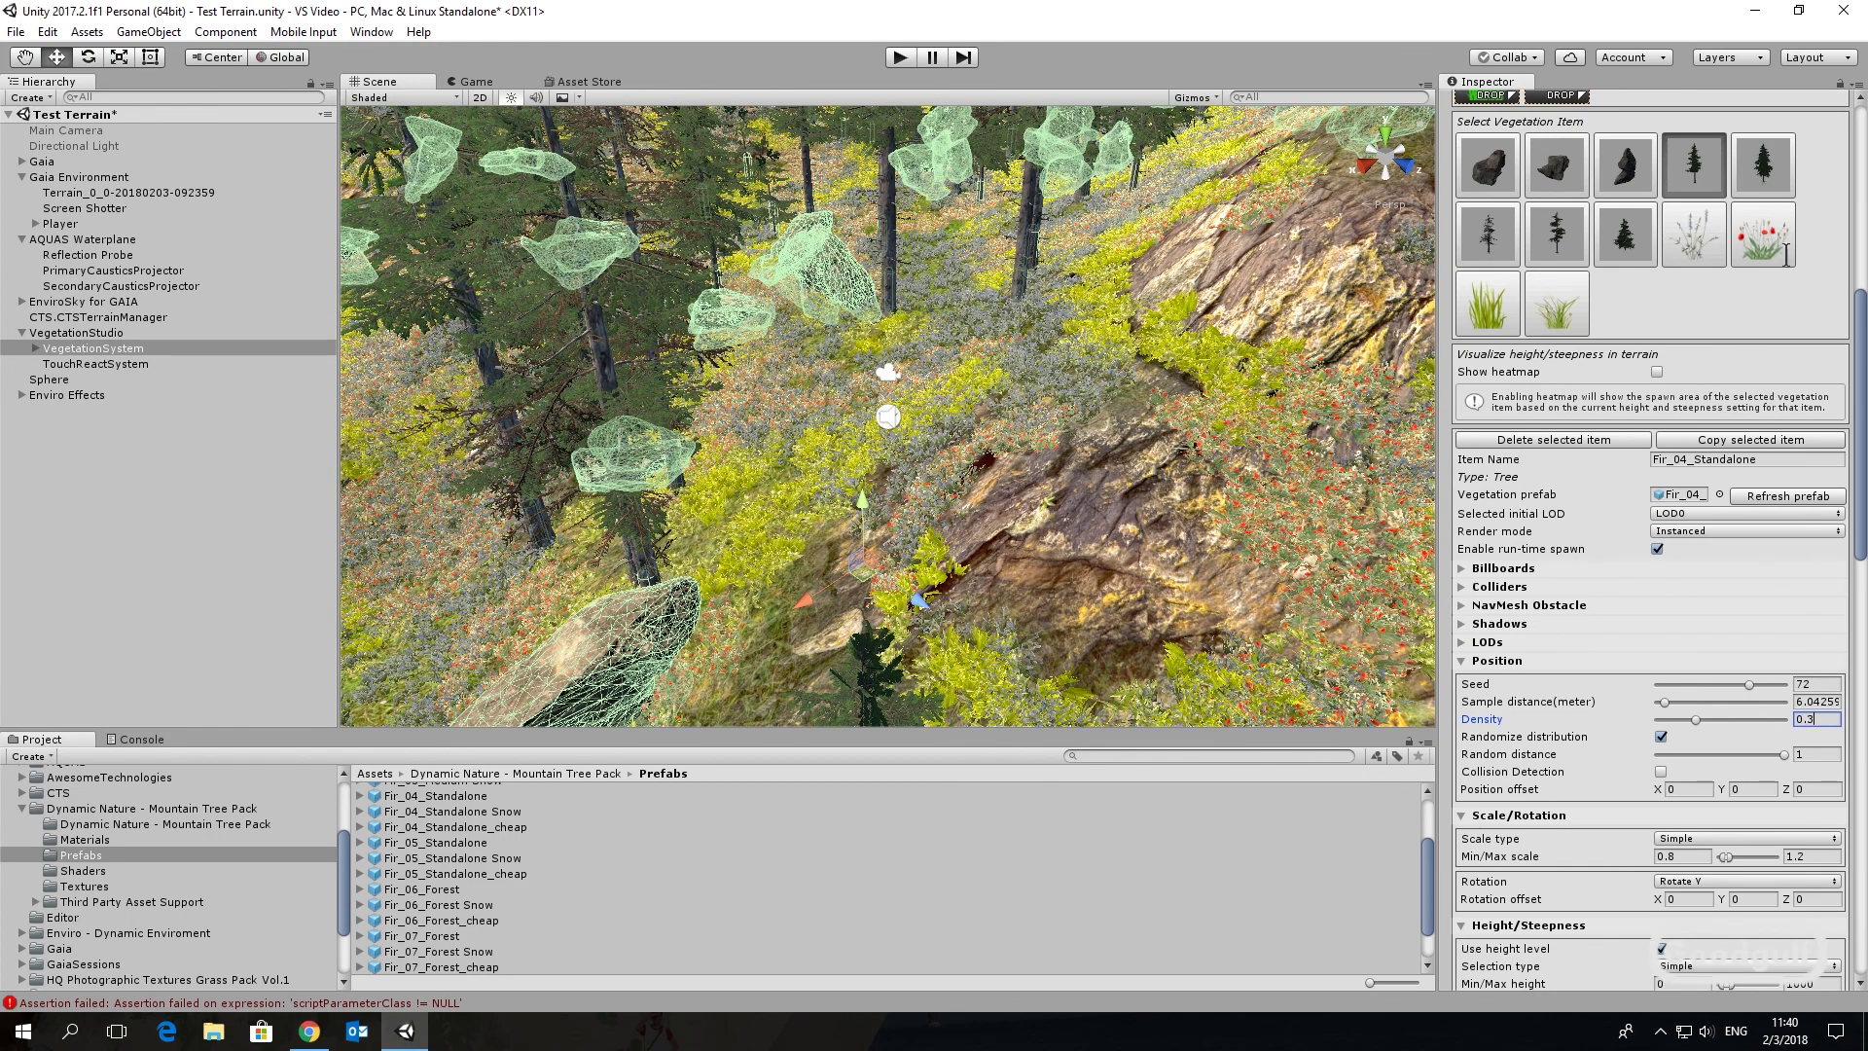
Set the density of the Fir_03_Medium and Fir_08_Dead_Forest tree items to 0.3
left_click(1761, 170)
left_click(1808, 720)
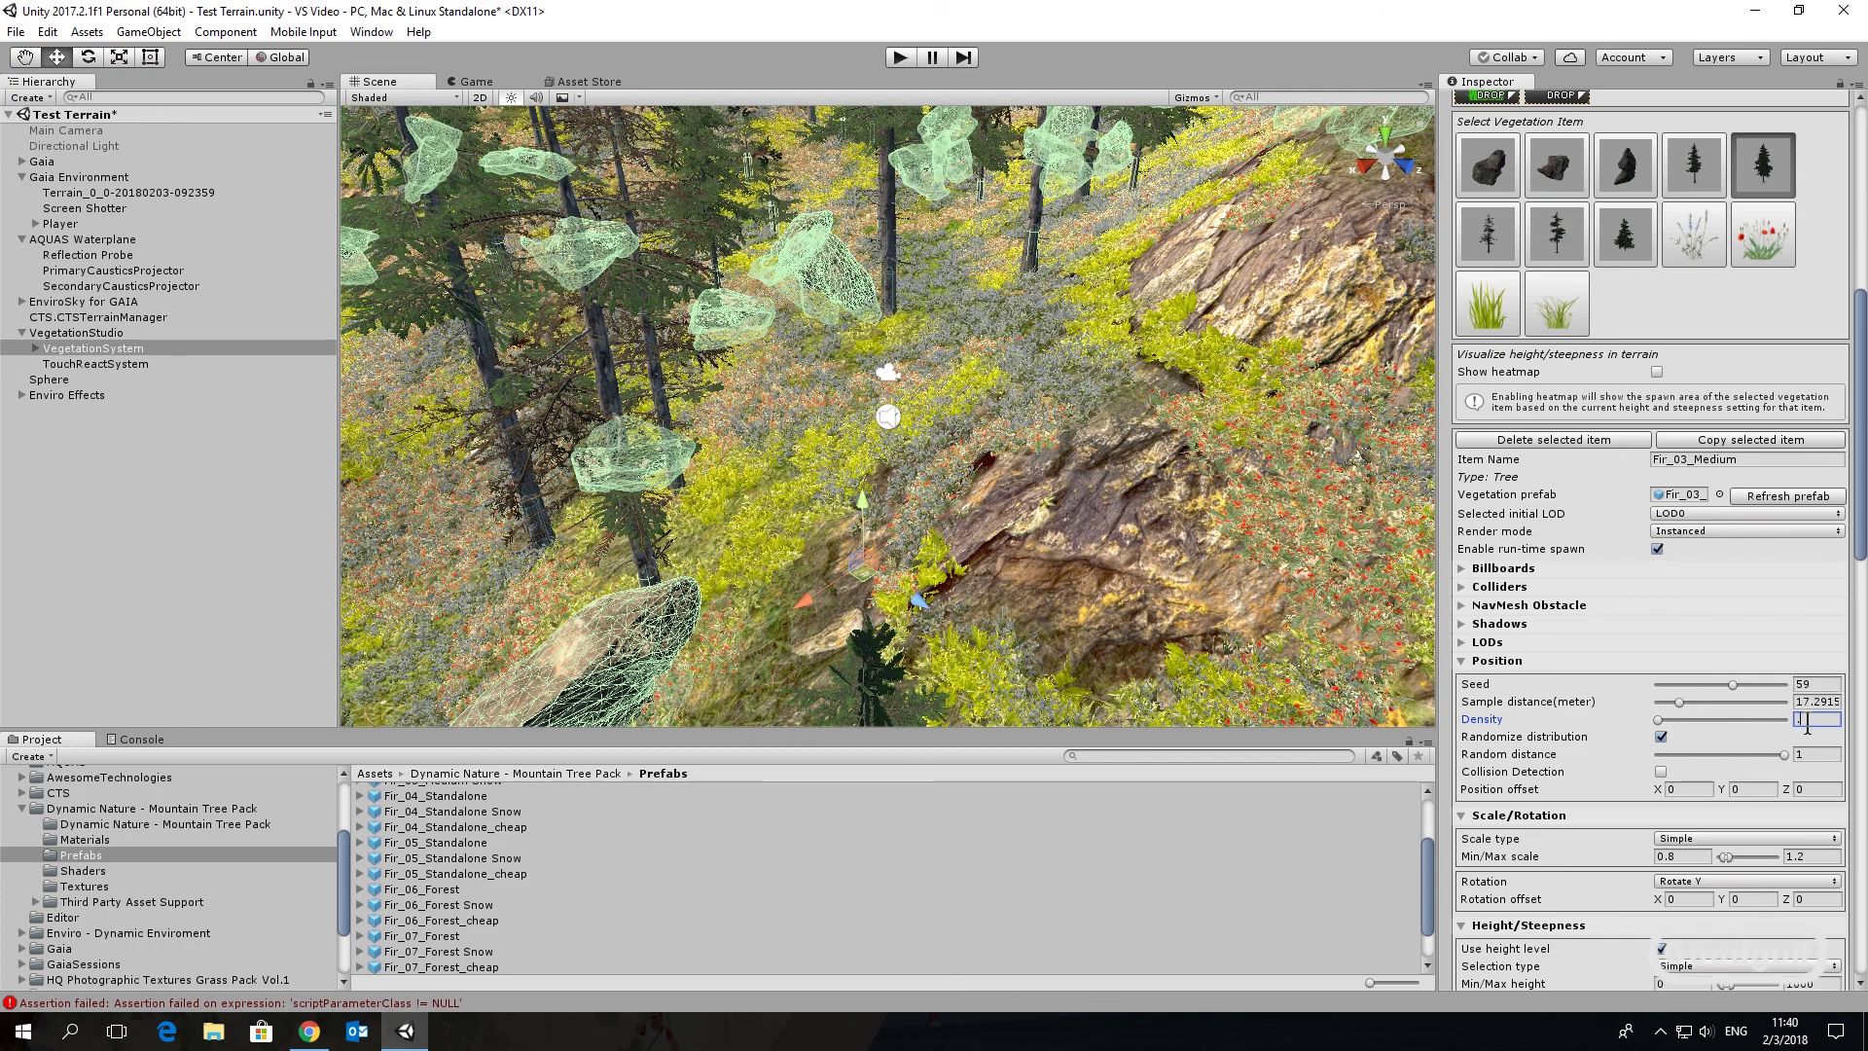
left_click(1506, 238)
left_click(1811, 719)
type("0.3")
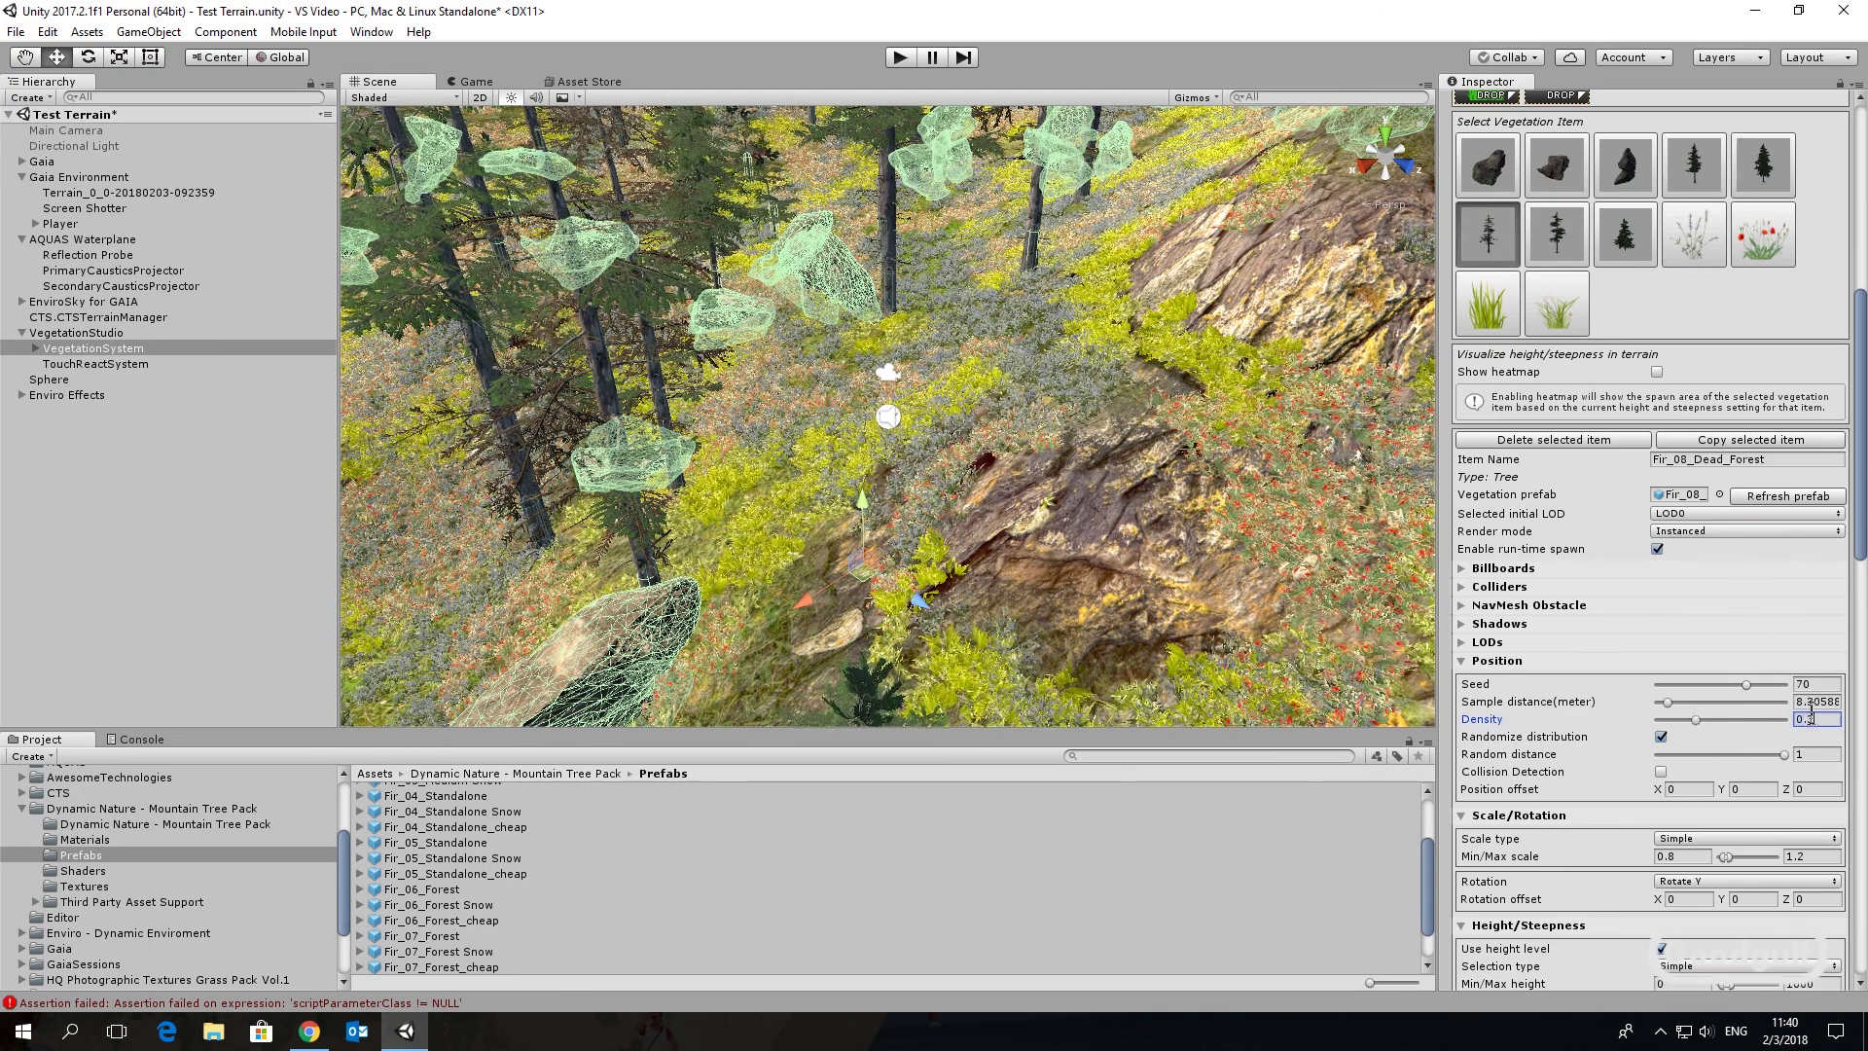
Set the density of the Fir_06_Forest and Fir_01_Plant tree items to 0.3
left_click(1557, 233)
left_click(1812, 719)
type("0.3")
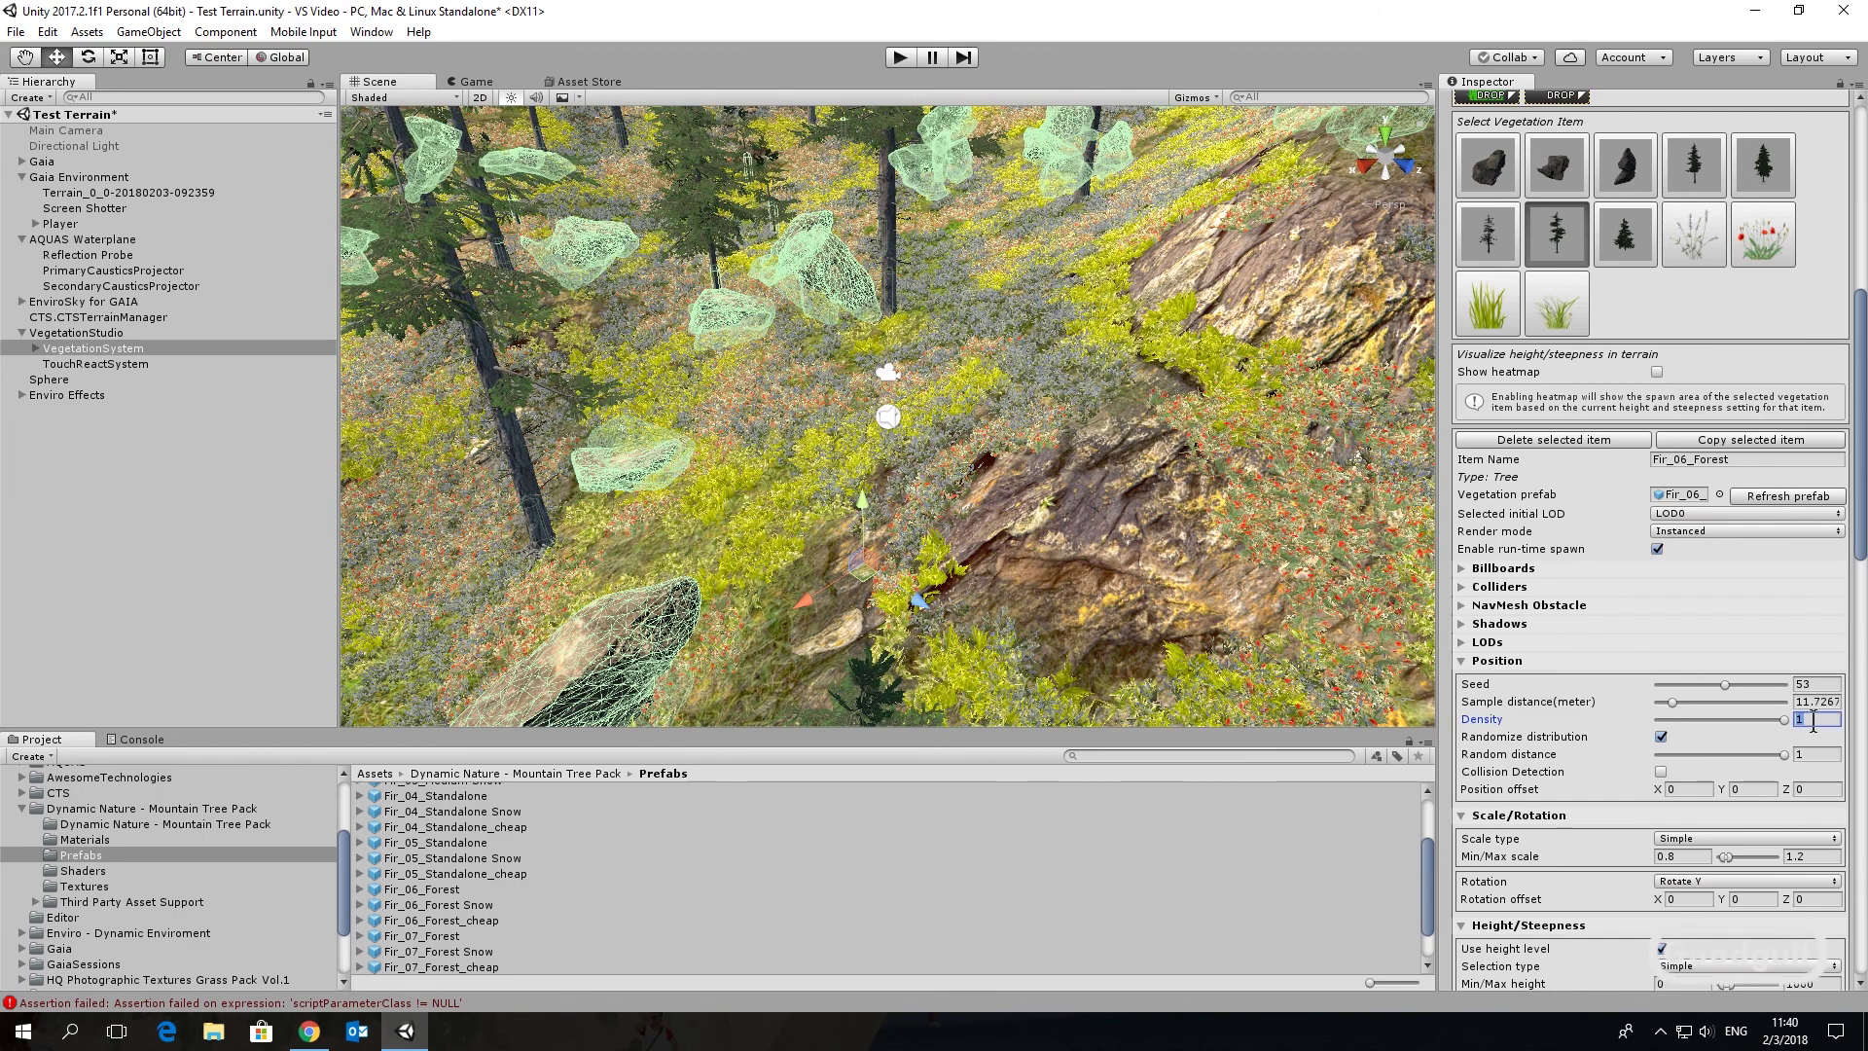
left_click(1624, 234)
left_click(1812, 718)
type("0.")
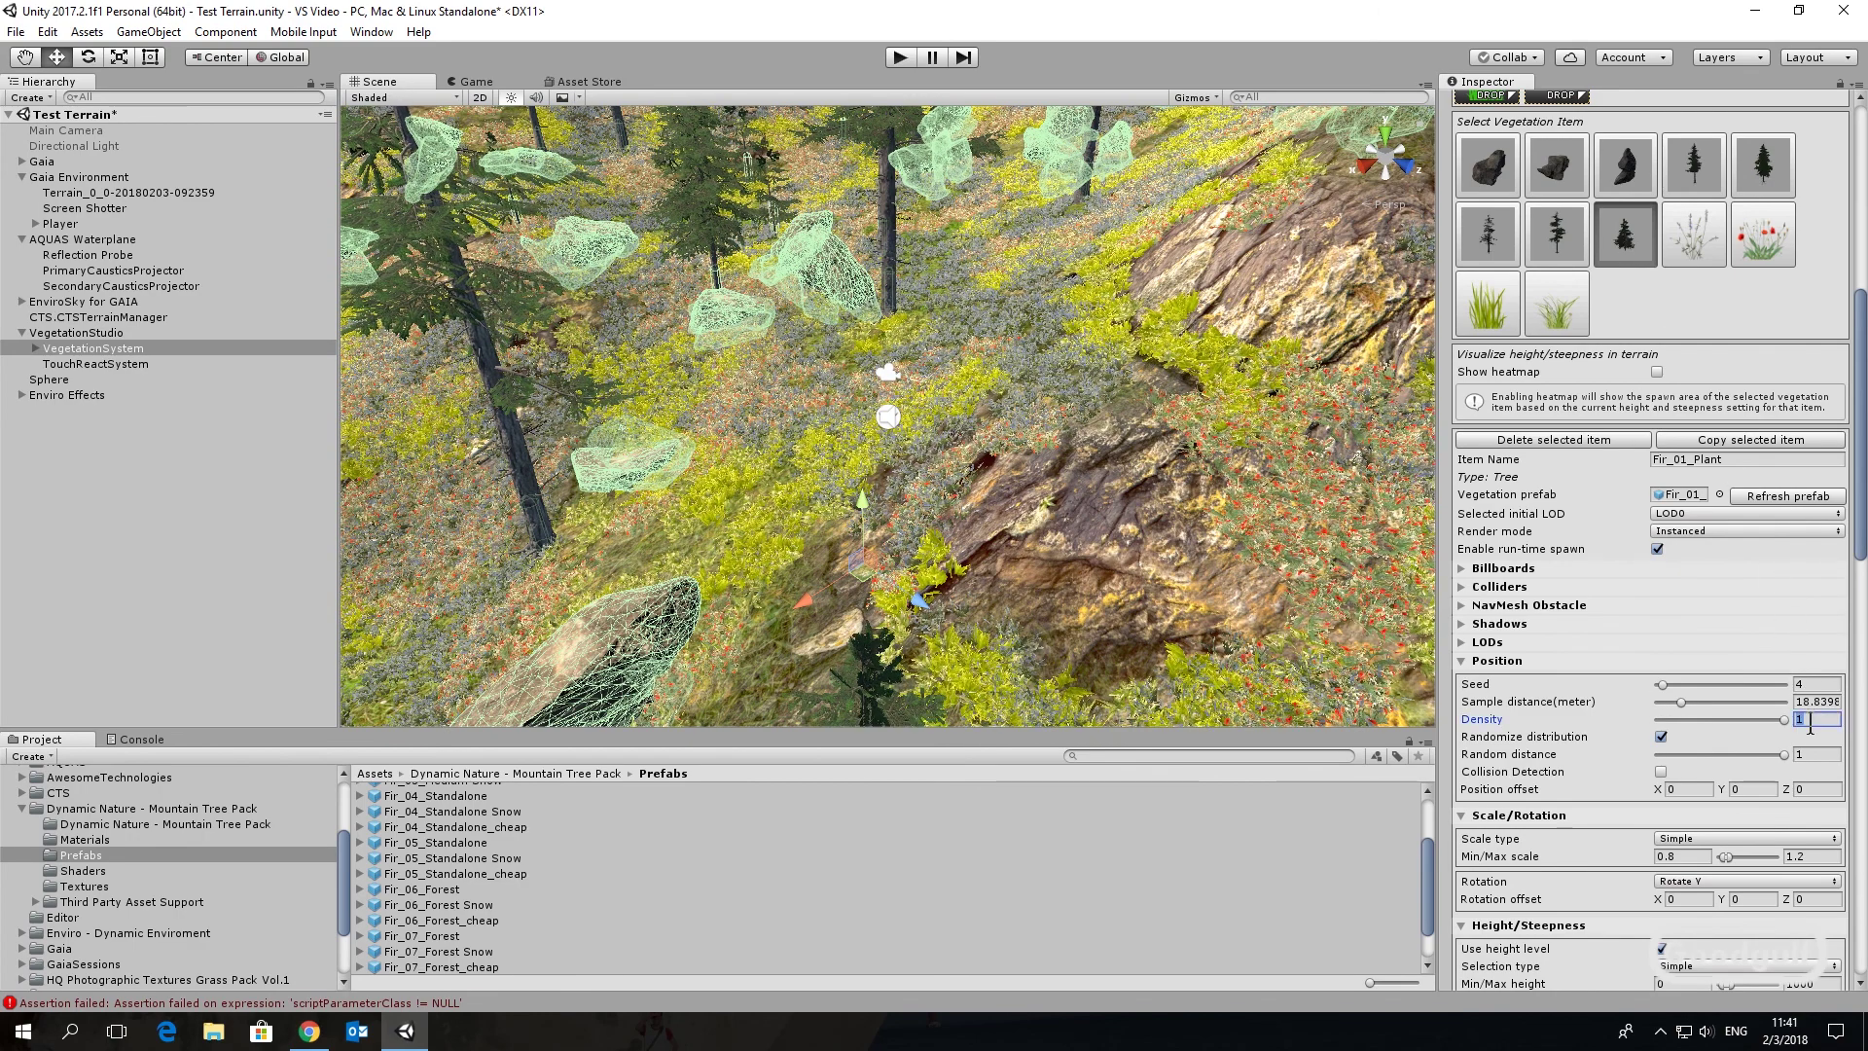
type("3")
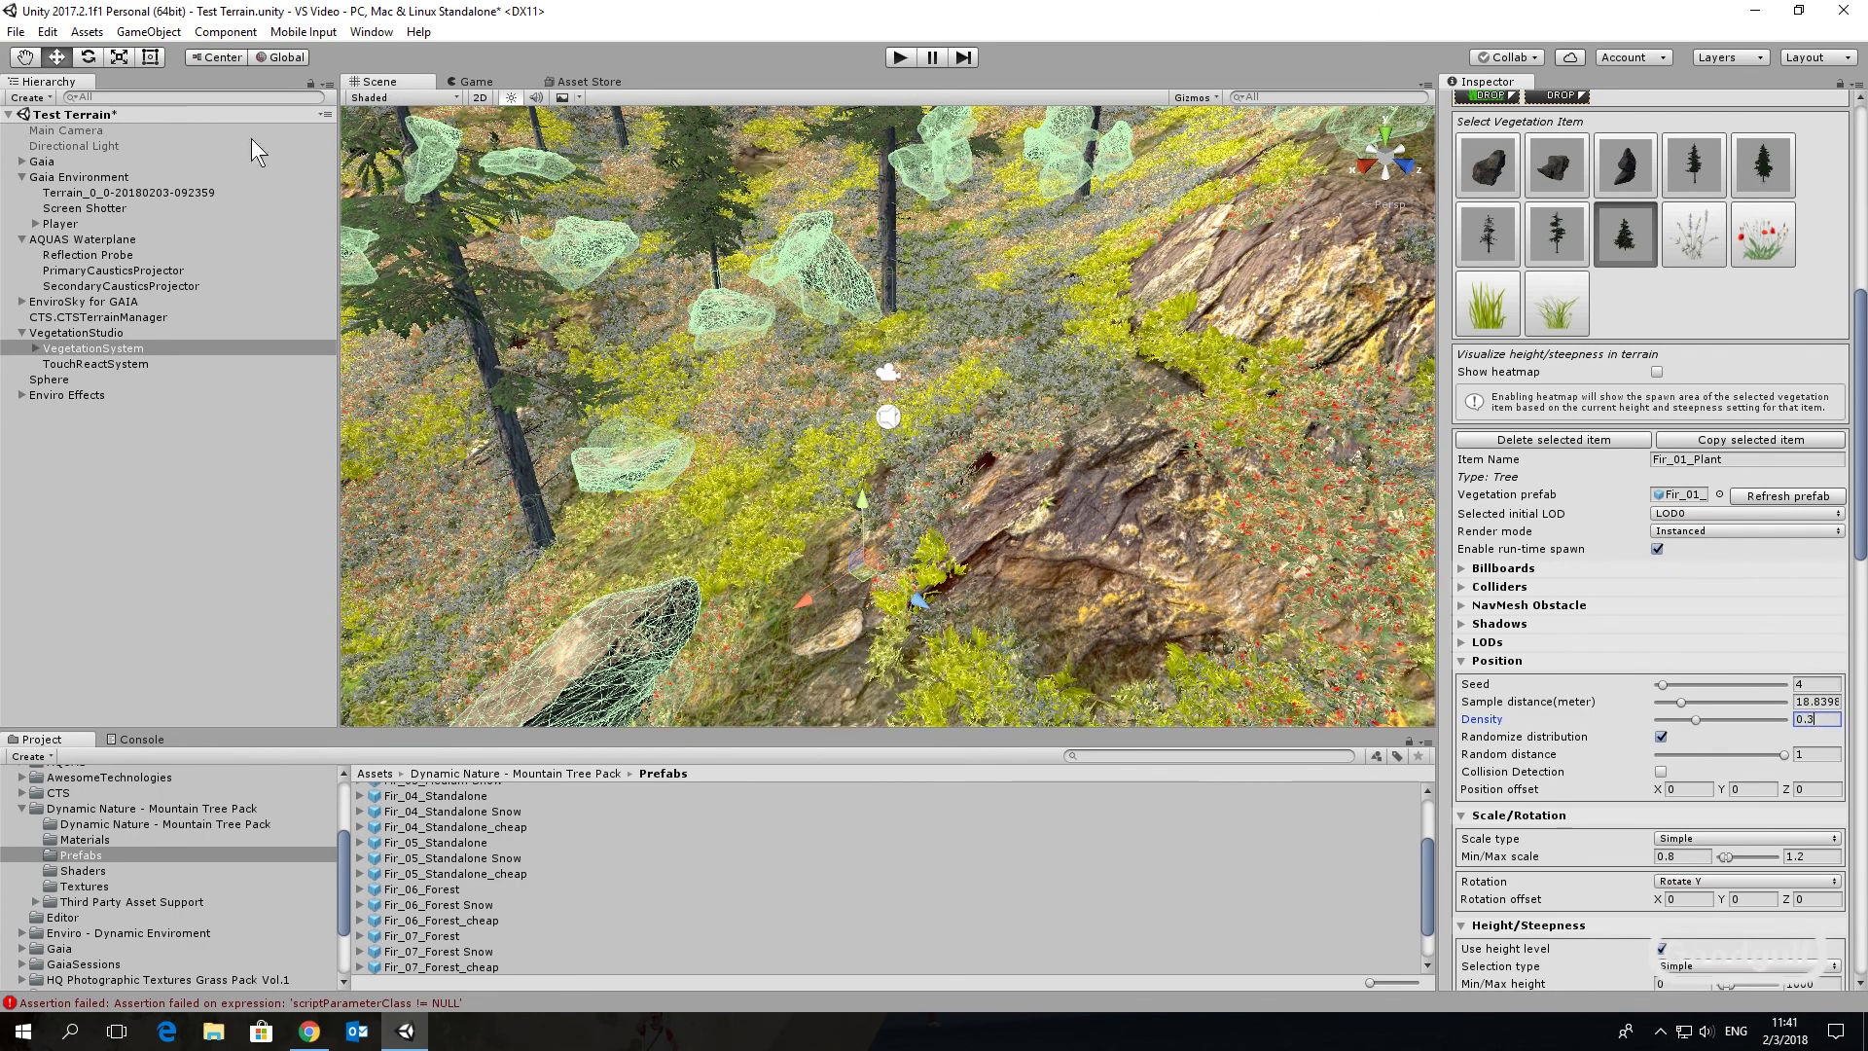
Save the Test Terrain scene and start it in Play mode
left_click(15, 32)
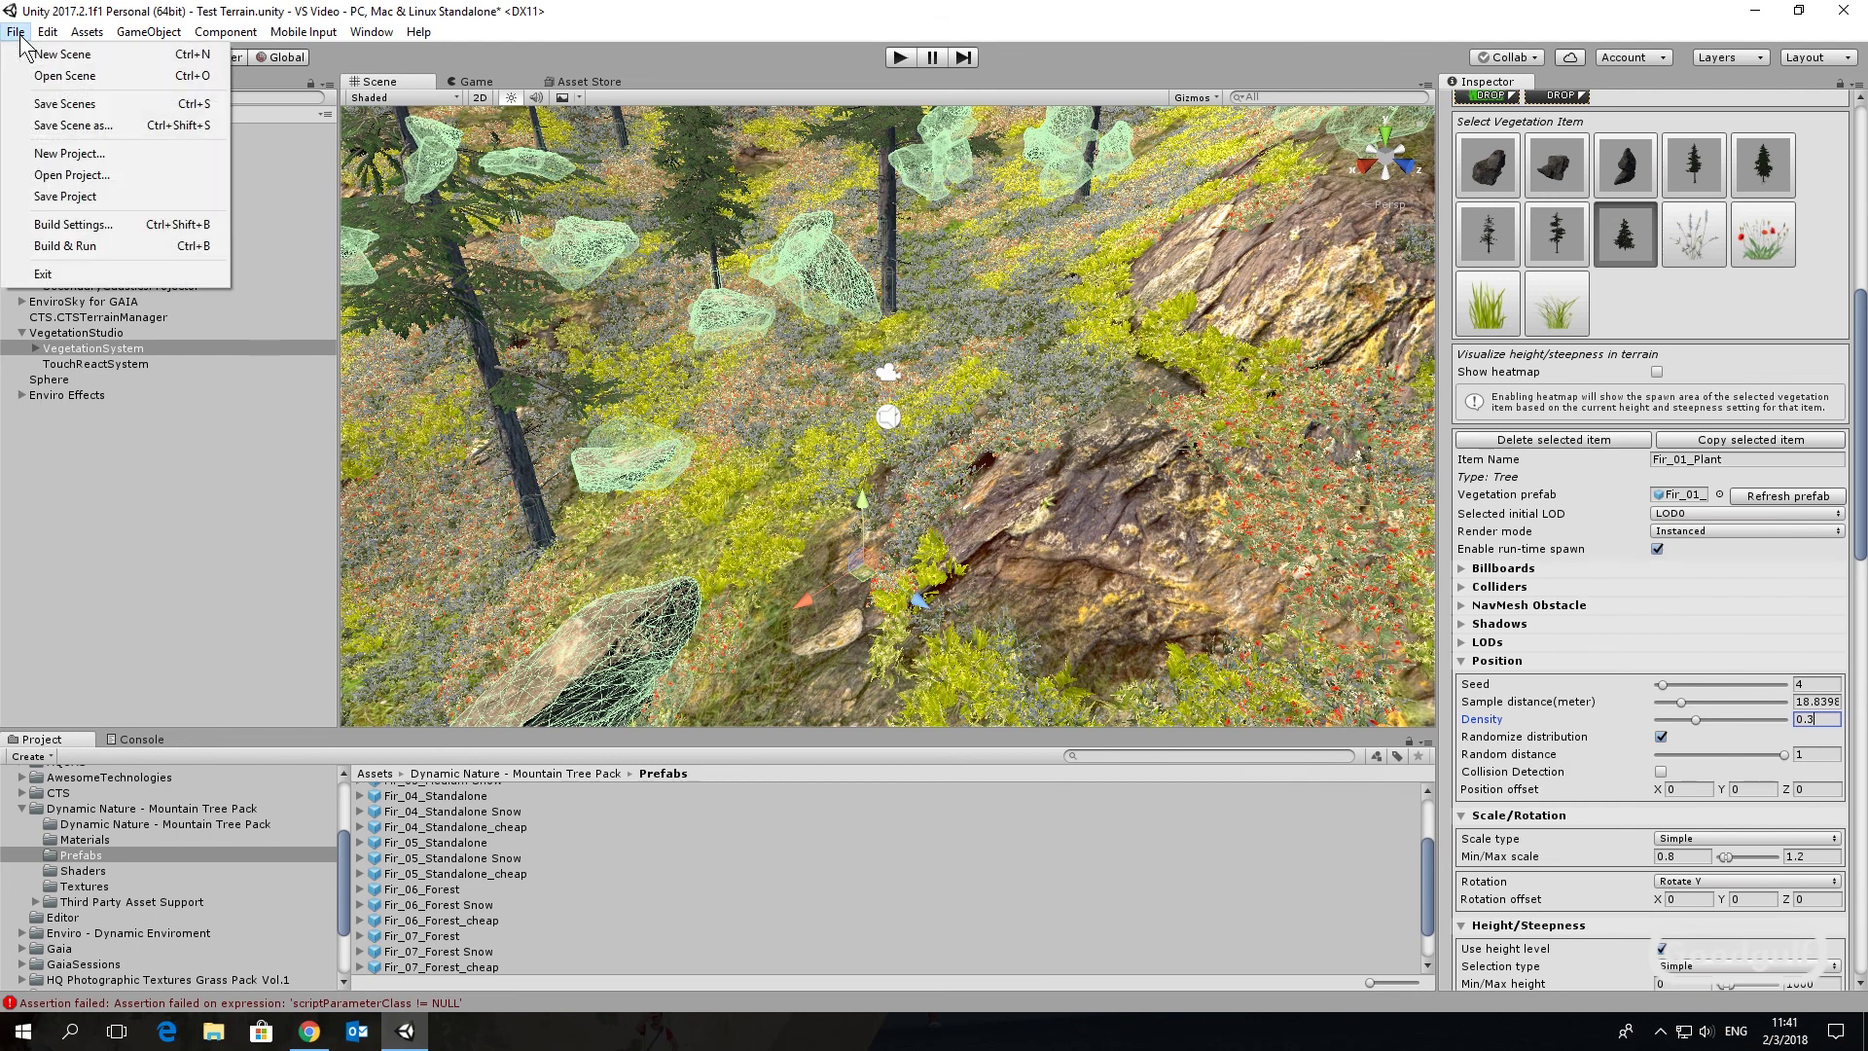
left_click(62, 97)
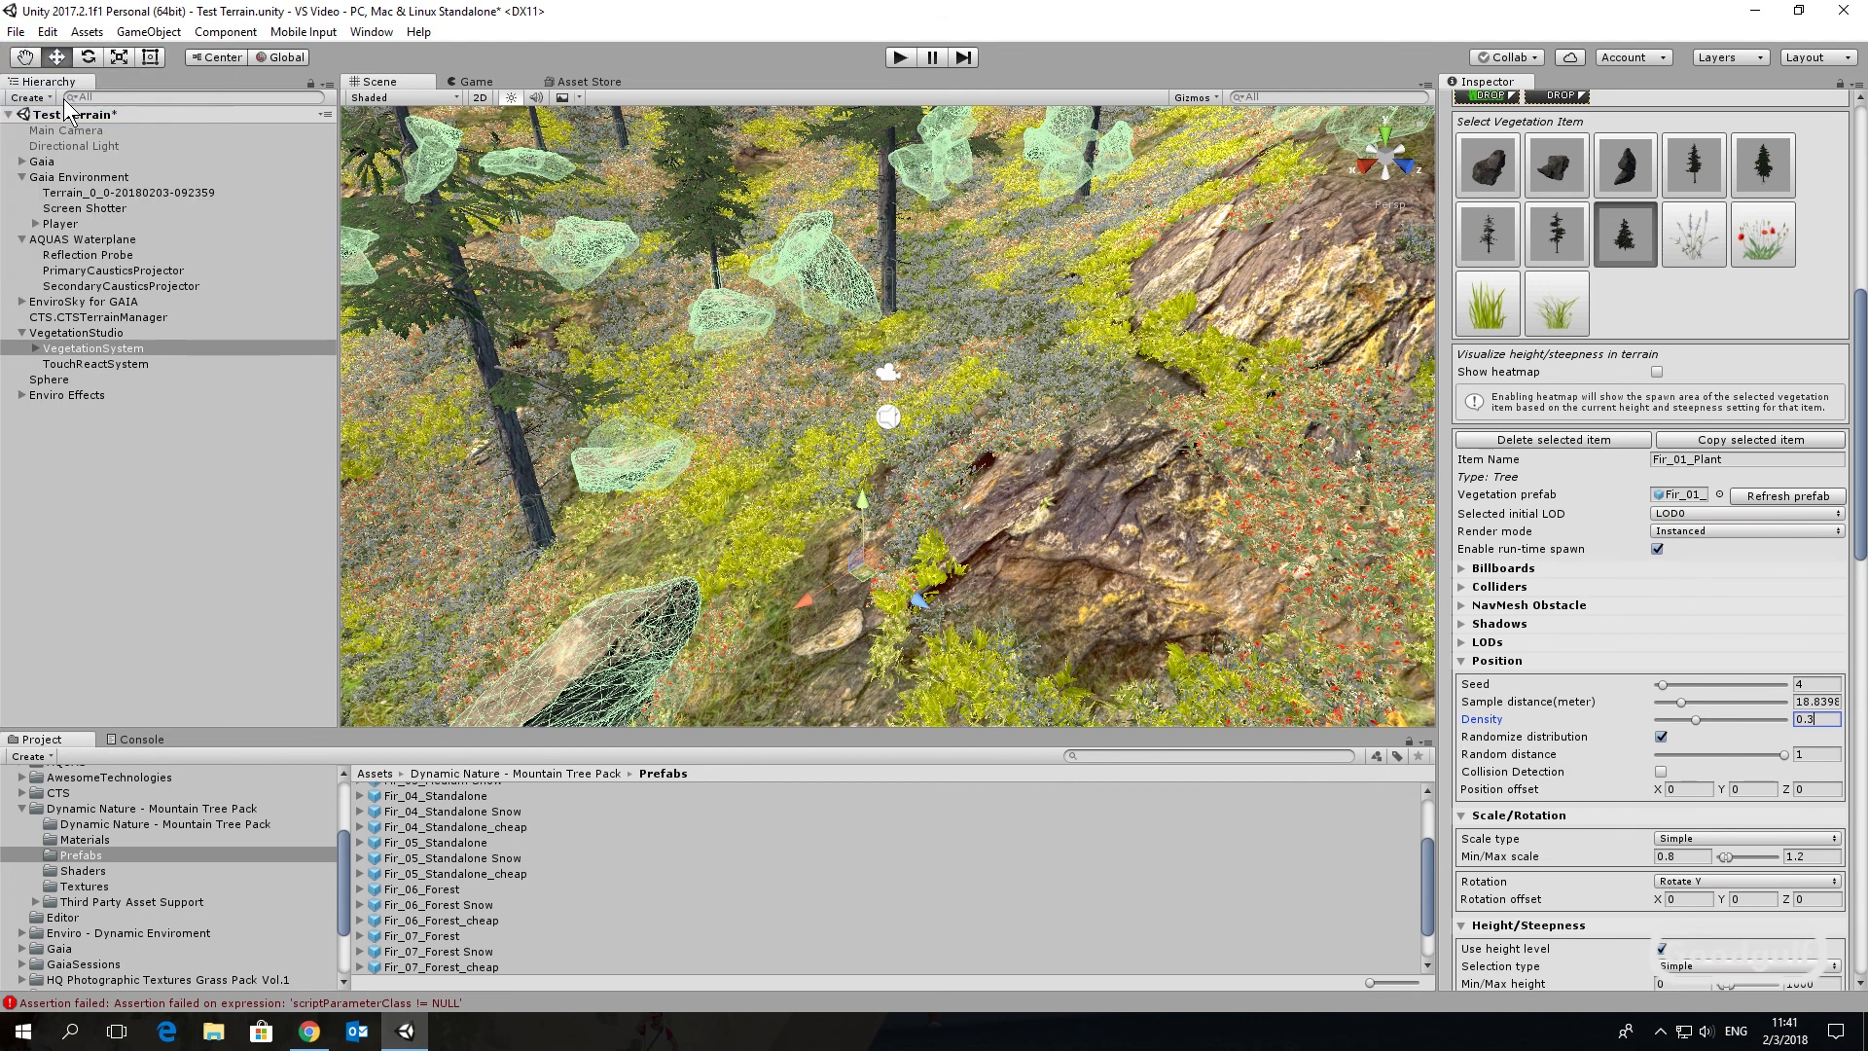
left_click(897, 59)
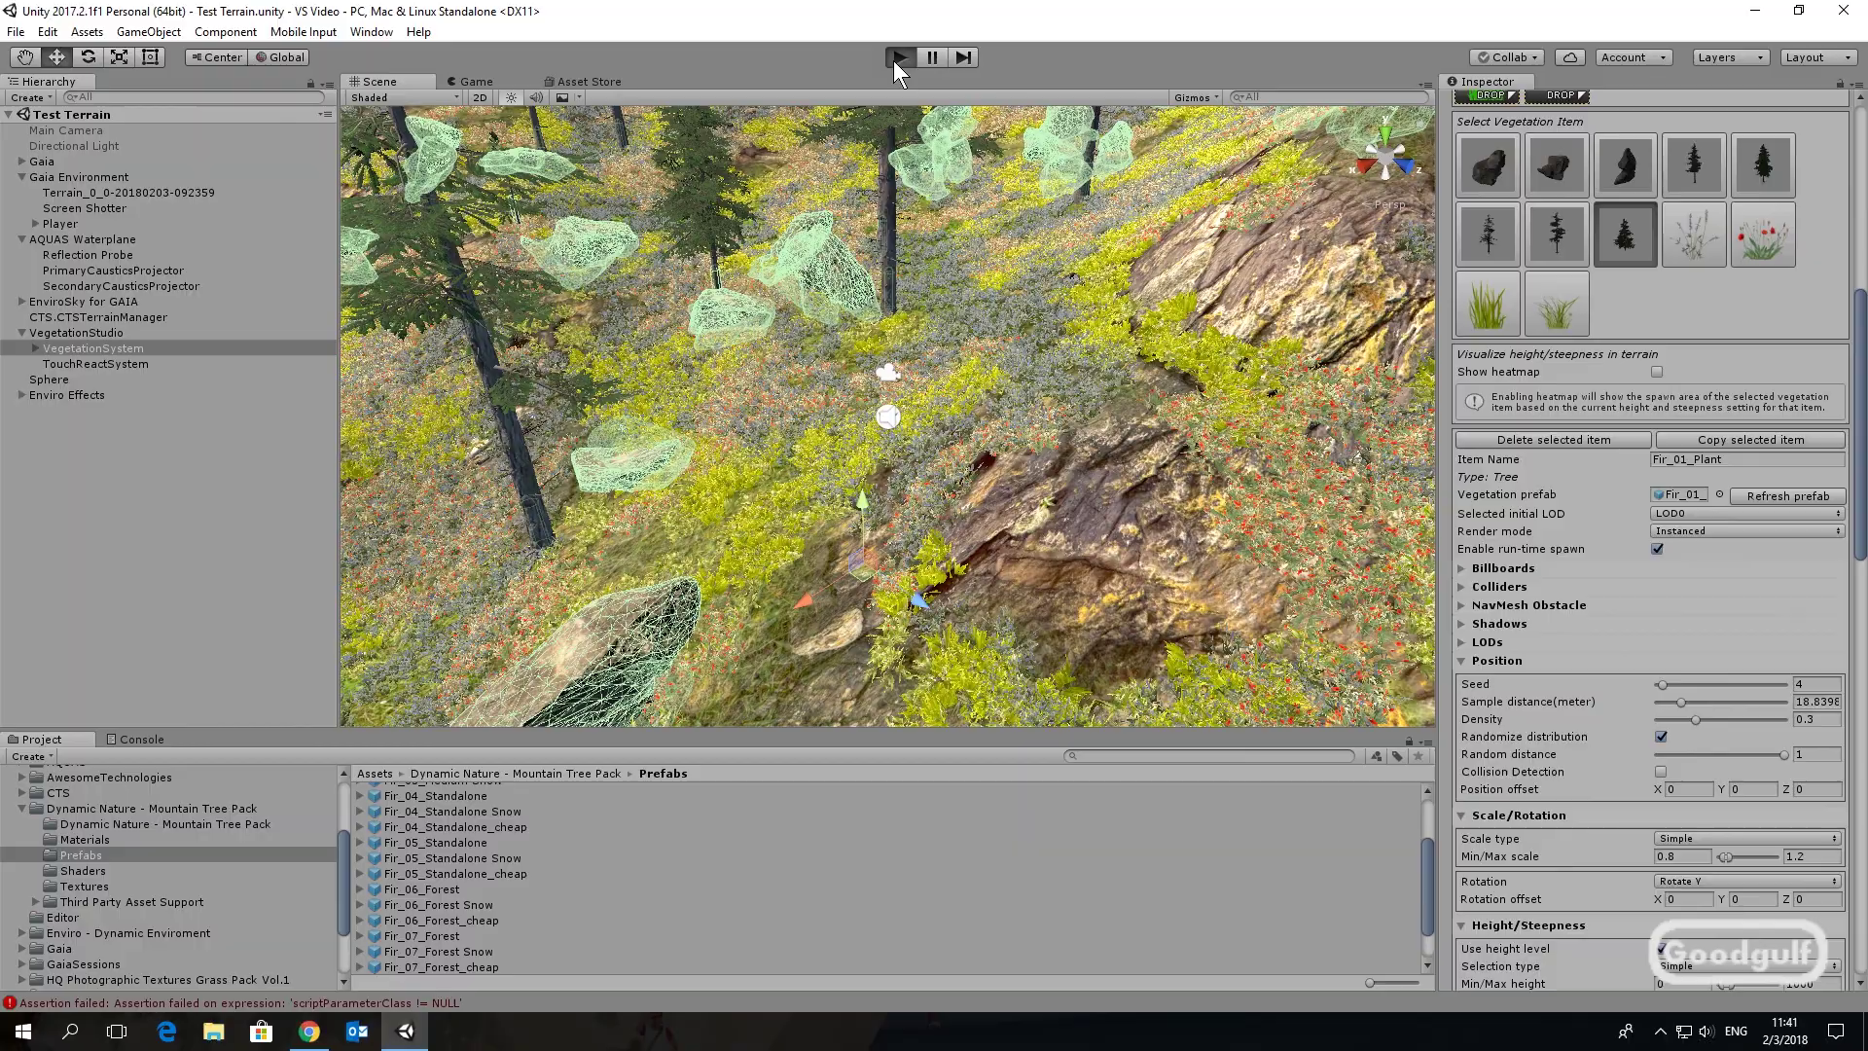